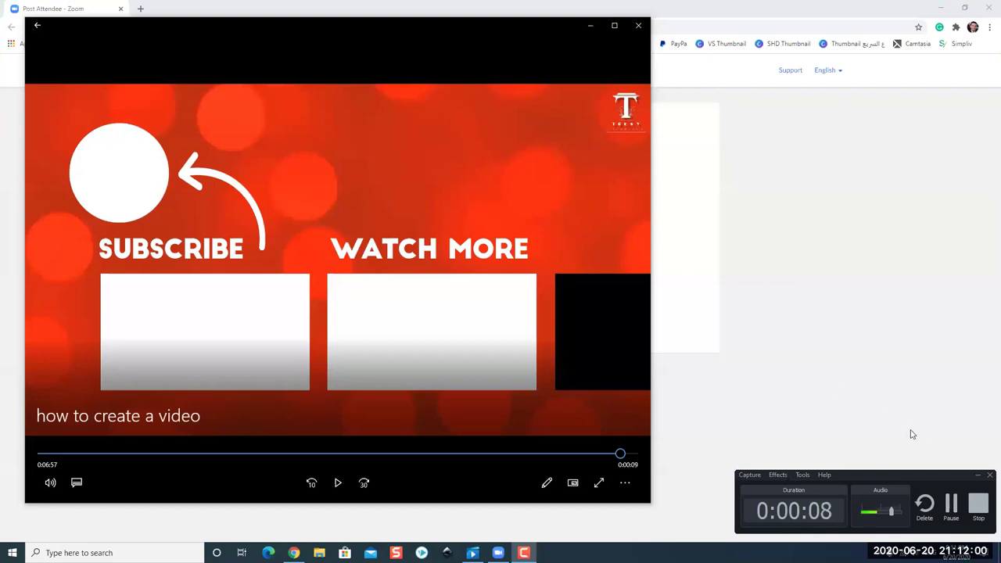
# Close the video player out of the recorded view, bring back the recorder and stop the screen recording
pyautogui.click(977, 475)
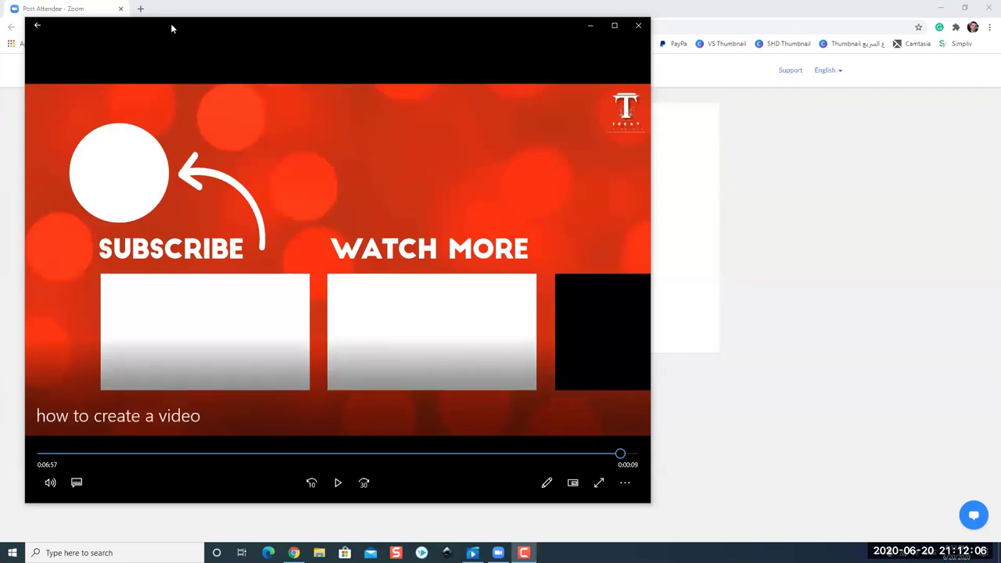
pyautogui.click(638, 25)
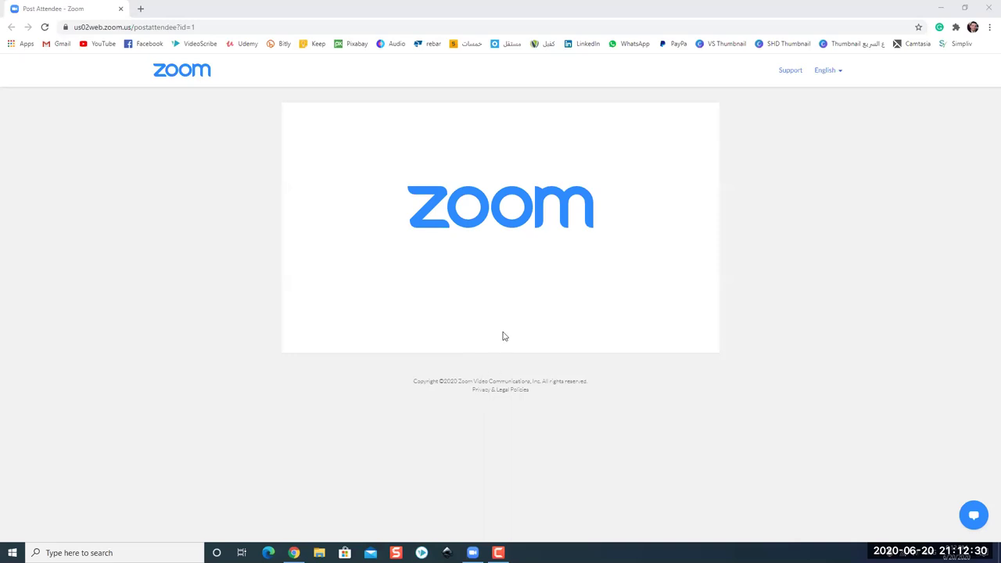
pyautogui.click(498, 553)
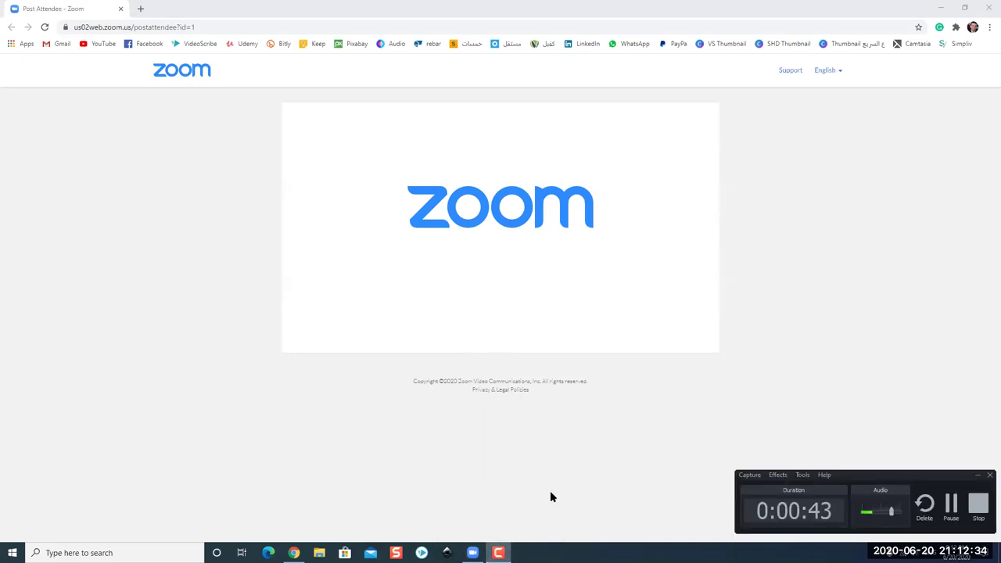
pyautogui.click(979, 510)
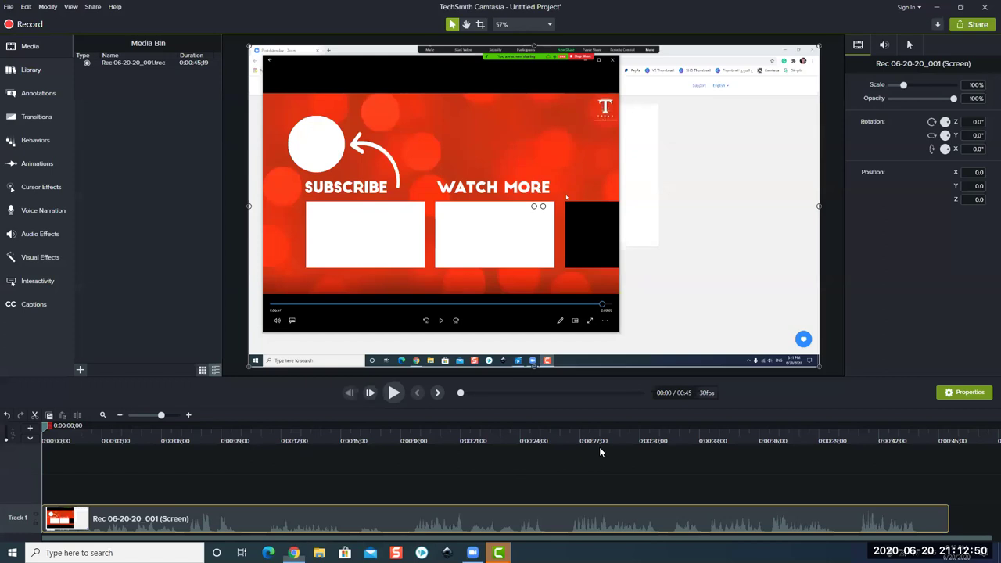
# Save the project as Untitled Project.tscproj in the Camtasia folder
pyautogui.hotkey('ctrl', 's')
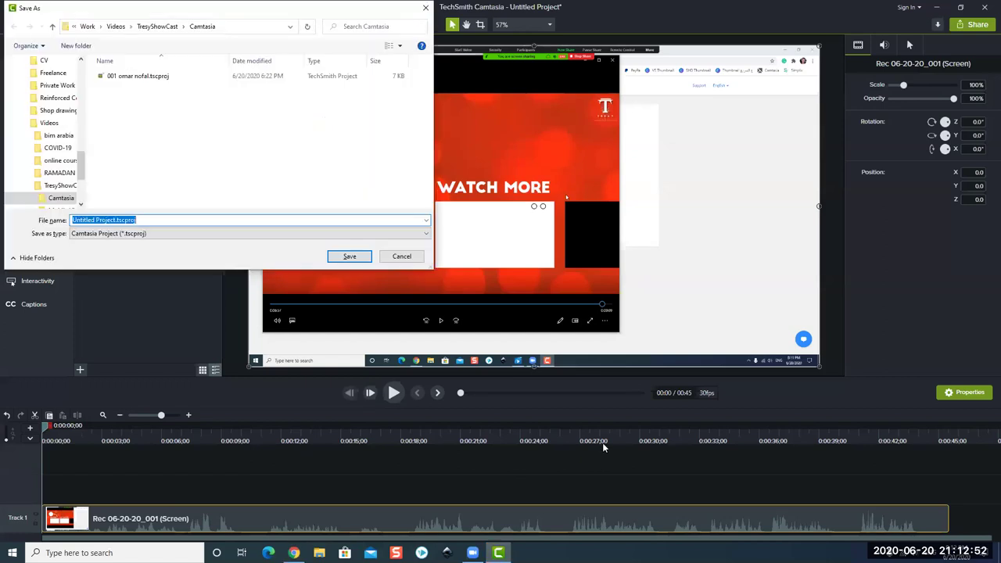
pyautogui.click(349, 256)
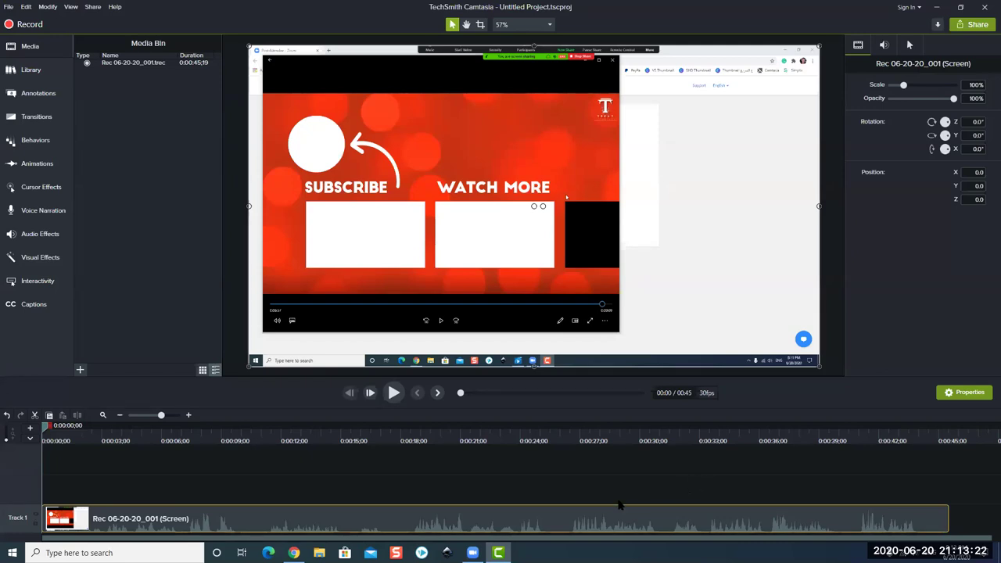
pyautogui.rightClick(384, 529)
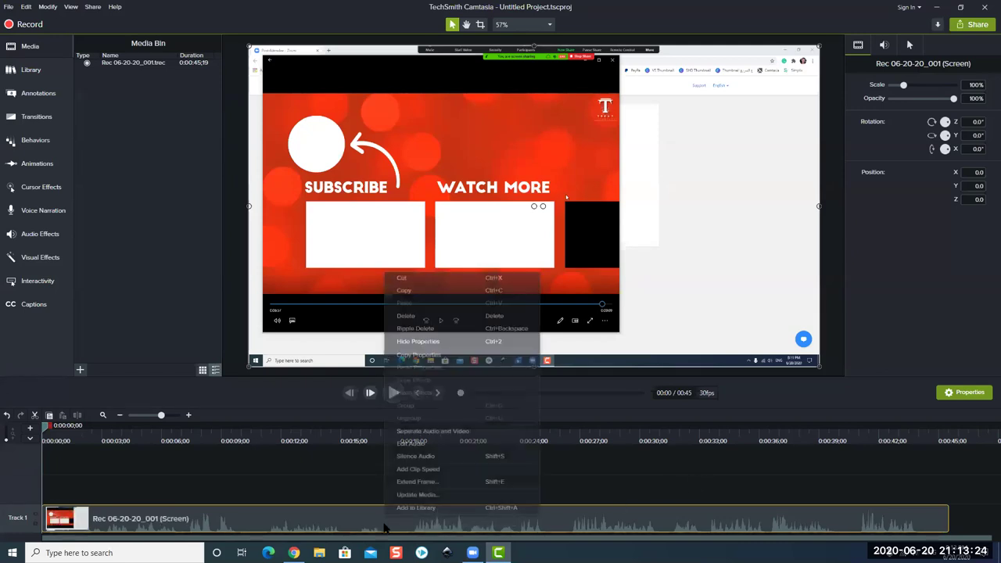
pyautogui.click(304, 493)
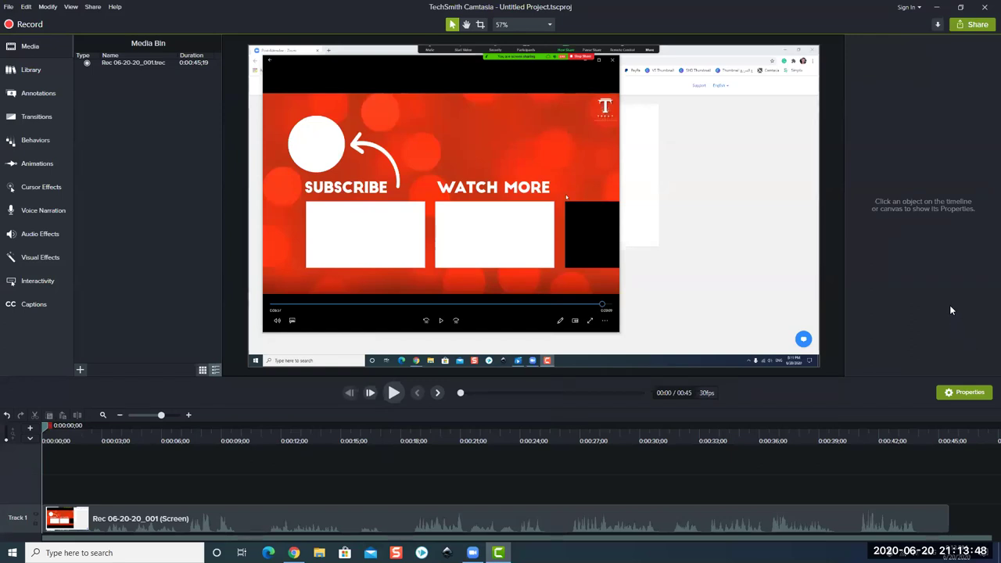
pyautogui.click(829, 517)
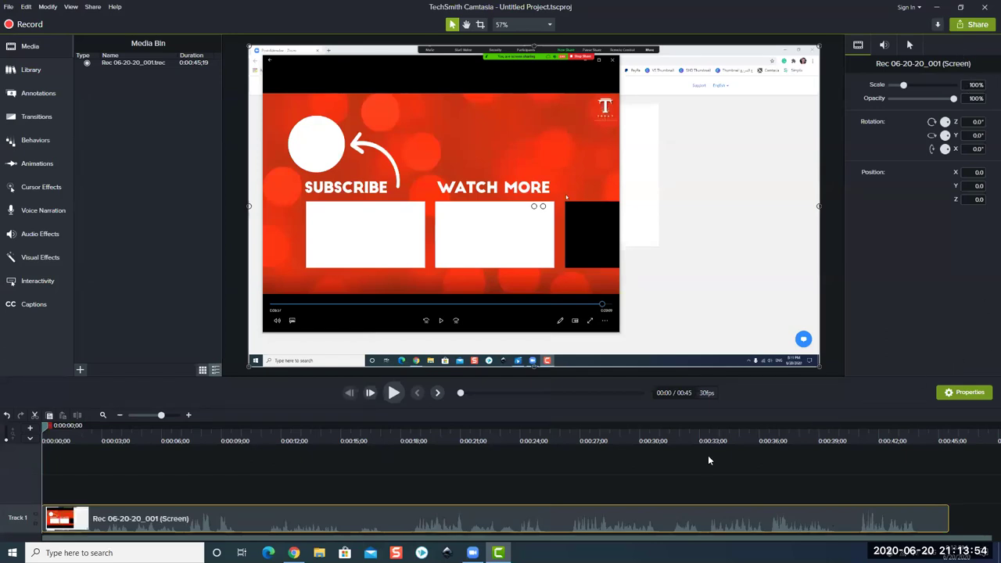
pyautogui.click(509, 493)
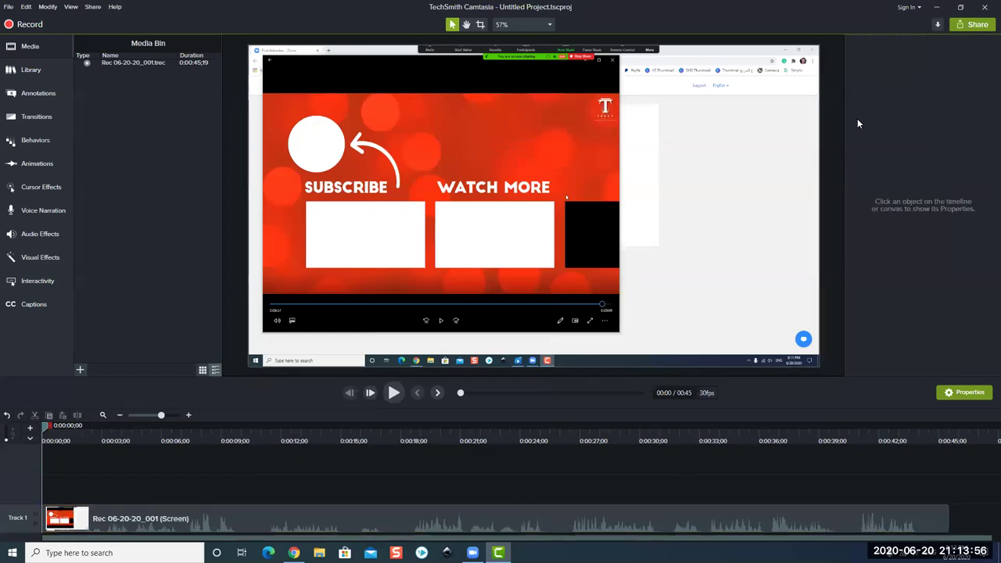
pyautogui.click(38, 69)
pyautogui.click(41, 93)
pyautogui.click(38, 120)
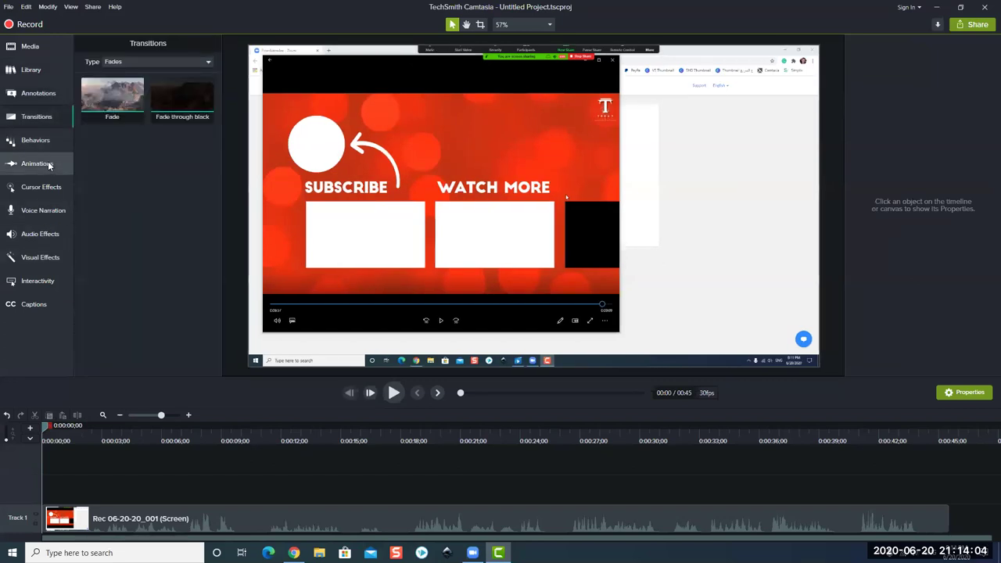
# Separate the audio and video of the Rec 06-20-20_001 clip on the timeline
pyautogui.click(411, 518)
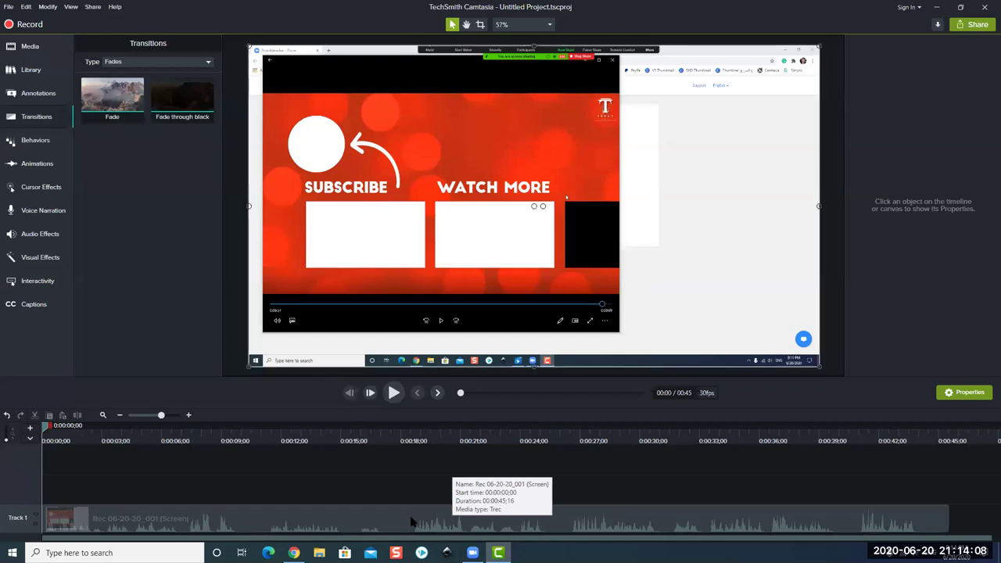
pyautogui.rightClick(413, 517)
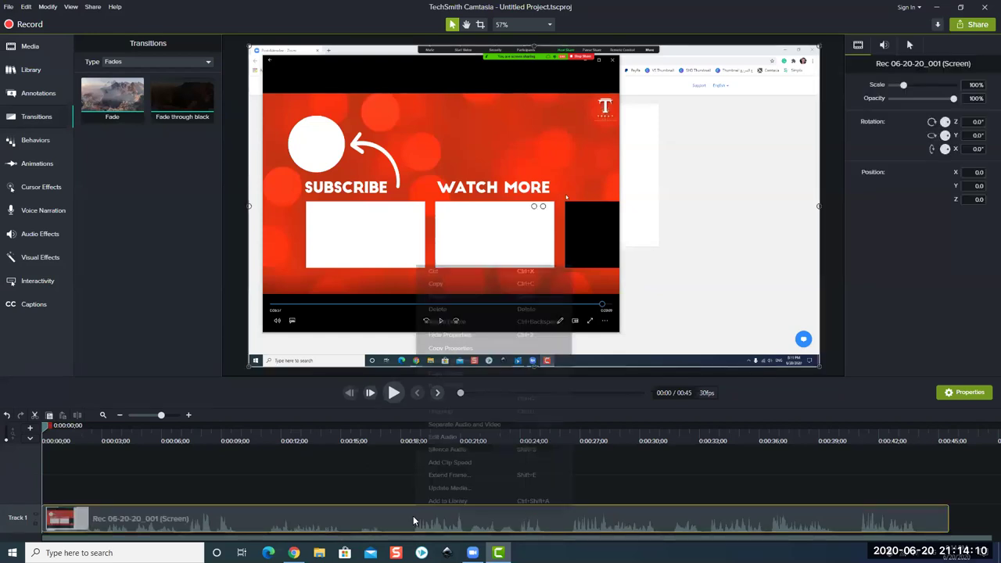
pyautogui.click(477, 425)
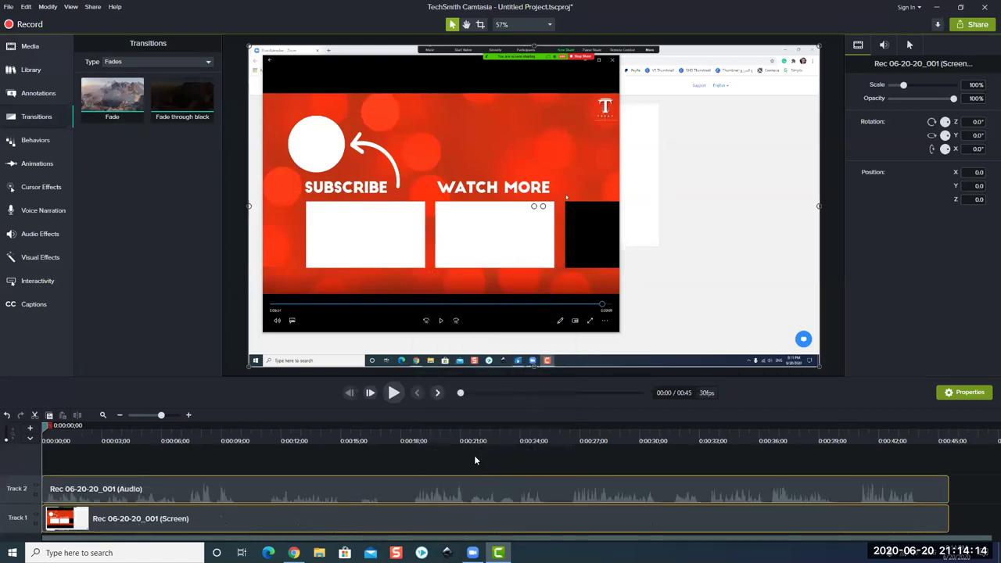
# Delete the Rec 06-20-20_001 screen clip from Track 1
pyautogui.click(353, 525)
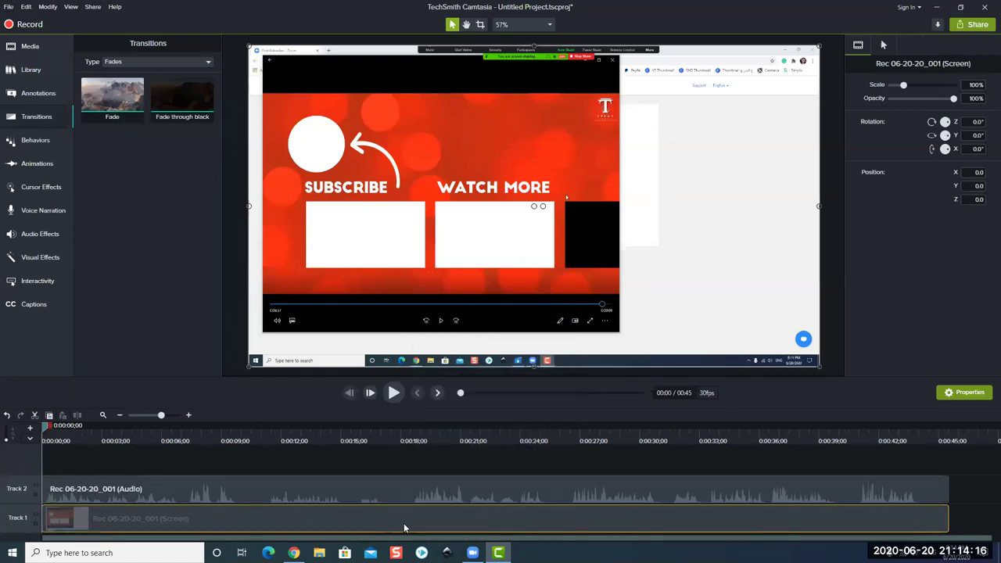
pyautogui.rightClick(404, 528)
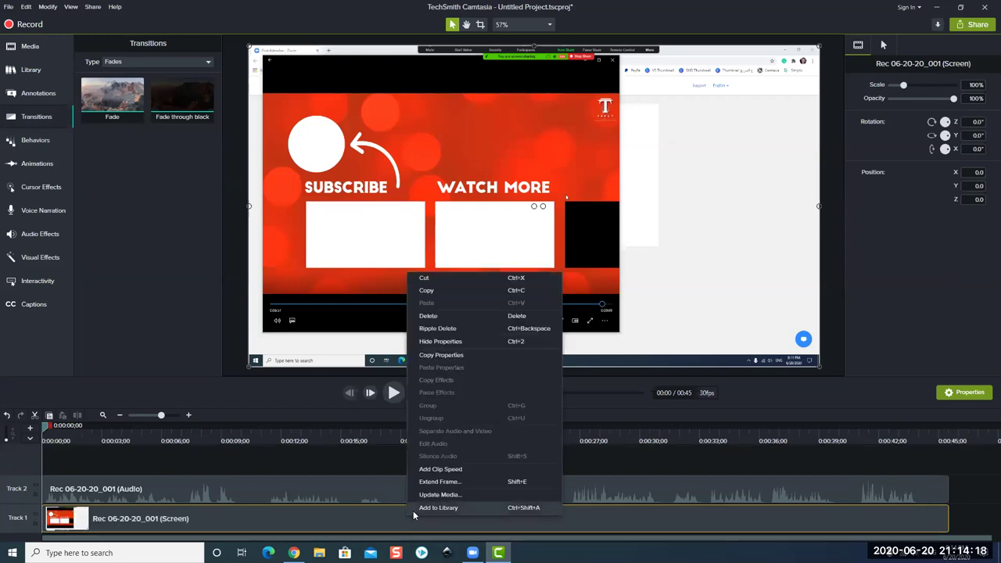
pyautogui.click(429, 318)
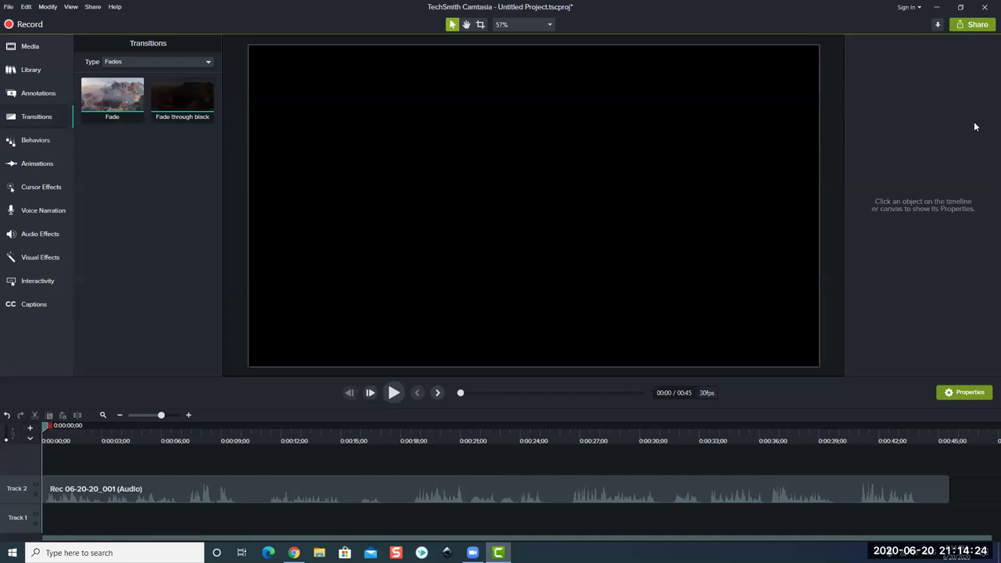
# Set up a local file production with custom production settings in the M4A audio-only format
pyautogui.click(974, 24)
pyautogui.click(927, 45)
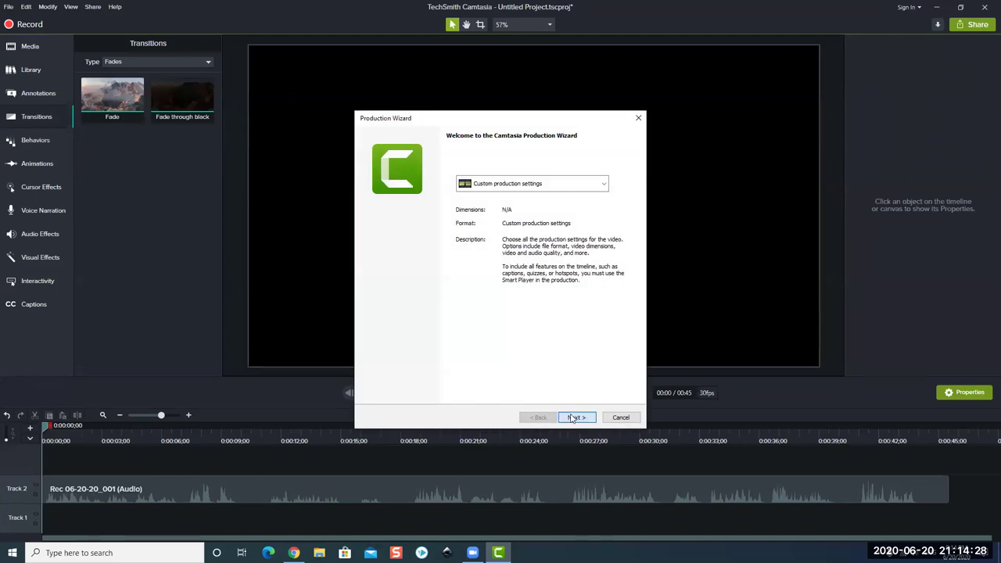
pyautogui.click(575, 413)
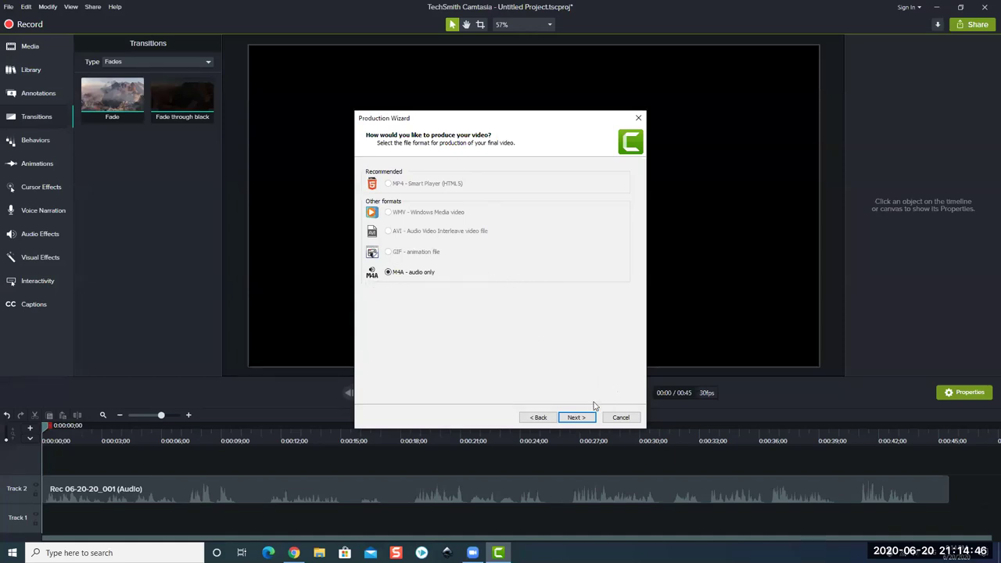
pyautogui.click(578, 419)
pyautogui.click(577, 418)
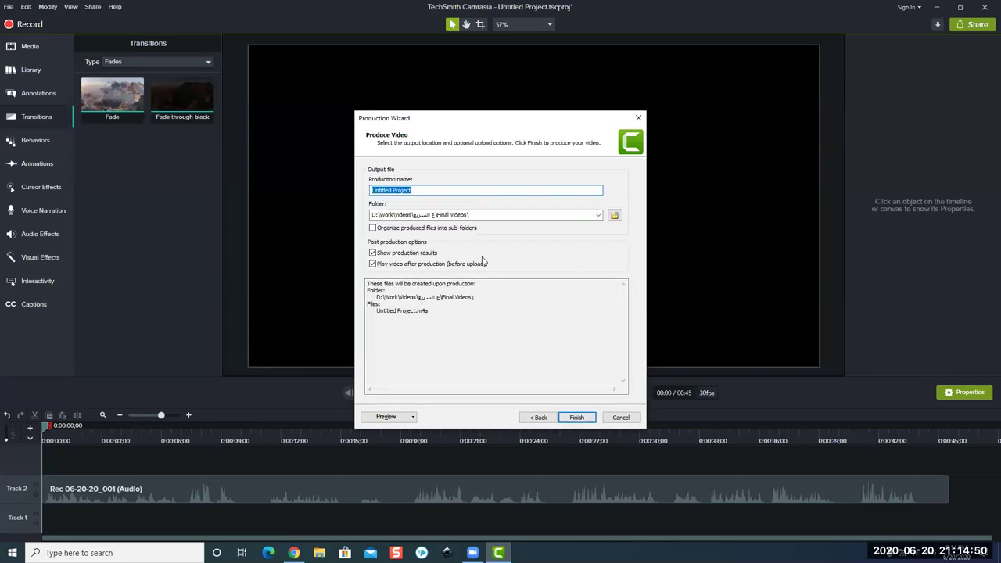
# Set the output location to the Desktop and produce the audio as Untitled Project.m4a
pyautogui.click(615, 215)
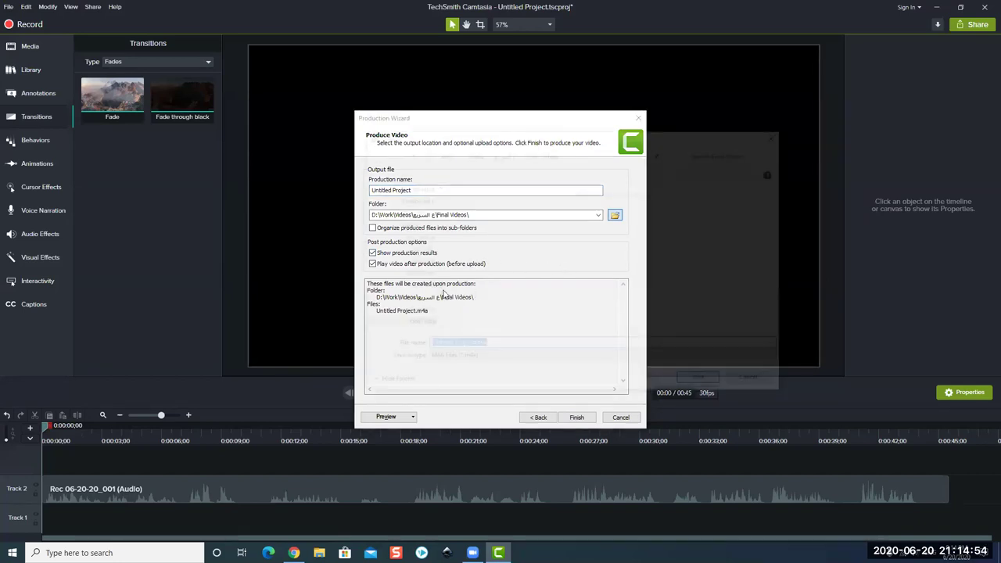
pyautogui.scroll(10, 438, 199)
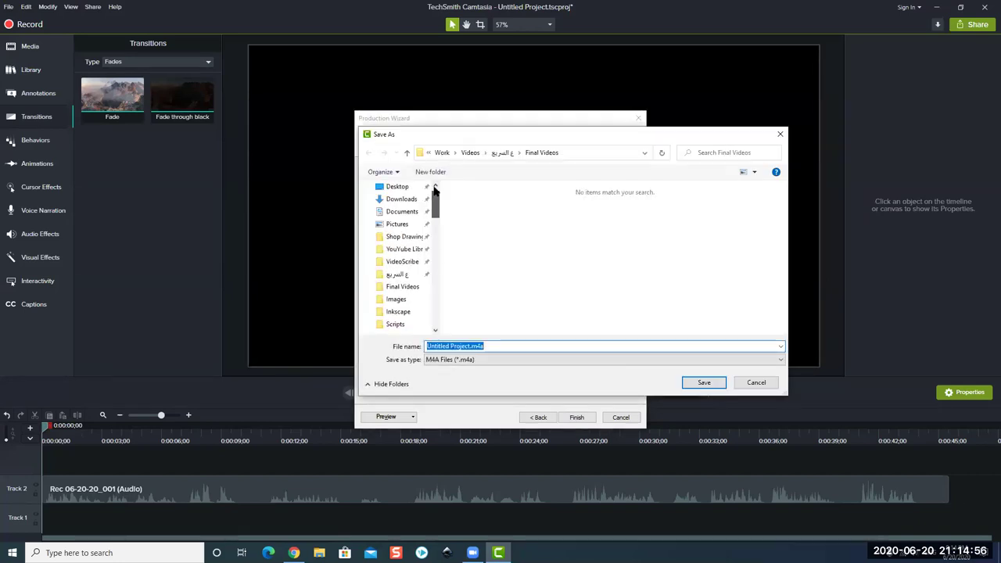
pyautogui.click(703, 382)
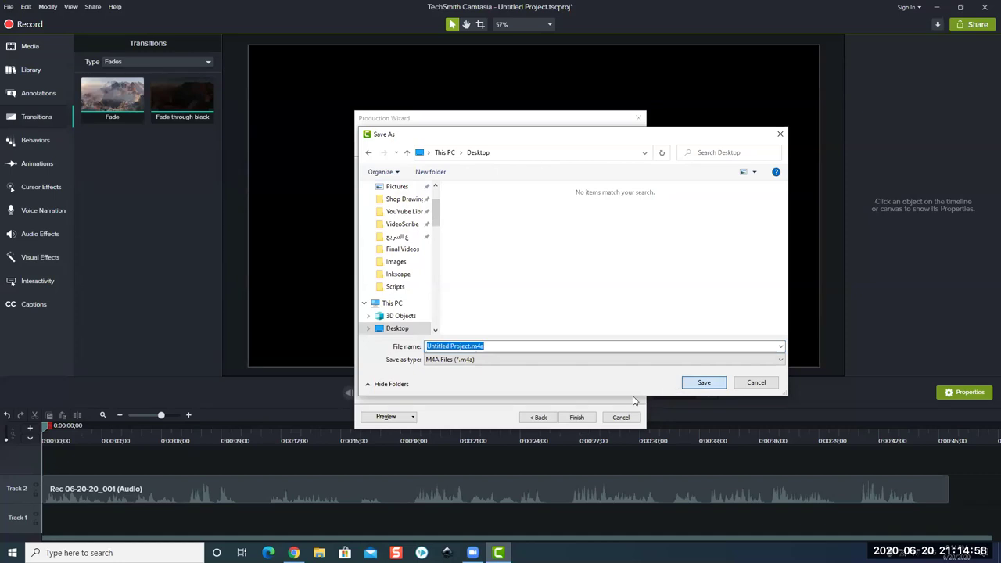
pyautogui.click(576, 417)
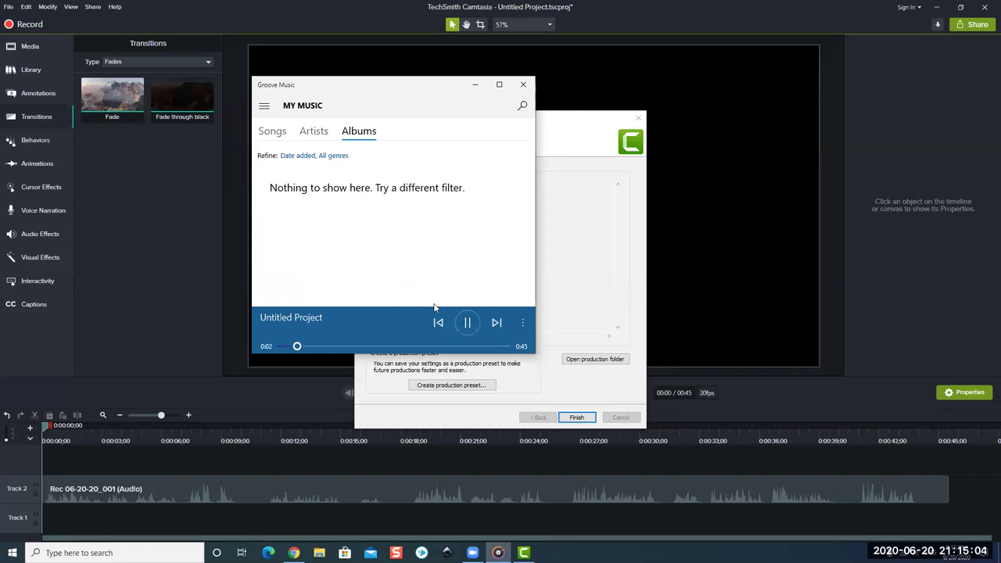
# Check the playback of the produced audio and close the music player
pyautogui.click(467, 324)
pyautogui.click(467, 324)
pyautogui.click(523, 86)
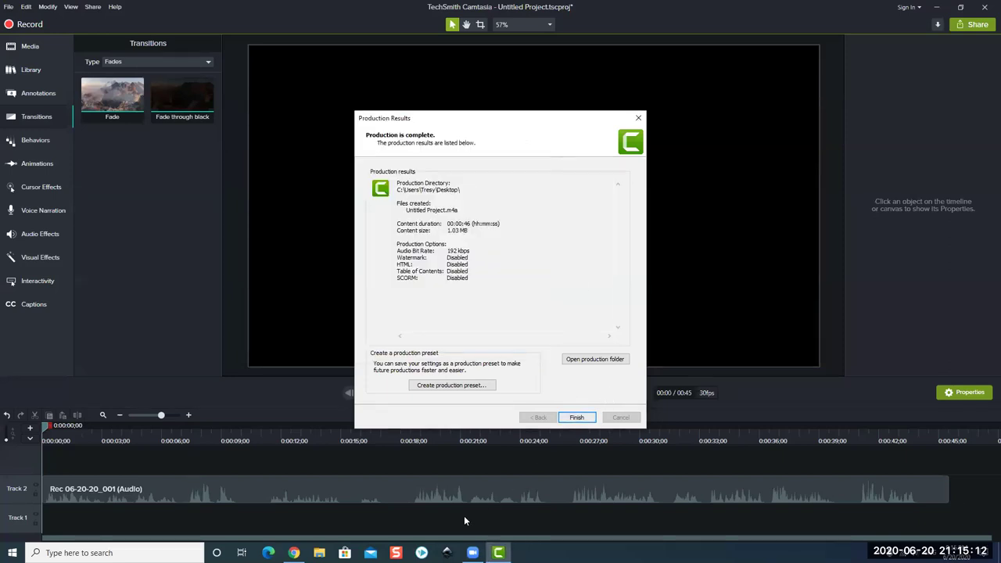
# Finish the production results and undo the deletion of the screen clip, selecting the audio clip on Track 2
pyautogui.press('Return')
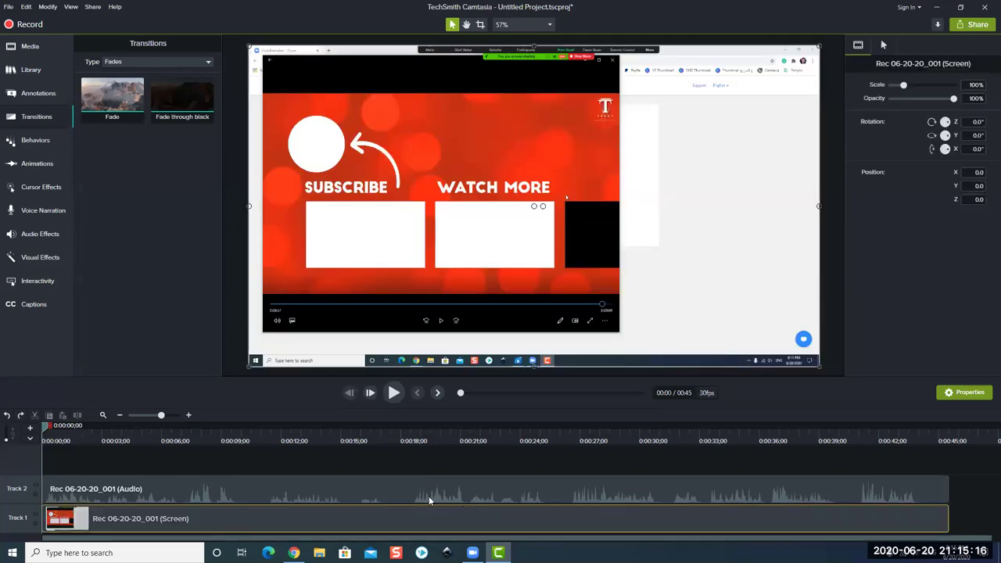
pyautogui.click(401, 478)
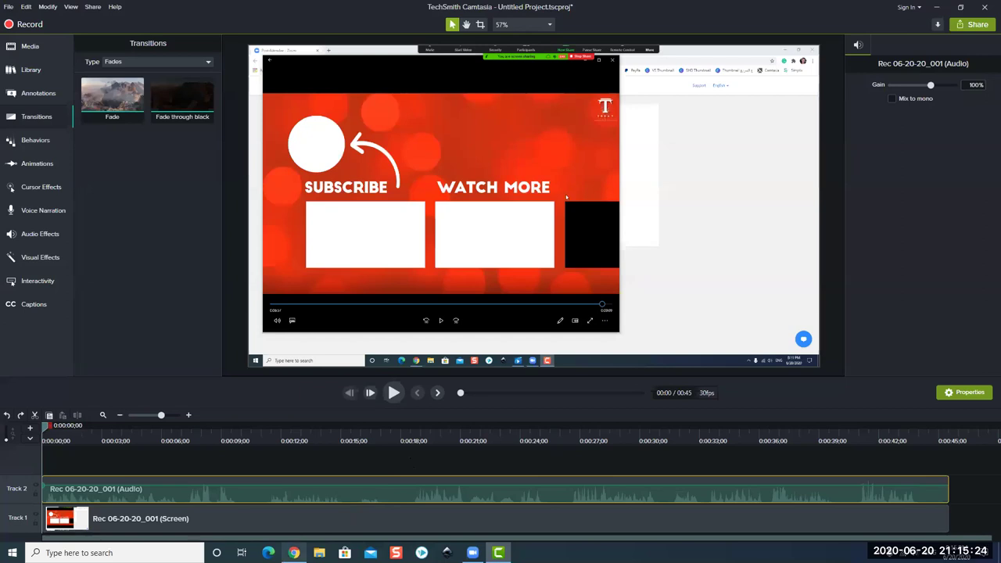
# Switch to Chrome, open Online Audio Converter in a new tab and upload Untitled Project.m4a from the desktop
pyautogui.click(294, 553)
pyautogui.click(141, 11)
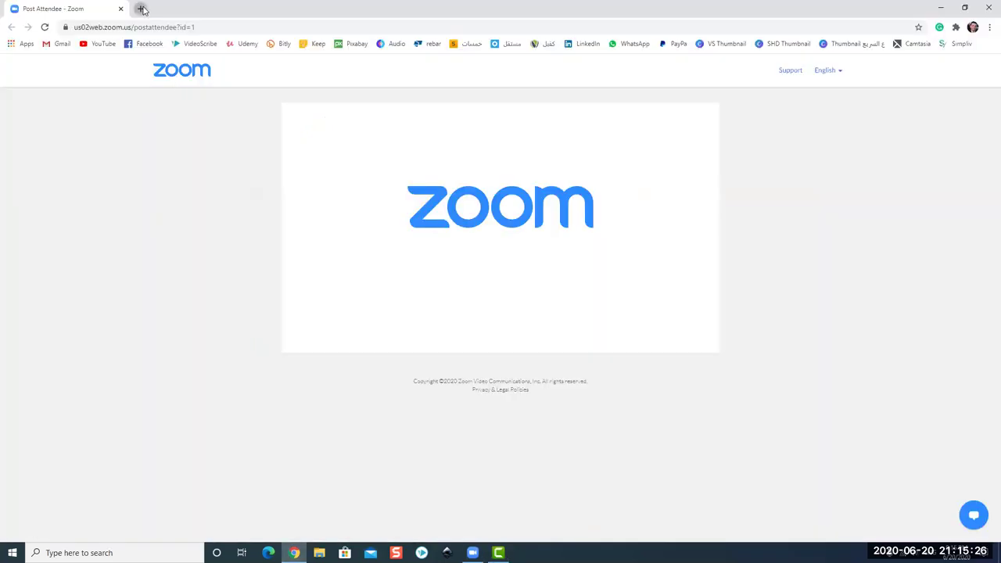
pyautogui.click(396, 45)
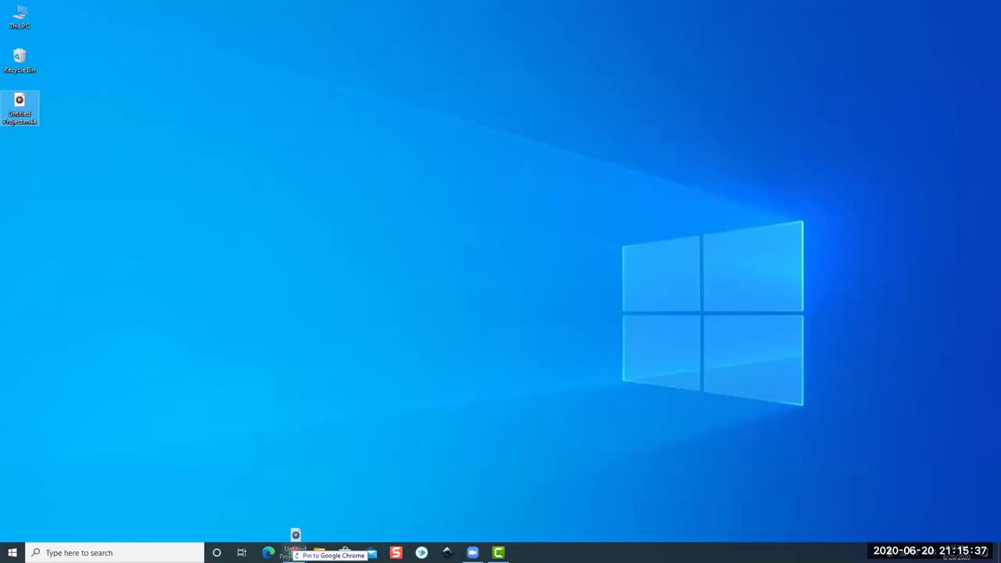
pyautogui.moveTo(292, 532); pyautogui.dragTo(399, 356)
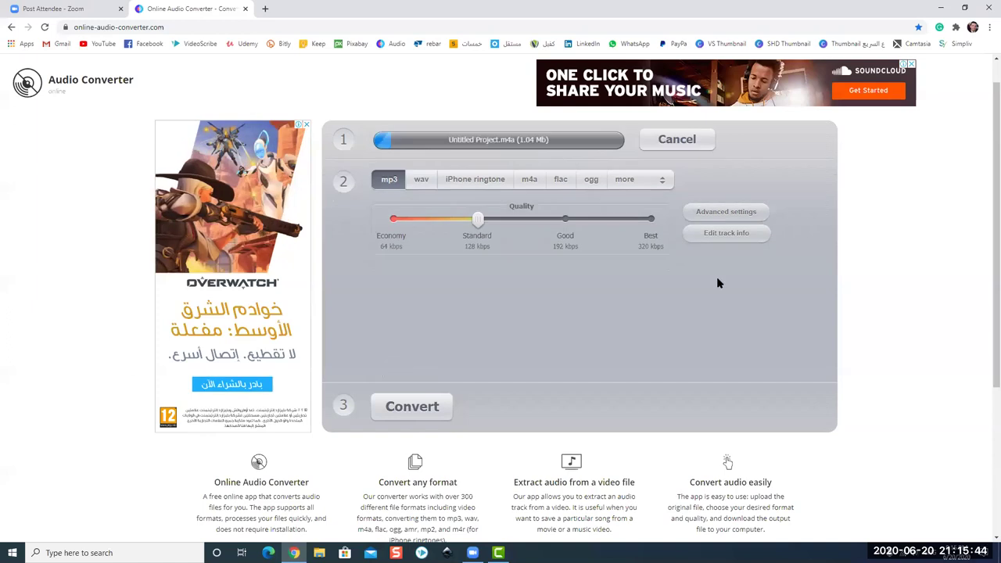
# Convert the uploaded audio to mp3 at Good quality, 192 kbps
pyautogui.click(651, 220)
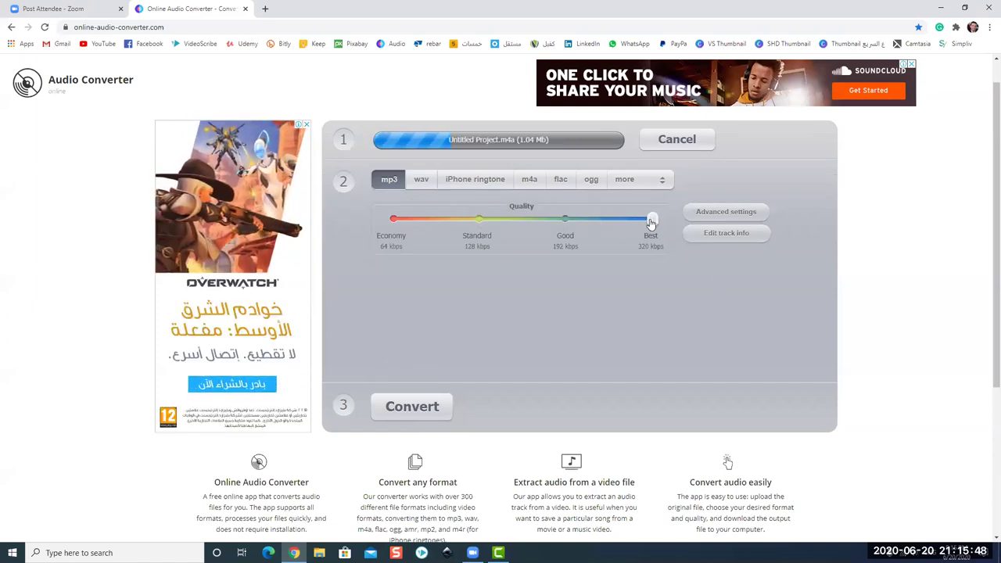
pyautogui.click(566, 222)
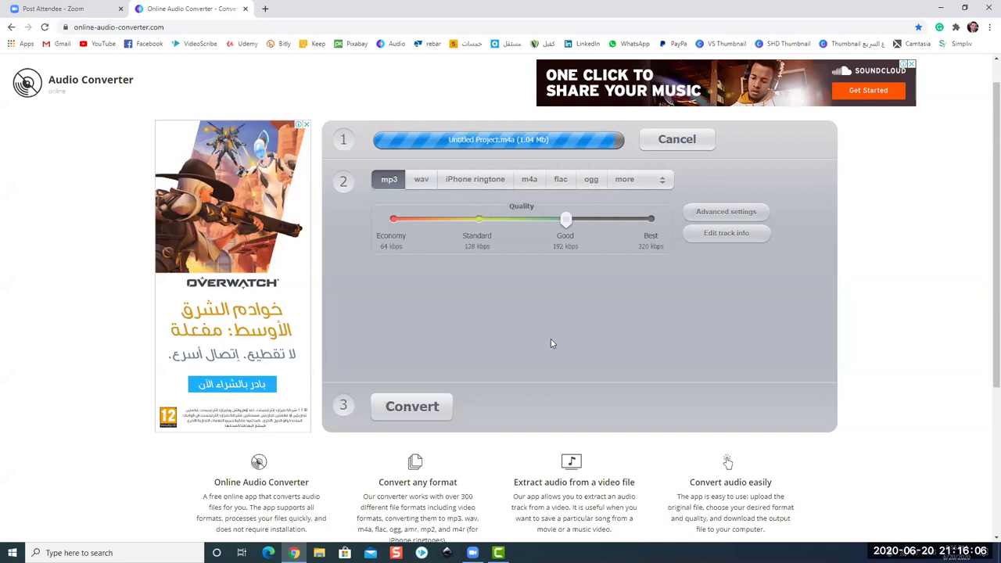
pyautogui.click(438, 408)
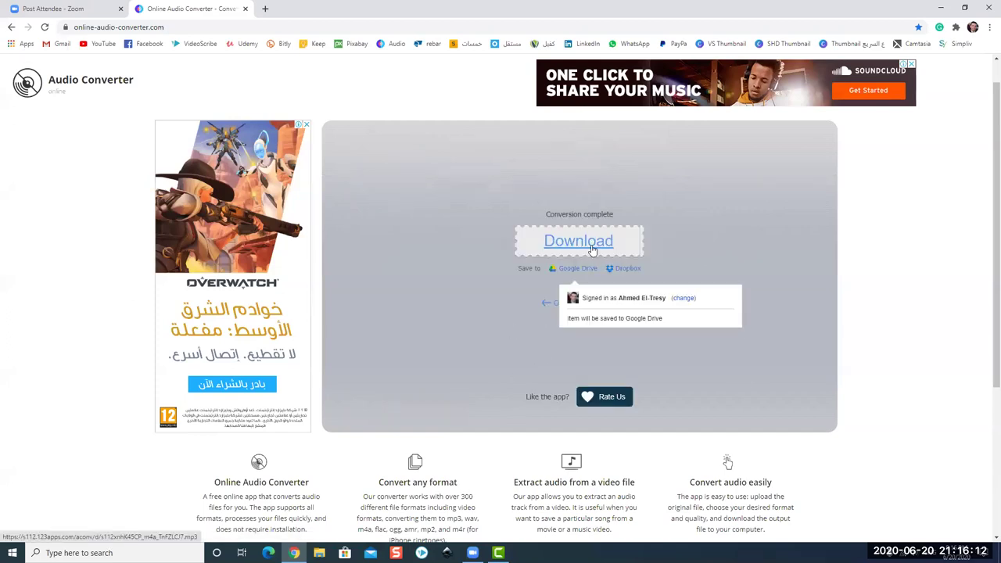
# Download the converted mp3, show it in the Downloads folder and open it with Audacity
pyautogui.click(592, 249)
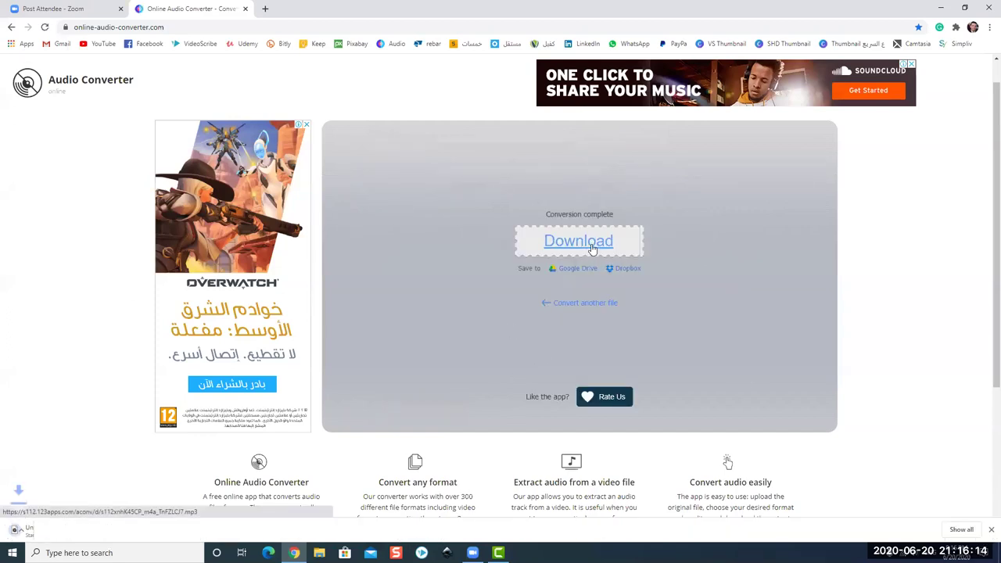
pyautogui.click(107, 530)
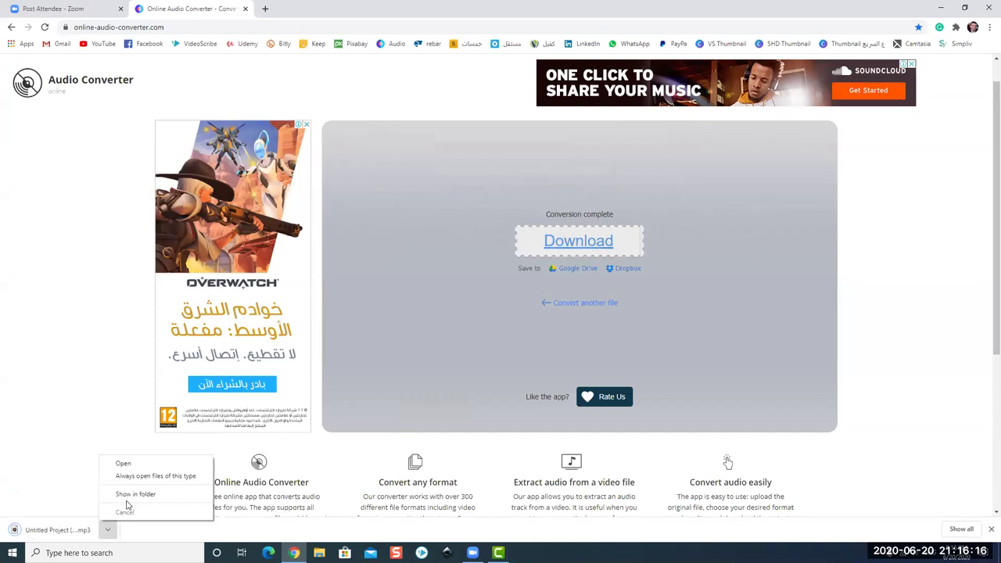
pyautogui.click(131, 500)
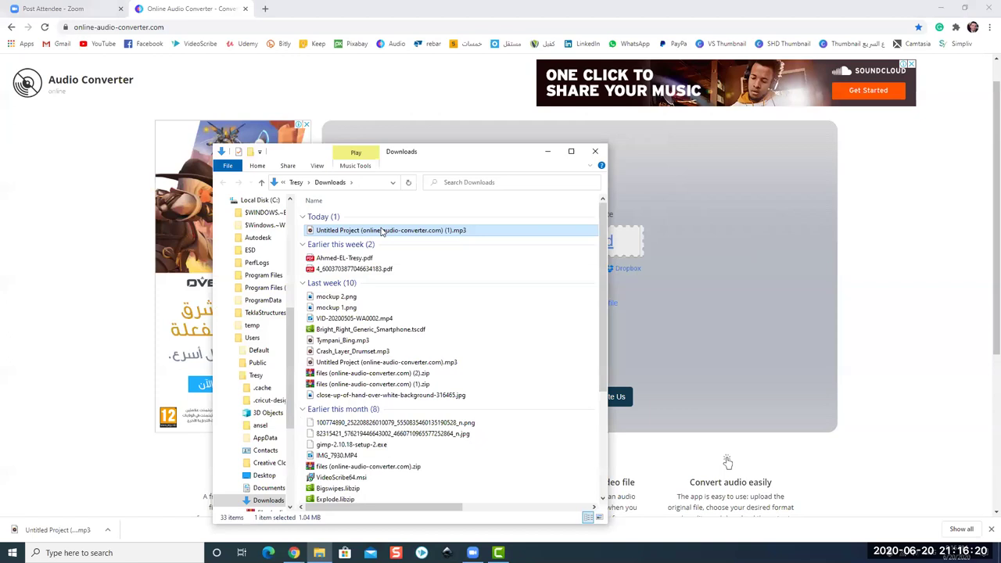
pyautogui.rightClick(382, 233)
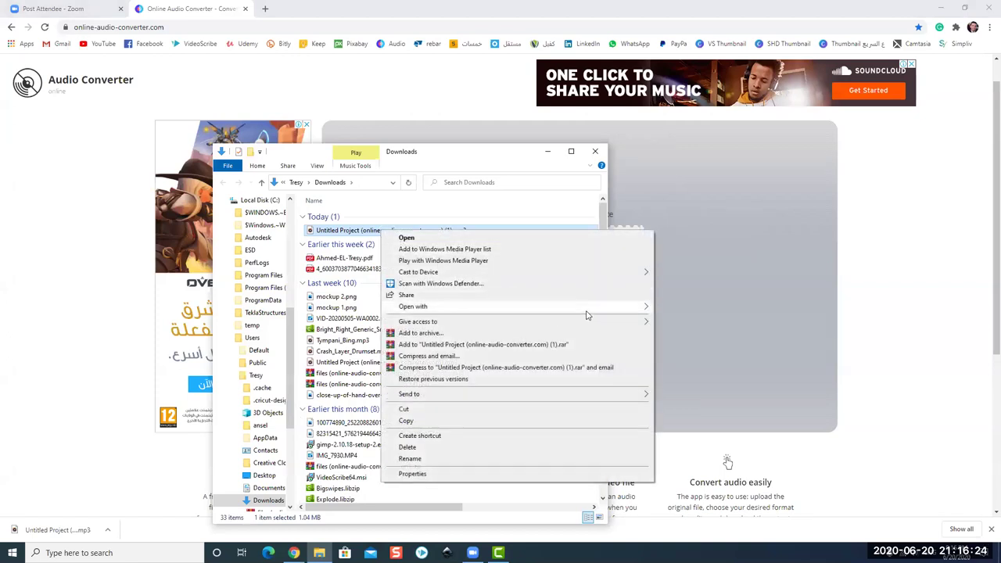
pyautogui.moveTo(586, 307)
pyautogui.click(692, 308)
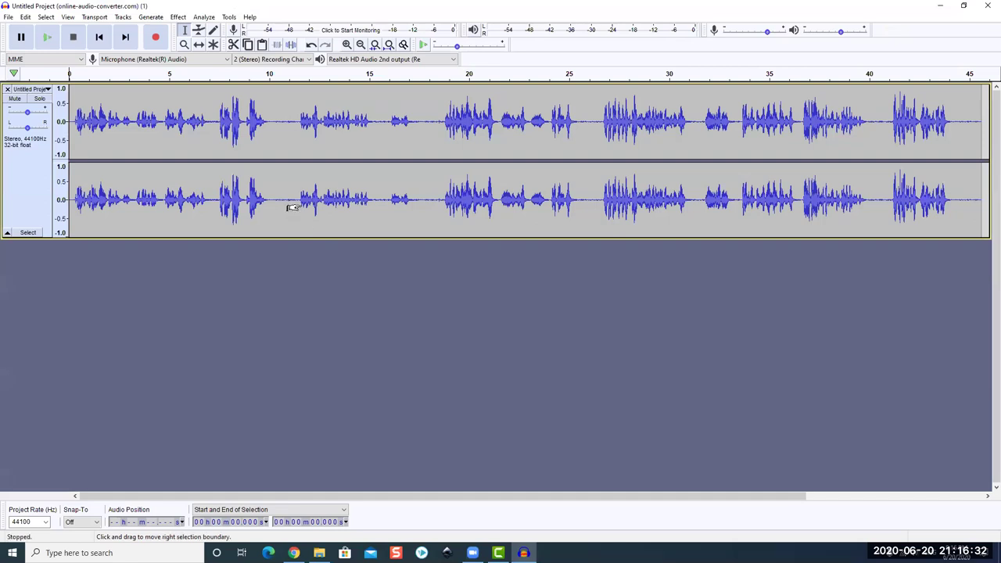
# Examine the waveform from start to end at different zoom levels, including the silent stretch before the first speech
pyautogui.scroll(3, 282, 202)
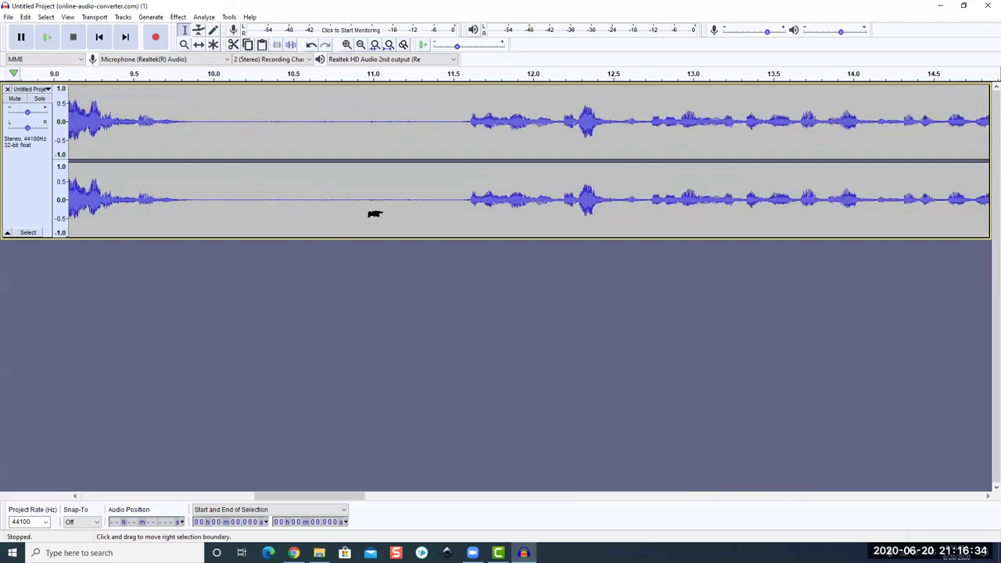
pyautogui.scroll(-3, 279, 186)
pyautogui.hscroll(-5, 369, 403)
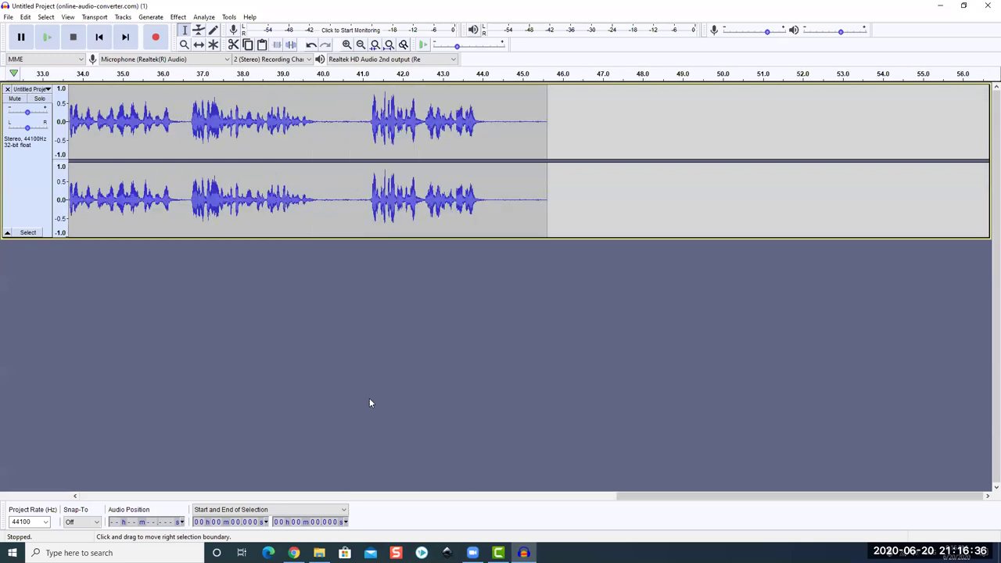
pyautogui.scroll(2, 369, 403)
pyautogui.hscroll(-3, 398, 507)
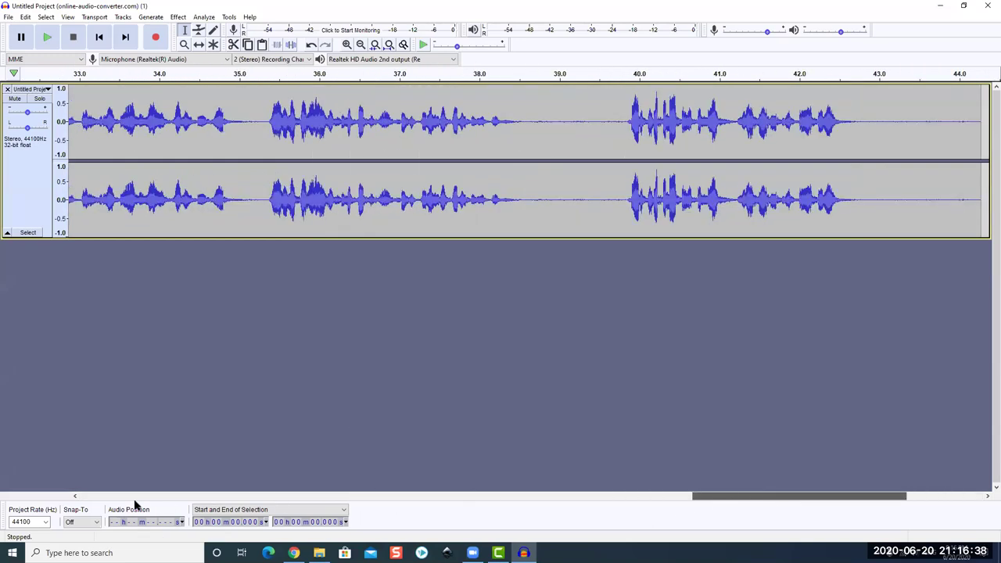
pyautogui.hscroll(-10, 134, 504)
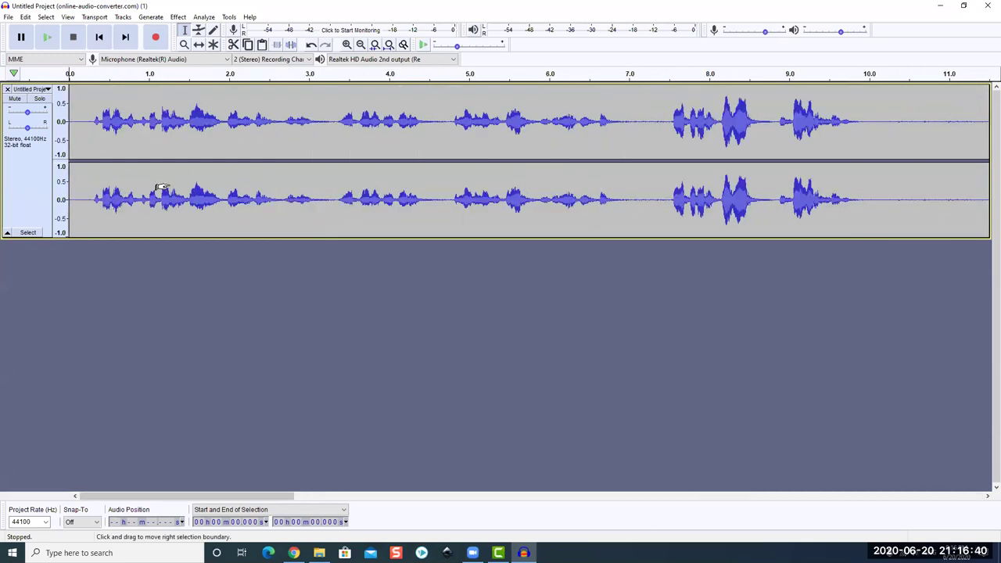
pyautogui.scroll(-3, 227, 192)
pyautogui.scroll(5, 109, 201)
pyautogui.moveTo(114, 201); pyautogui.dragTo(44, 204)
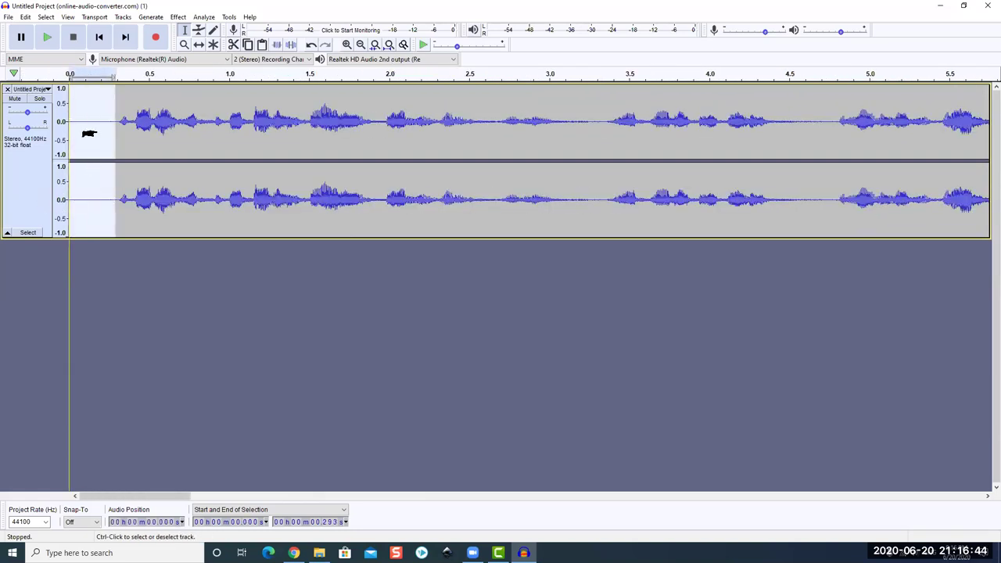
pyautogui.scroll(3, 180, 139)
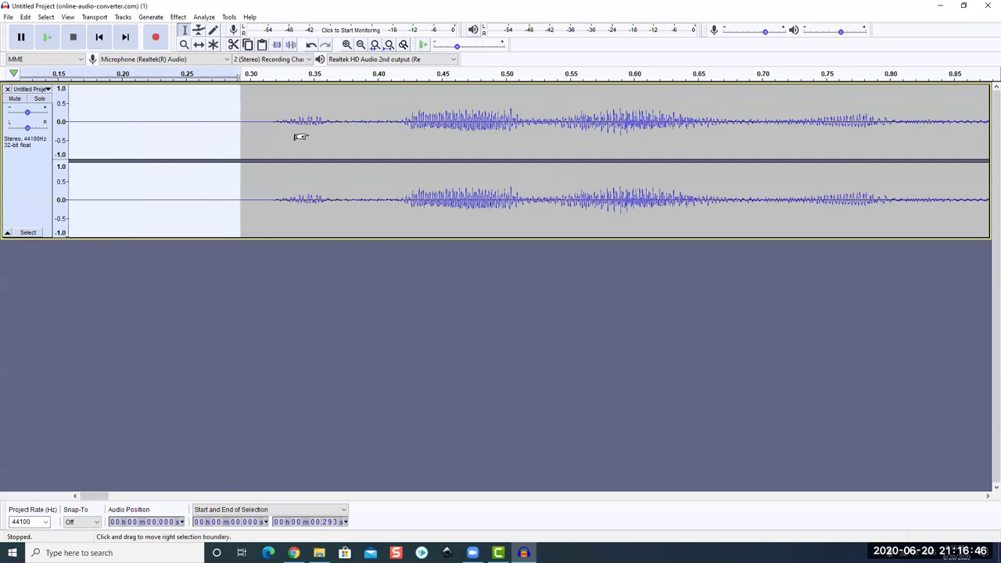
pyautogui.scroll(-5, 633, 145)
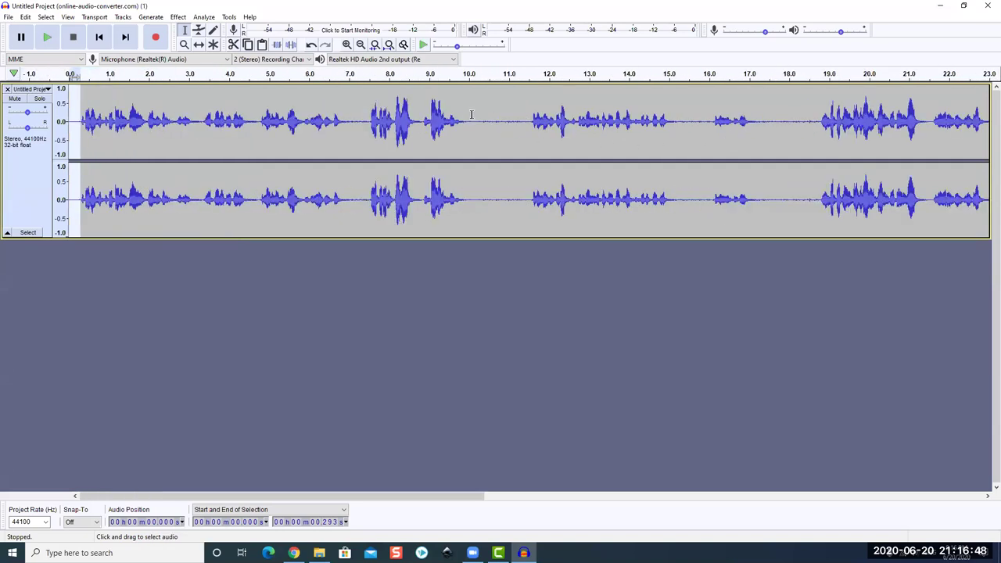
# Play the track from the quiet gap at about 10.2 s and pause after the next words begin
pyautogui.moveTo(468, 123); pyautogui.dragTo(474, 123)
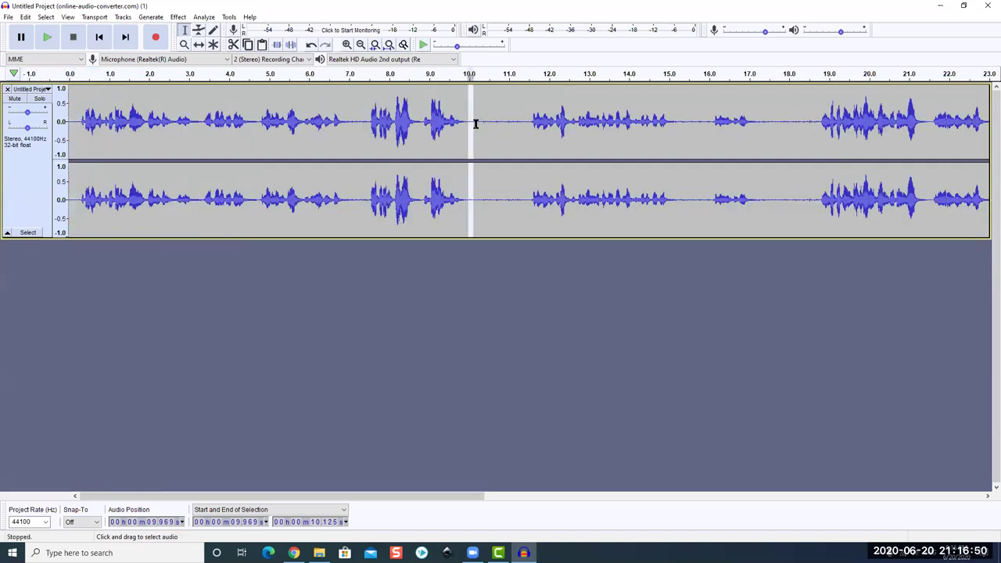
pyautogui.click(476, 125)
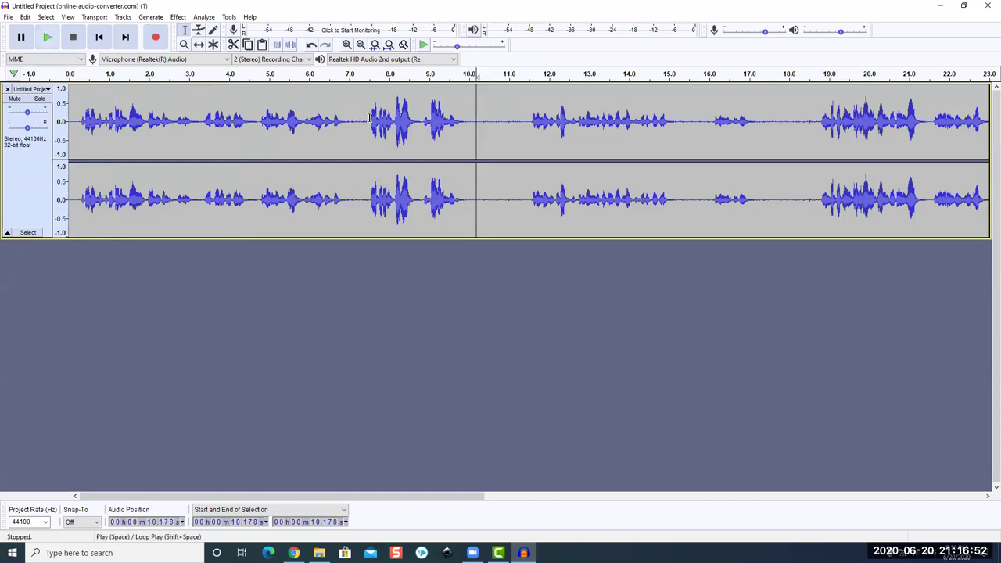
pyautogui.press('space')
pyautogui.press('p')
# Select the silent gap from about 10.15 s to 11.46 s and capture it as the Noise Reduction profile
pyautogui.moveTo(532, 121); pyautogui.dragTo(467, 121)
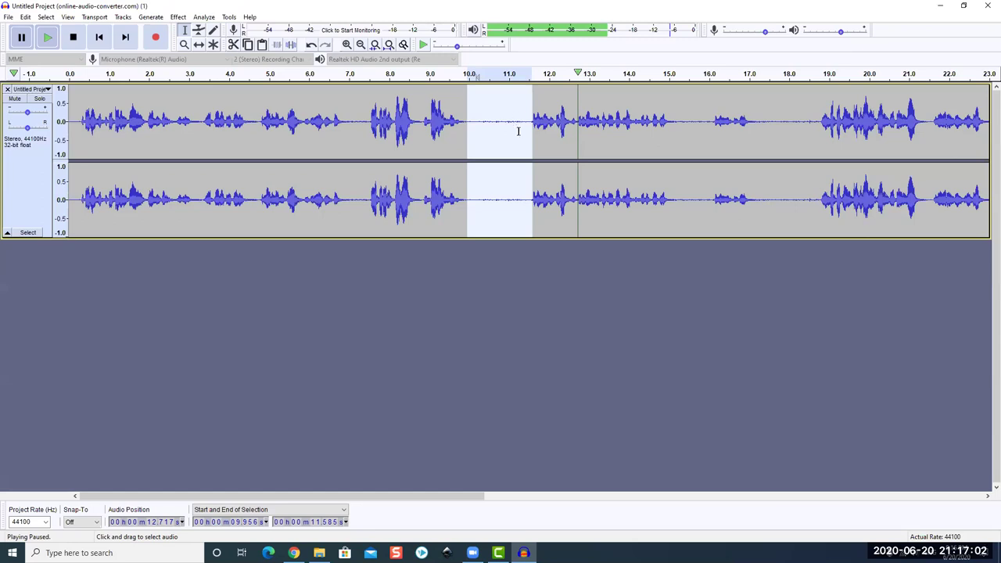
pyautogui.moveTo(527, 125); pyautogui.dragTo(475, 125)
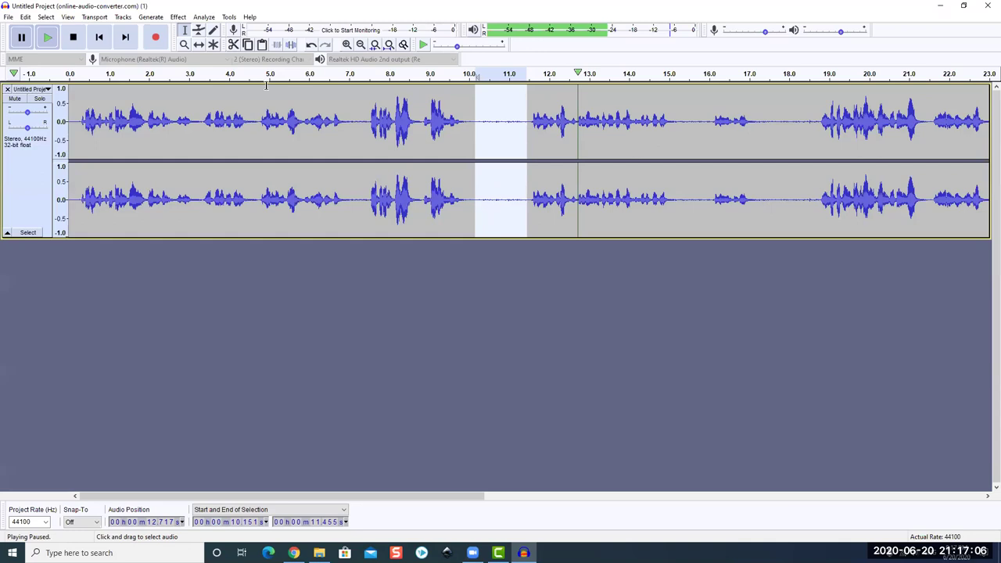
pyautogui.click(177, 17)
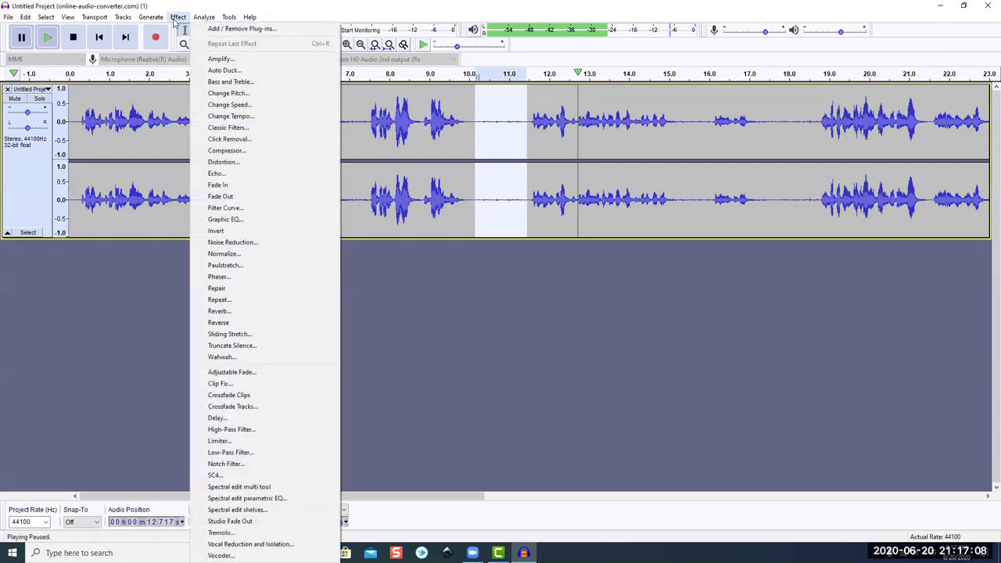
pyautogui.click(250, 243)
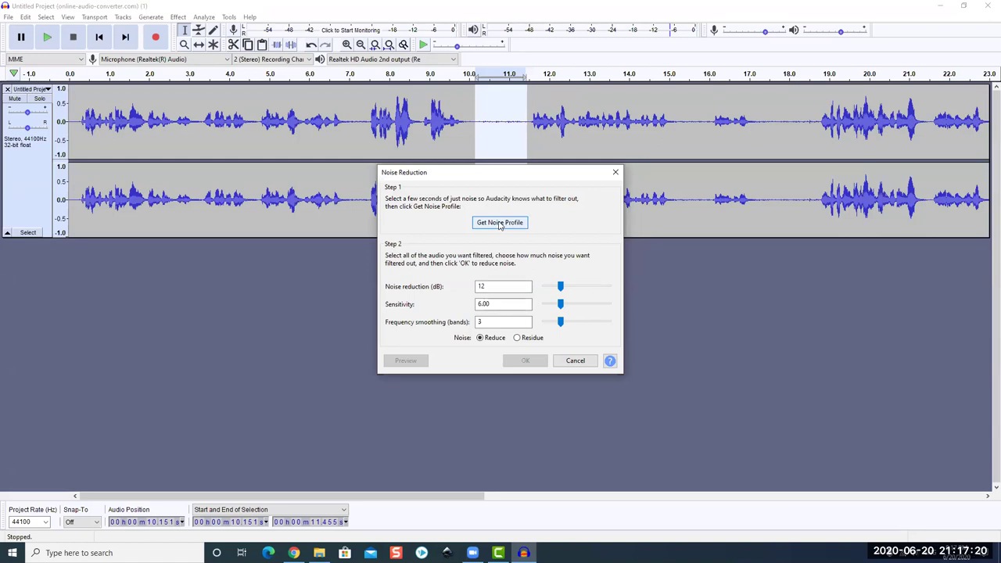
pyautogui.click(502, 223)
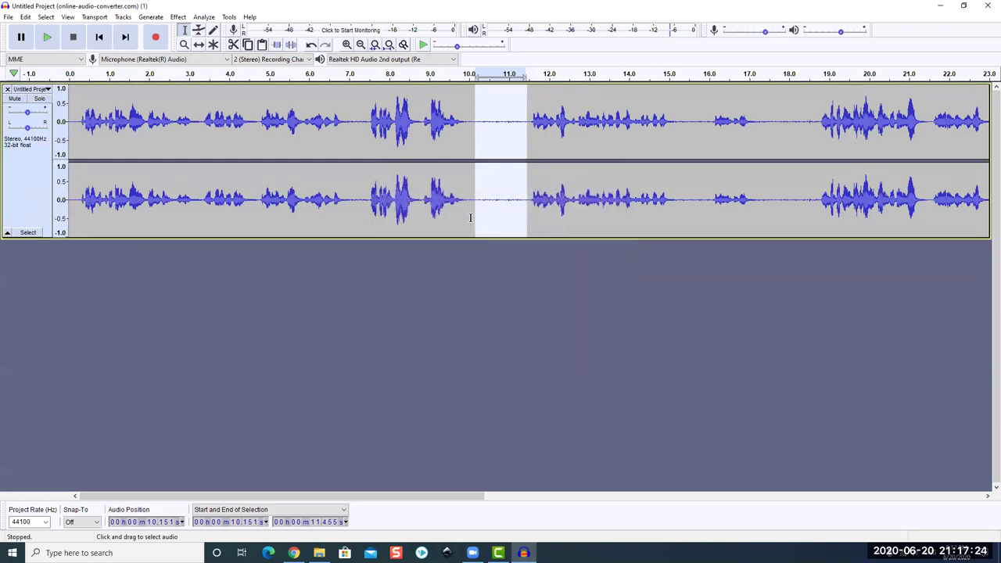
# Apply Noise Reduction to the whole track with 12 dB reduction, sensitivity 6.00 and 3 frequency smoothing bands
pyautogui.hotkey('ctrl', 'a')
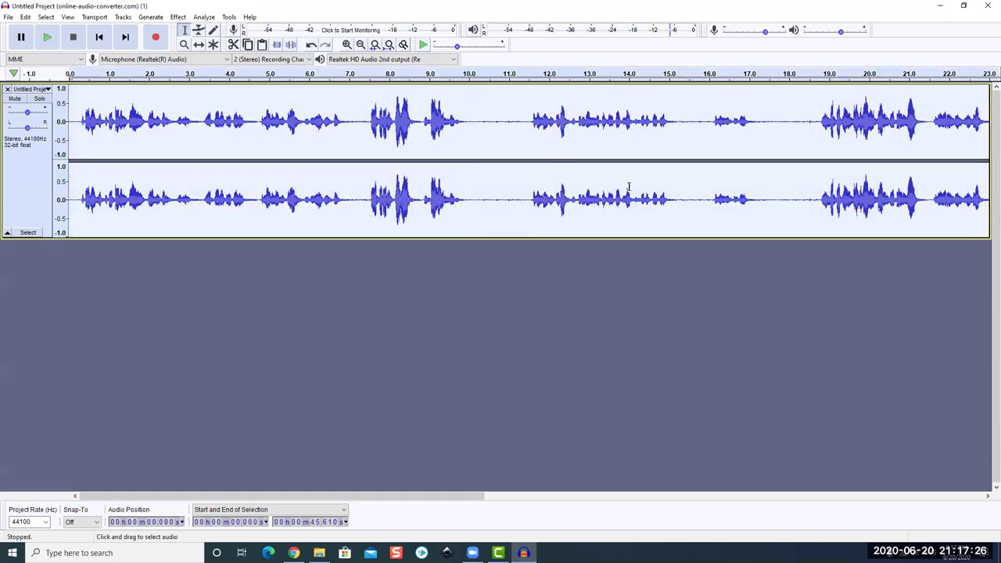
pyautogui.click(178, 16)
pyautogui.click(258, 242)
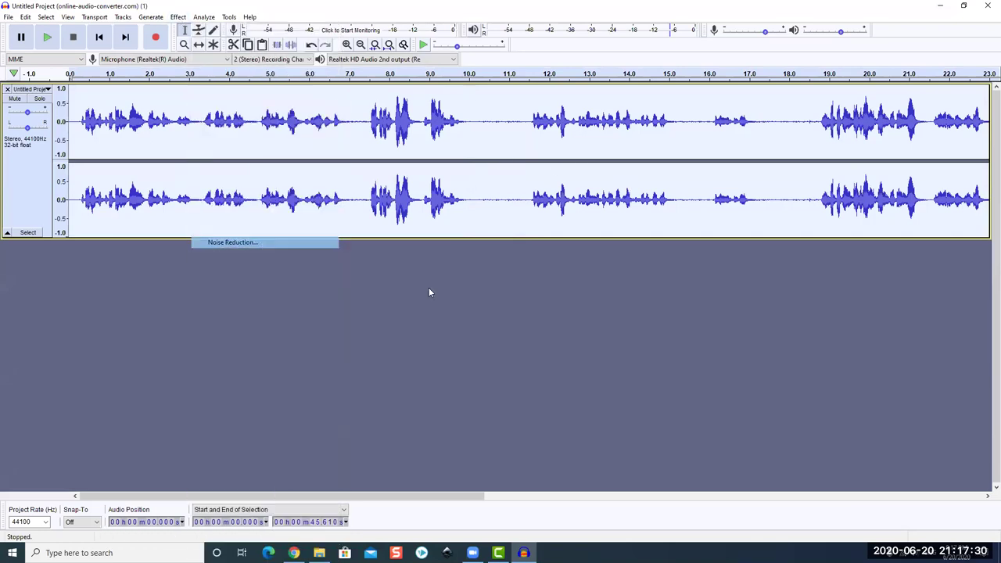
pyautogui.click(524, 359)
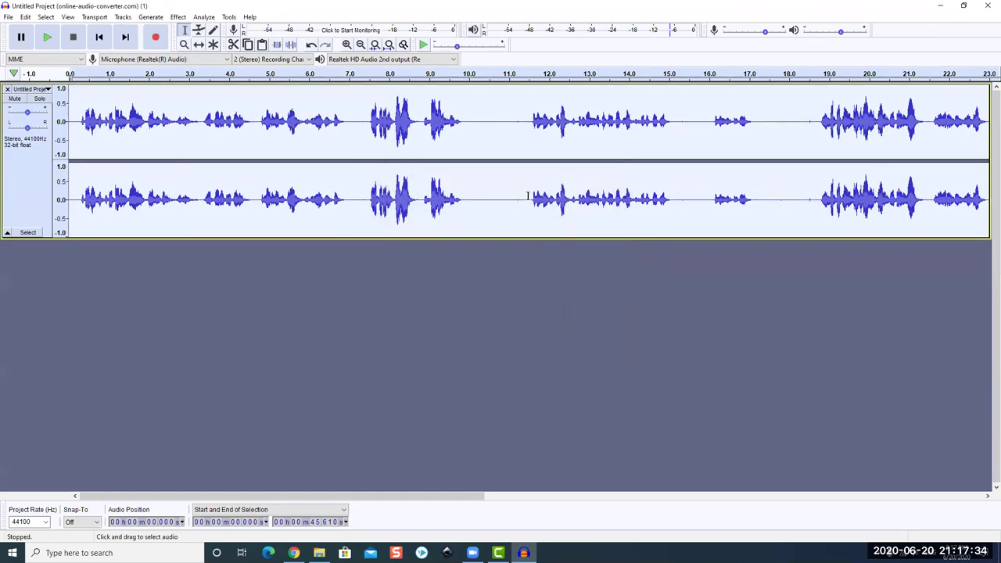
# Inspect the silent gaps between the spoken passages and play the track from about 9.9 s to check the noise reduction
pyautogui.moveTo(524, 200); pyautogui.dragTo(470, 202)
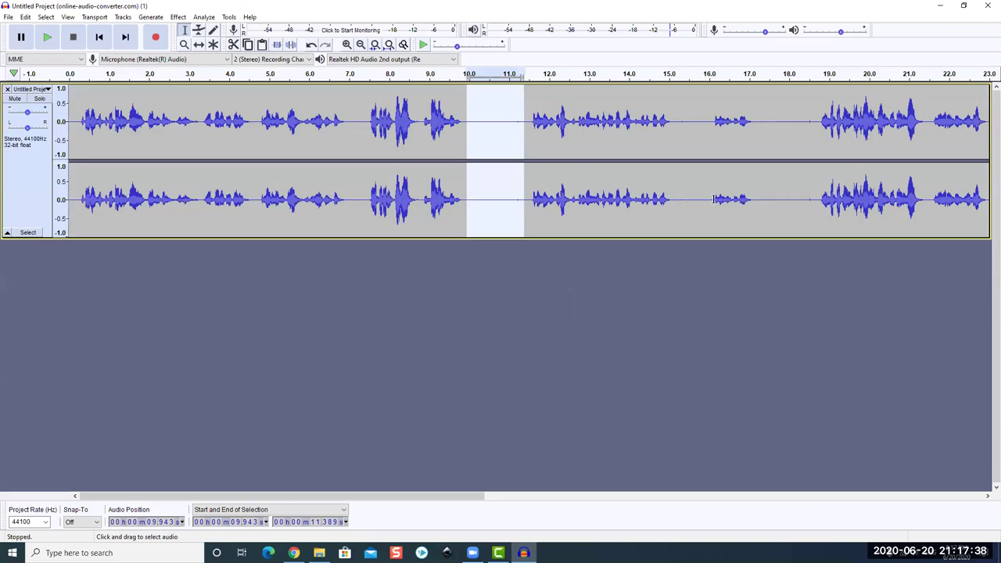
pyautogui.moveTo(714, 201); pyautogui.dragTo(692, 201)
pyautogui.moveTo(771, 201); pyautogui.dragTo(806, 204)
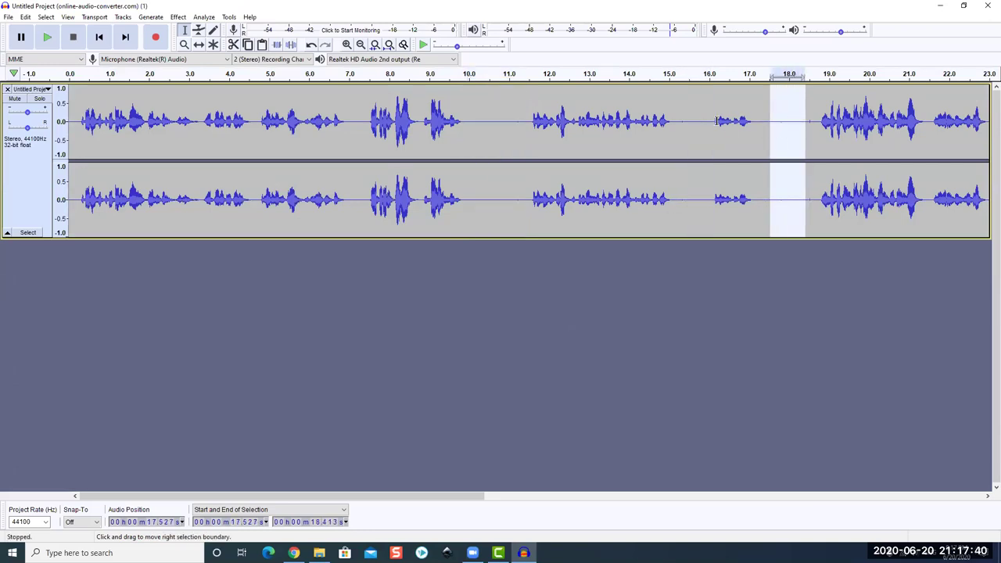
pyautogui.moveTo(700, 201); pyautogui.dragTo(682, 201)
pyautogui.click(690, 201)
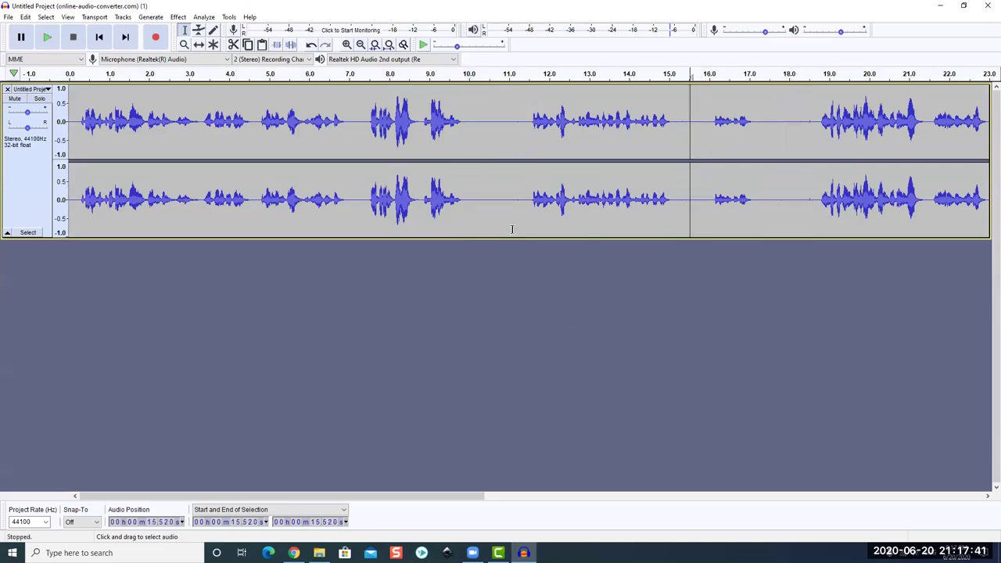
pyautogui.click(465, 204)
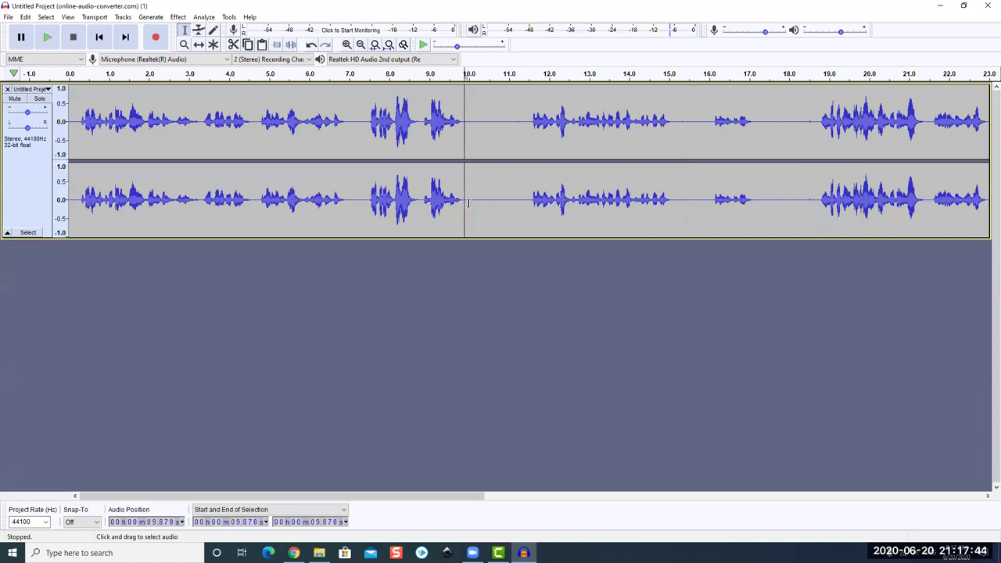
pyautogui.press('space')
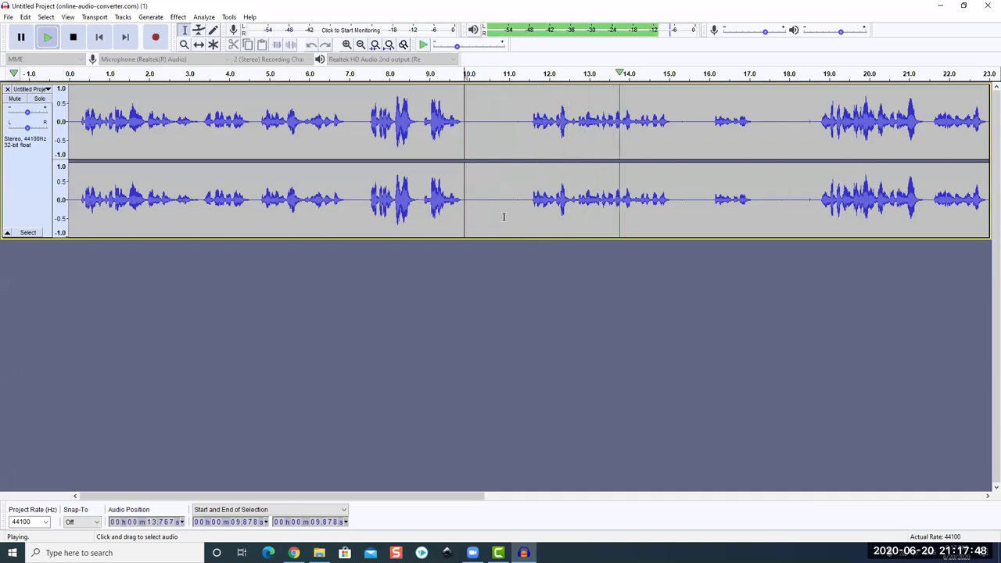
pyautogui.press('space')
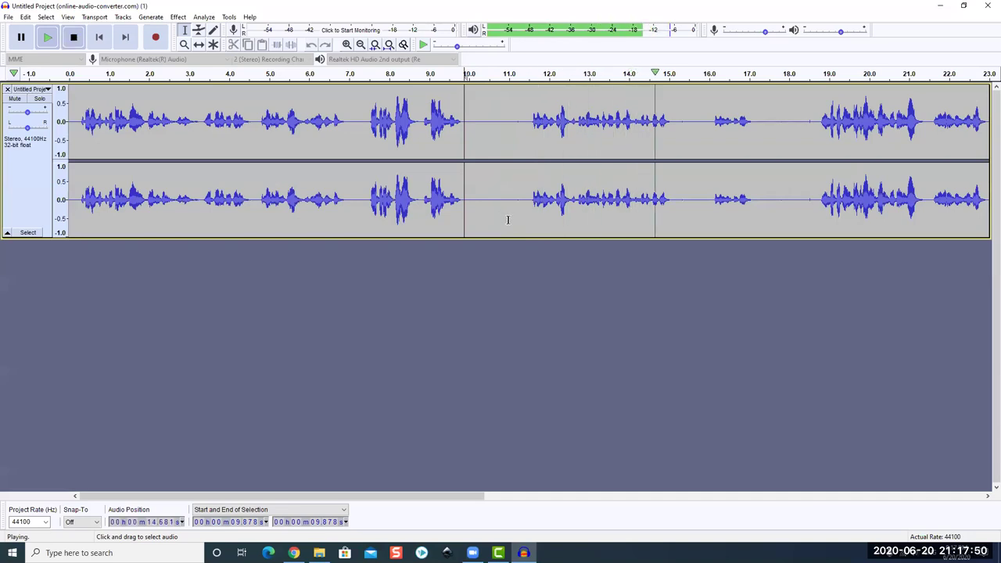
# Apply the Compressor to the whole track with threshold -14 dB, noise floor -40 dB, ratio 5:1, attack 0.20 s and release 1.0 s
pyautogui.hotkey('ctrl', 'a')
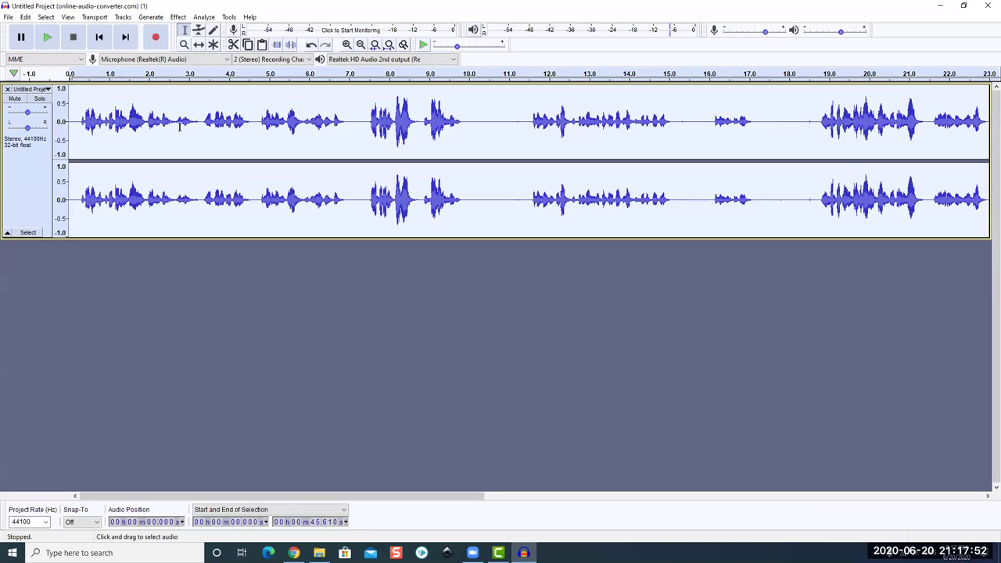
pyautogui.click(178, 16)
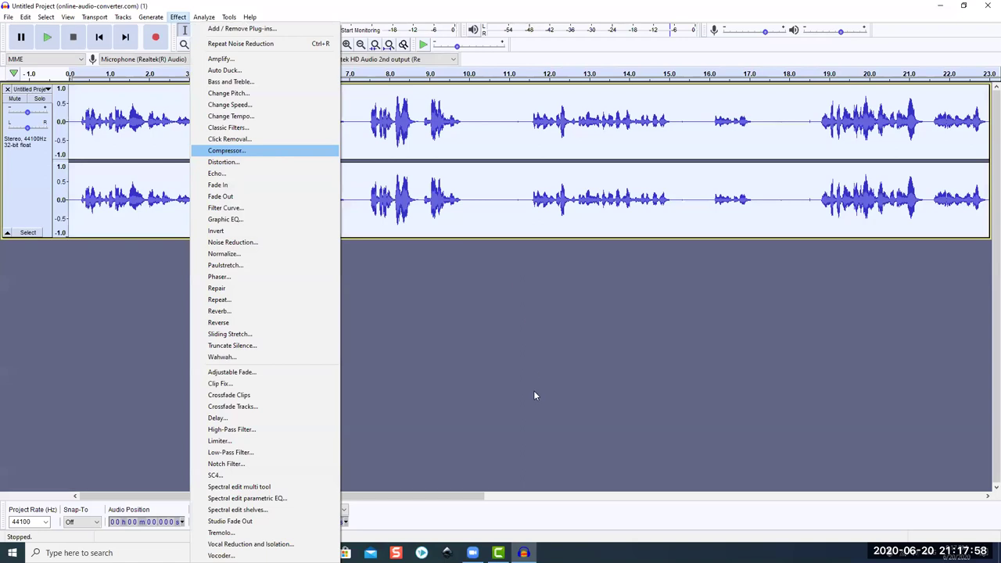
pyautogui.press('Return')
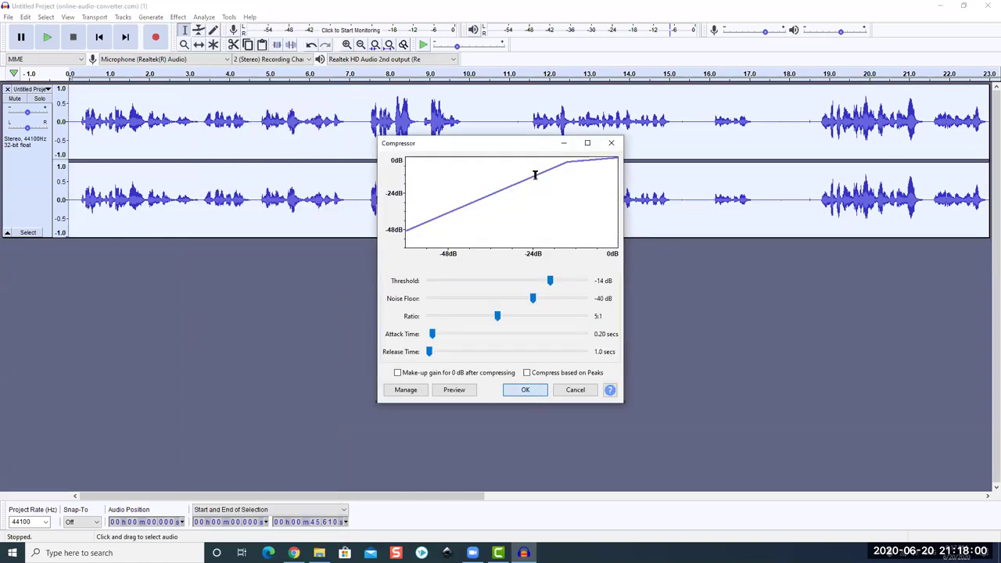
pyautogui.press('Return')
# Apply a Hard Limit Limiter with left input gain 4.00 dB, right 0.00, limit -3.00 dB, hold 2.00 ms and no make-up gain, clearing the selection
pyautogui.hotkey('alt', 'c')
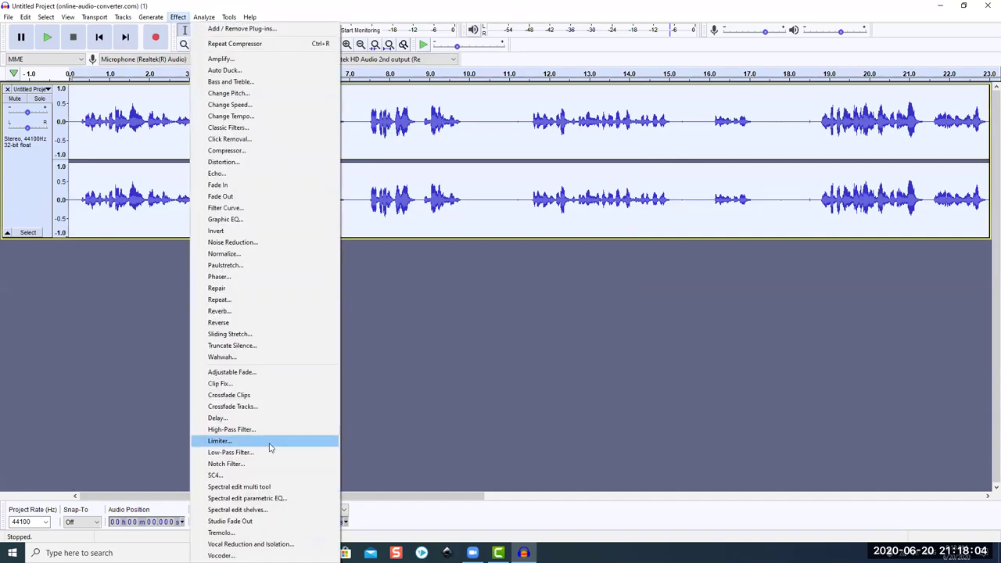
pyautogui.click(270, 442)
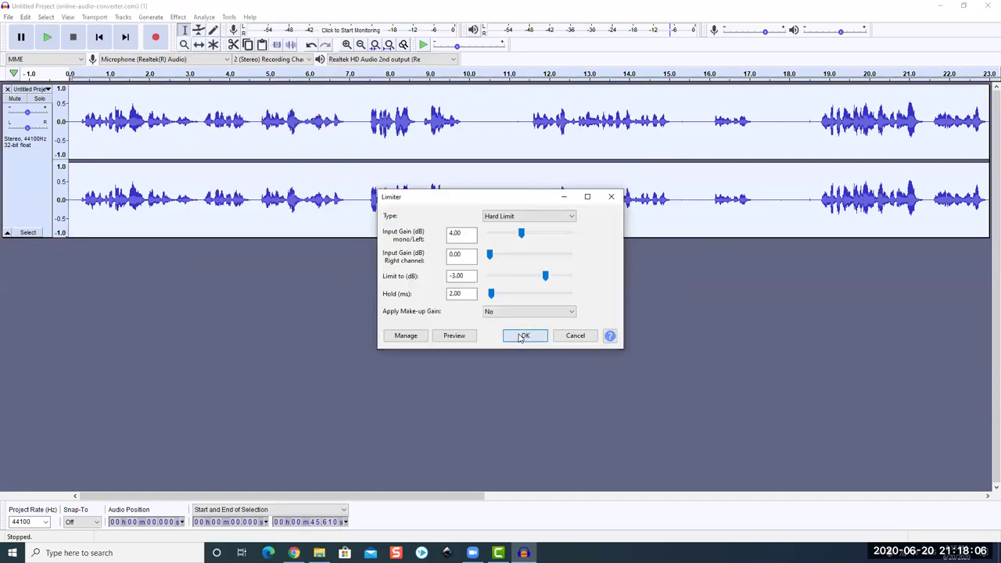
pyautogui.click(522, 335)
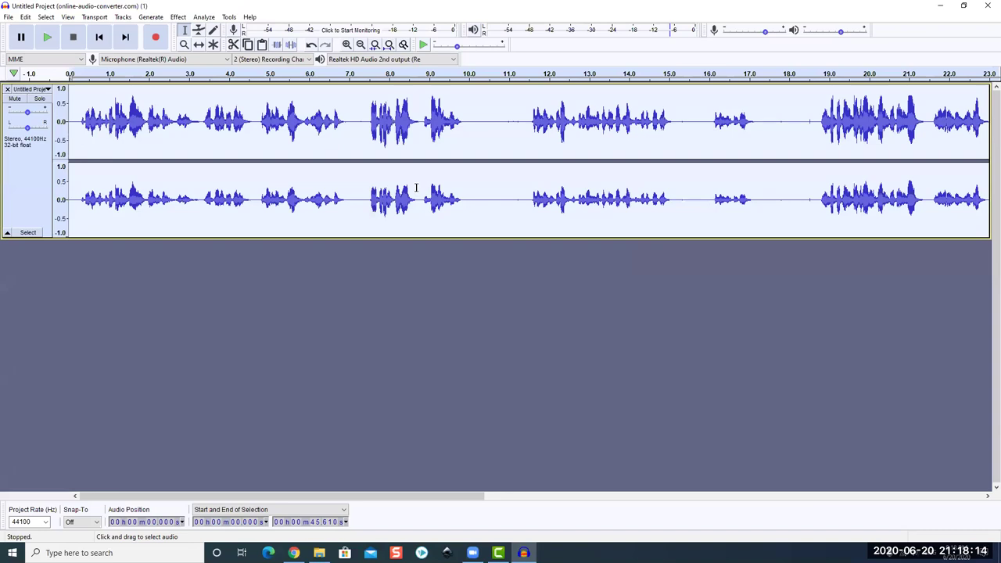
pyautogui.click(404, 129)
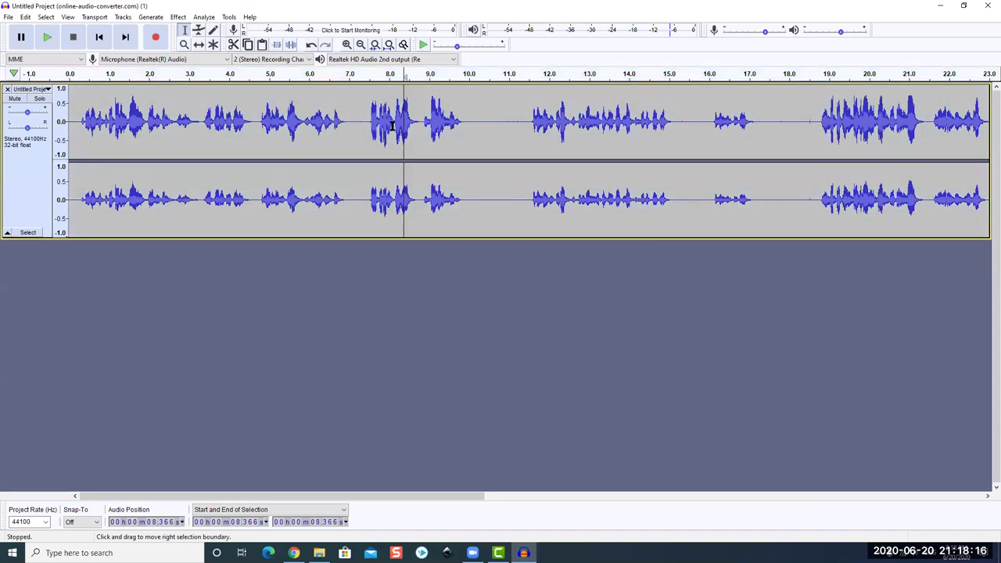
# Select the whole track and export it to the Desktop as an MP3, keeping the default file name and the Standard 170-210 kbps preset
pyautogui.click(389, 130)
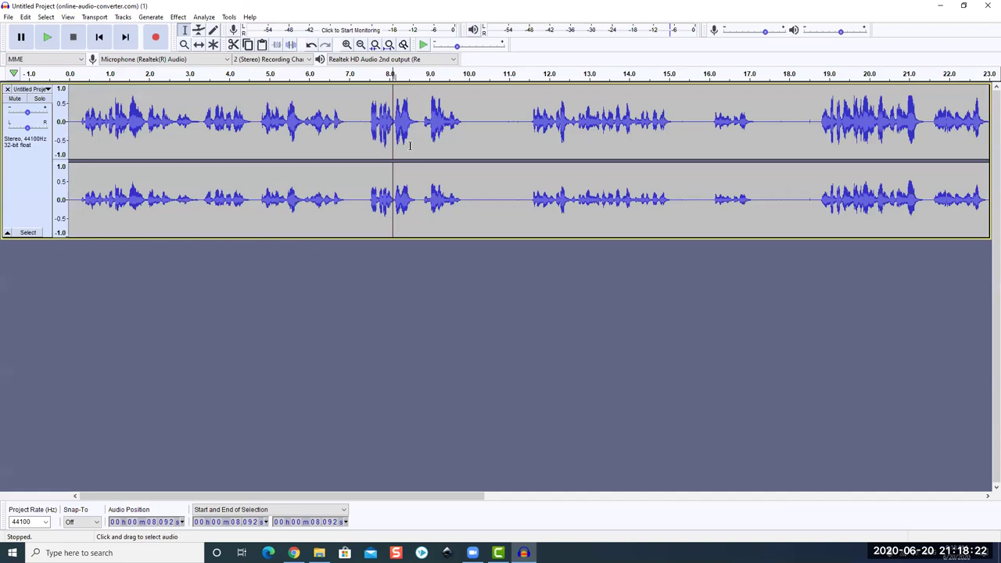
pyautogui.click(410, 146)
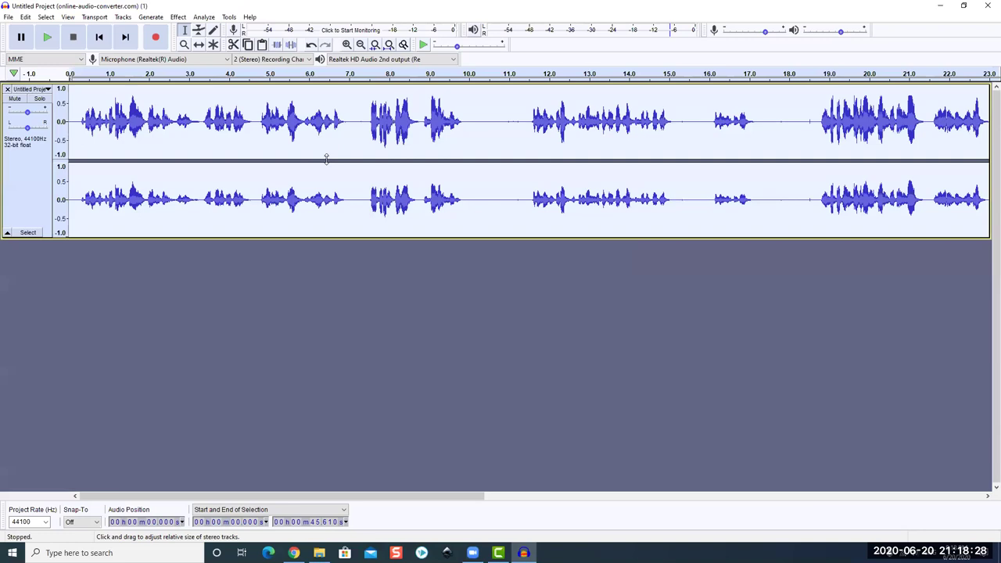
pyautogui.click(8, 17)
pyautogui.moveTo(60, 94)
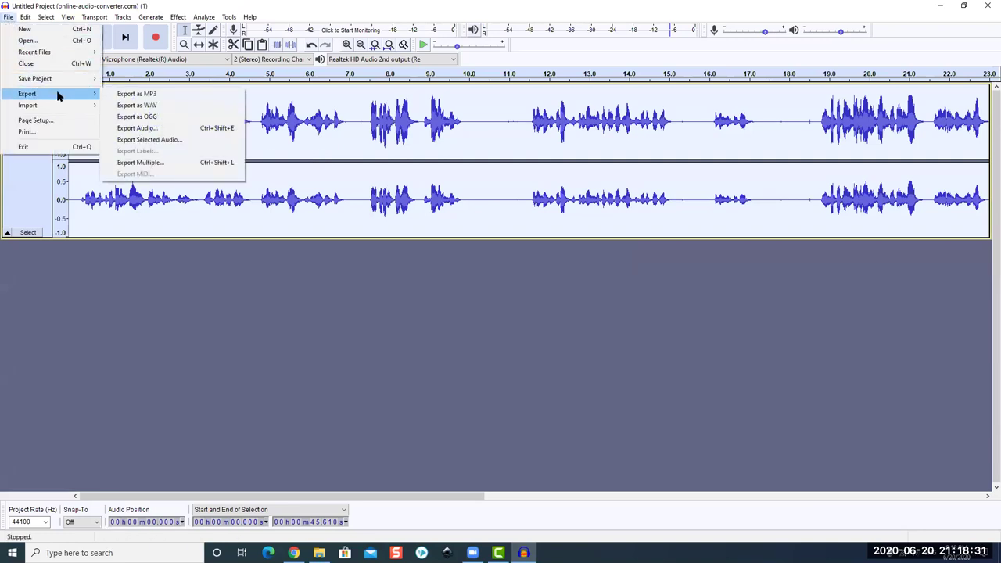
pyautogui.click(135, 96)
pyautogui.hotkey('ctrl', 'shift', 'e')
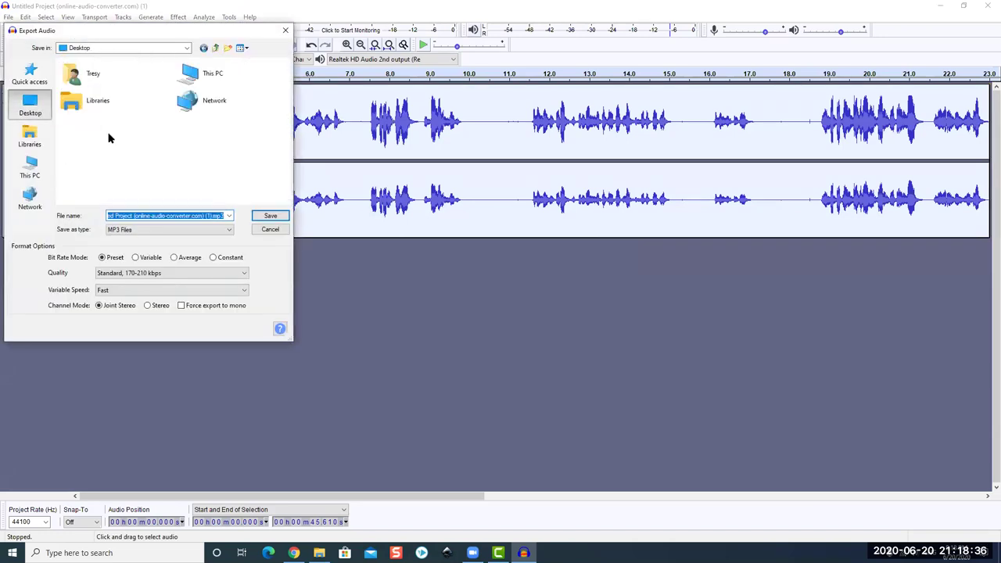
pyautogui.click(270, 217)
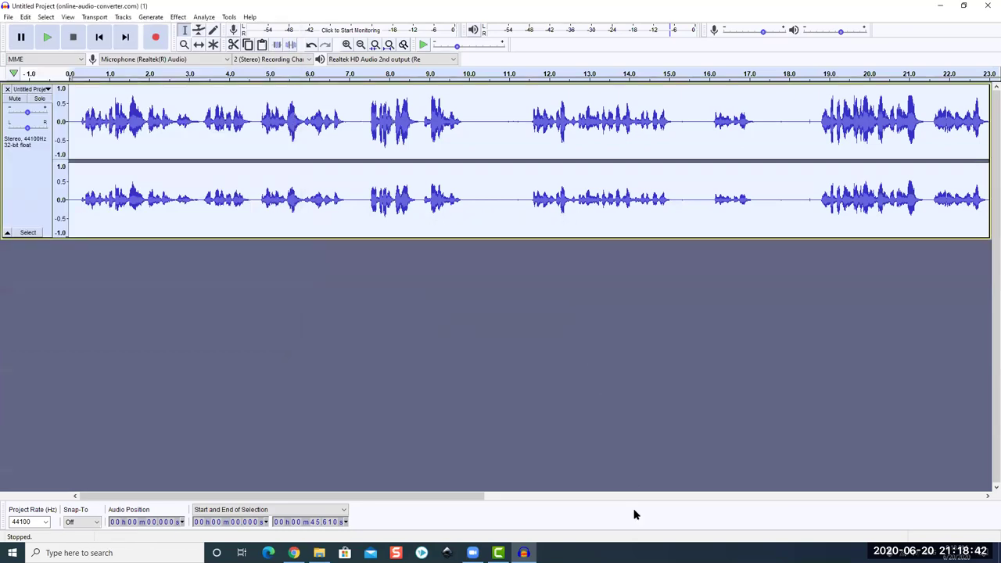
# Add the exported MP3 from the desktop to Track 3 of the Camtasia timeline, starting at about 2 s
pyautogui.press('super+d')
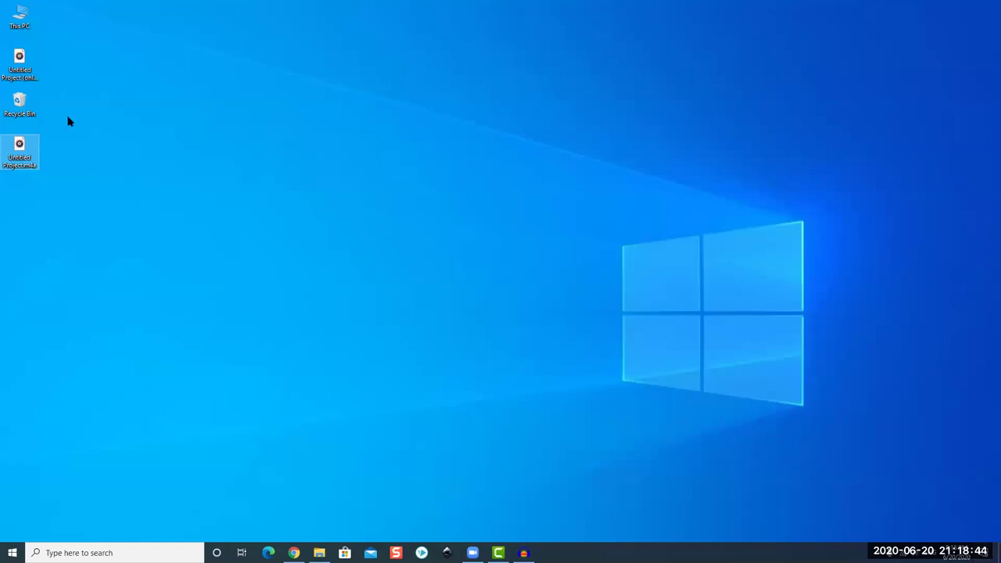
pyautogui.moveTo(174, 120); pyautogui.dragTo(220, 175)
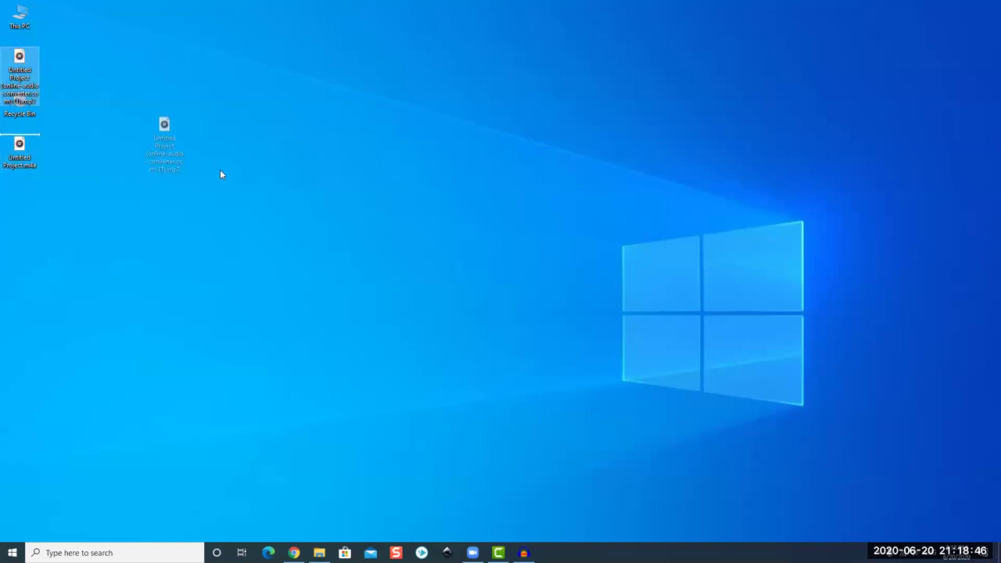
pyautogui.moveTo(494, 546); pyautogui.dragTo(266, 472)
pyautogui.hotkey('ctrl', 'z')
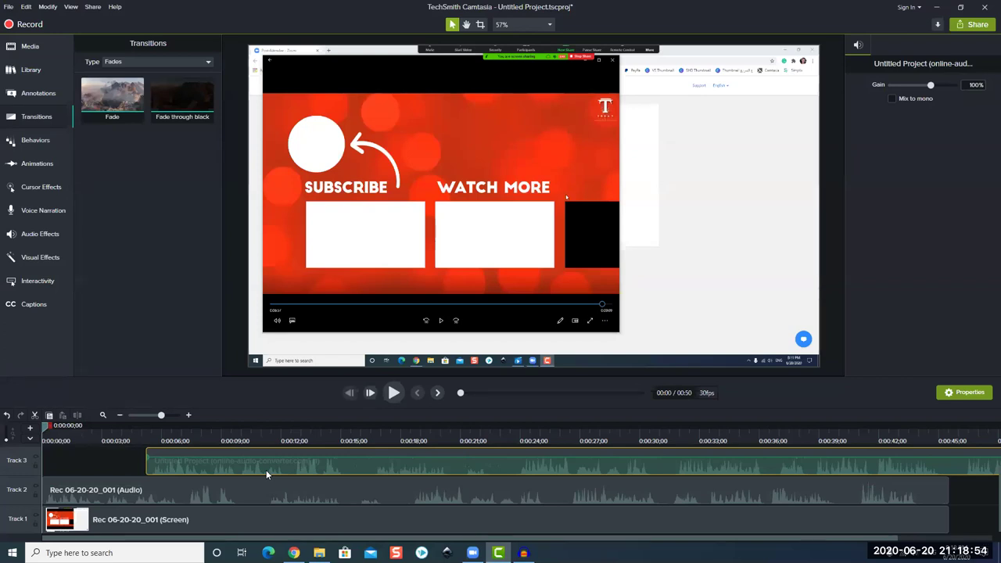
pyautogui.hotkey('ctrl', 'z')
pyautogui.click(154, 493)
pyautogui.press('Delete')
pyautogui.moveTo(232, 510); pyautogui.dragTo(311, 531)
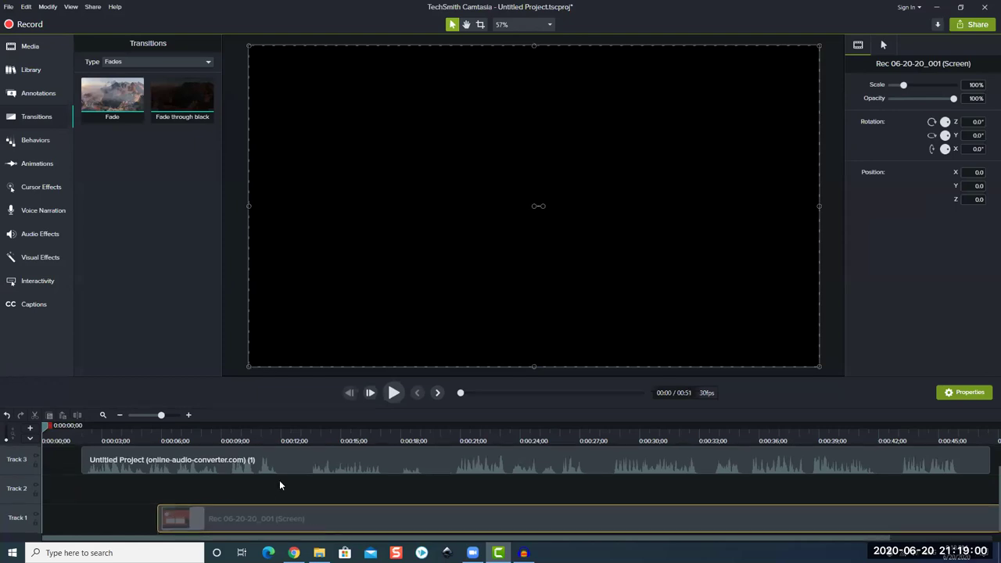
pyautogui.hotkey('ctrl', 'z')
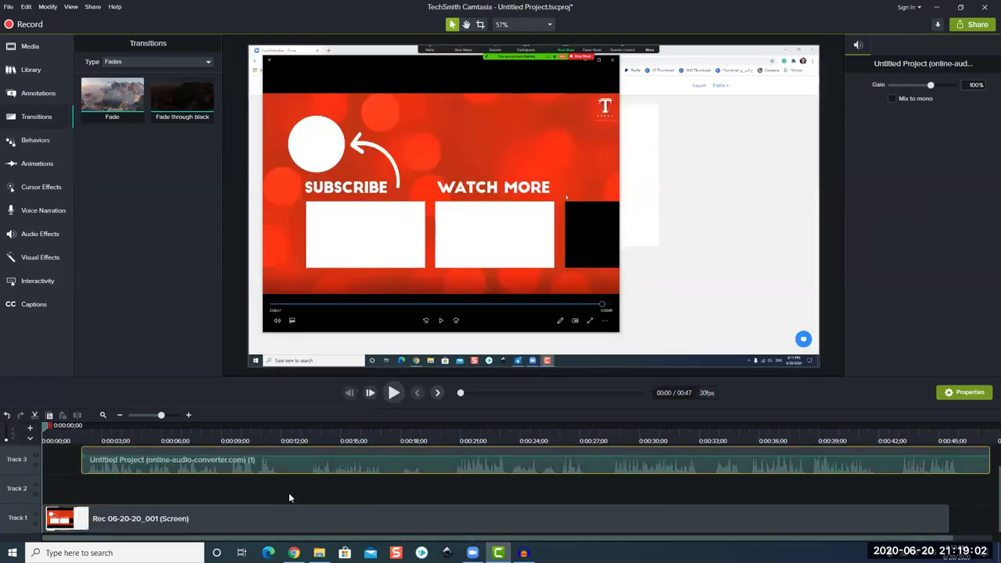
pyautogui.click(288, 493)
pyautogui.click(286, 510)
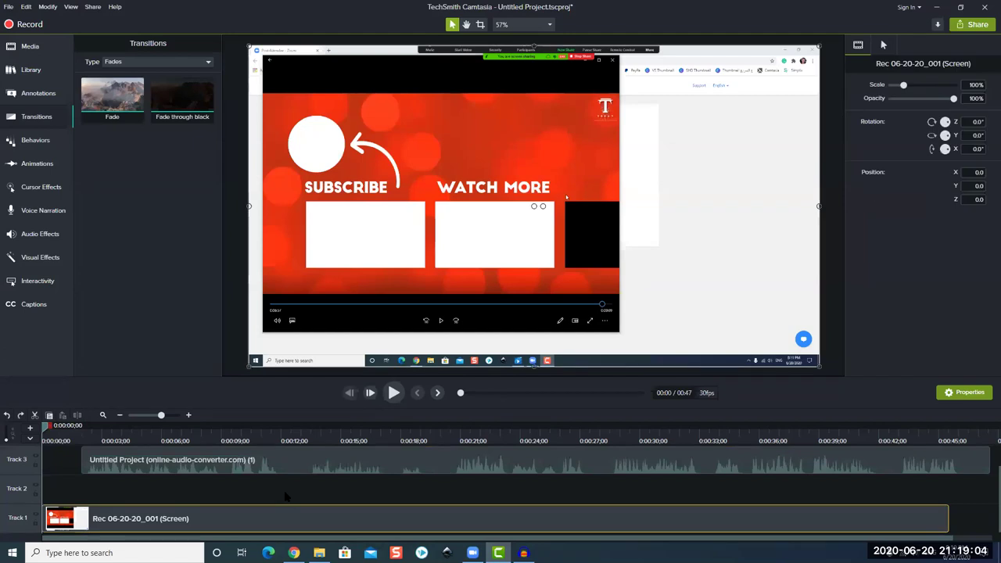
pyautogui.hotkey('ctrl', 'z')
# Align the imported audio clip on Track 3 with the timeline start and play about 6 s to check its sync
pyautogui.click(374, 466)
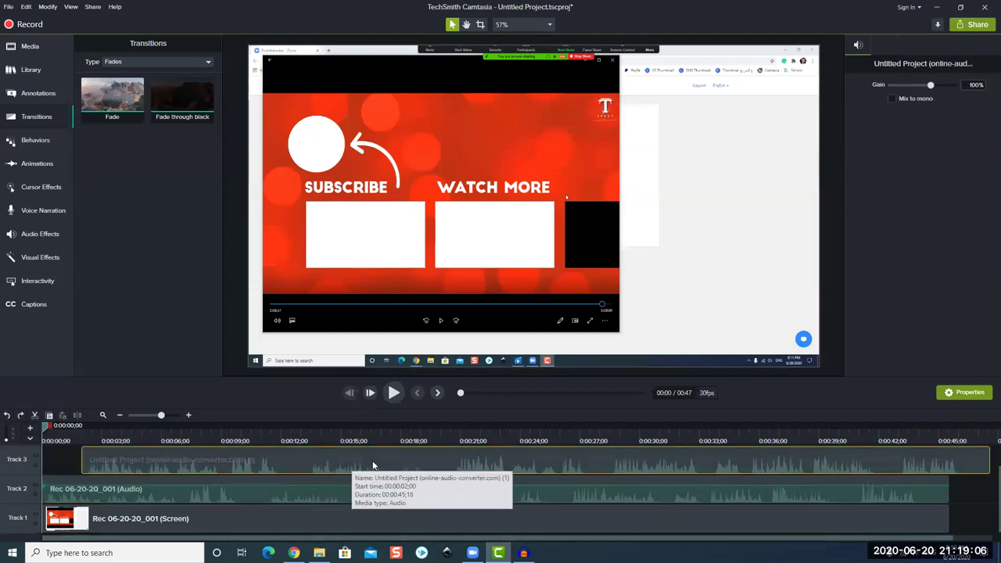
pyautogui.moveTo(90, 526); pyautogui.dragTo(156, 474)
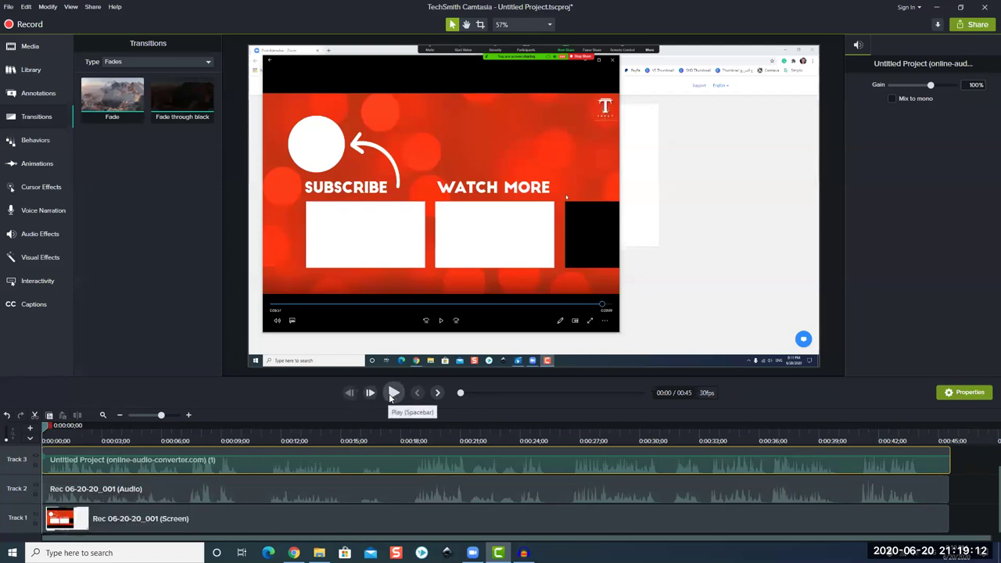
pyautogui.click(393, 393)
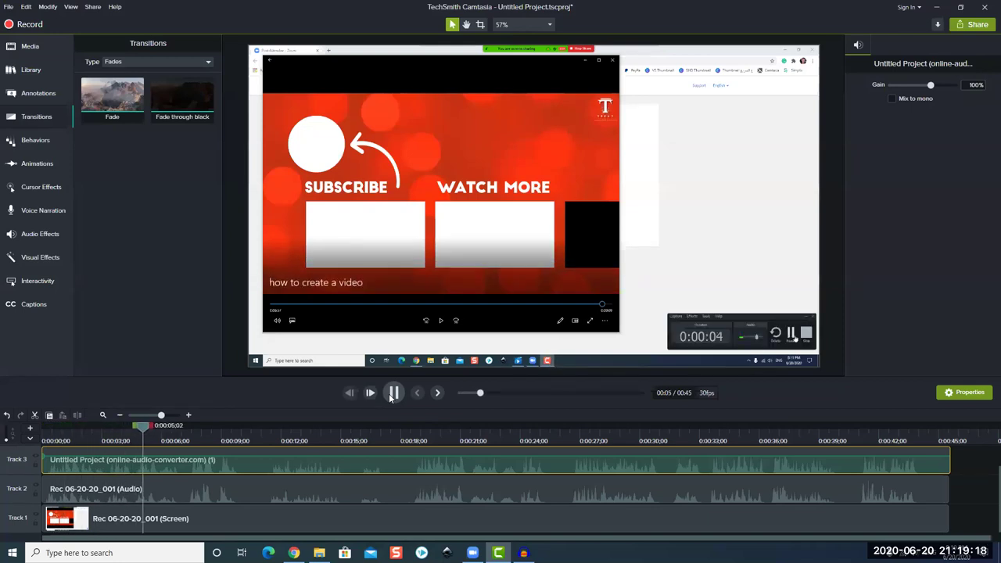
pyautogui.click(394, 393)
# Delete the original recording audio from Track 2 and move the cleaned audio clip down into its place at the timeline start
pyautogui.moveTo(268, 521); pyautogui.dragTo(272, 485)
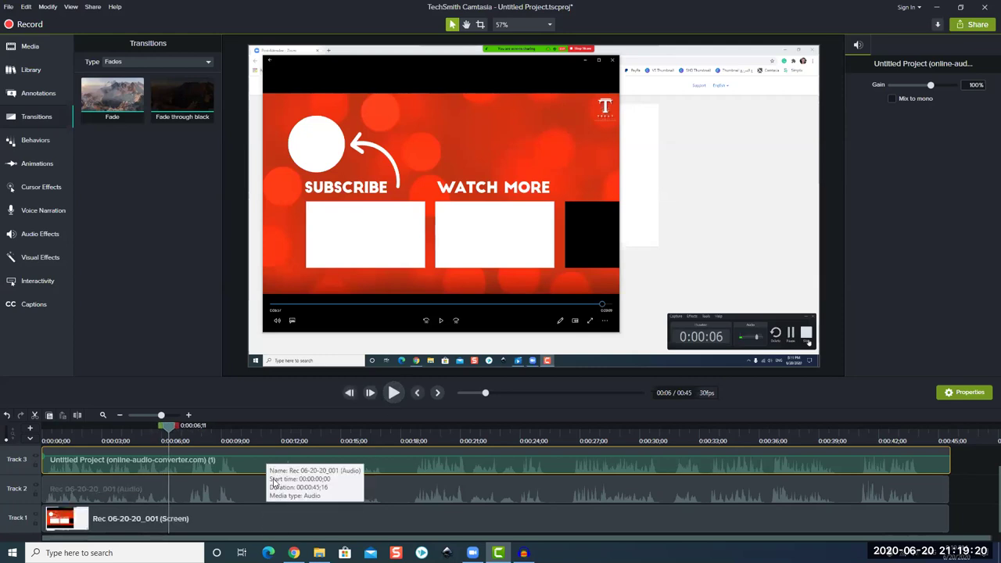
pyautogui.click(225, 495)
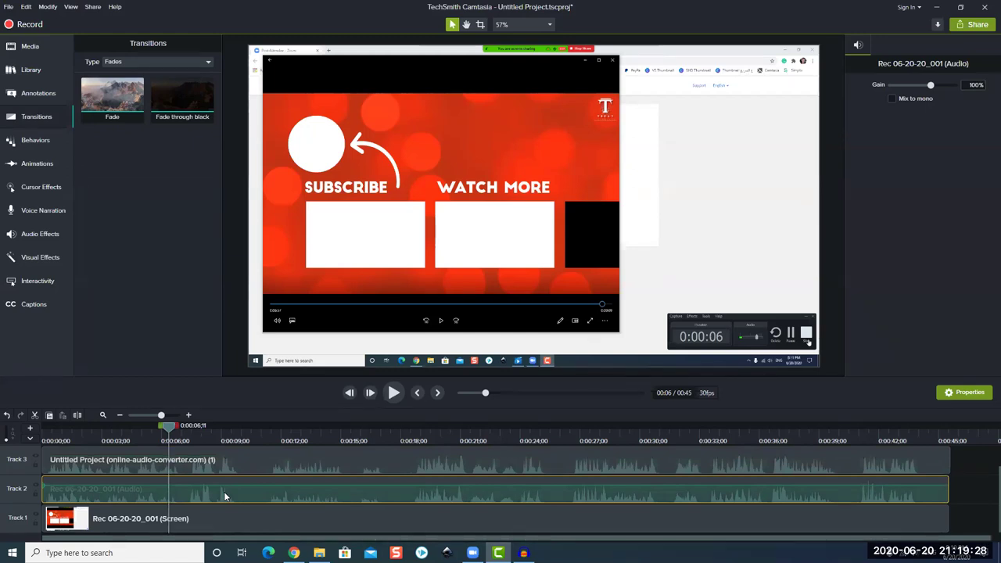
pyautogui.press('Delete')
pyautogui.moveTo(214, 468); pyautogui.dragTo(133, 489)
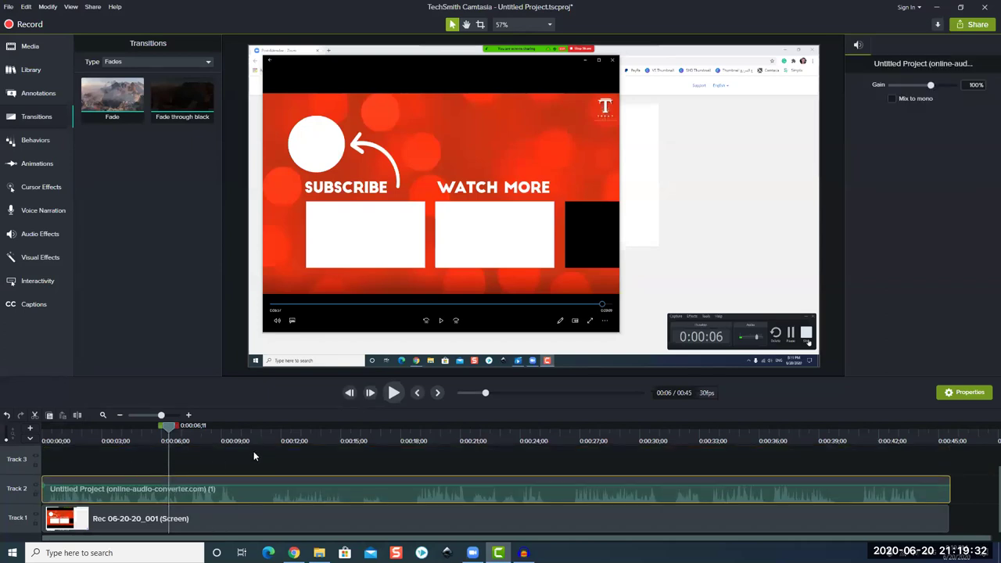
# Clear the clip selection, return the playhead to the timeline start and zoom in on the timeline
pyautogui.click(210, 455)
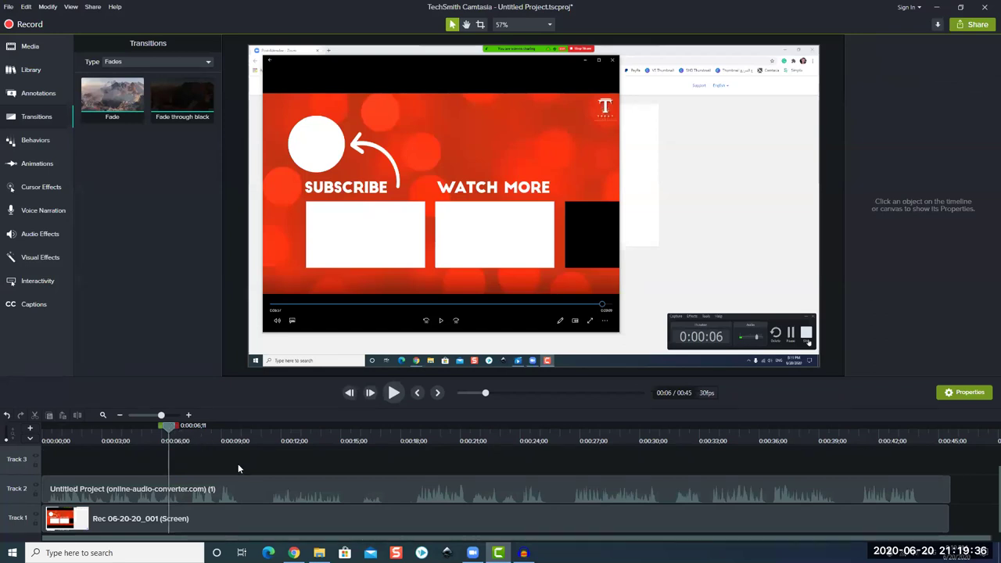
pyautogui.moveTo(244, 461); pyautogui.dragTo(207, 482)
pyautogui.click(195, 457)
pyautogui.moveTo(167, 426); pyautogui.dragTo(78, 467)
pyautogui.scroll(1, 298, 440)
pyautogui.moveTo(298, 440); pyautogui.dragTo(60, 469)
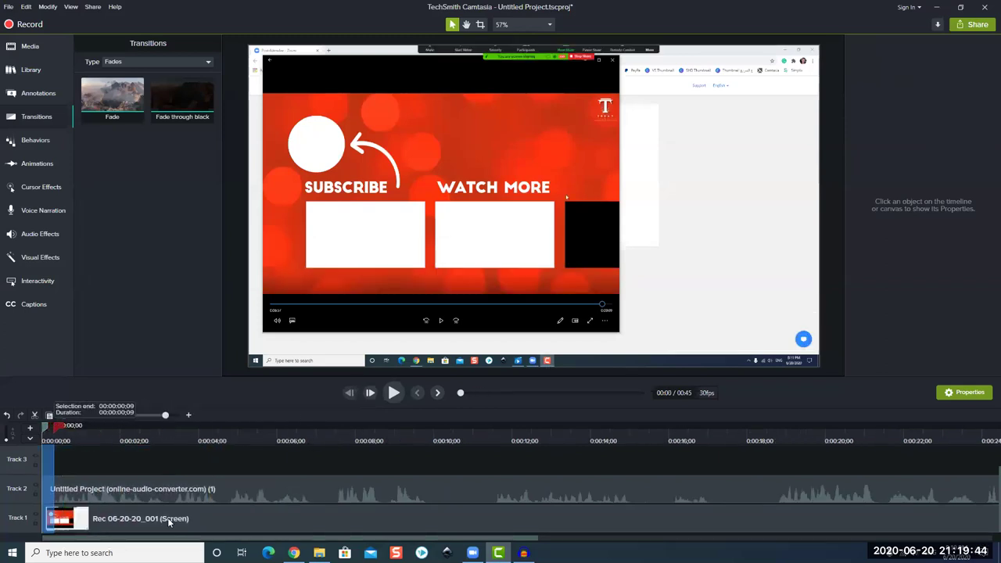
pyautogui.moveTo(49, 495); pyautogui.dragTo(108, 494)
pyautogui.click(108, 494)
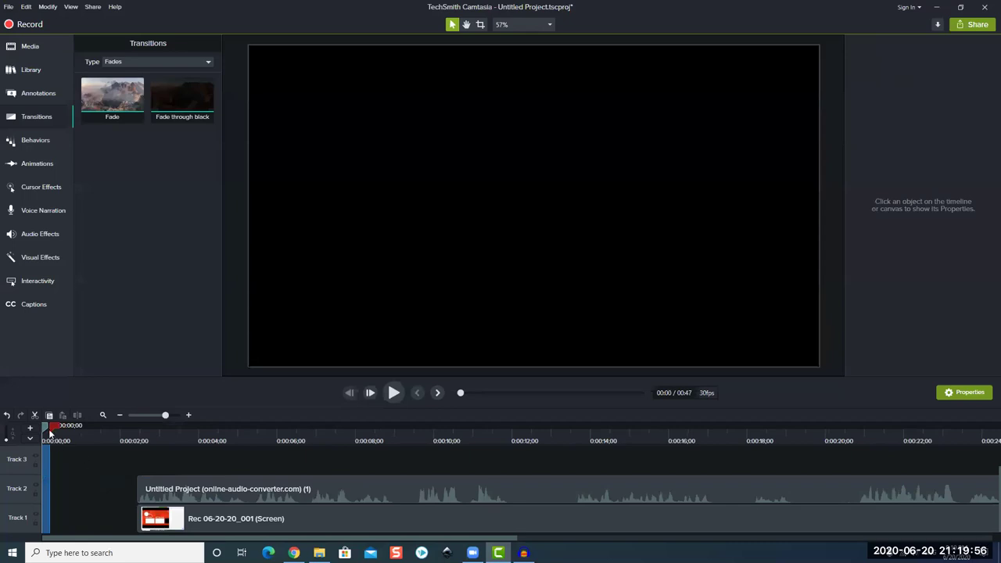
pyautogui.hotkey('ctrl', 'a')
pyautogui.moveTo(239, 516); pyautogui.dragTo(33, 533)
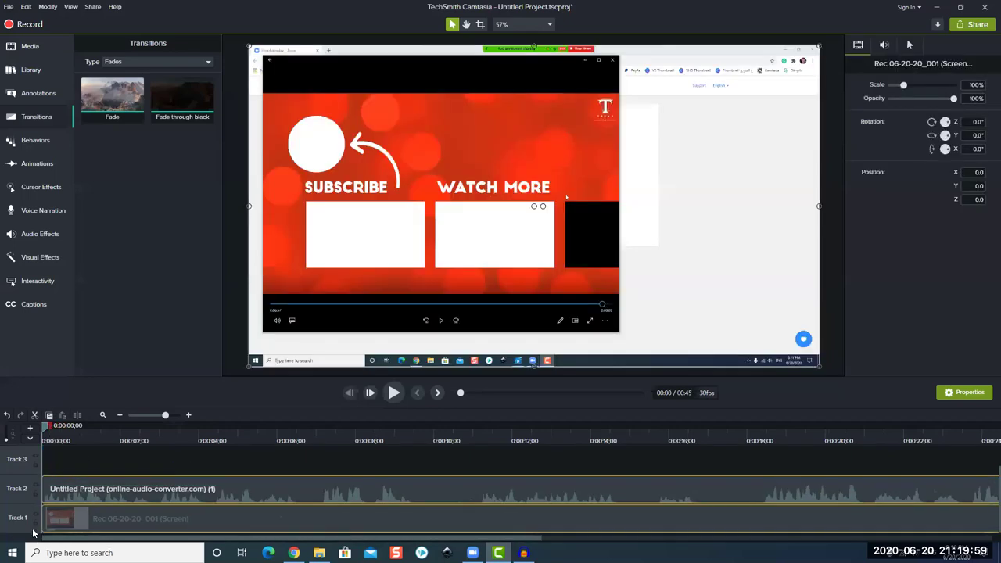
# Cut the silent range from 0:00:09;20 to 0:00:11;04 out of the audio and screen clips
pyautogui.click(152, 473)
pyautogui.click(313, 461)
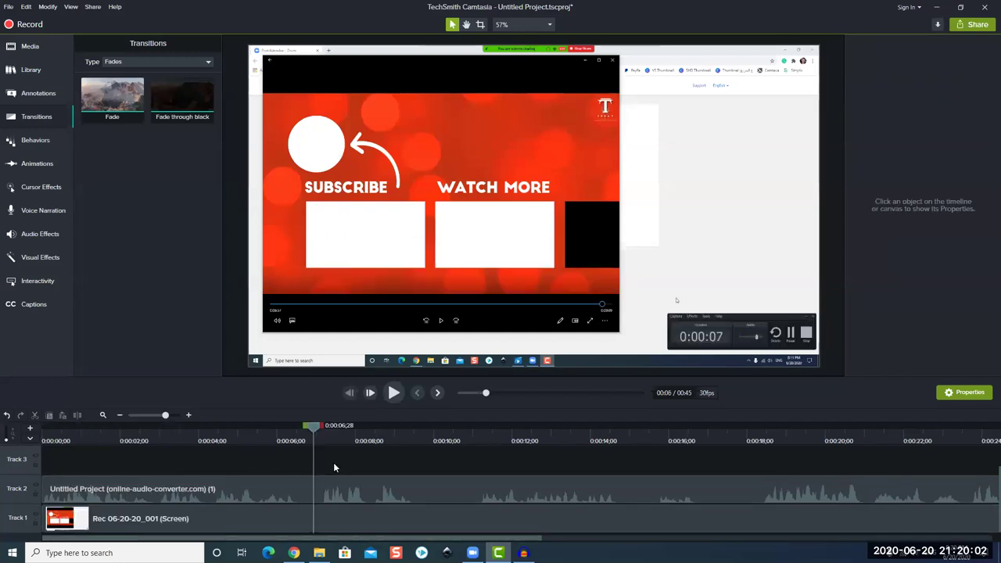
pyautogui.click(334, 462)
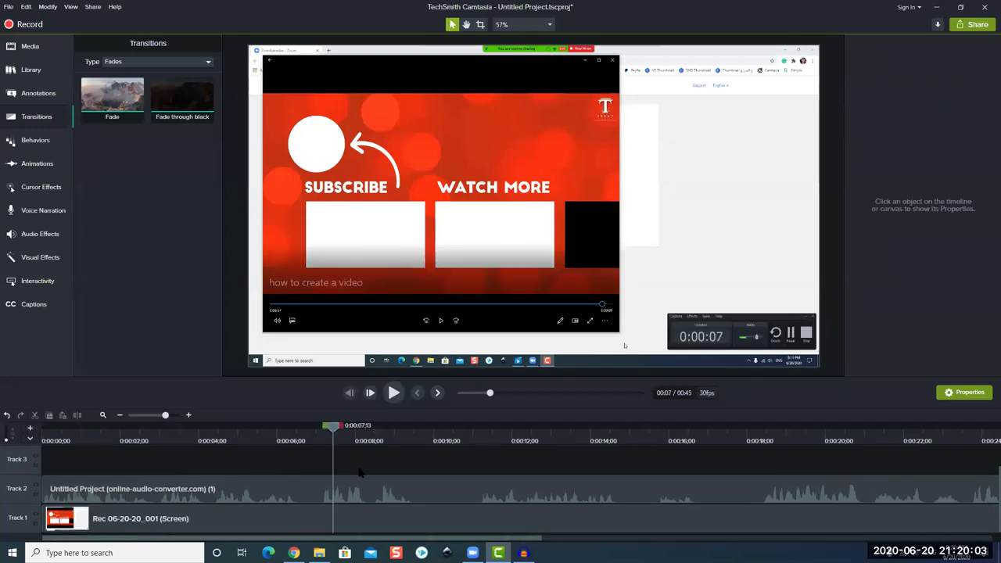
pyautogui.click(435, 442)
pyautogui.keyDown('shift'); pyautogui.click(484, 456); pyautogui.keyUp('shift')
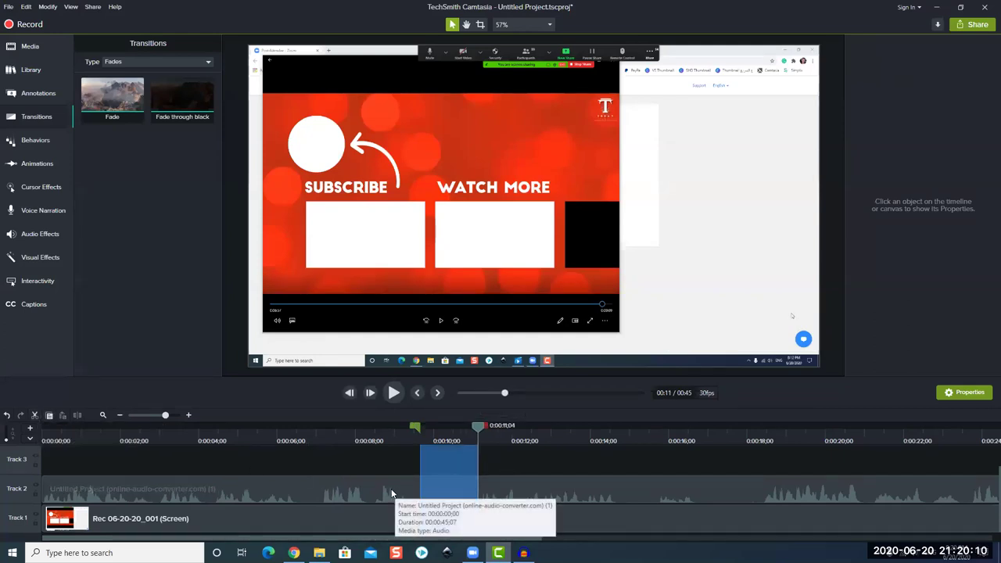
pyautogui.hotkey('ctrl', 'x')
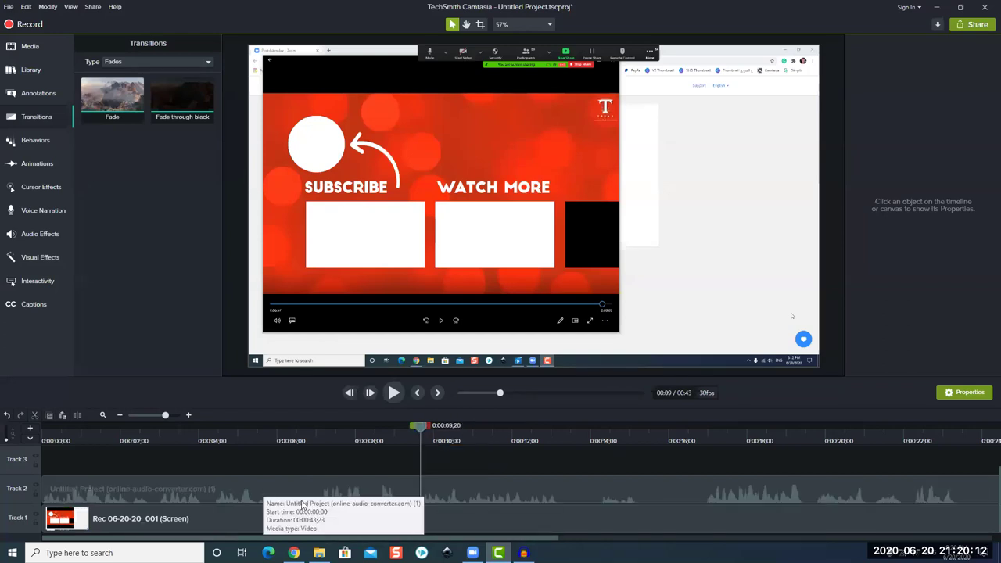
# Cut the silent range from 0:00:15;12 to 0:00:16;25 out of the audio and screen clips
pyautogui.moveTo(462, 539); pyautogui.dragTo(481, 539)
pyautogui.hscroll(2, 481, 540)
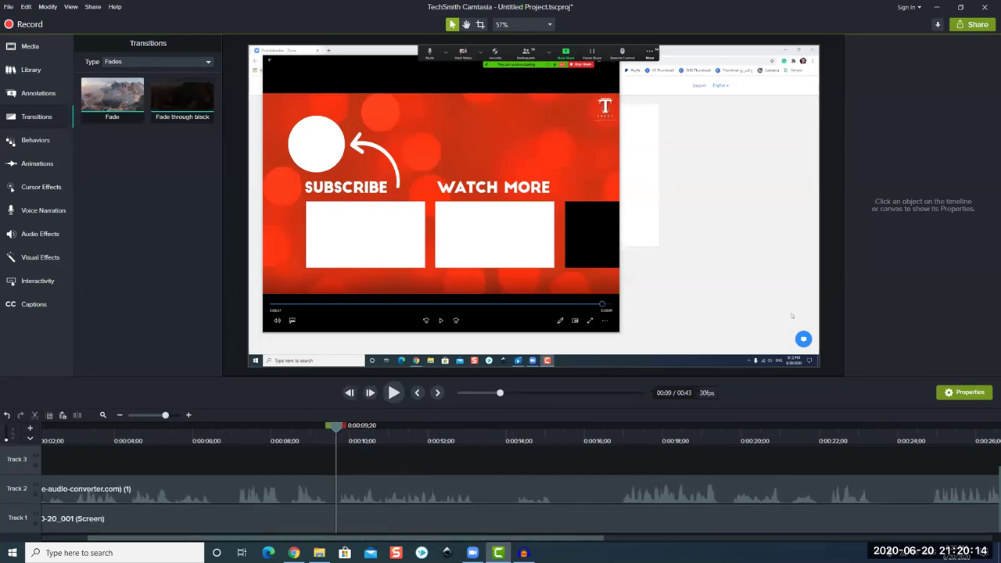
pyautogui.hscroll(3, 482, 474)
pyautogui.click(483, 473)
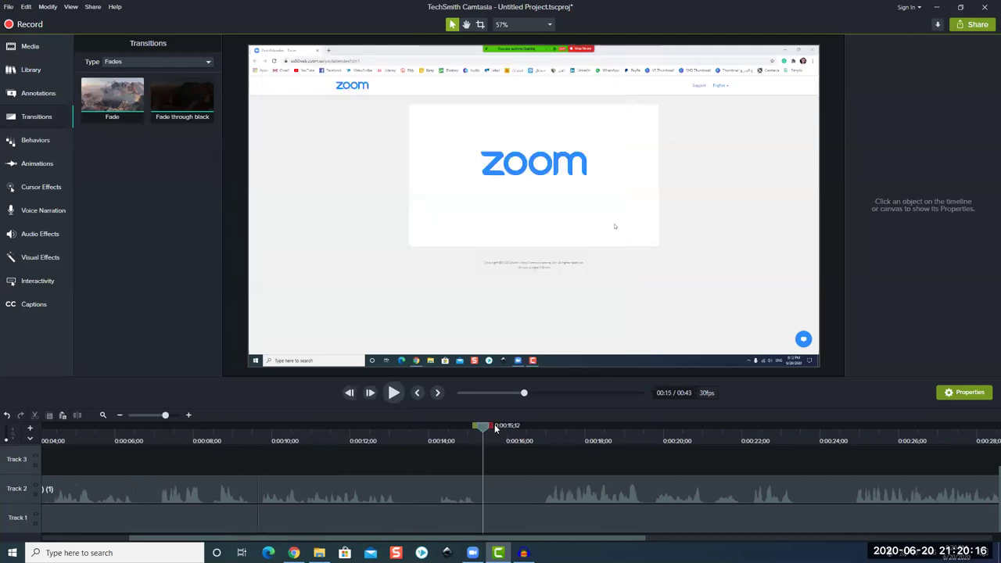
pyautogui.moveTo(530, 451); pyautogui.dragTo(549, 472)
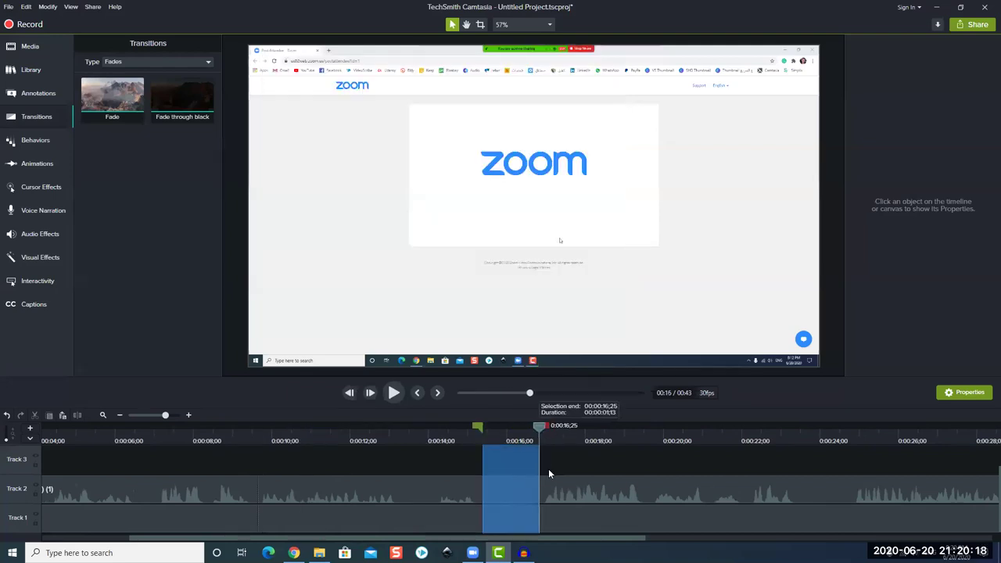
pyautogui.hotkey('ctrl', 'x')
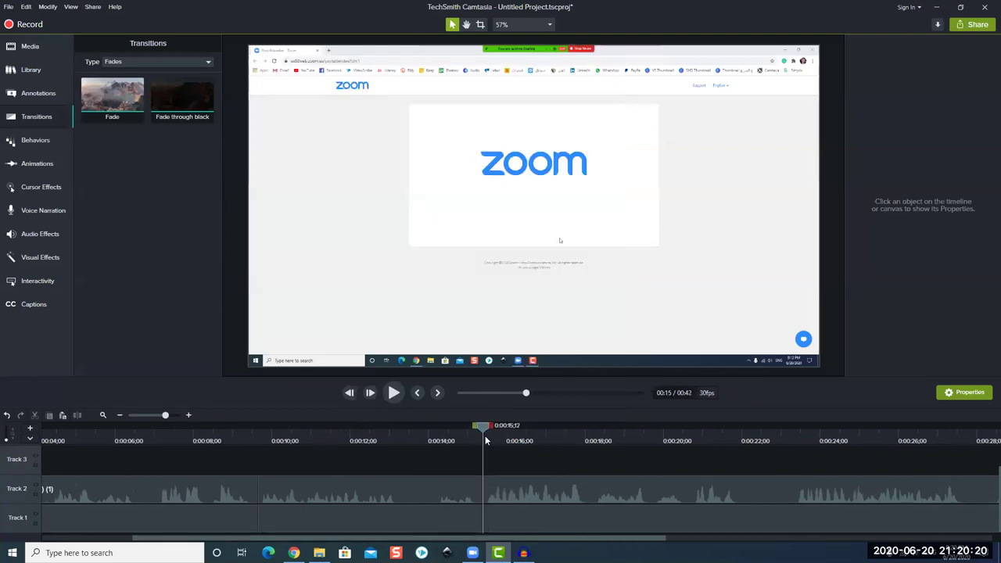
# Play the timeline from about 15 s to 25 s to check the cut and look over the remaining gaps
pyautogui.click(485, 442)
pyautogui.click(394, 394)
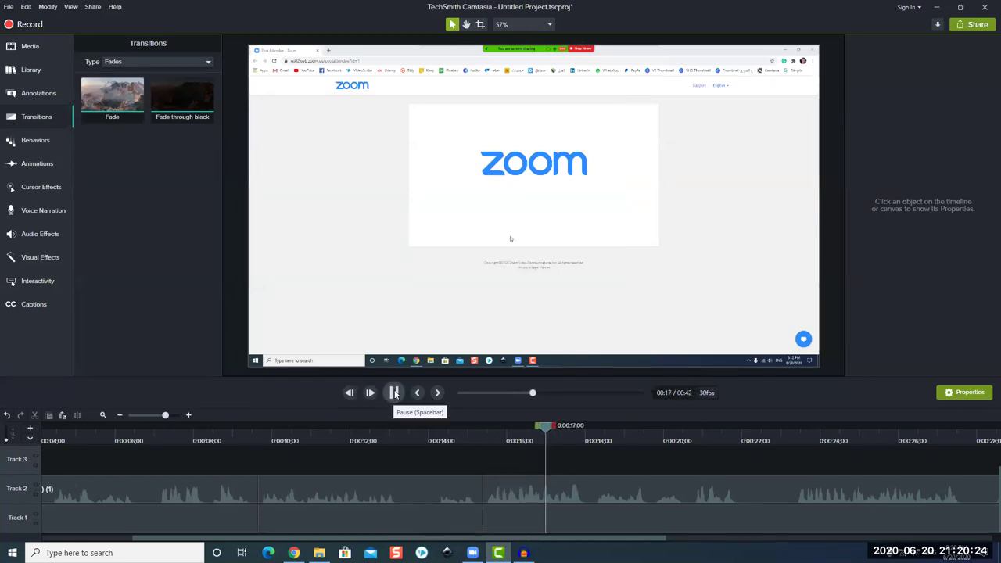
pyautogui.moveTo(670, 539); pyautogui.dragTo(905, 545)
pyautogui.hscroll(3, 905, 545)
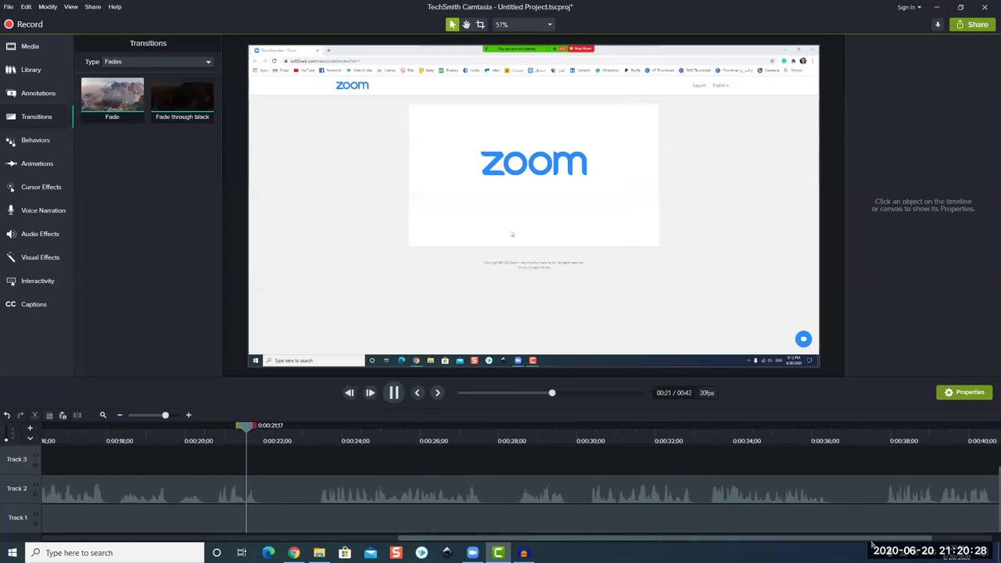
pyautogui.hscroll(2, 774, 543)
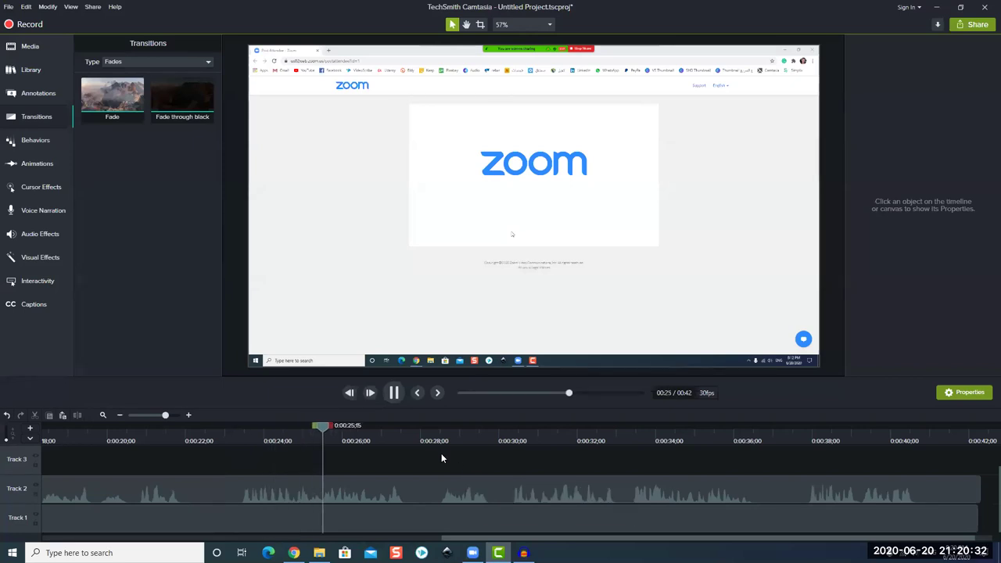
pyautogui.click(395, 394)
# Cut the range from 0:00:22;02 to 0:00:28;11 out of the audio and screen clips
pyautogui.click(211, 485)
pyautogui.moveTo(211, 490); pyautogui.dragTo(235, 491)
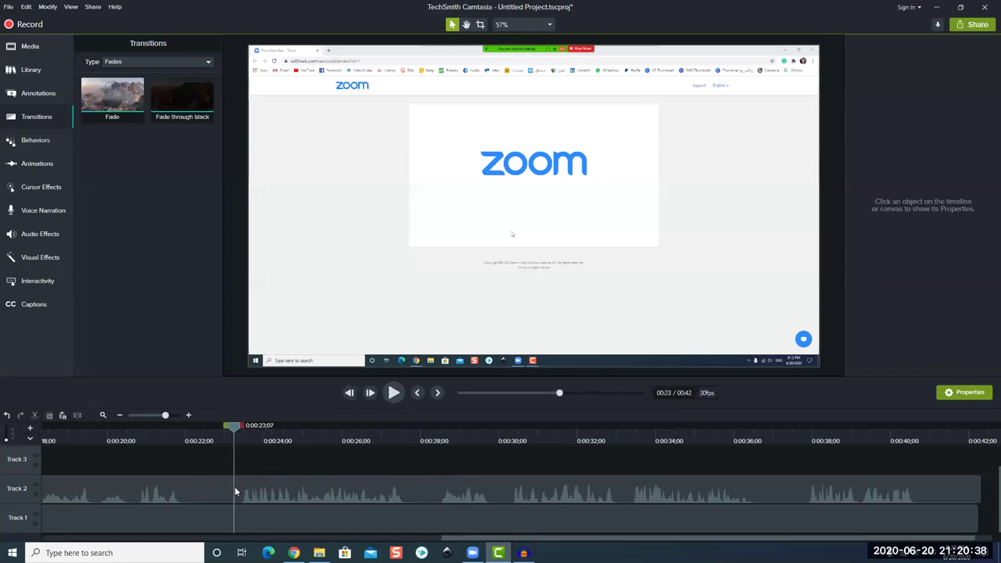
pyautogui.moveTo(236, 426); pyautogui.dragTo(435, 467)
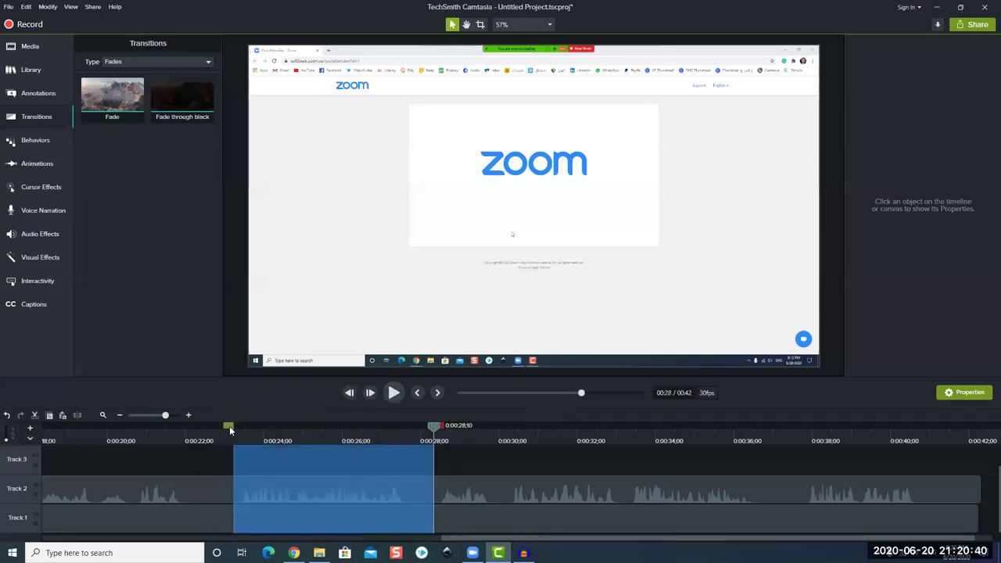
pyautogui.moveTo(358, 452); pyautogui.dragTo(224, 463)
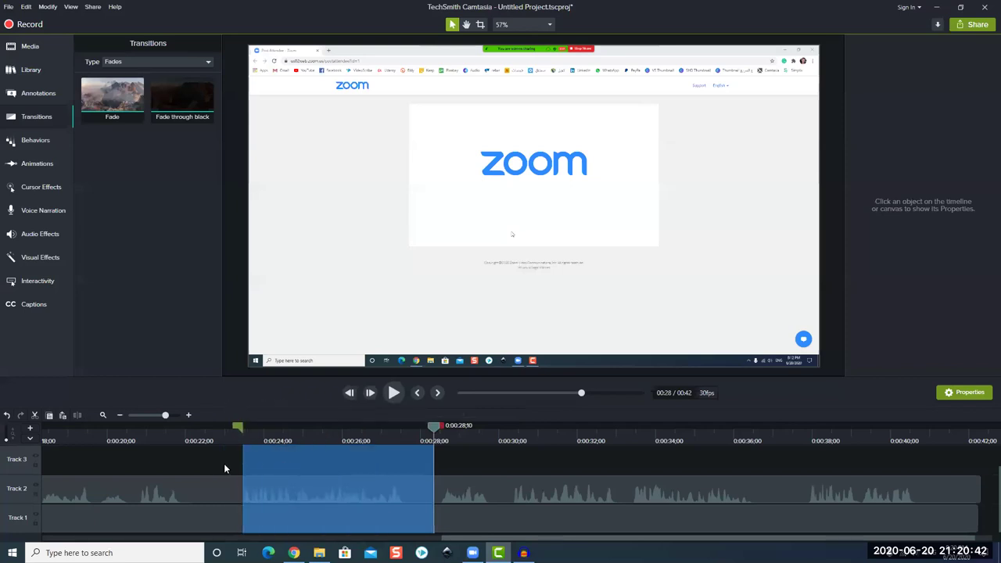
pyautogui.moveTo(480, 431); pyautogui.dragTo(435, 460)
pyautogui.moveTo(242, 435); pyautogui.dragTo(190, 448)
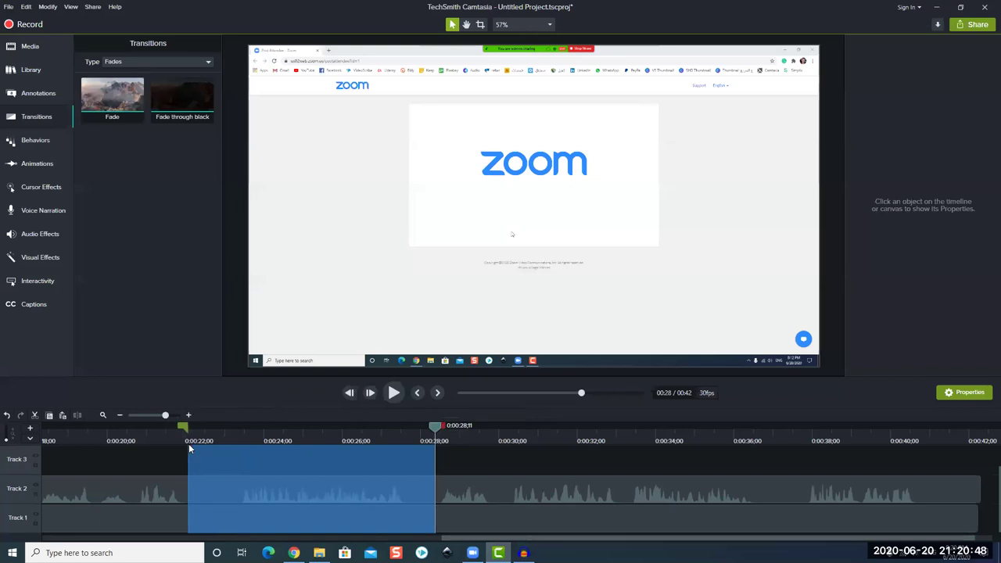
pyautogui.click(35, 415)
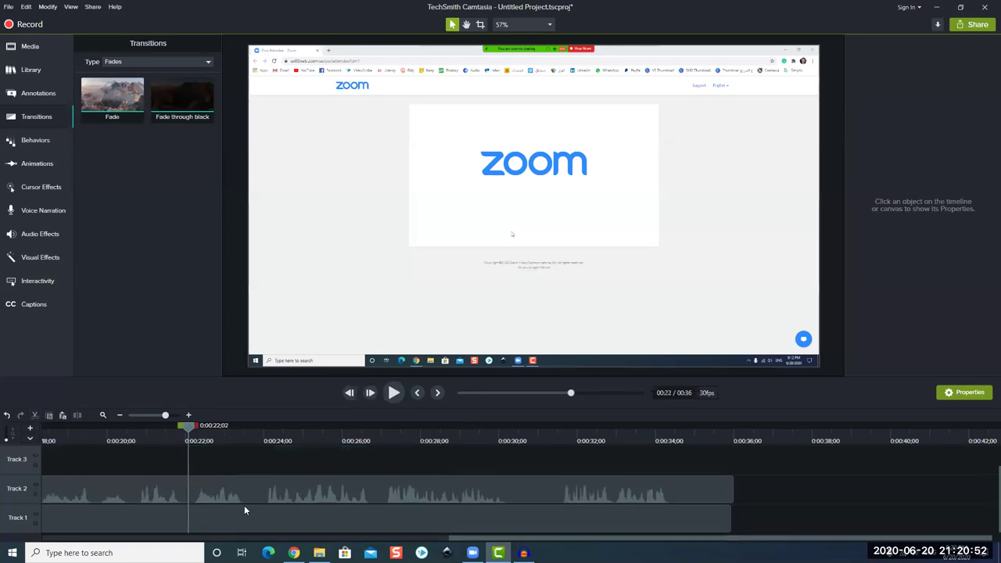
# Shift the audio and screen clips after the cut to about 0:00:30, and return them to 0:00:22;02
pyautogui.click(230, 516)
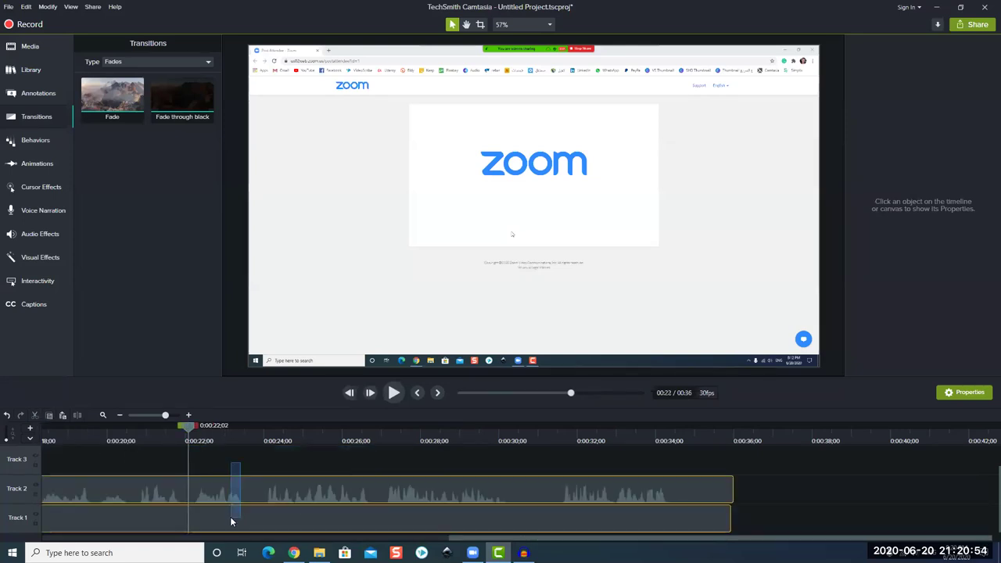
pyautogui.click(79, 419)
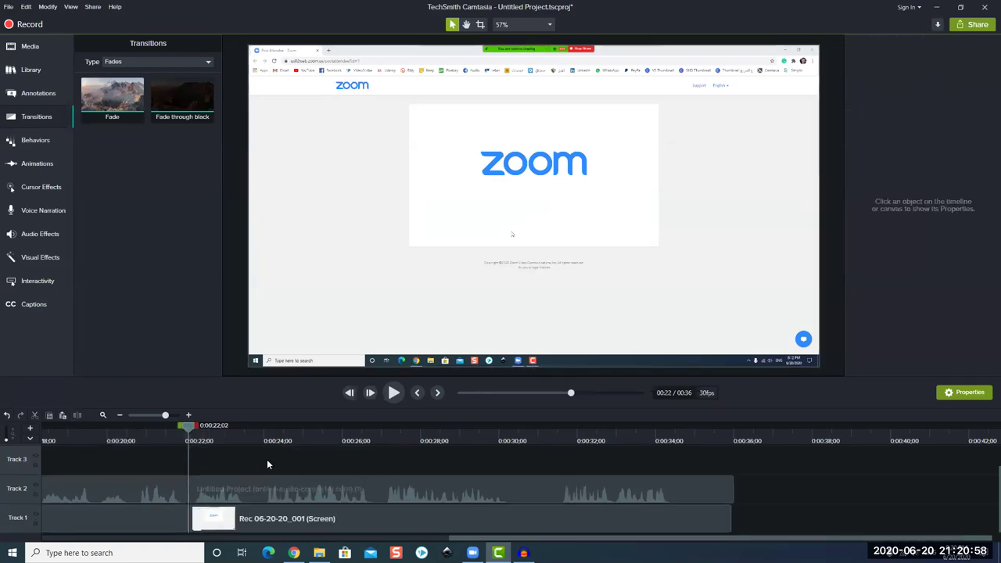
pyautogui.moveTo(465, 520); pyautogui.dragTo(778, 520)
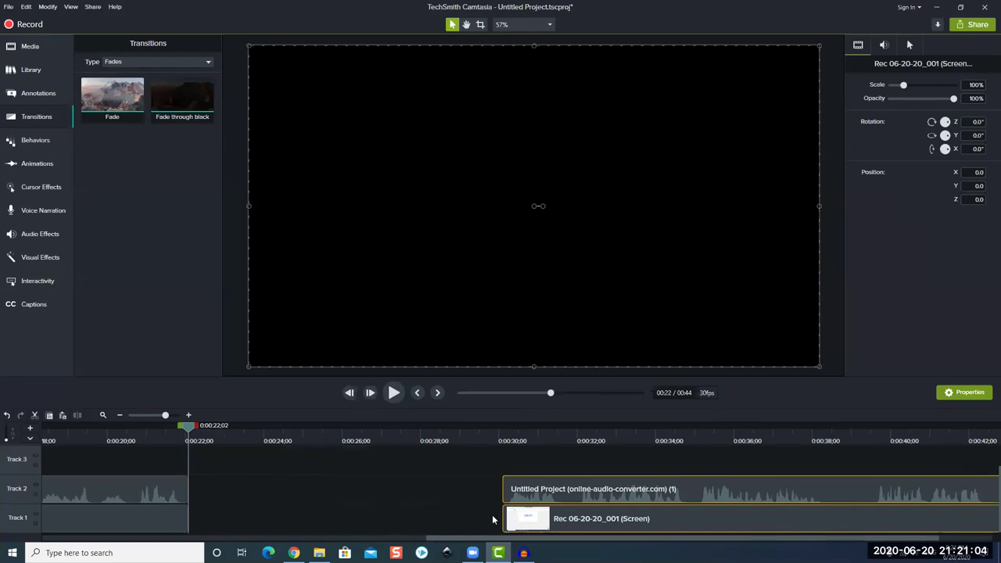
pyautogui.moveTo(514, 518); pyautogui.dragTo(138, 530)
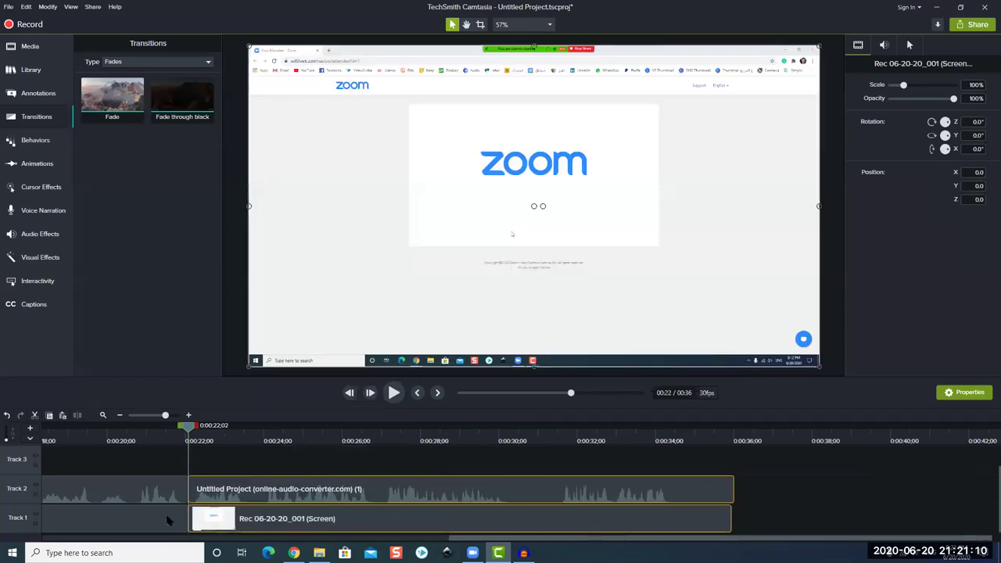
# Try removing the ending by splitting both clips at 0:00:34;16 and deleting the trailing pieces, and undo the removal
pyautogui.click(267, 467)
pyautogui.moveTo(760, 471); pyautogui.dragTo(727, 517)
pyautogui.moveTo(192, 427); pyautogui.dragTo(677, 498)
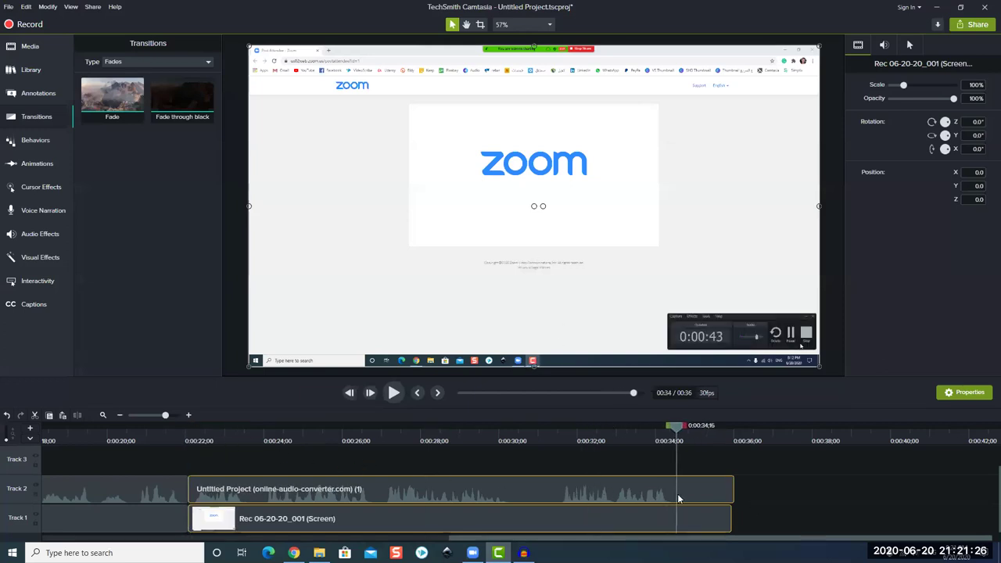
pyautogui.press('s')
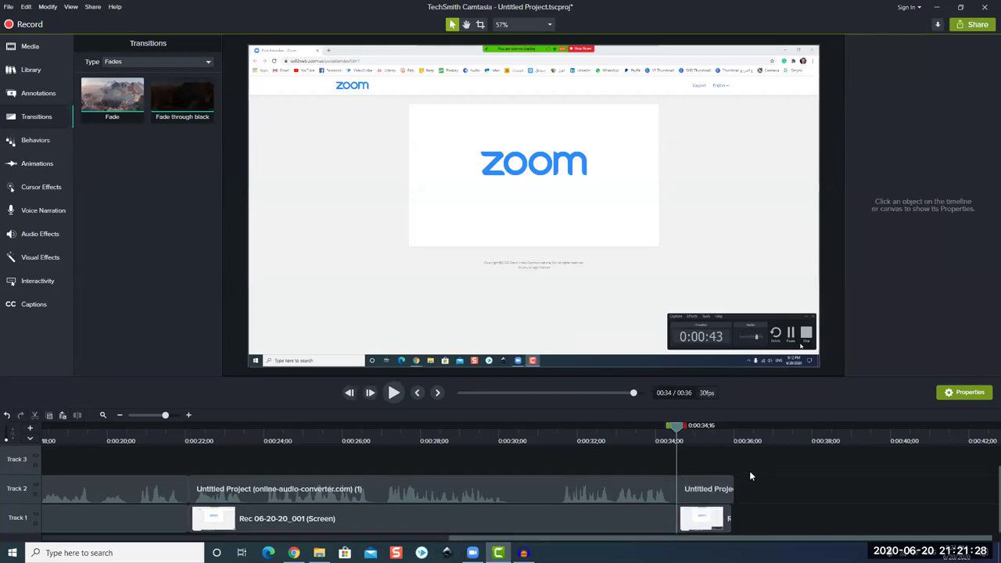
pyautogui.moveTo(750, 471); pyautogui.dragTo(708, 521)
pyautogui.press('Delete')
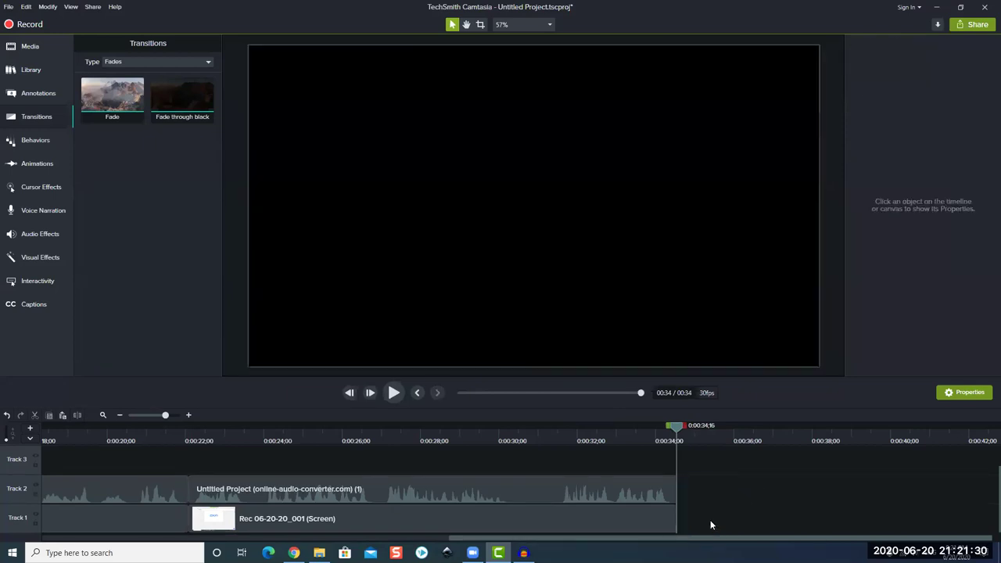
pyautogui.hotkey('ctrl', 'z')
pyautogui.hotkey('ctrl', 'z')
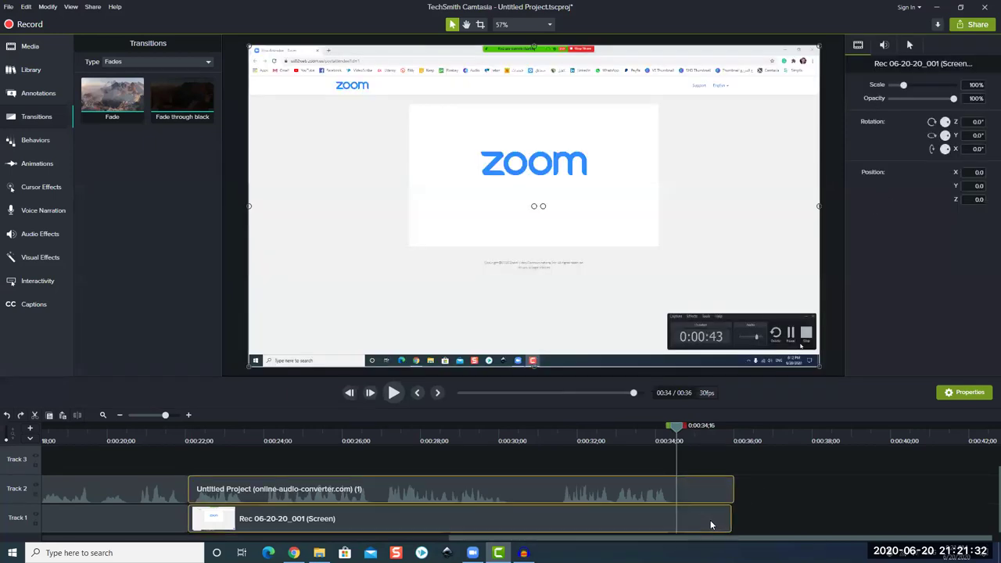
# Trim the ends of the last audio and screen clips together to about 0:00:34;16 and clear the selection
pyautogui.moveTo(730, 515); pyautogui.dragTo(677, 519)
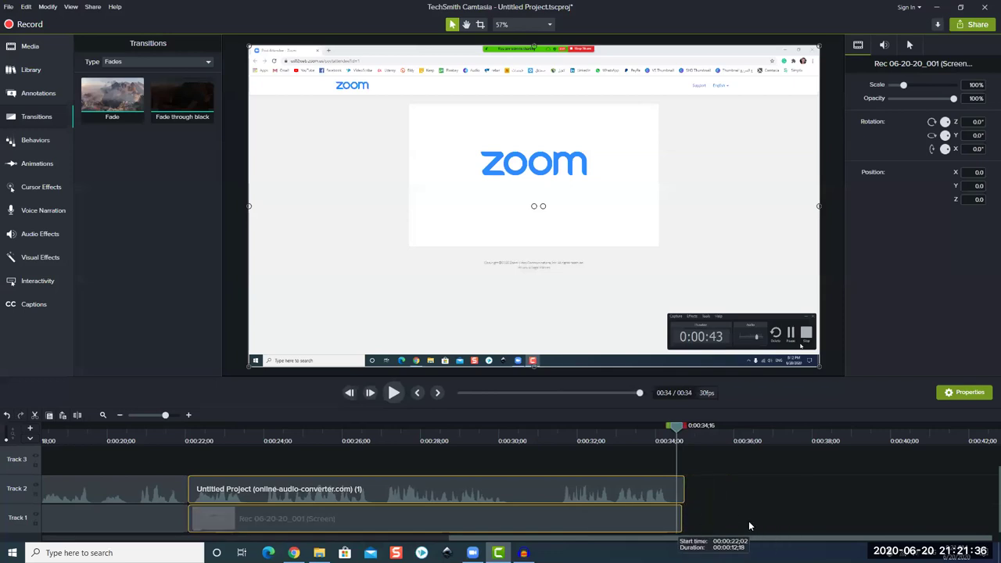
pyautogui.click(773, 519)
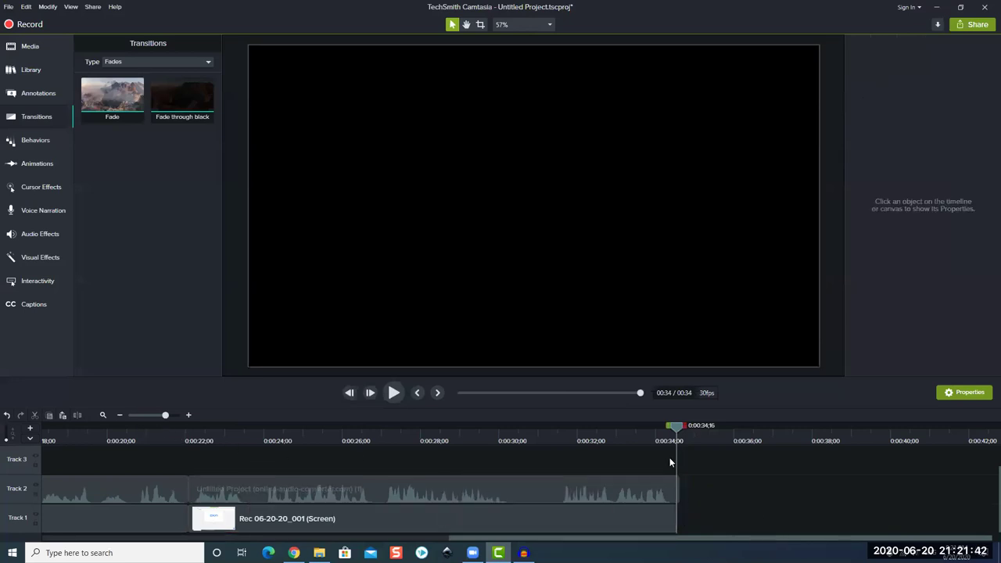
# Add the red speech bubble callout on Track 3 at 0:00:12;14 and place it beside the video player window on the canvas
pyautogui.hotkey('ctrl', 'alt', 'Left')
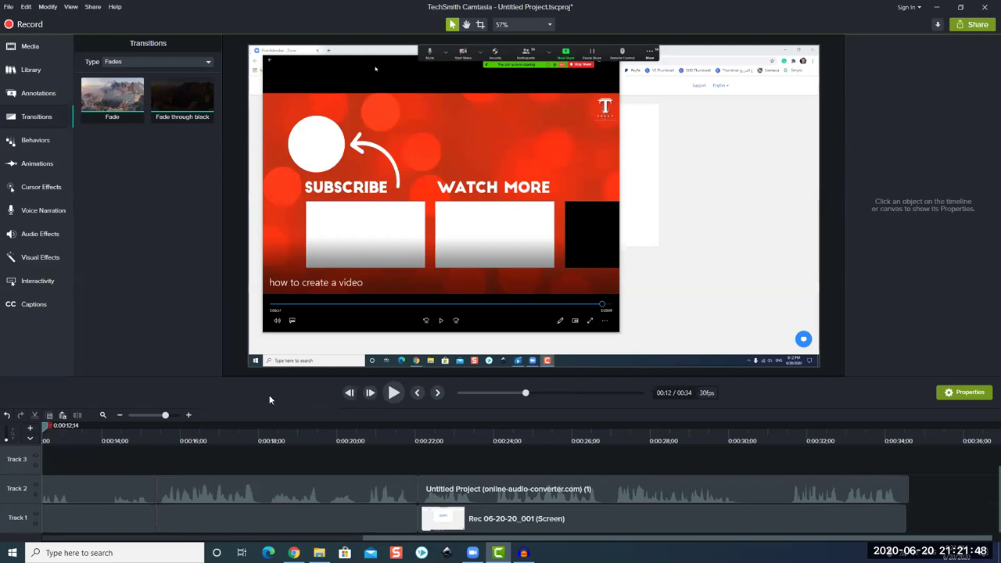
pyautogui.click(33, 94)
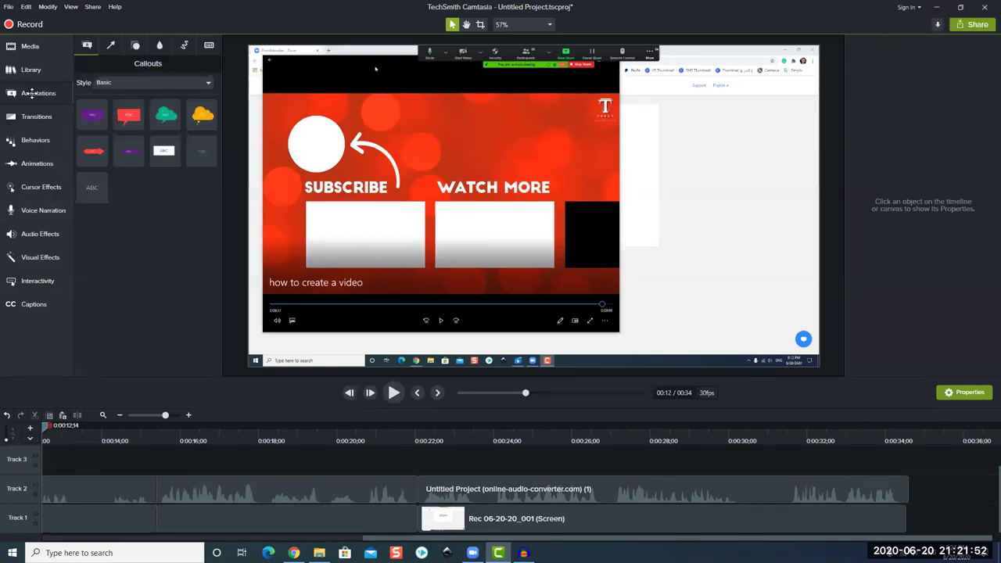
pyautogui.moveTo(129, 117); pyautogui.dragTo(242, 252)
pyautogui.moveTo(307, 254); pyautogui.dragTo(325, 372)
pyautogui.hotkey('ctrl', 'z')
pyautogui.hotkey('ctrl', 'z')
pyautogui.hotkey('ctrl', 'z')
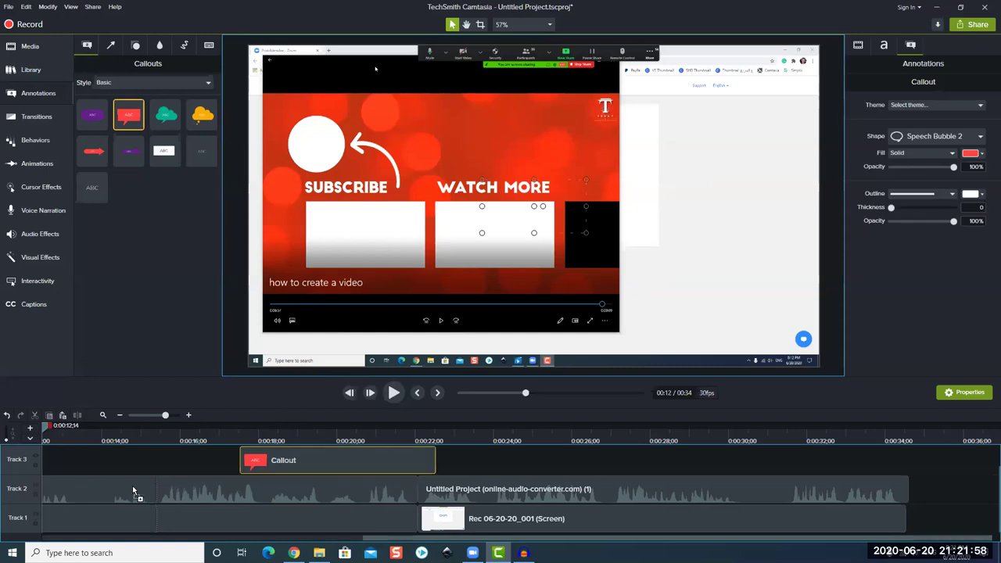
pyautogui.hotkey('ctrl', 'y')
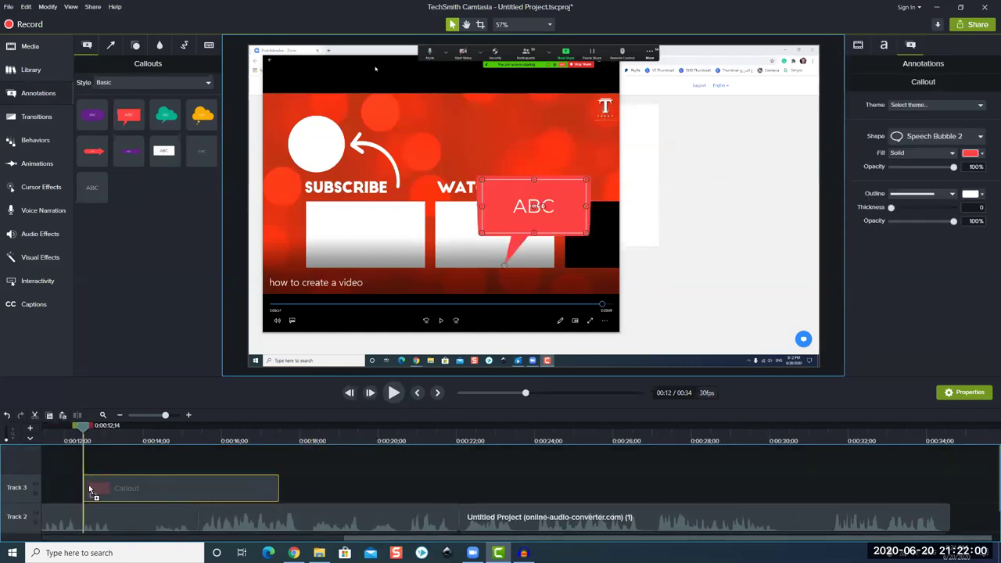
pyautogui.hotkey('ctrl', 'y')
pyautogui.hotkey('ctrl', 'y')
pyautogui.moveTo(692, 228); pyautogui.dragTo(689, 228)
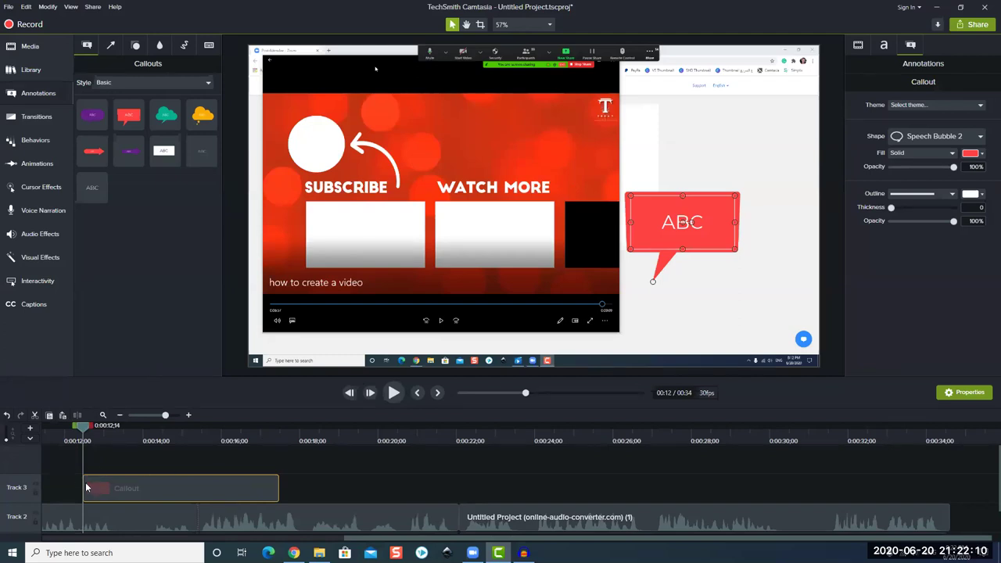
# Add a purple text arrow callout below the Zoom logo at 0:00:24;29 and a green thought bubble between the two callouts on Track 3
pyautogui.moveTo(398, 435); pyautogui.dragTo(572, 435)
pyautogui.moveTo(124, 152); pyautogui.dragTo(513, 267)
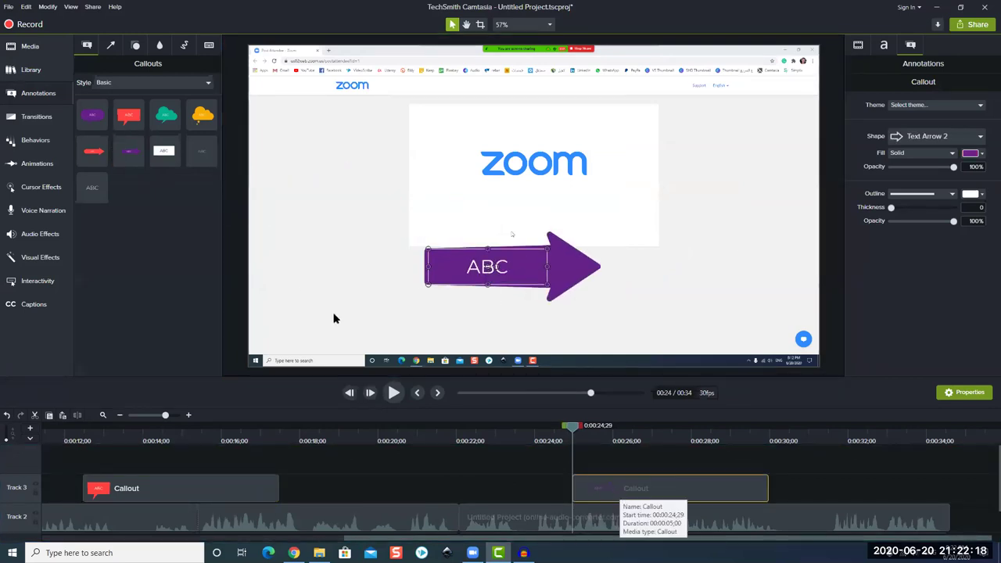
pyautogui.moveTo(166, 116); pyautogui.dragTo(333, 497)
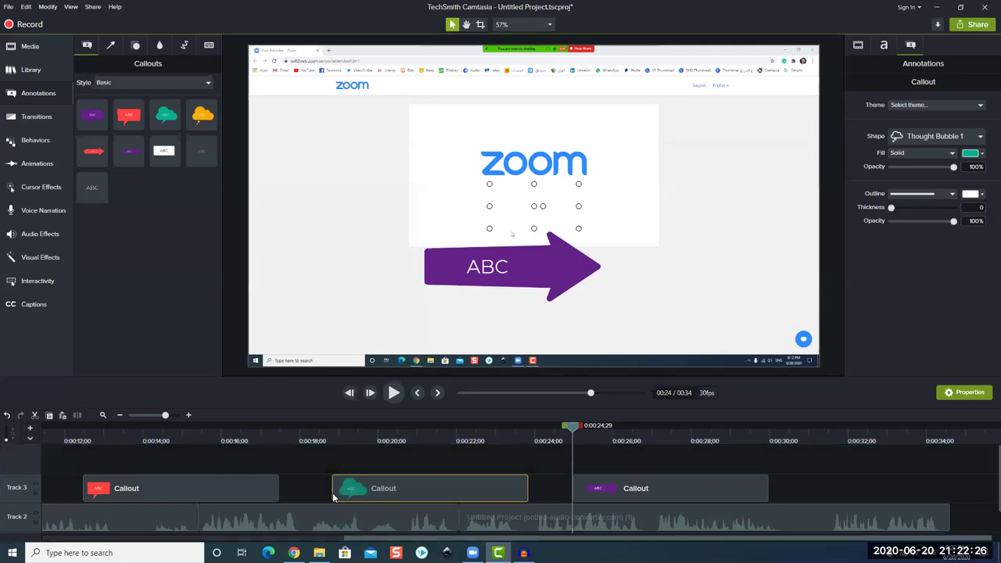
pyautogui.click(349, 432)
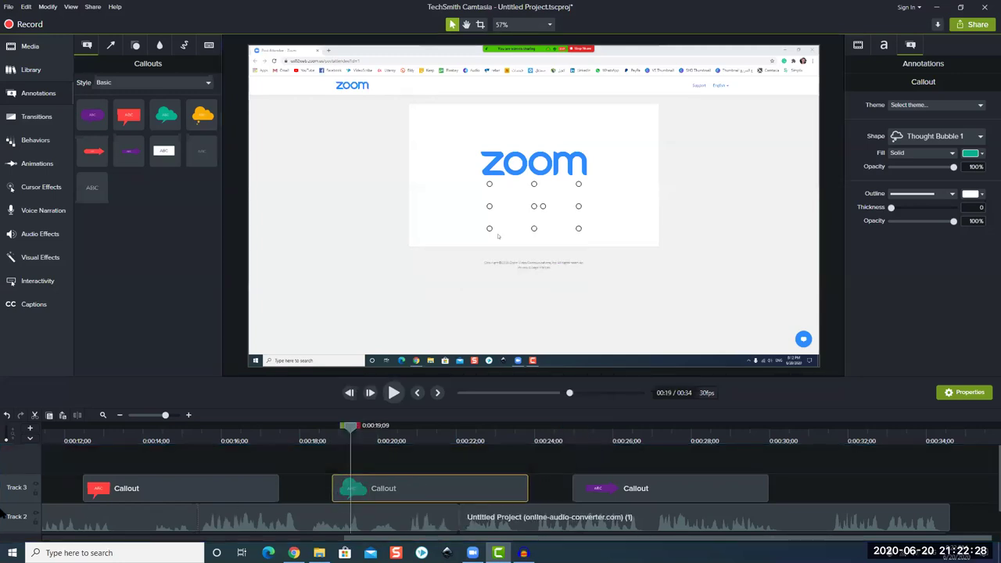
# Add a Spotlight annotation on Track 3 at the timeline start, placed over the WATCH MORE area of the video player
pyautogui.hotkey('ctrl', 'Home')
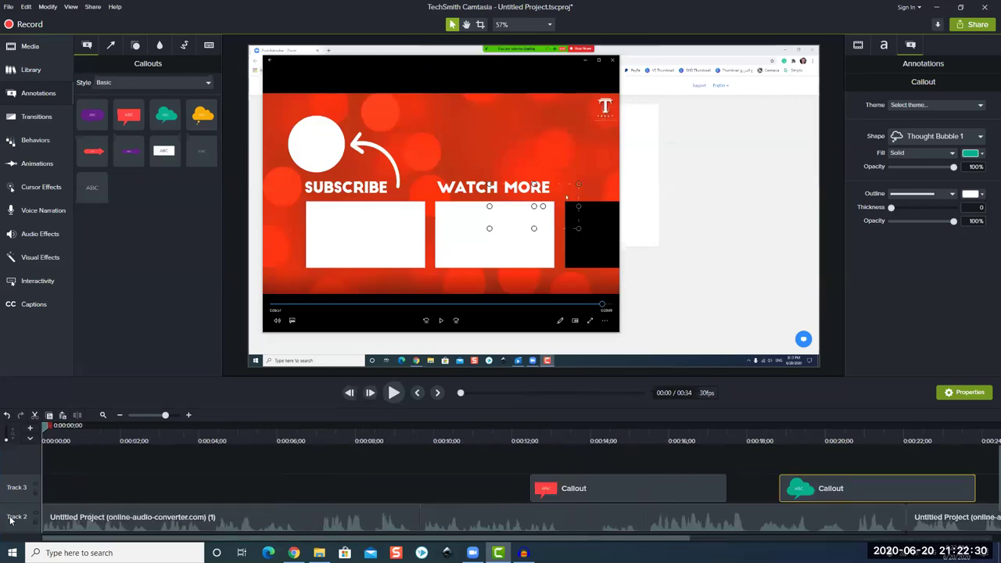
pyautogui.click(114, 45)
pyautogui.click(160, 45)
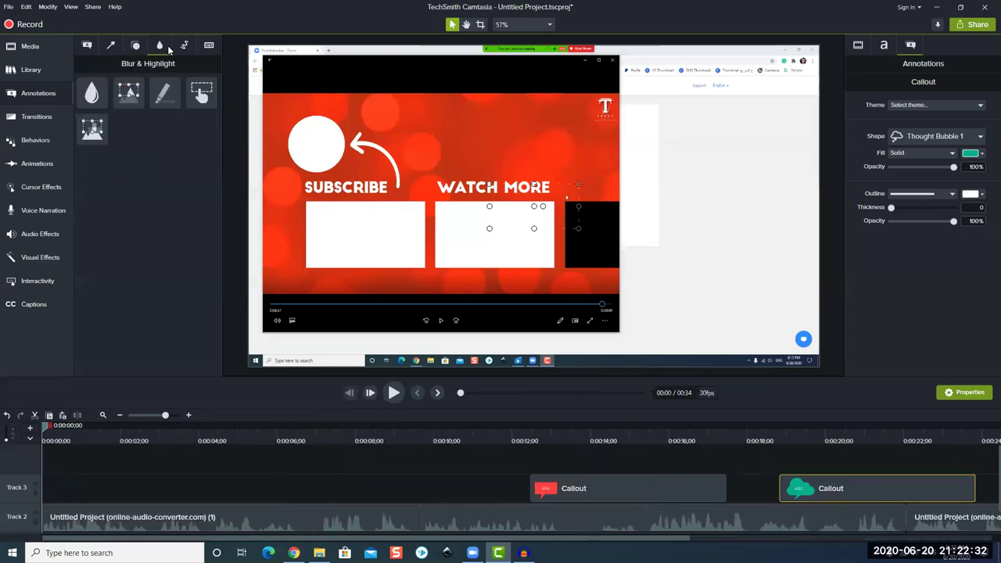
pyautogui.click(184, 46)
pyautogui.click(159, 47)
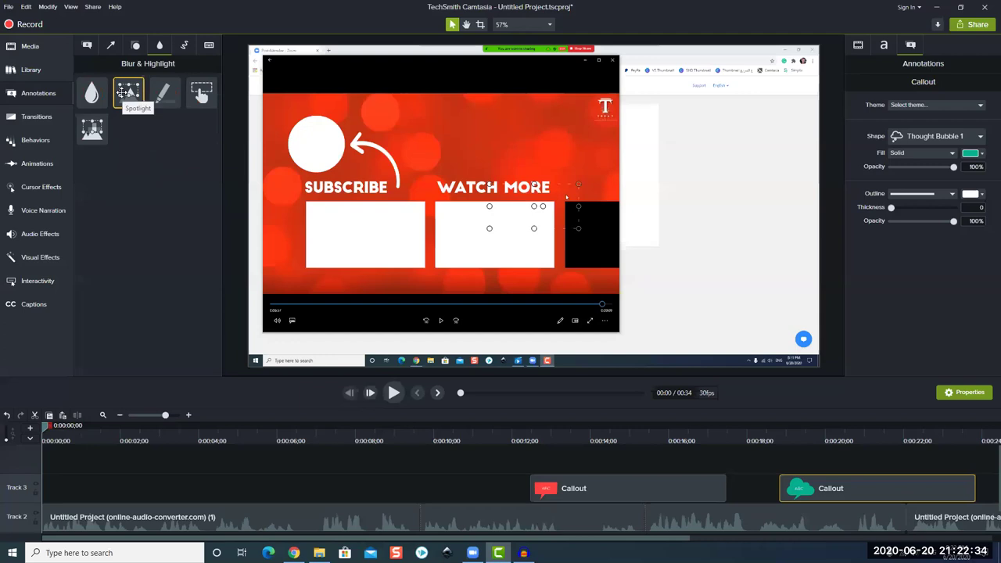
pyautogui.moveTo(347, 163); pyautogui.dragTo(356, 172)
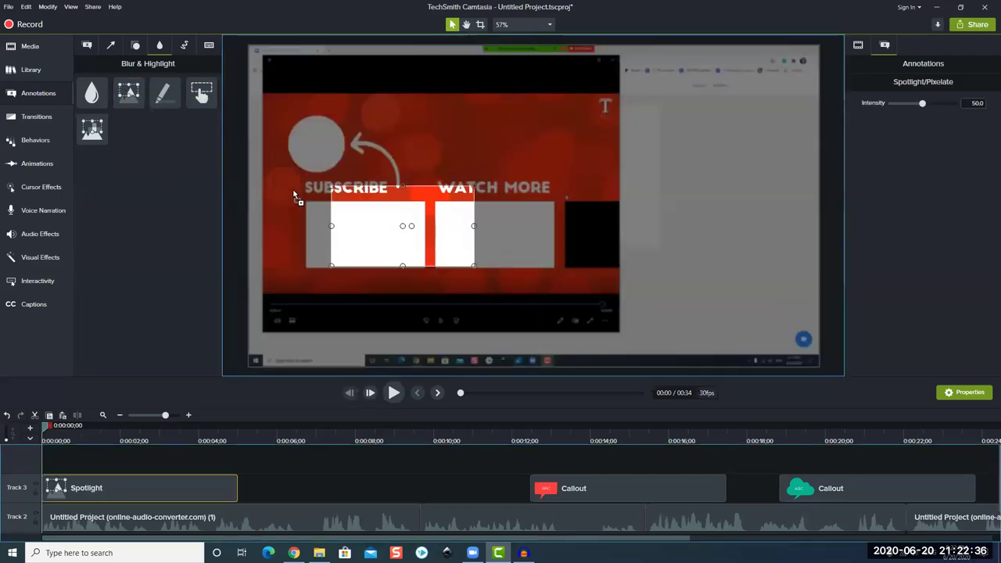
pyautogui.moveTo(554, 242); pyautogui.dragTo(592, 270)
pyautogui.moveTo(426, 499); pyautogui.dragTo(244, 496)
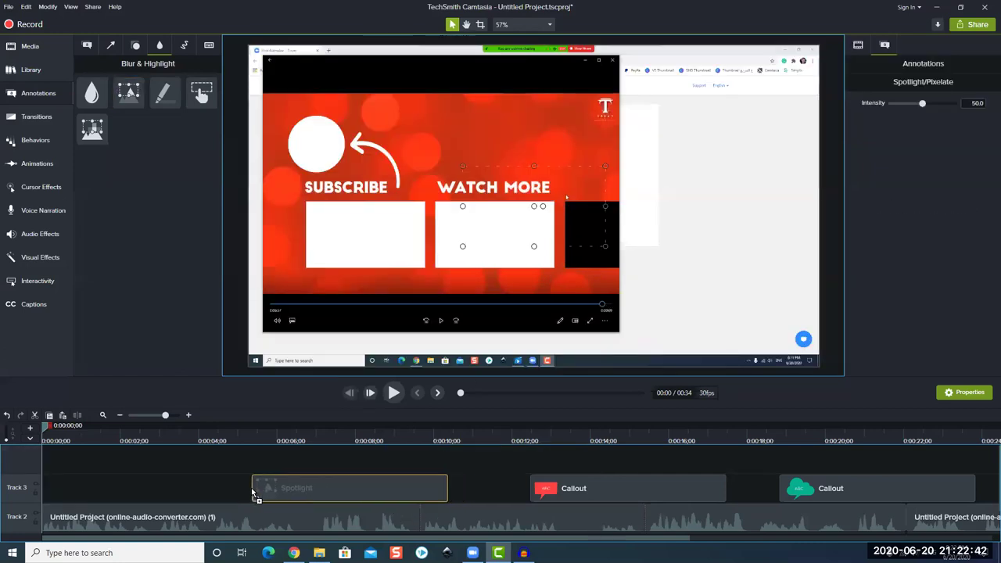
pyautogui.moveTo(379, 360); pyautogui.dragTo(485, 235)
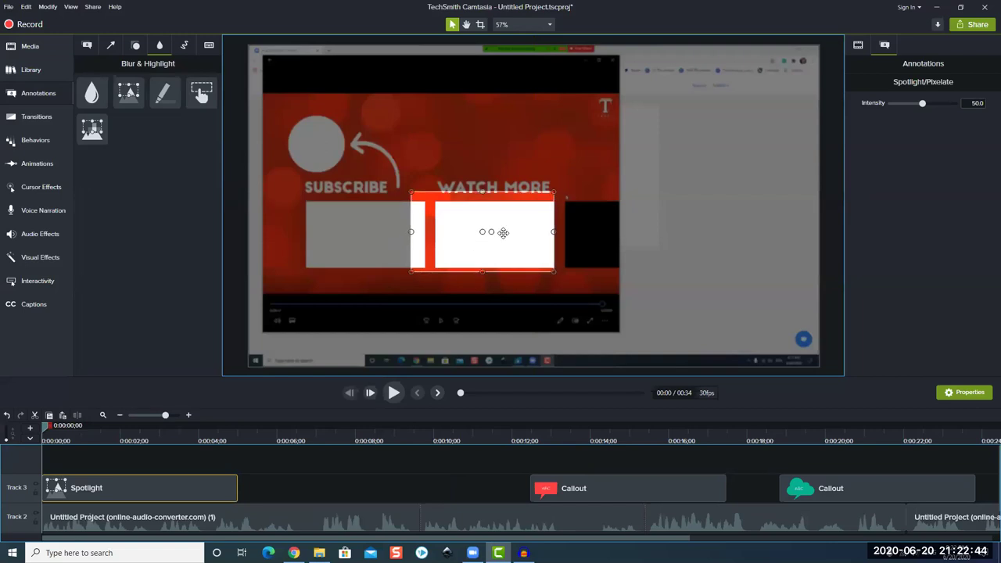
# Resize the spotlight area to frame the whole red end screen inside the video player
pyautogui.moveTo(560, 272); pyautogui.dragTo(618, 319)
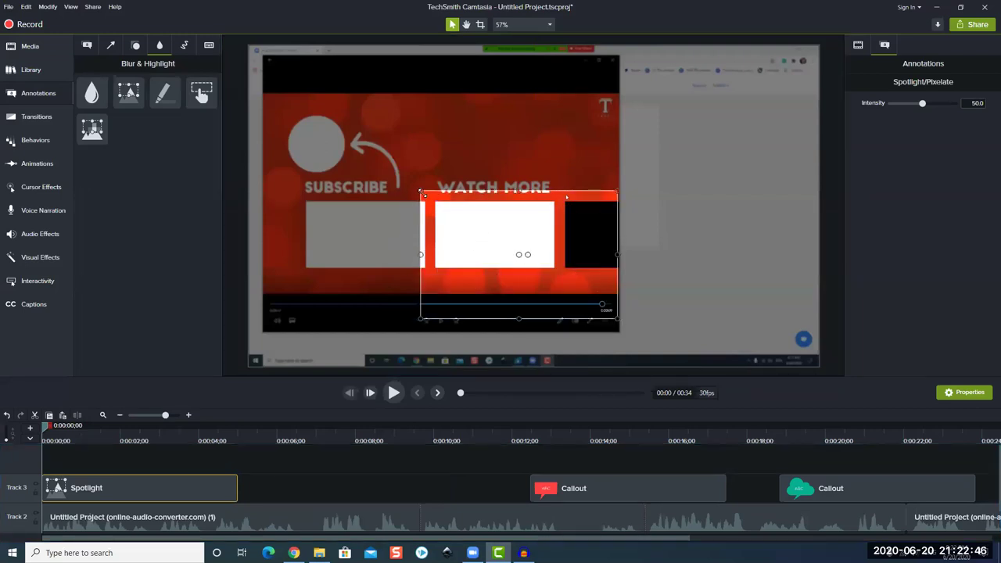
pyautogui.moveTo(365, 129); pyautogui.dragTo(264, 93)
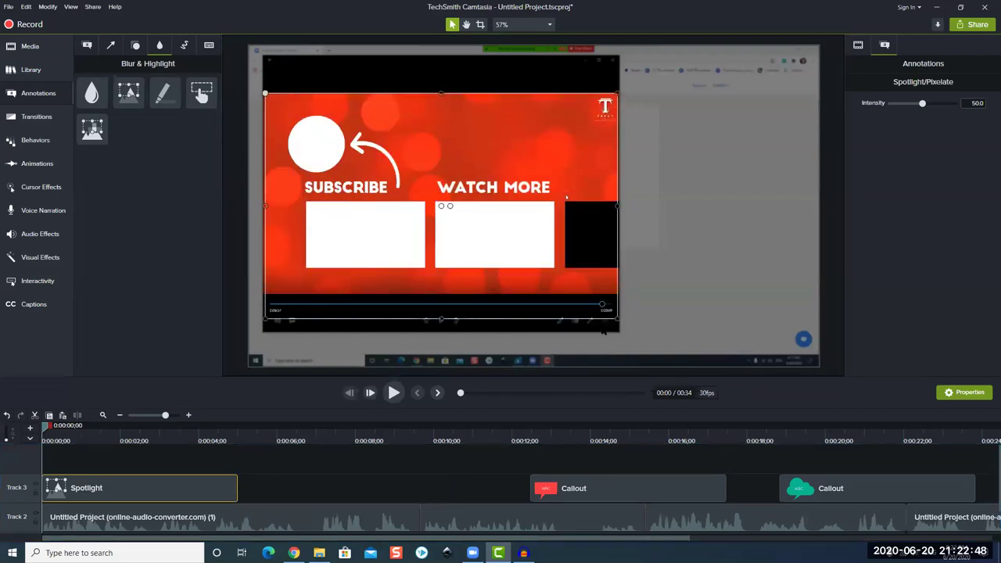
pyautogui.moveTo(617, 319); pyautogui.dragTo(619, 294)
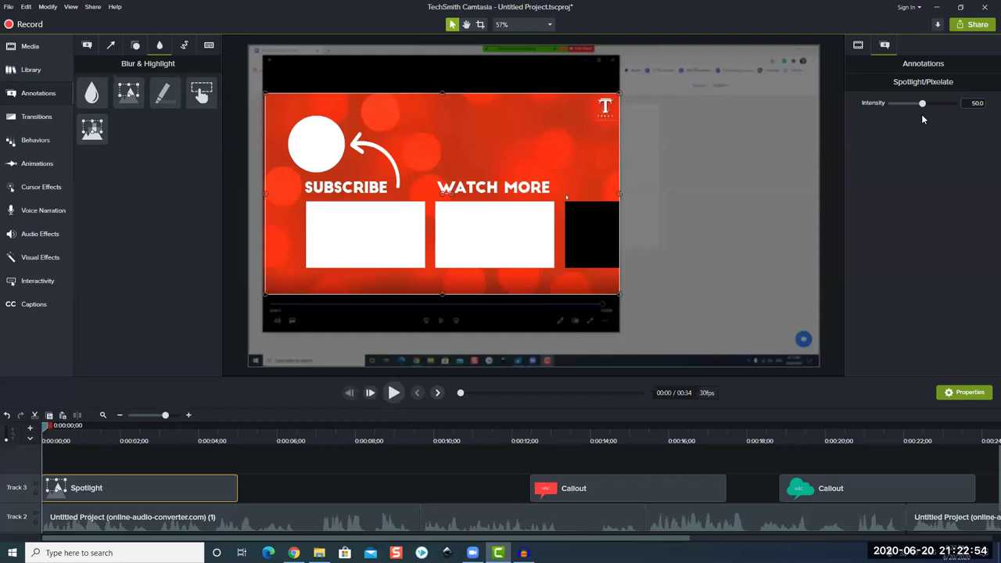
# Try the spotlight intensity at 0 and 100, and set it to 55
pyautogui.moveTo(924, 102); pyautogui.dragTo(874, 109)
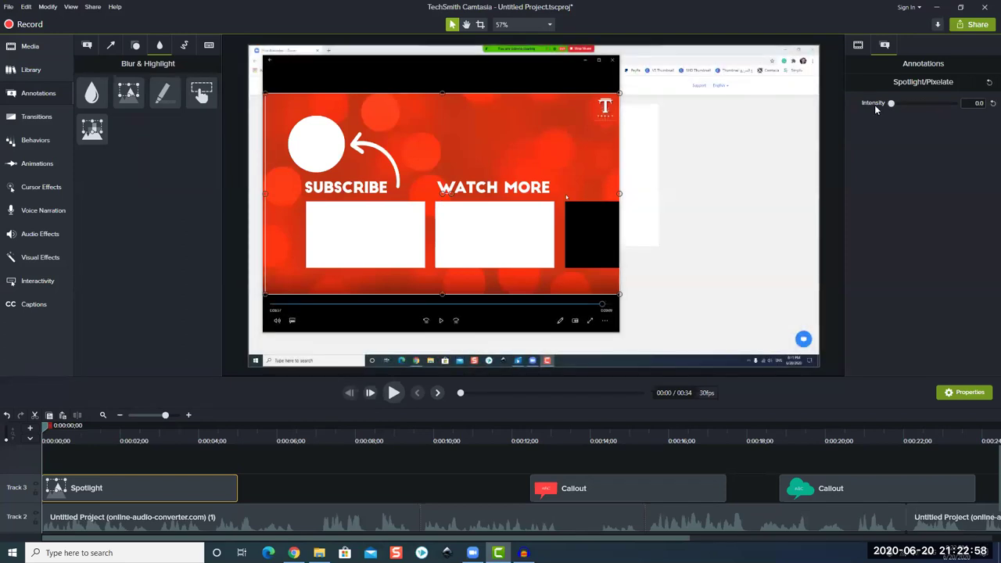
pyautogui.moveTo(891, 103); pyautogui.dragTo(962, 105)
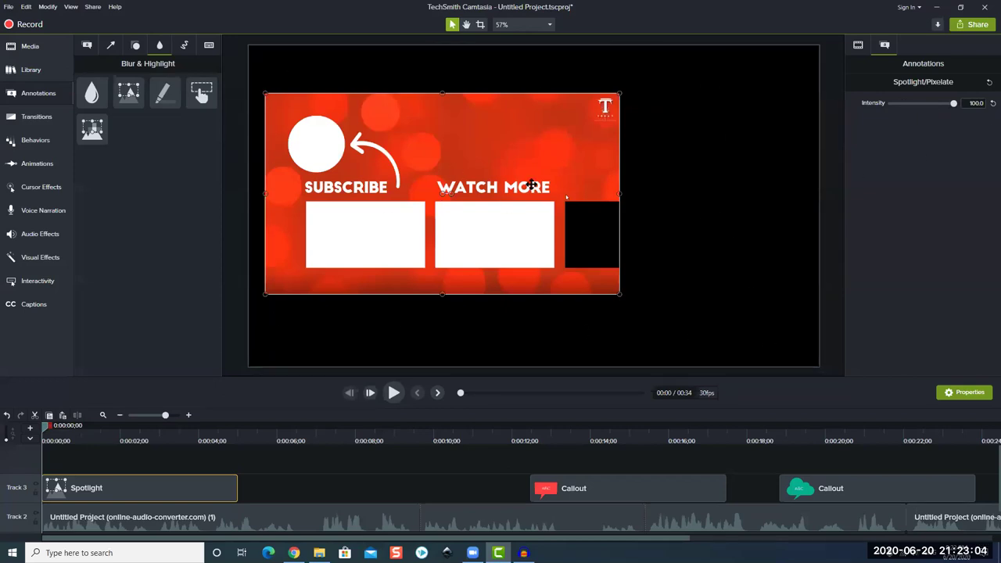
pyautogui.moveTo(949, 102); pyautogui.dragTo(925, 112)
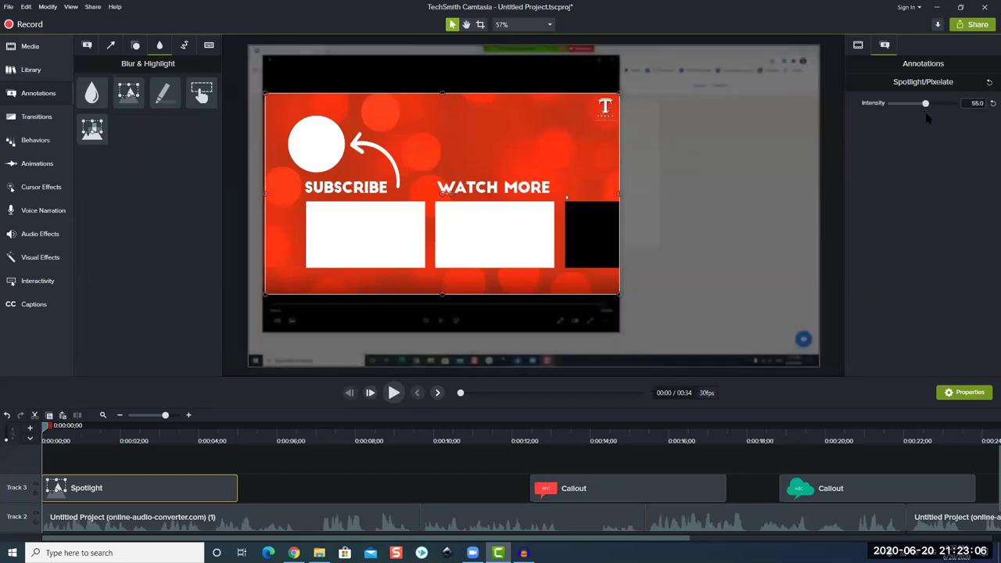
# Reset the spotlight intensity to its default of 50 and move the red callout earlier on Track 3, starting at about 11 seconds
pyautogui.click(991, 104)
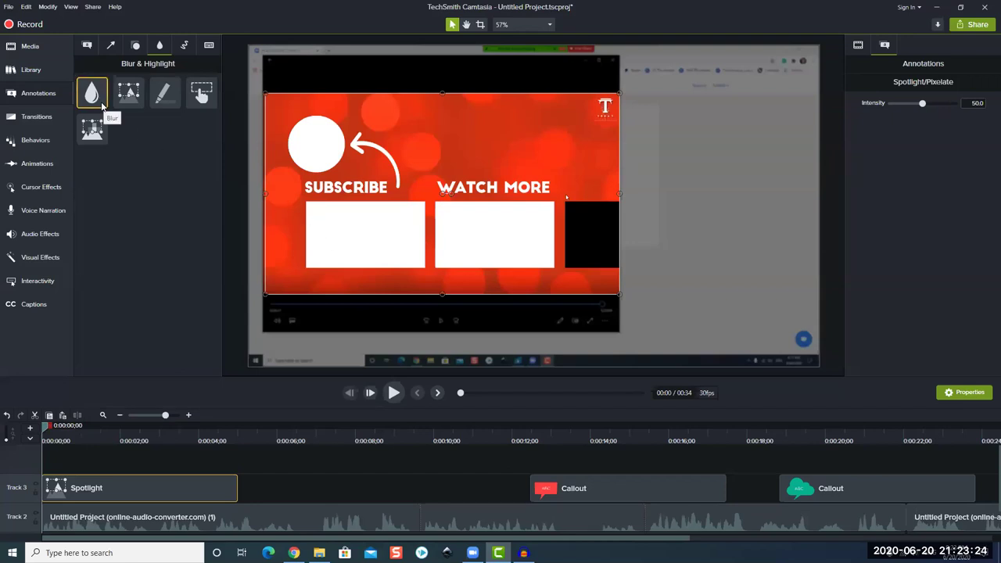
pyautogui.moveTo(45, 426); pyautogui.dragTo(260, 426)
pyautogui.click(370, 454)
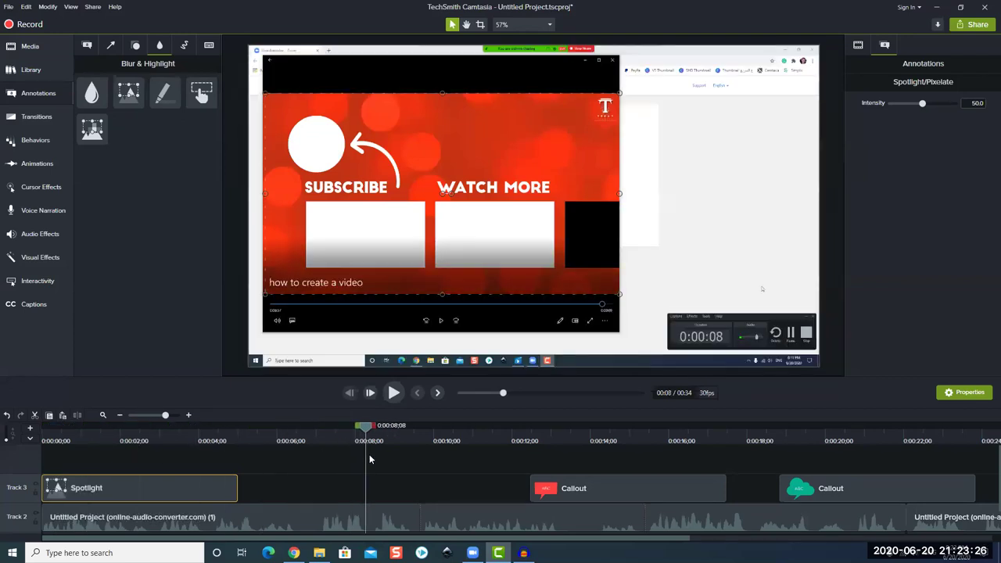
pyautogui.moveTo(370, 456); pyautogui.dragTo(433, 456)
pyautogui.moveTo(529, 476); pyautogui.dragTo(711, 469)
pyautogui.moveTo(659, 487)
pyautogui.mouseDown()
pyautogui.moveTo(648, 498)
pyautogui.moveTo(610, 496)
pyautogui.mouseUp()
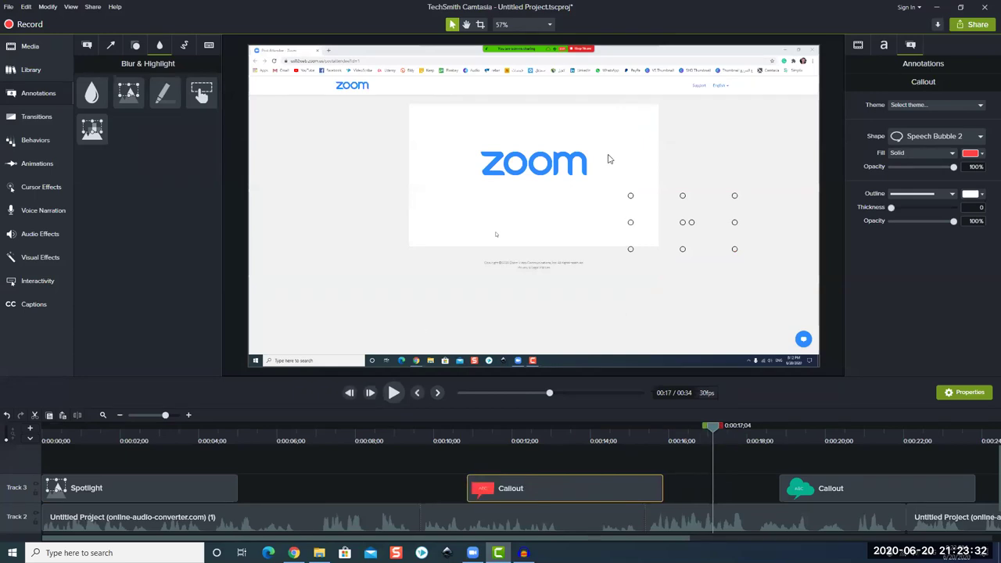
# Add a Blur annotation over the large Zoom logo at 0:00:17;04, reduce its height to fit the logo, and invert the effect
pyautogui.click(433, 489)
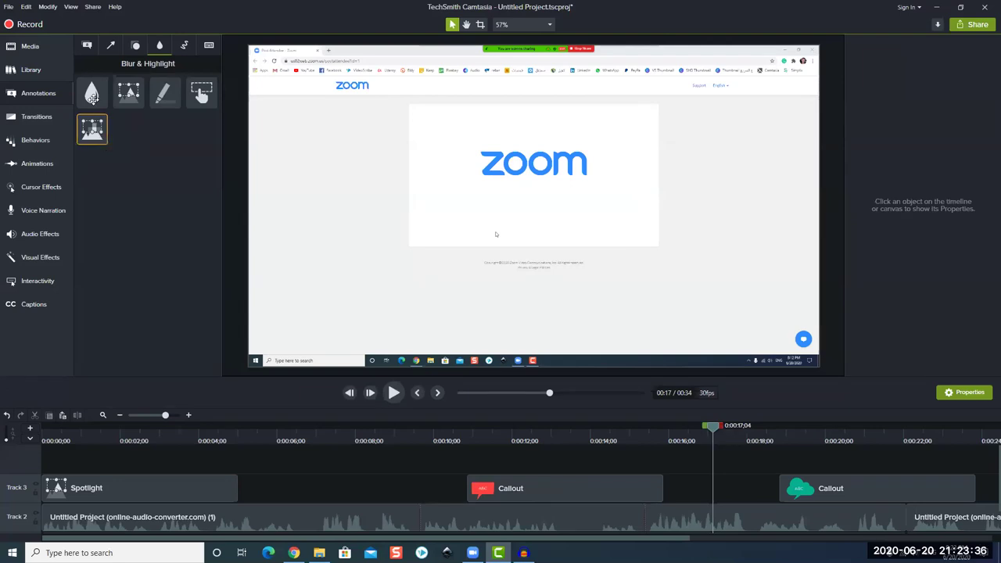
pyautogui.moveTo(94, 94)
pyautogui.mouseDown()
pyautogui.moveTo(380, 138)
pyautogui.moveTo(493, 141)
pyautogui.moveTo(535, 167)
pyautogui.mouseUp()
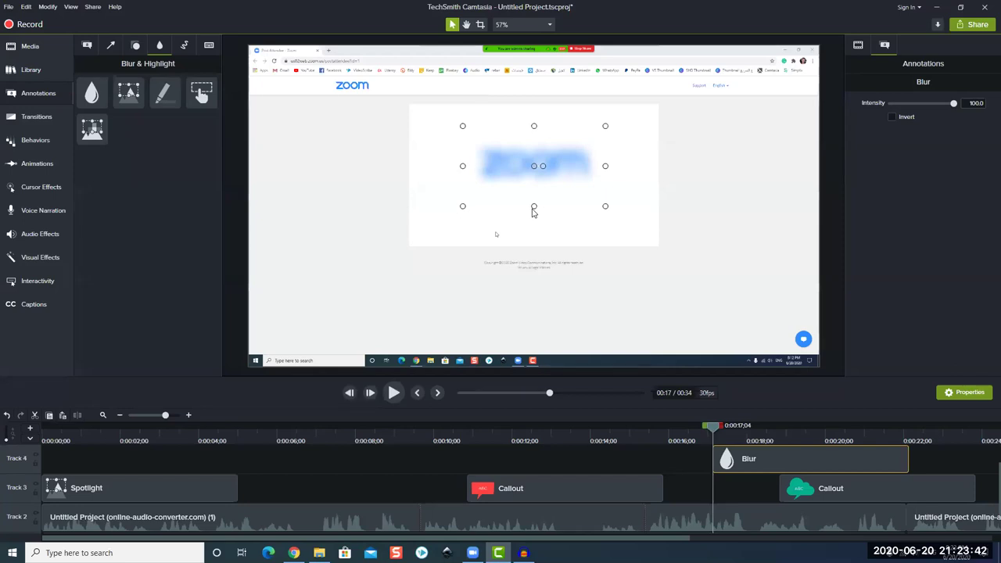
pyautogui.moveTo(528, 181); pyautogui.dragTo(533, 190)
pyautogui.moveTo(534, 119); pyautogui.dragTo(534, 127)
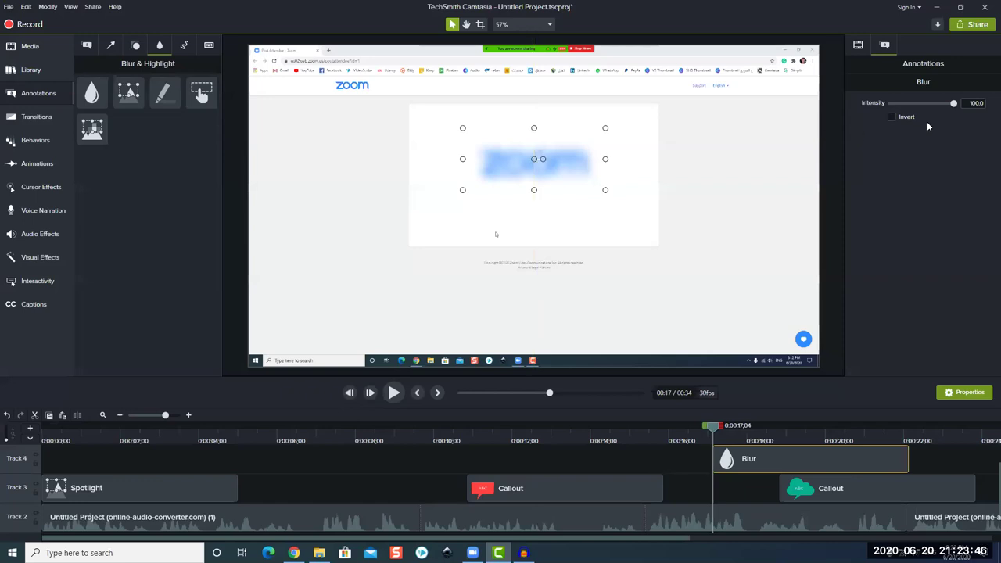
pyautogui.moveTo(955, 107)
pyautogui.mouseDown()
pyautogui.moveTo(917, 114)
pyautogui.moveTo(958, 110)
pyautogui.mouseUp()
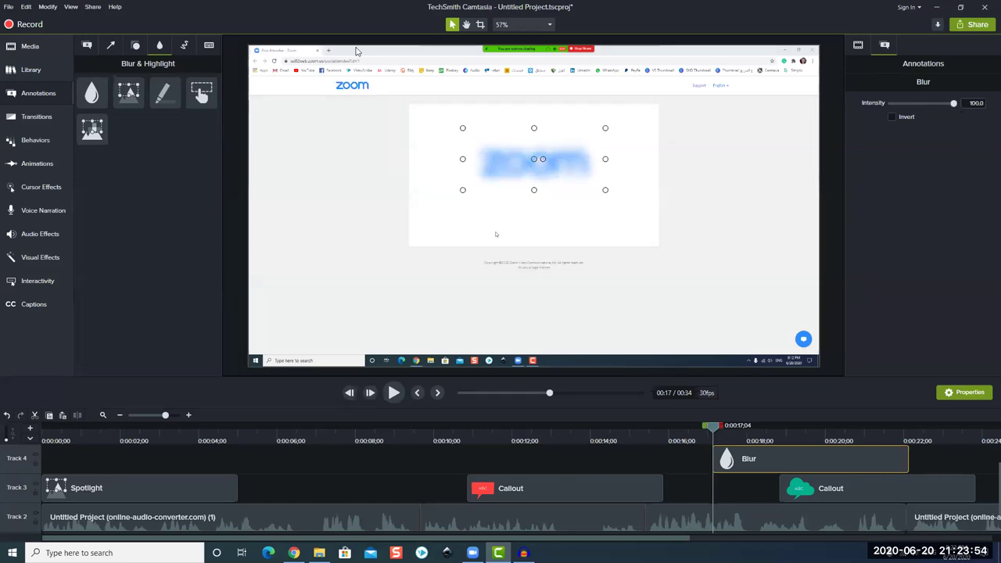
pyautogui.click(892, 117)
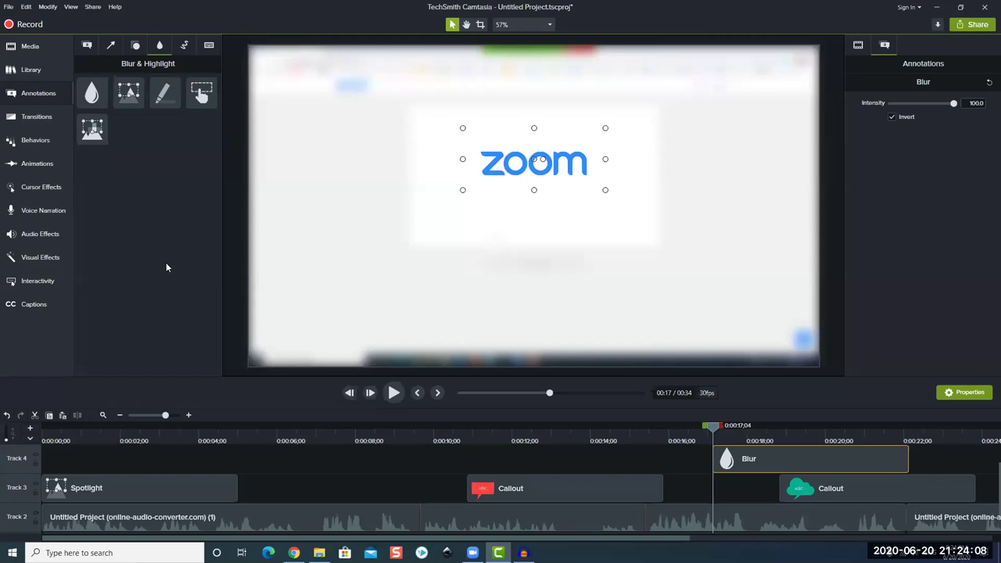
# Add a plain text callout on Track 4 at 0:00:08;18, beside the video player, and set its font to Arial Rounded MT Bold
pyautogui.click(87, 45)
pyautogui.moveTo(99, 196); pyautogui.dragTo(746, 207)
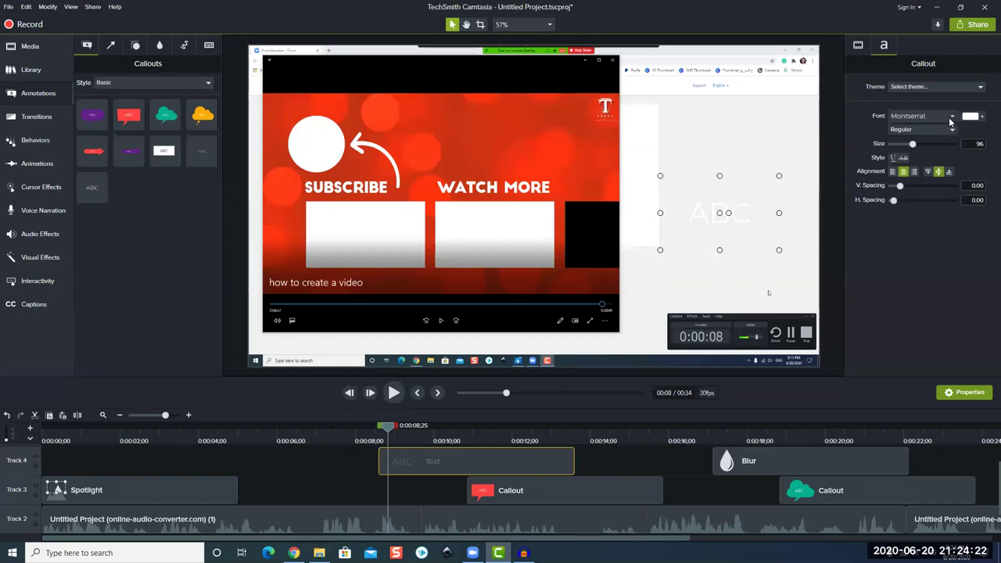
pyautogui.click(950, 119)
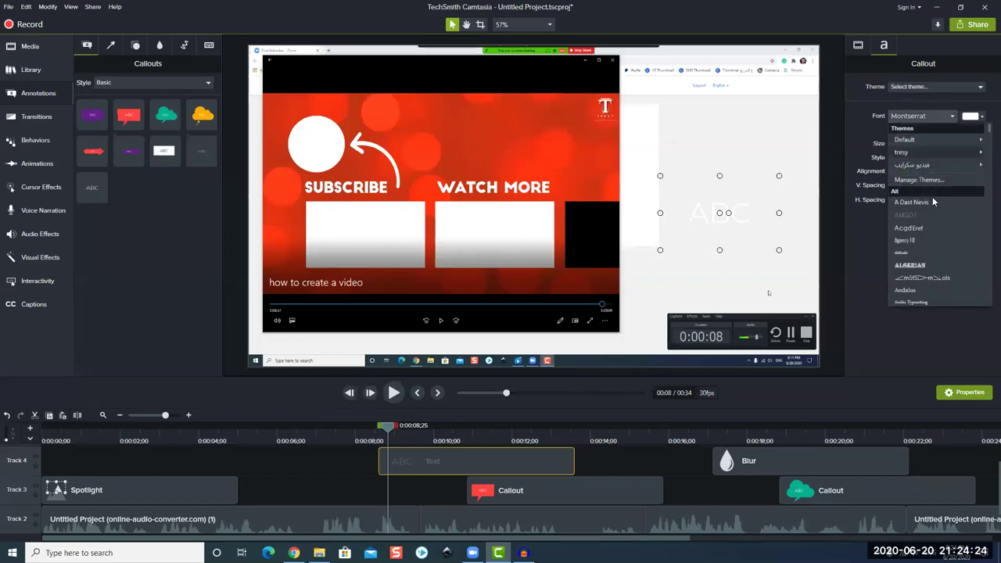
pyautogui.scroll(-5, 923, 234)
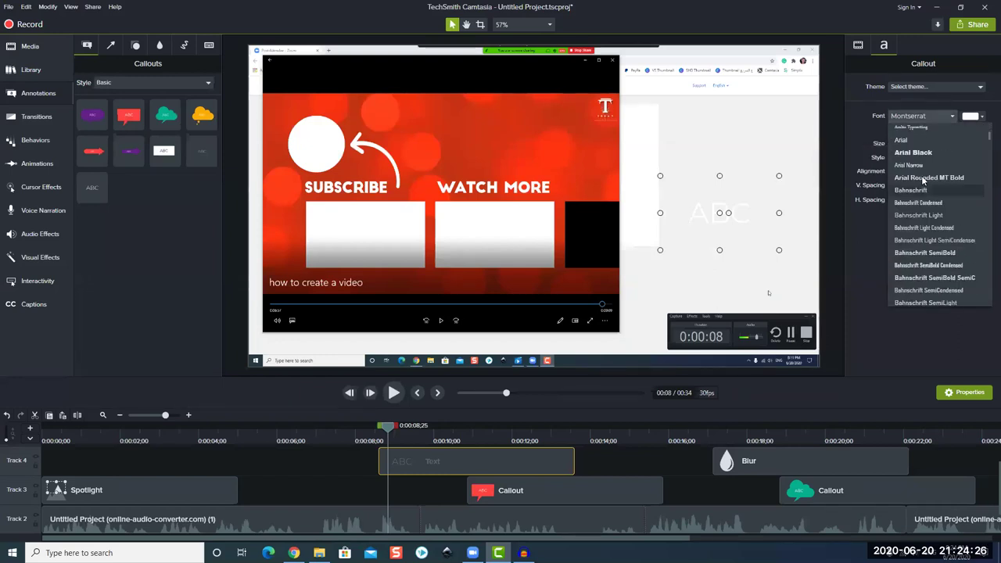
pyautogui.press('Escape')
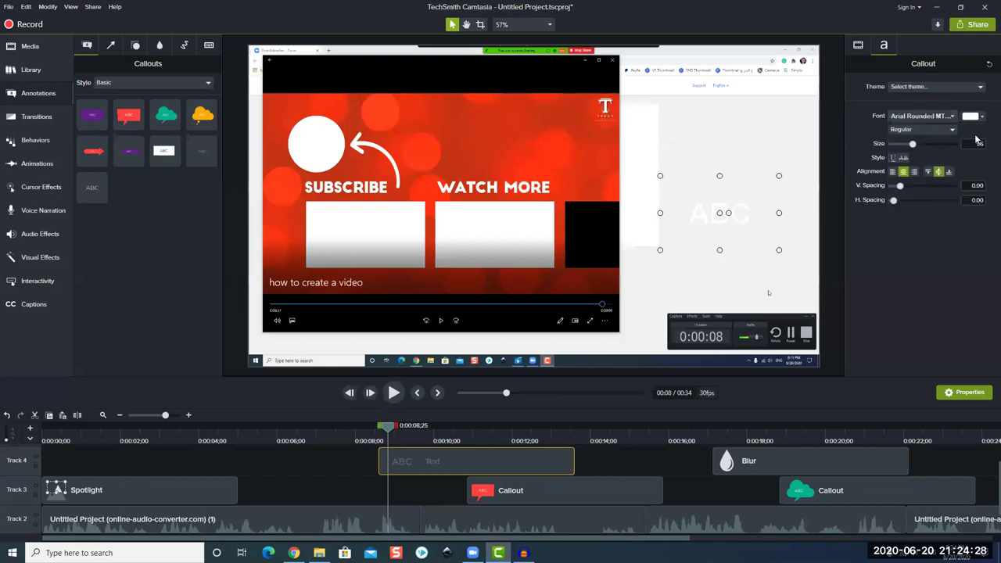
# Colour the new callout's text red and replace its placeholder with "bim arabia"
pyautogui.click(970, 115)
pyautogui.click(963, 163)
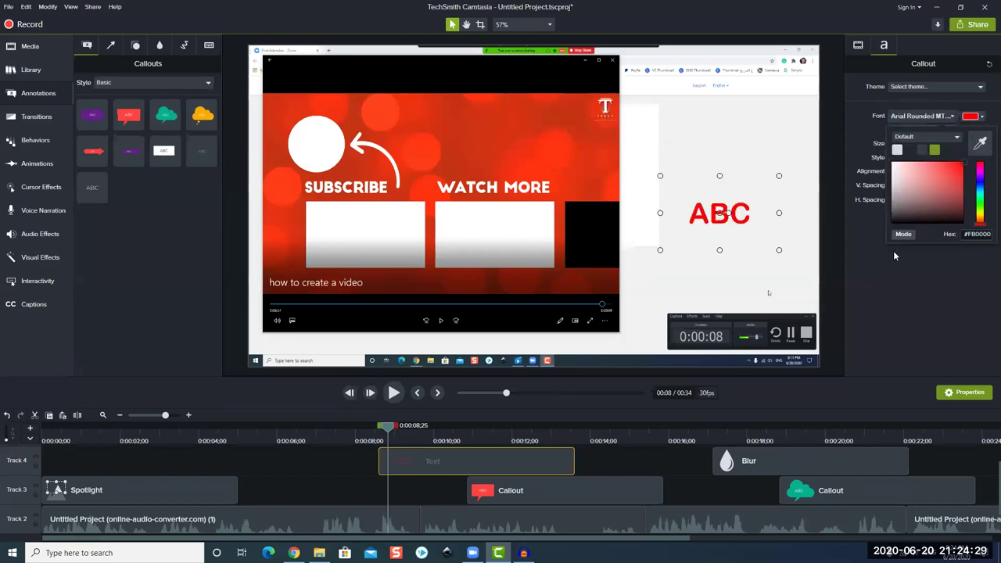
pyautogui.click(737, 216)
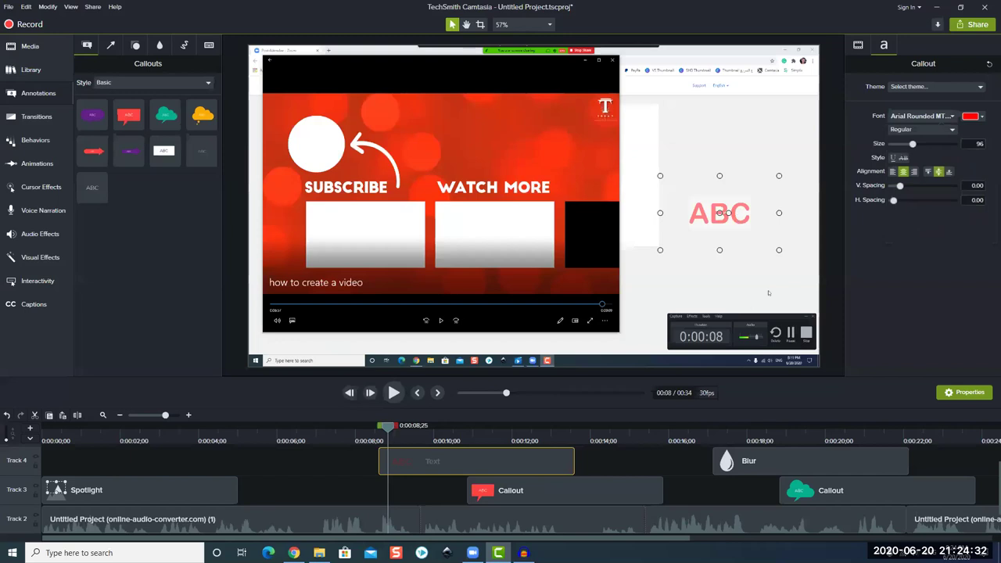
pyautogui.write('bim ara')
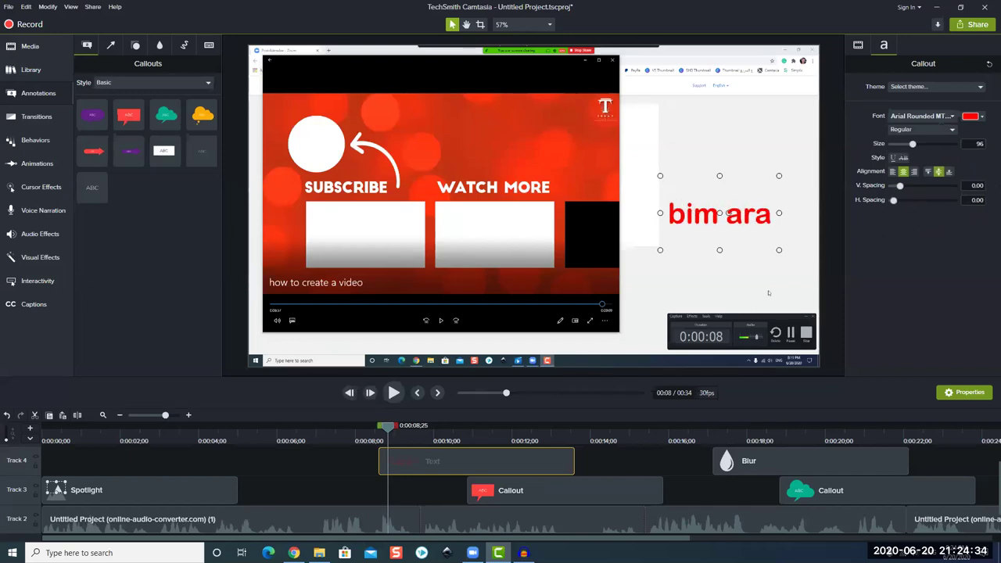
pyautogui.write('bia')
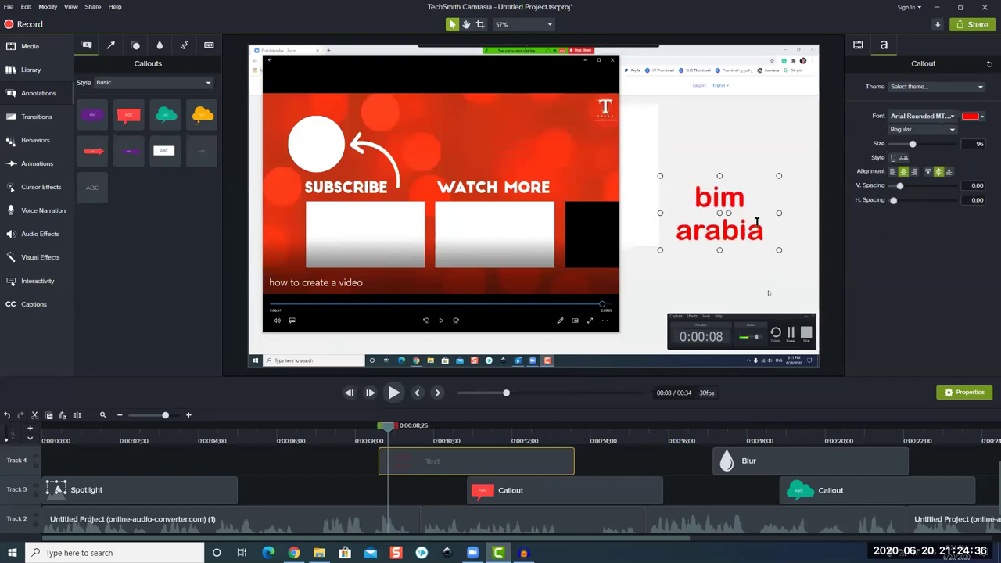
# Play back the section from just before the text callout to check how it appears, and return the playhead to 0:00:08;11
pyautogui.click(393, 431)
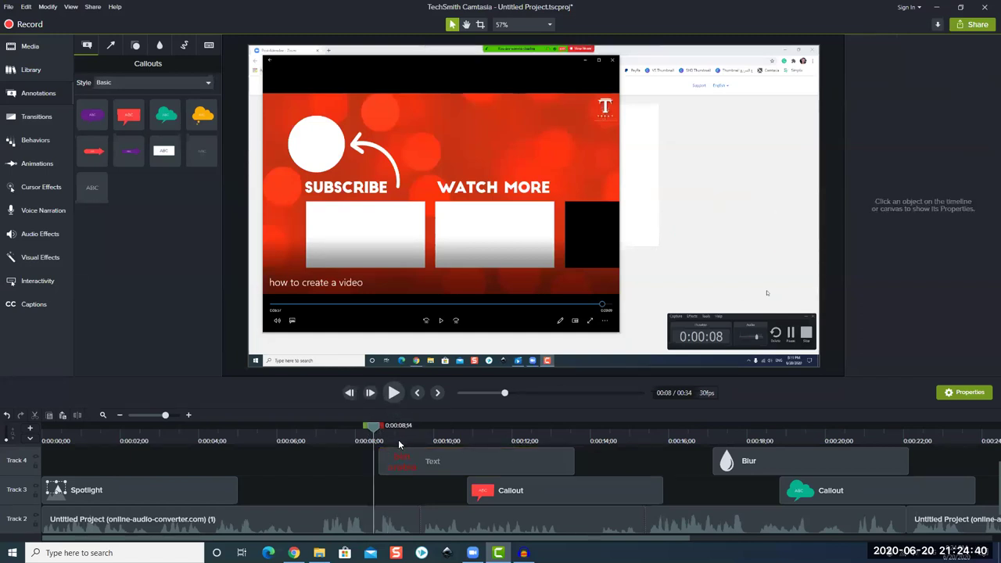
pyautogui.click(394, 392)
pyautogui.press('space')
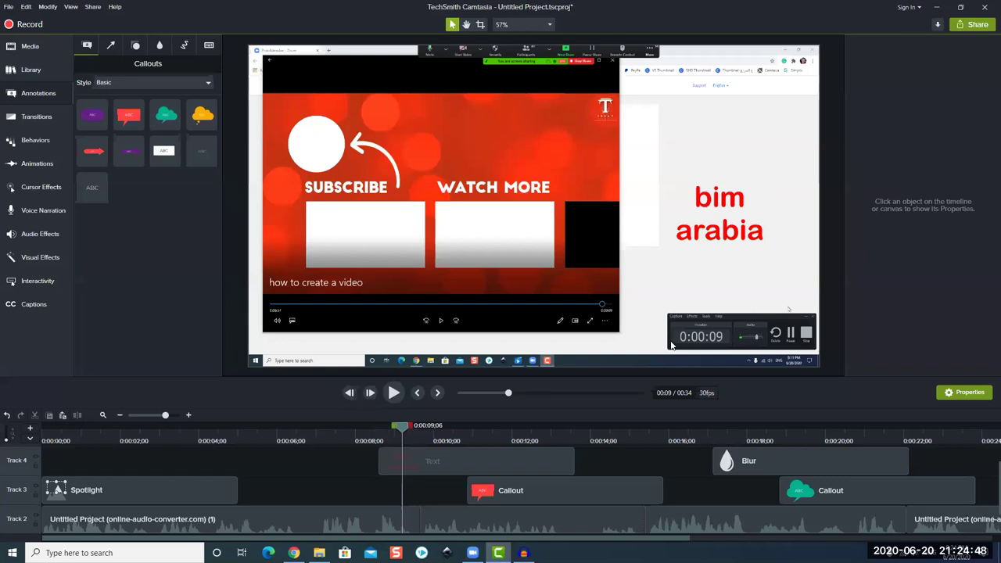
pyautogui.click(388, 441)
pyautogui.click(377, 441)
pyautogui.click(369, 441)
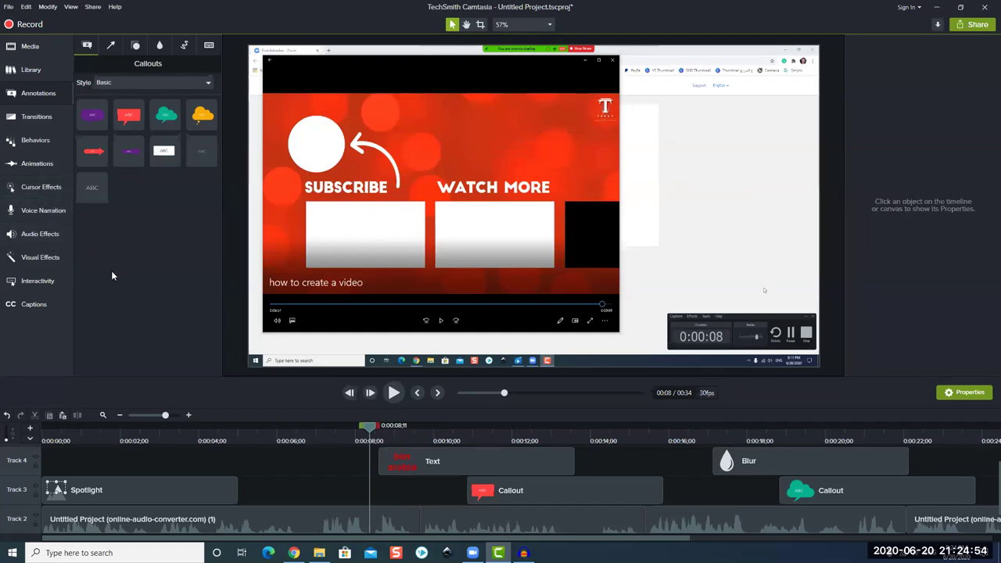
# Apply the Fade behavior to the "bim arabia" text clip on Track 4 and preview its entrance
pyautogui.click(45, 143)
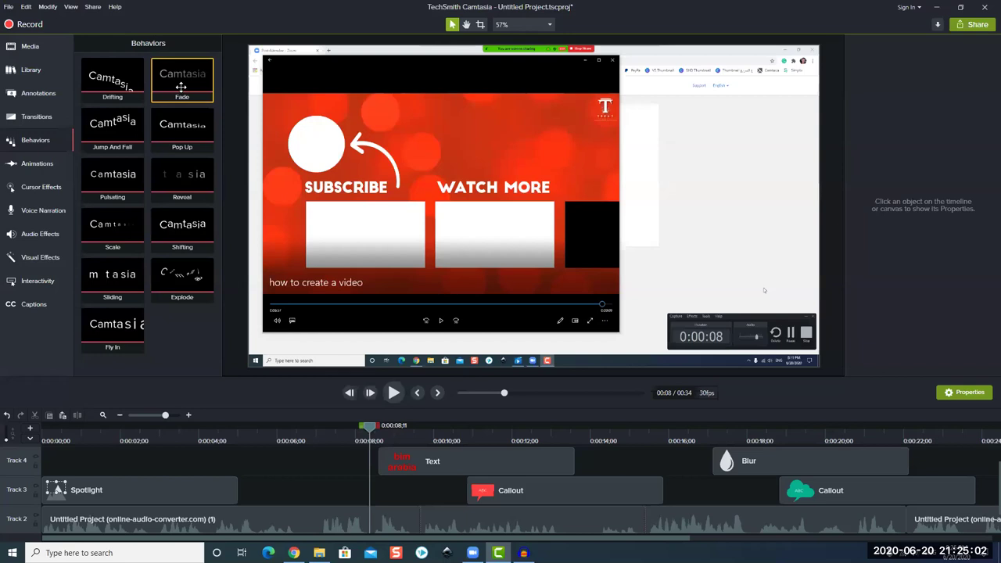
pyautogui.moveTo(201, 73); pyautogui.dragTo(420, 461)
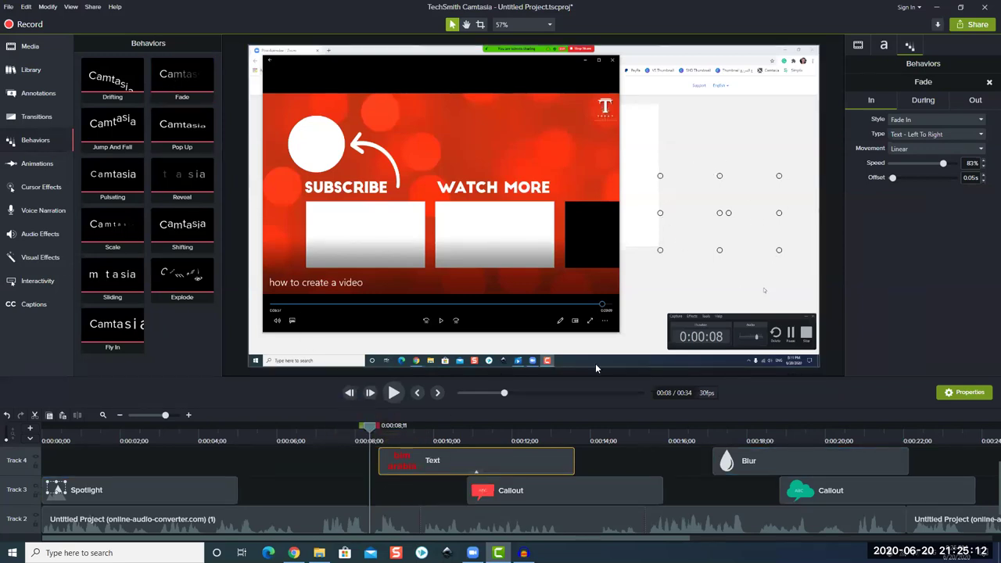
pyautogui.click(392, 395)
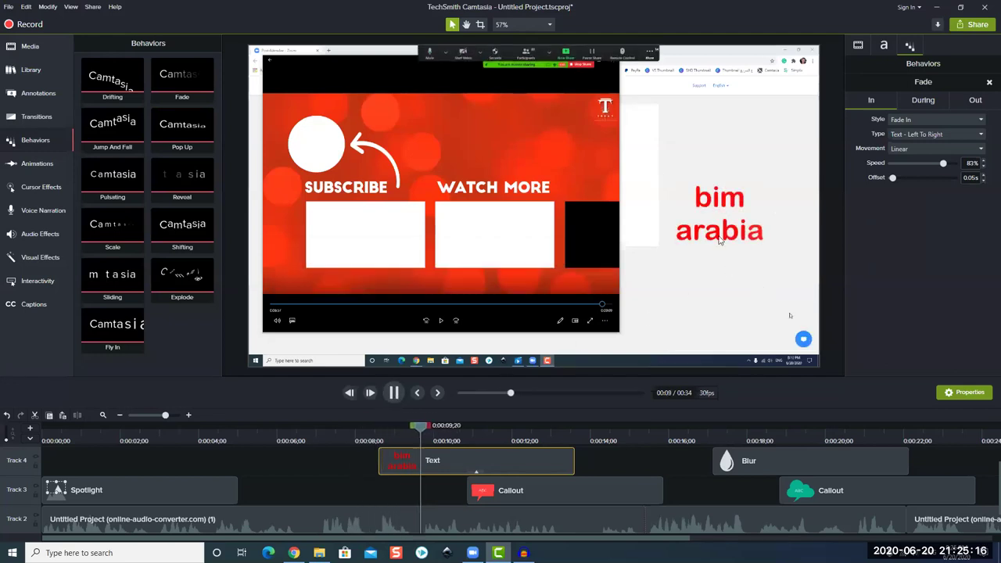
pyautogui.click(662, 259)
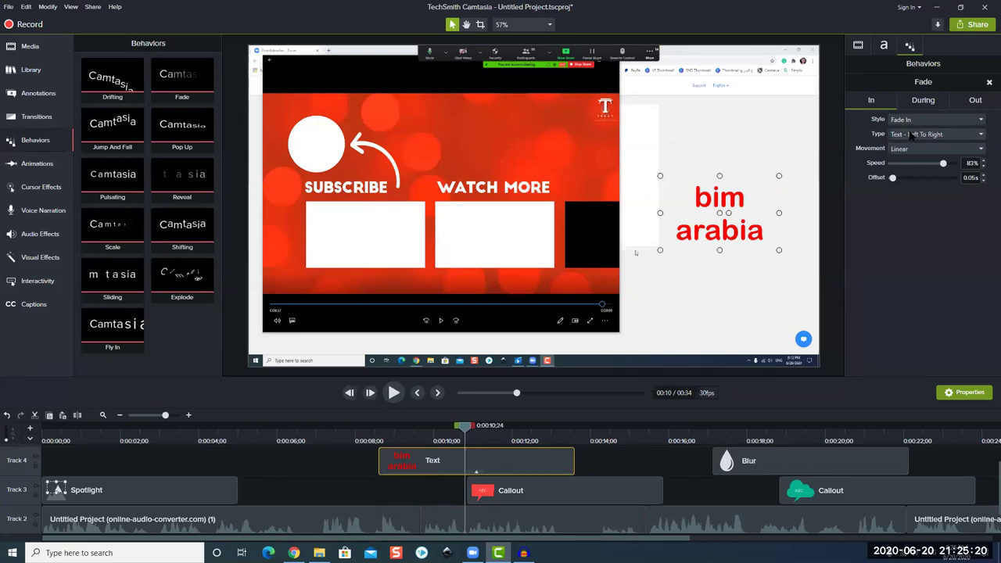
# Review the text clip's visual, text and behavior properties, including the Fade behavior's During phase
pyautogui.click(415, 471)
pyautogui.click(859, 47)
pyautogui.click(885, 47)
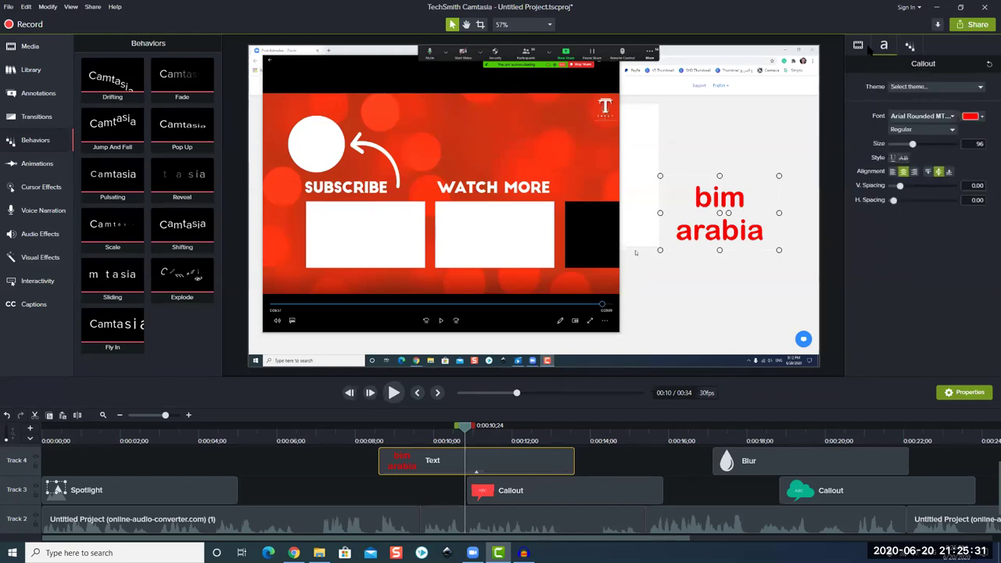
pyautogui.click(911, 47)
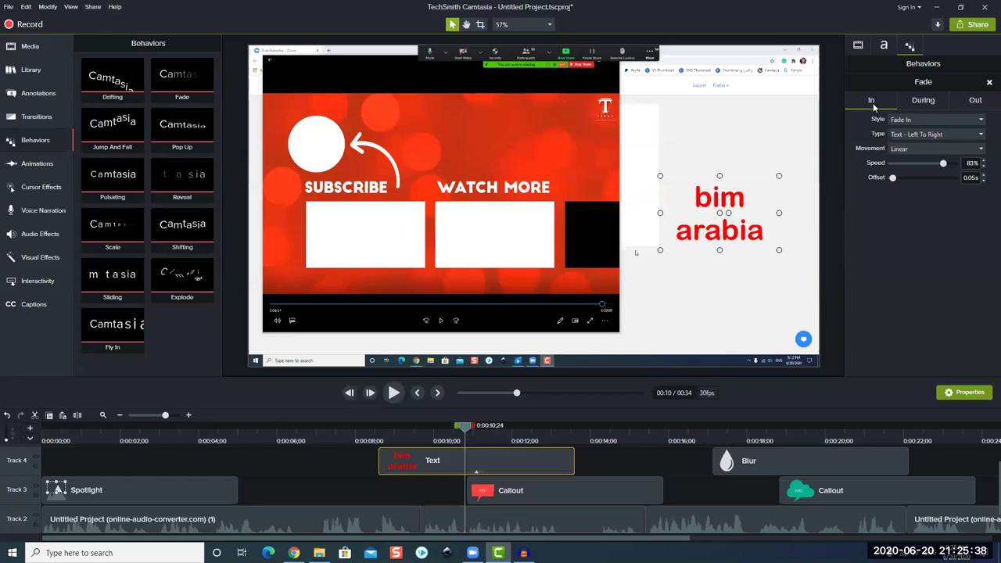
pyautogui.click(921, 102)
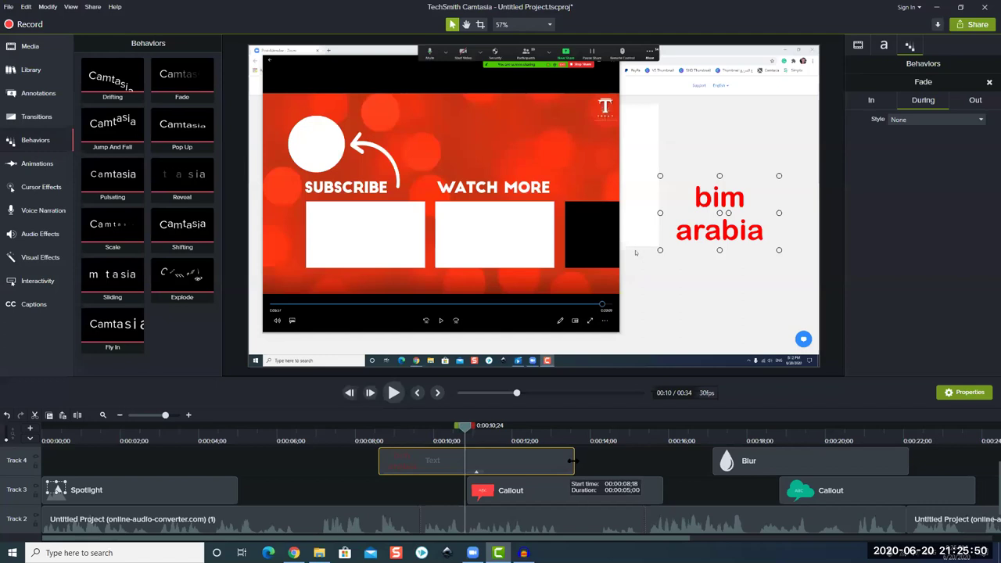
# Lengthen the text clip on Track 4 to end at about 15 seconds and check the style options for Fade's During phase
pyautogui.moveTo(573, 461); pyautogui.dragTo(648, 467)
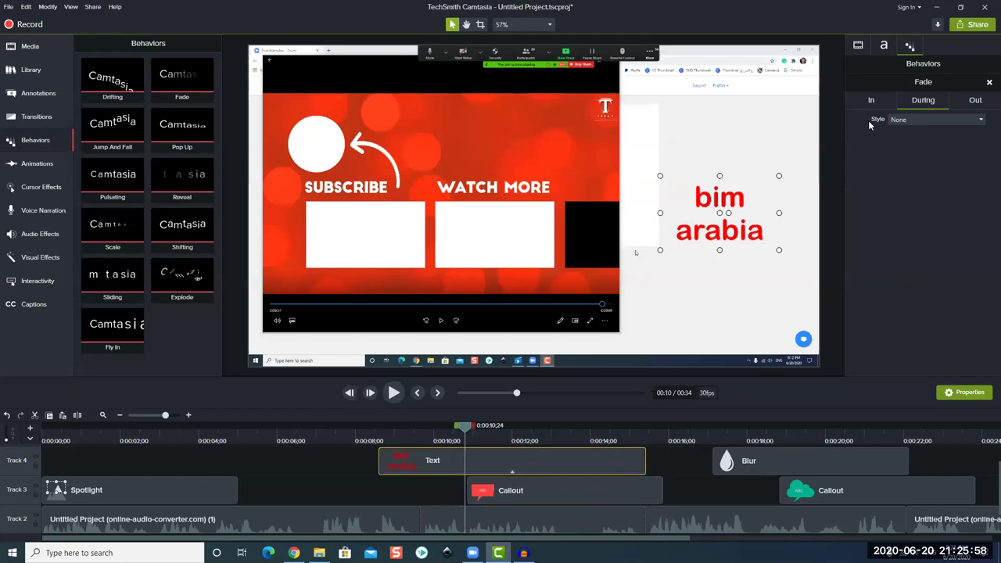
pyautogui.click(910, 121)
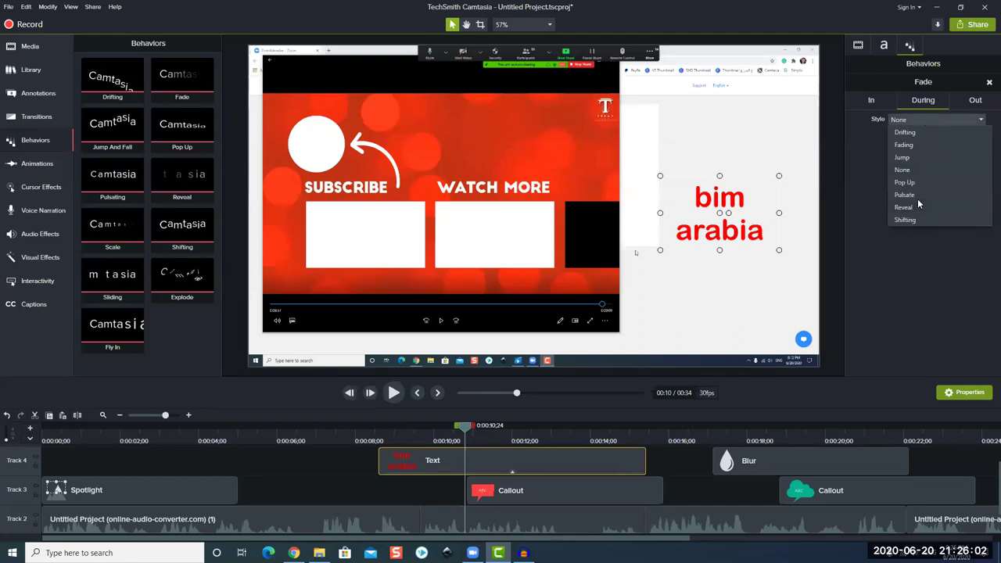
pyautogui.click(889, 273)
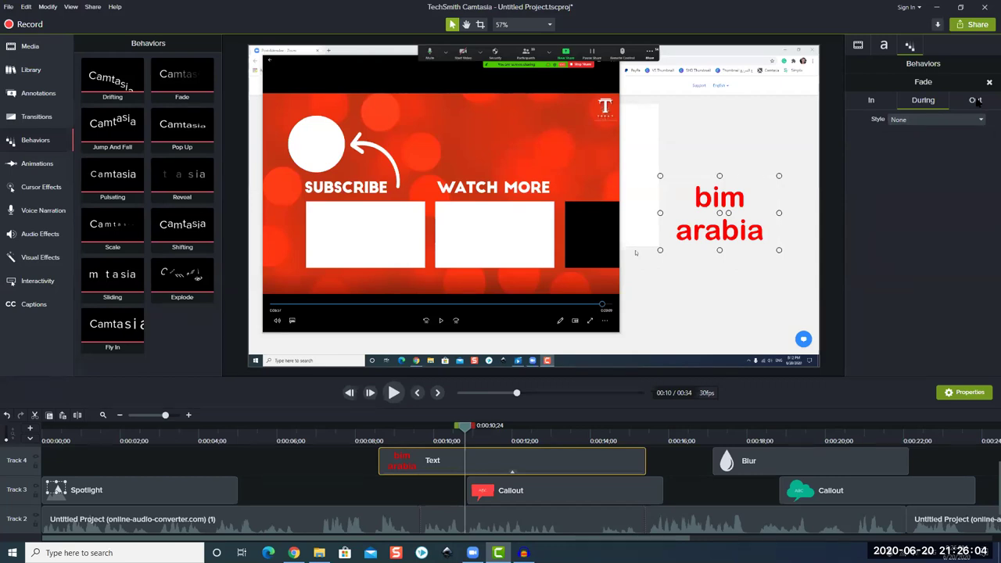
# Set the Fade behavior's type to Object for both the Out and In phases of the text clip
pyautogui.click(975, 100)
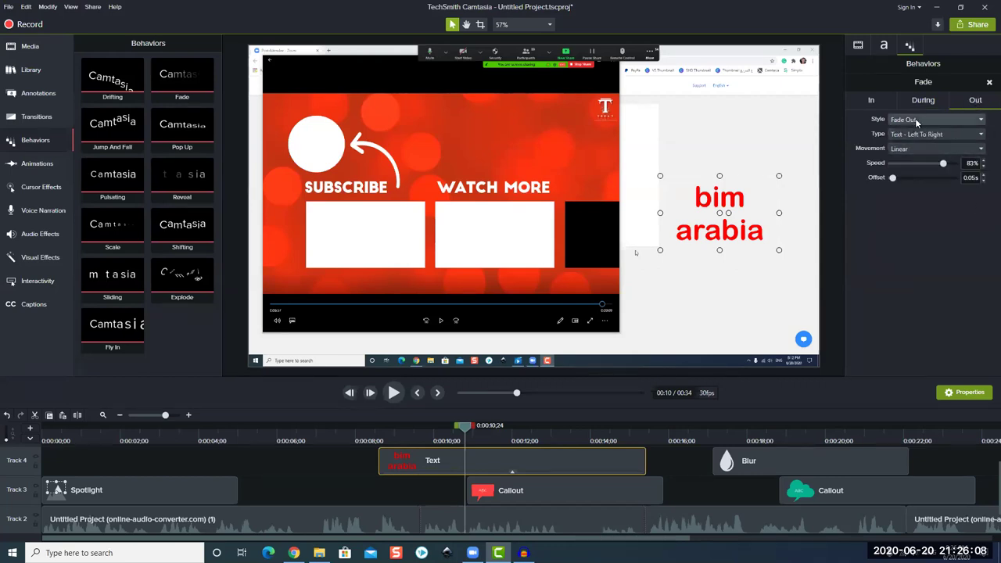
pyautogui.click(937, 135)
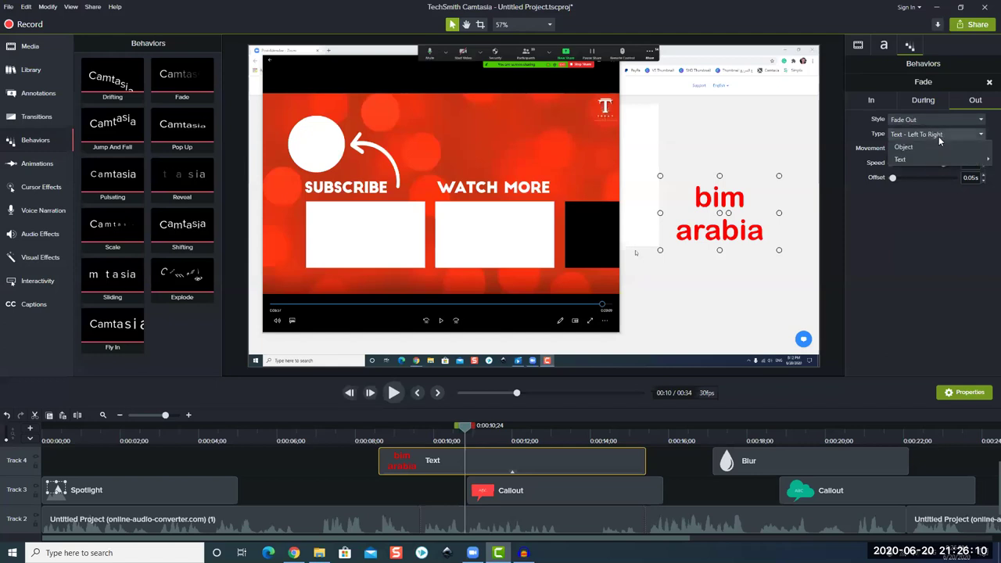
pyautogui.click(927, 147)
pyautogui.click(876, 111)
pyautogui.click(929, 134)
pyautogui.click(907, 147)
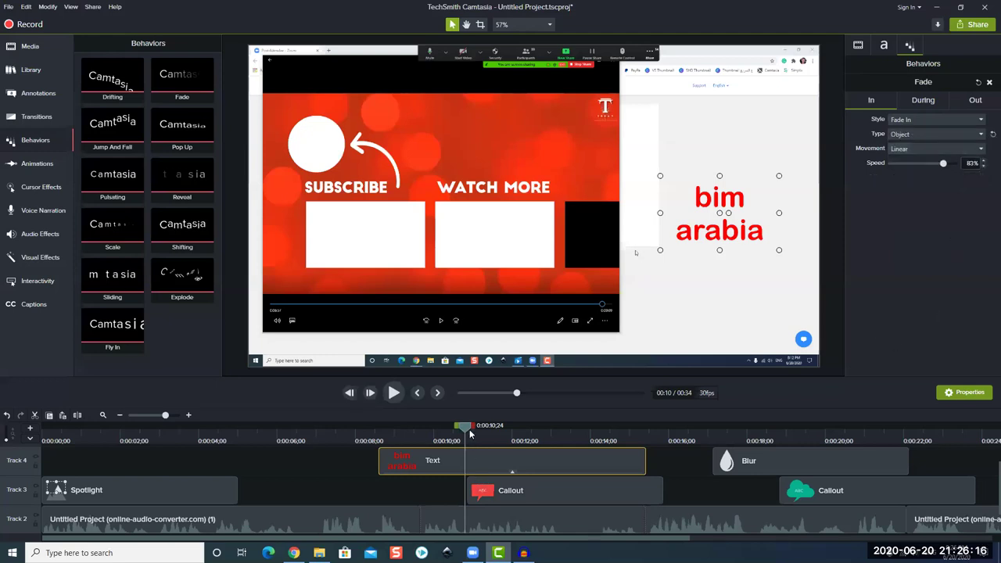
# Play back the start of the text clip repeatedly to check the Object-type fade-in
pyautogui.click(374, 435)
pyautogui.click(393, 393)
pyautogui.click(742, 274)
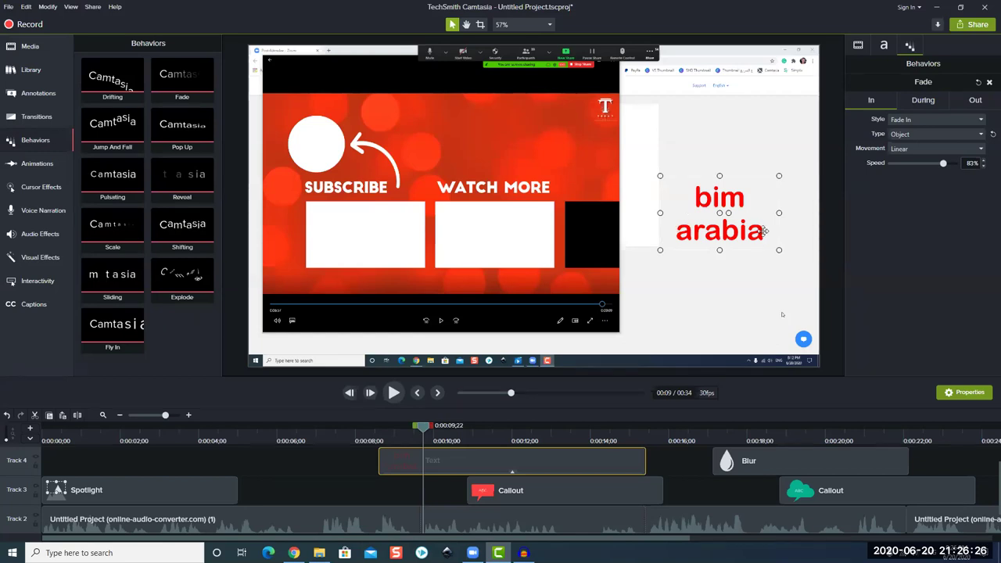
pyautogui.moveTo(413, 433); pyautogui.dragTo(375, 442)
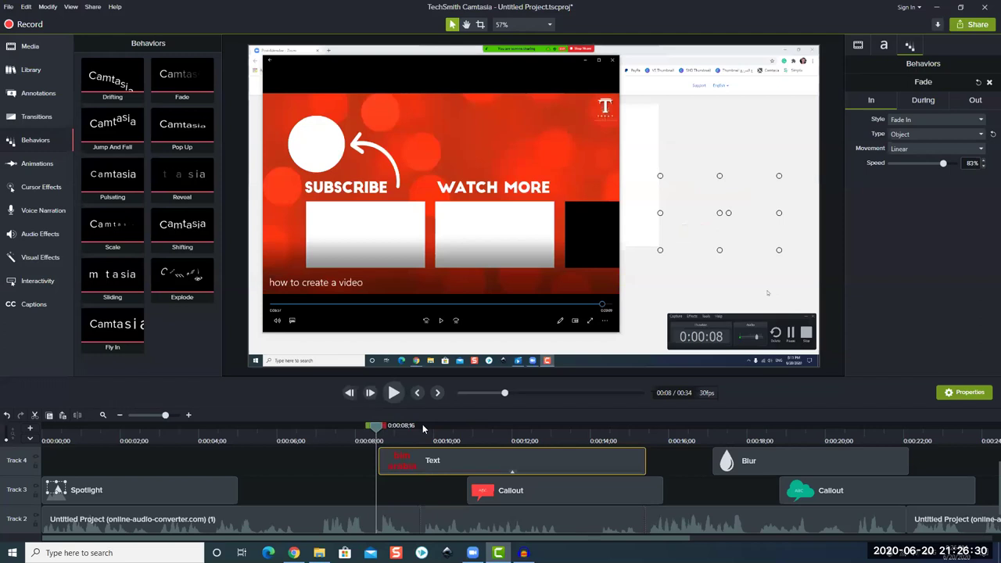
pyautogui.press('space')
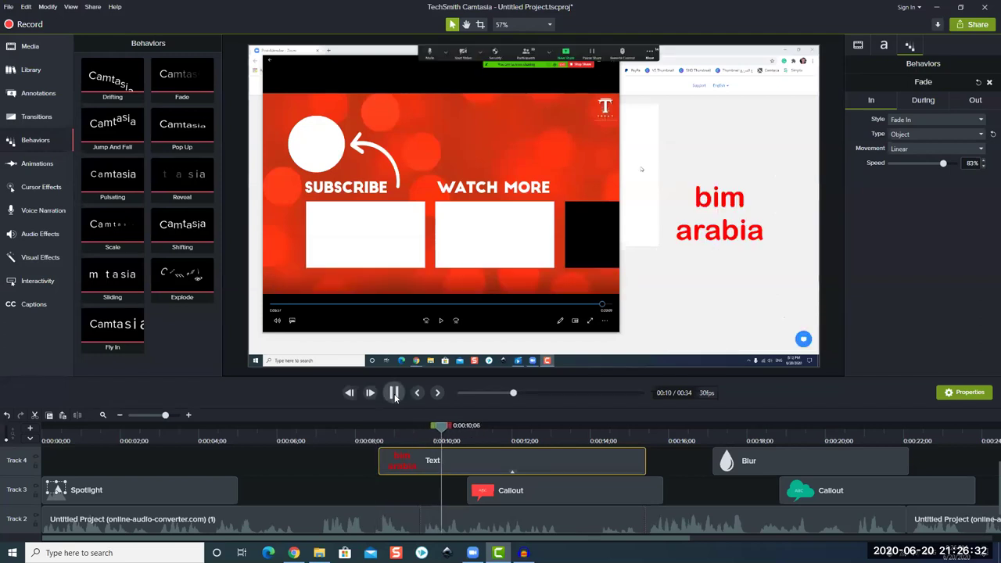
# Pause playback and produce the project as a local file on the Desktop with the MP4 only (up to 1080p) preset
pyautogui.click(398, 395)
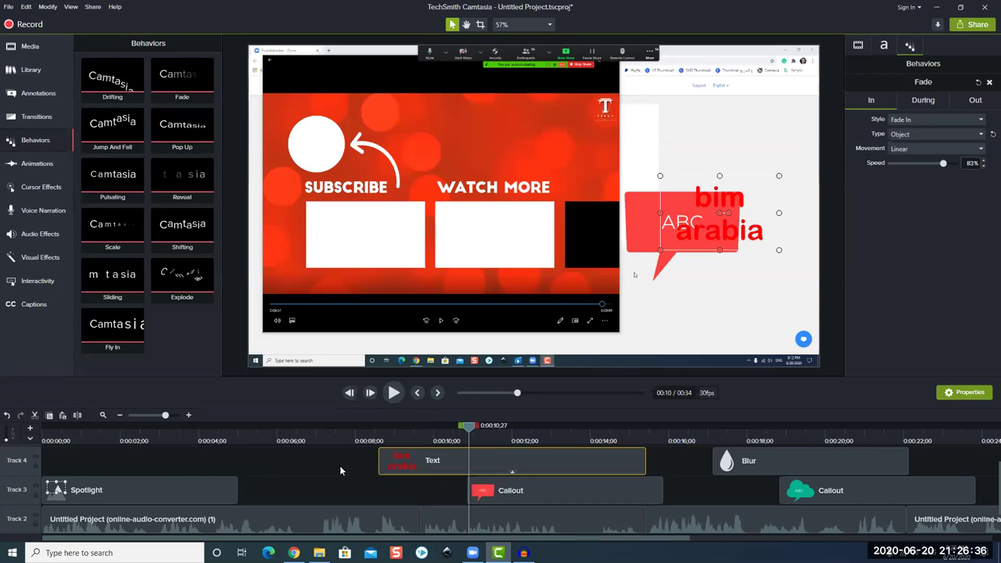
pyautogui.click(460, 466)
pyautogui.click(968, 28)
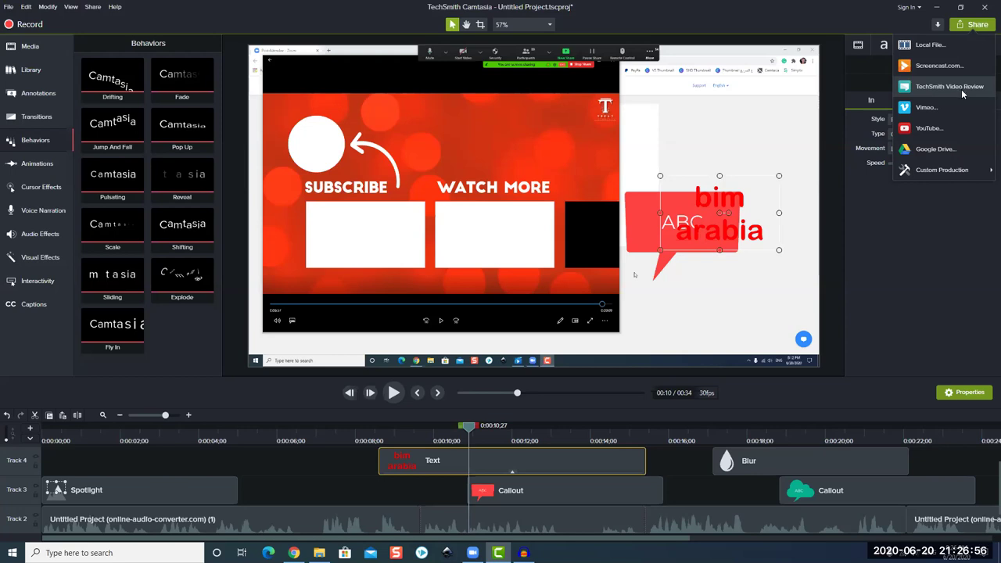
pyautogui.click(956, 51)
pyautogui.click(590, 183)
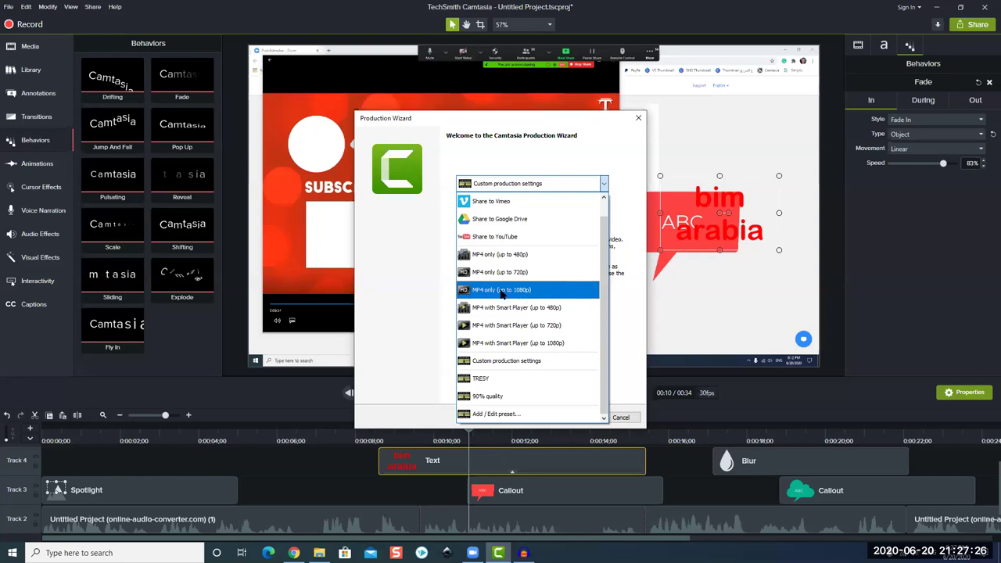
pyautogui.click(550, 295)
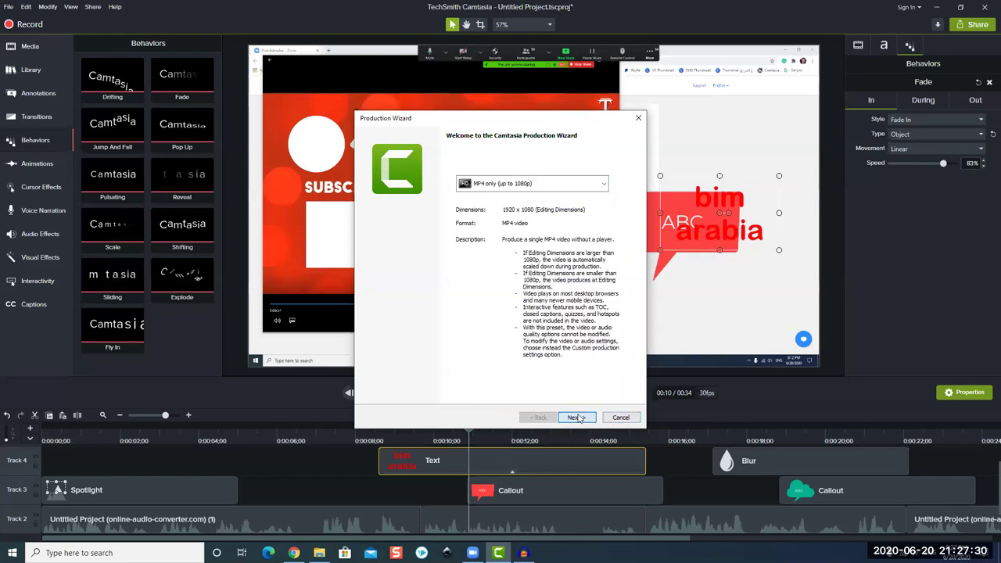
pyautogui.click(575, 417)
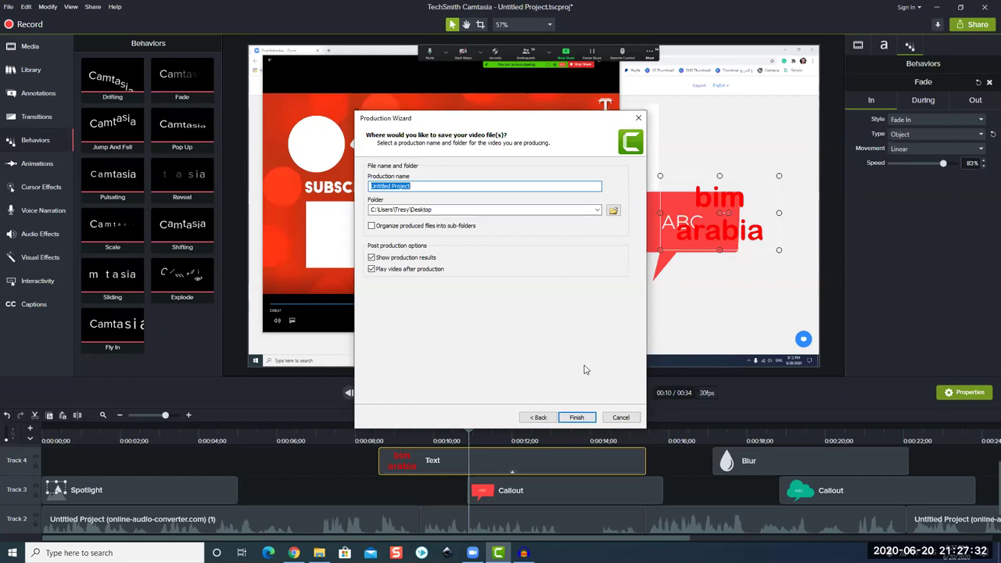
pyautogui.click(576, 417)
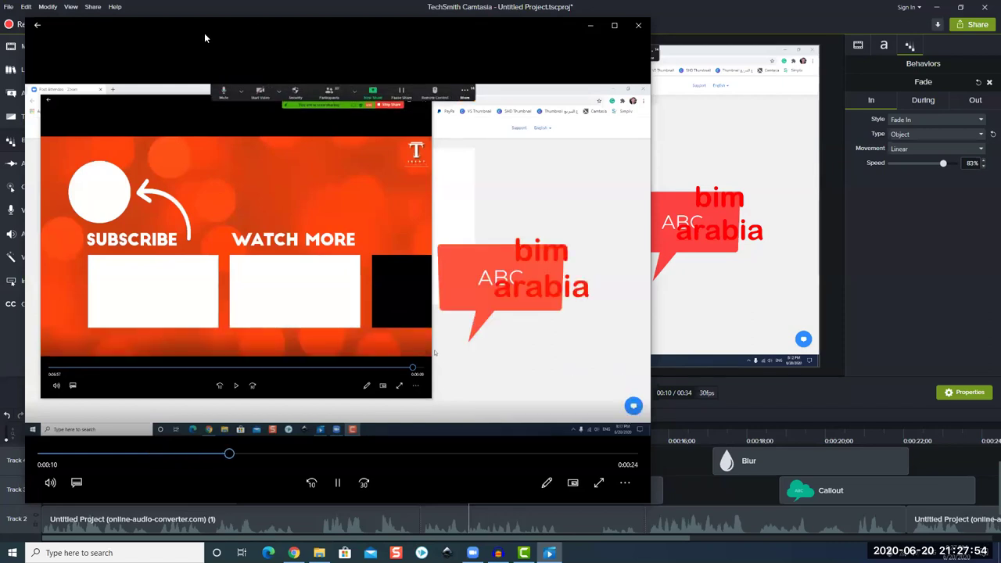
# Close the produced video and the production results, and reselect the text clip on Track 4
pyautogui.click(639, 27)
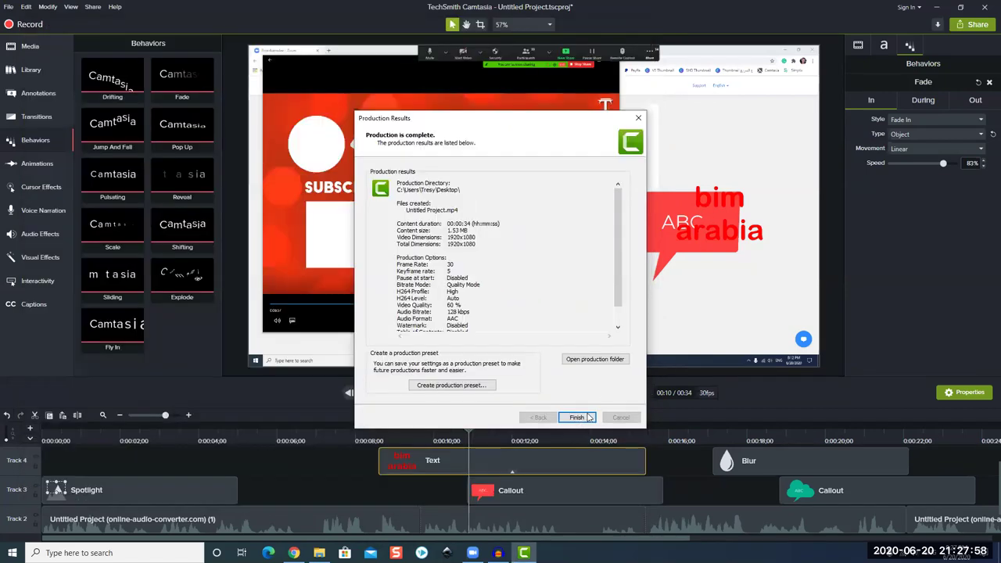
pyautogui.click(585, 418)
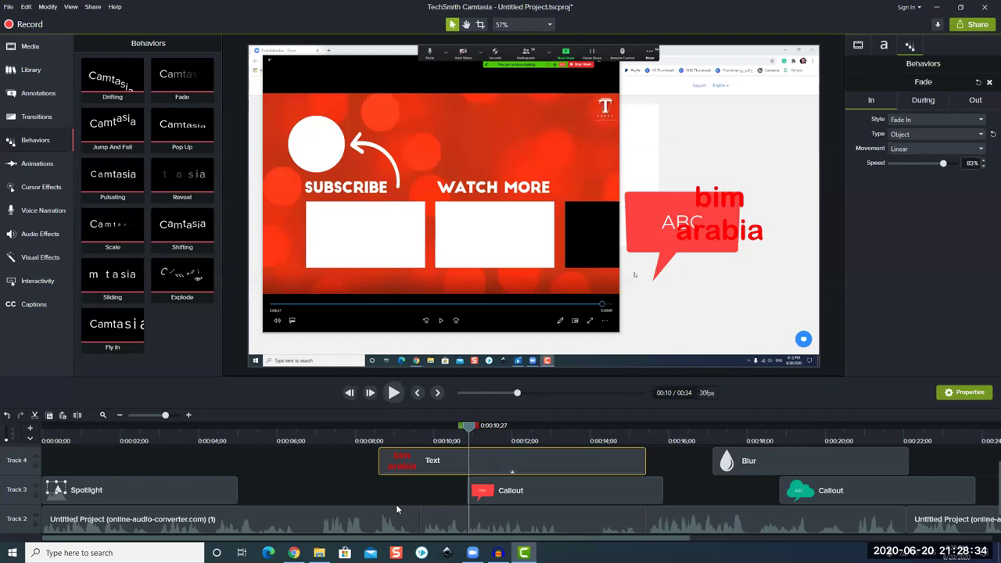
pyautogui.click(433, 460)
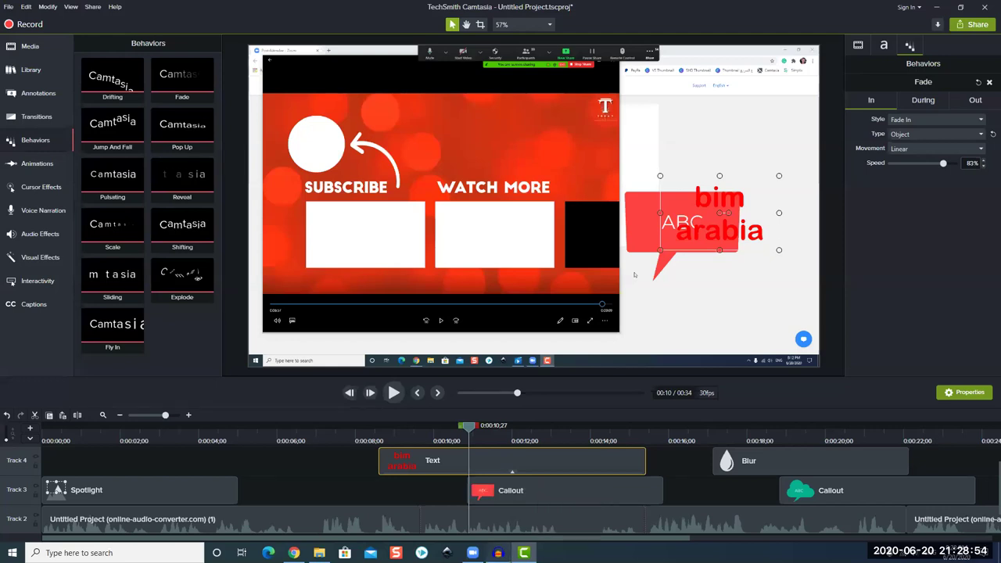
# Switch to VideoScribe, log in with the remembered account and create a new scribe
pyautogui.hotkey('alt', 'Tab')
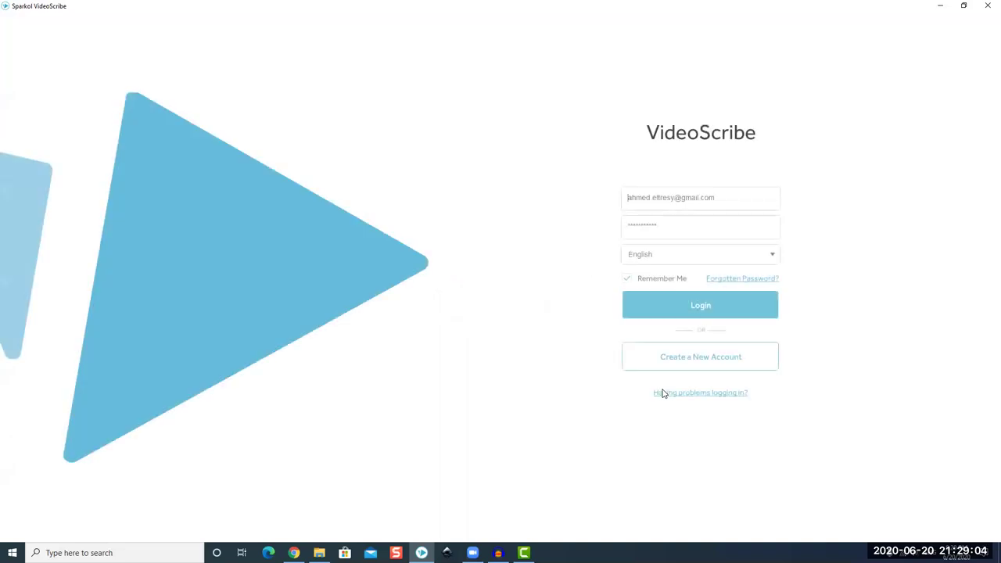
pyautogui.click(699, 309)
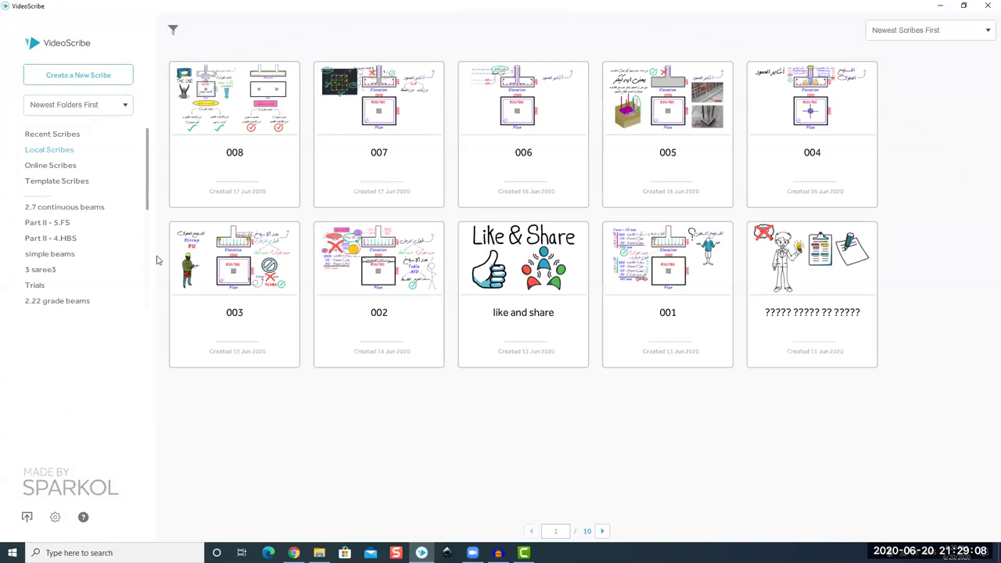
pyautogui.click(65, 77)
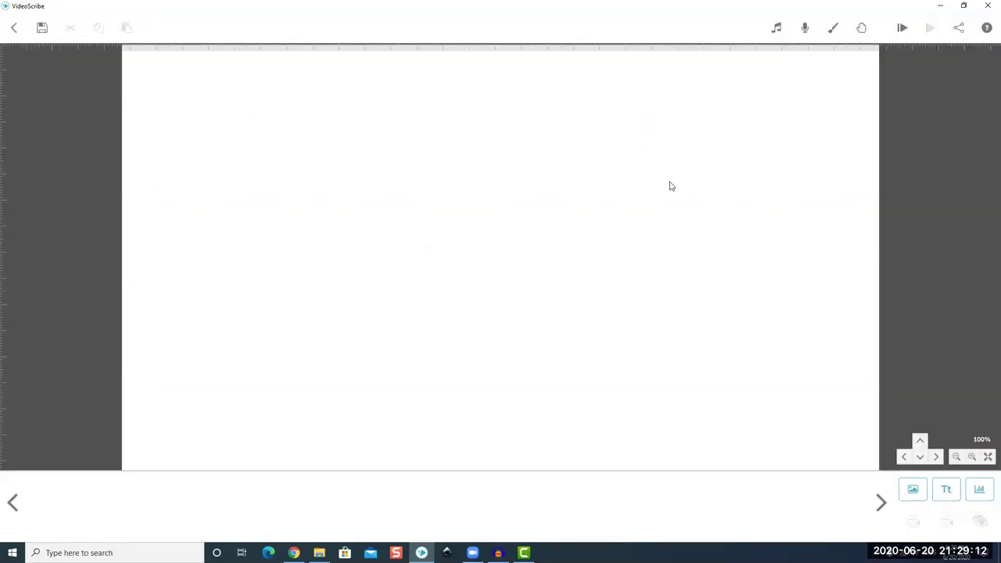
# Add the image of a group of standing business people from the Business (online) category to the canvas
pyautogui.click(915, 493)
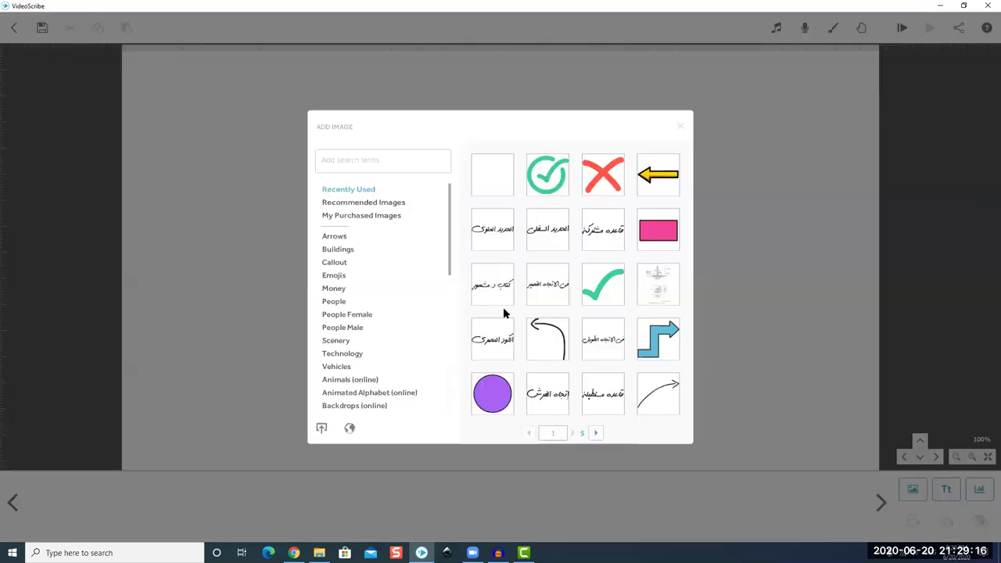
pyautogui.scroll(-1, 353, 338)
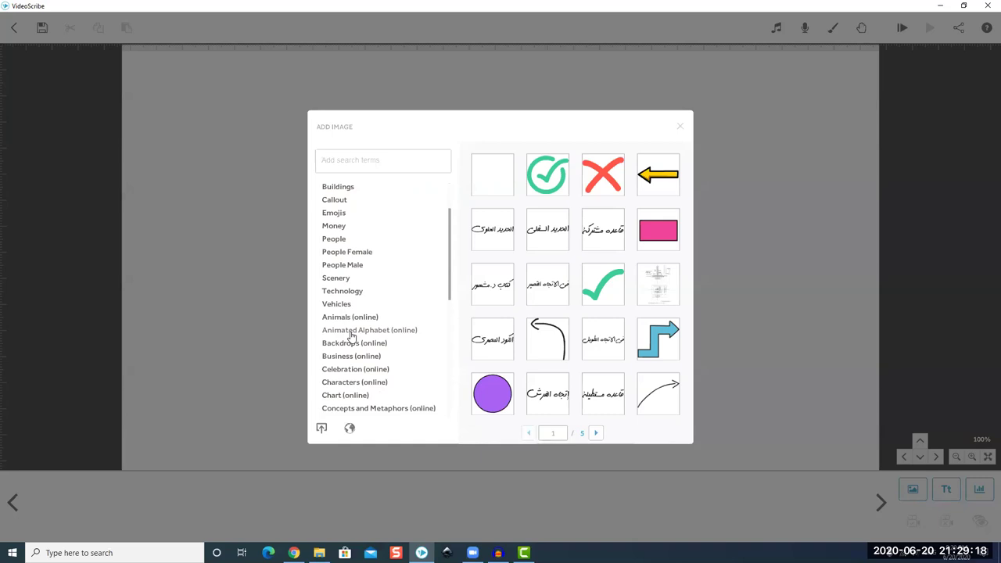
pyautogui.click(352, 331)
pyautogui.click(356, 357)
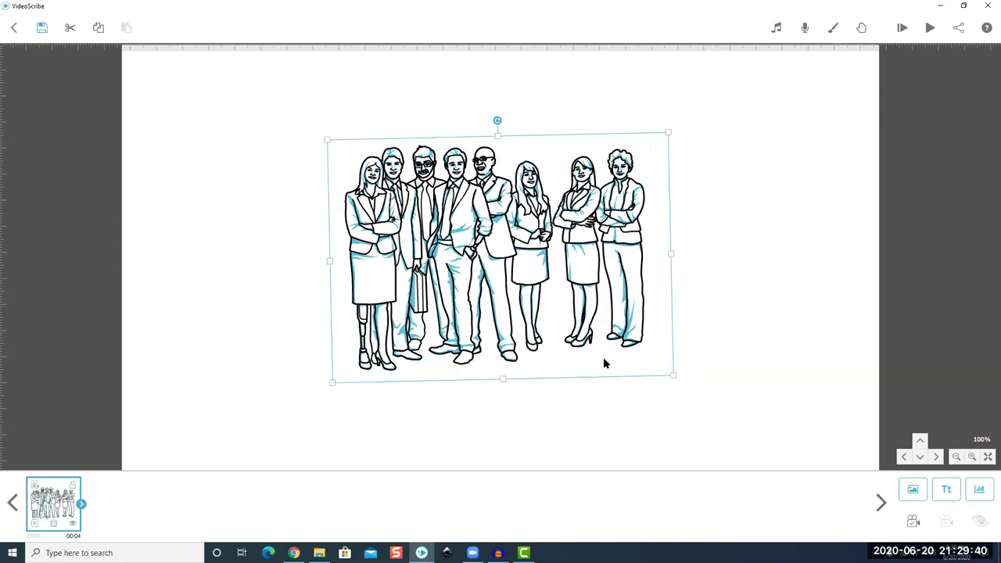
# Lengthen the business people image's Animate time so that its total time is 7.5 seconds
pyautogui.doubleClick(546, 194)
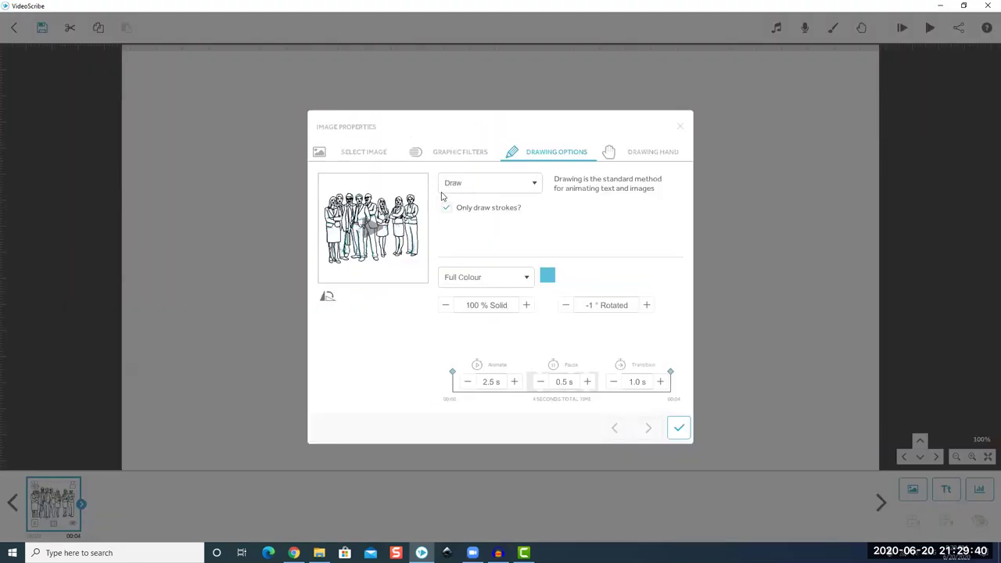
pyautogui.click(516, 381)
pyautogui.click(515, 382)
pyautogui.click(515, 382)
pyautogui.click(515, 383)
pyautogui.click(677, 429)
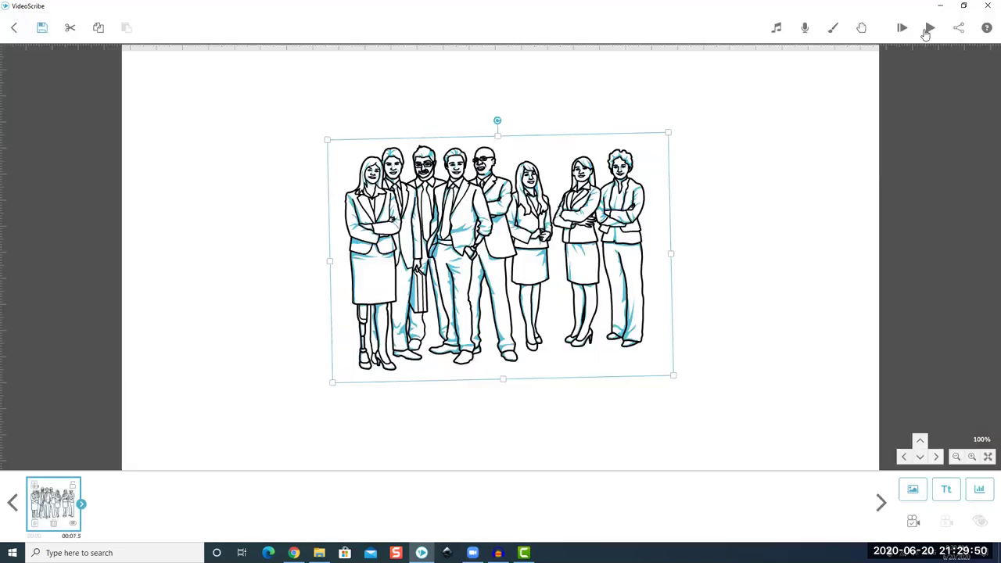
# Play the scribe to check the drawing animation and look at the voiceover recording options
pyautogui.click(928, 28)
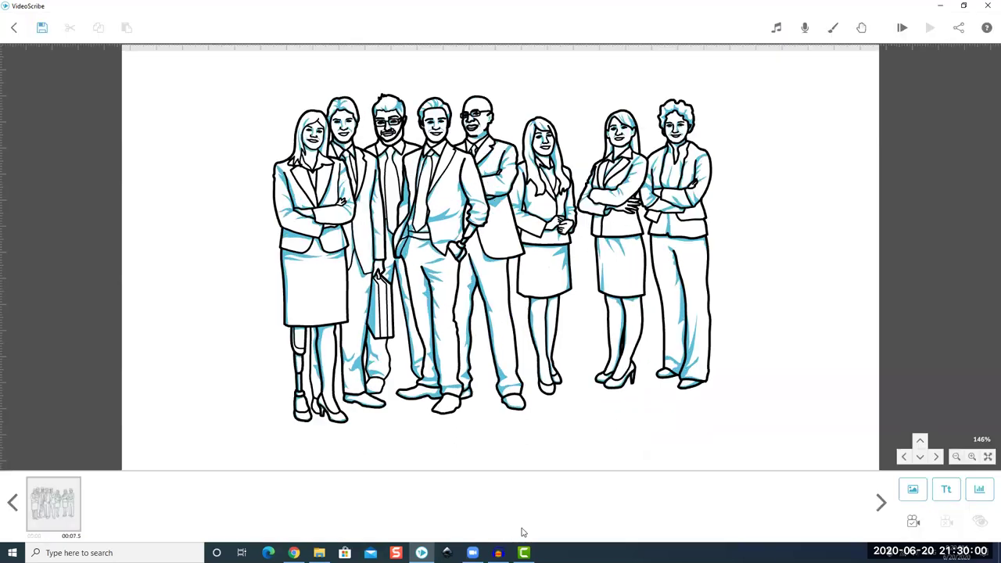
pyautogui.hotkey('alt', 'Tab')
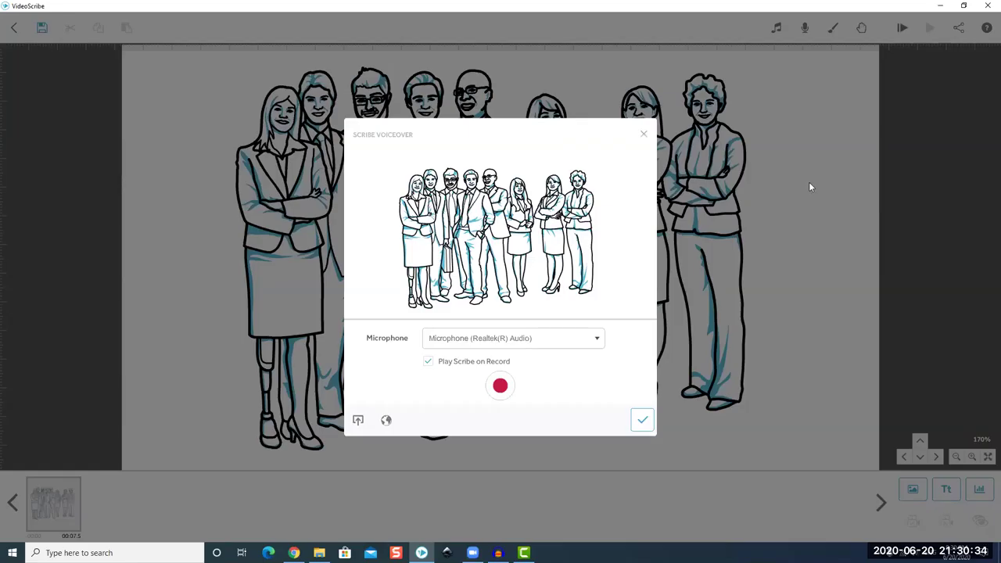
pyautogui.click(809, 188)
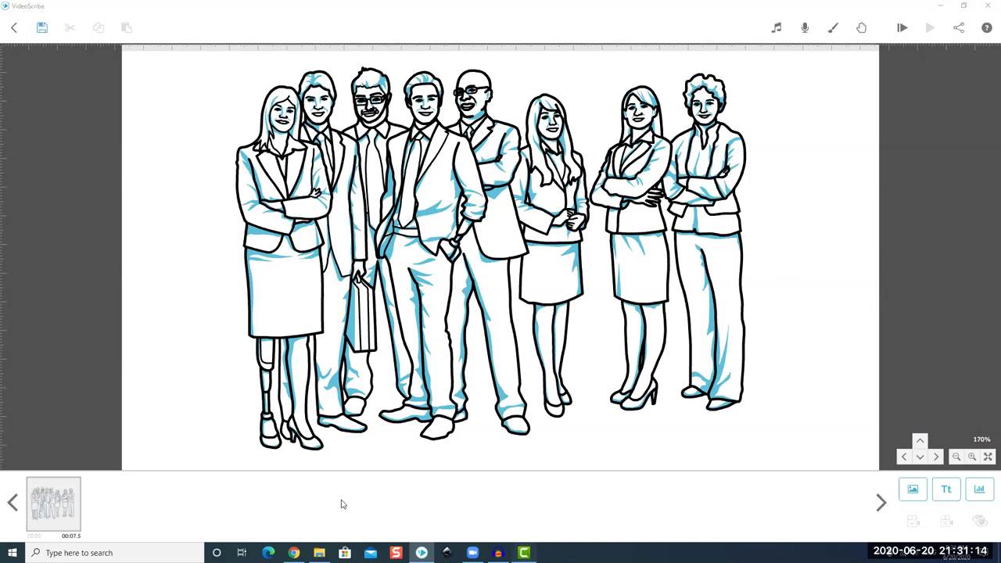
# Switch to Camtasia, select the audio clip on Track 2 and move the playhead to 0:00:06;21 to examine the waveform
pyautogui.hotkey('alt', 'Tab')
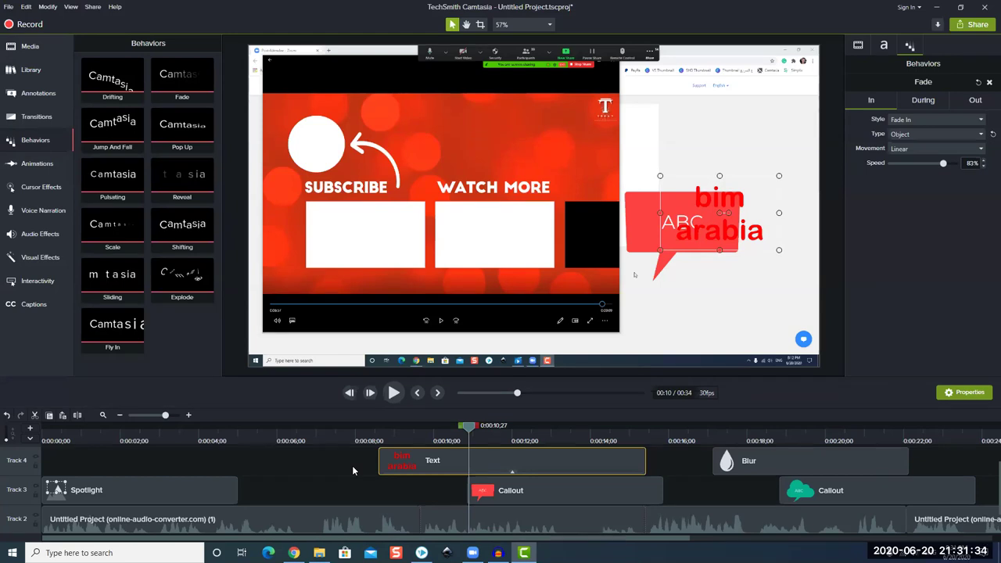
pyautogui.scroll(-1, 354, 466)
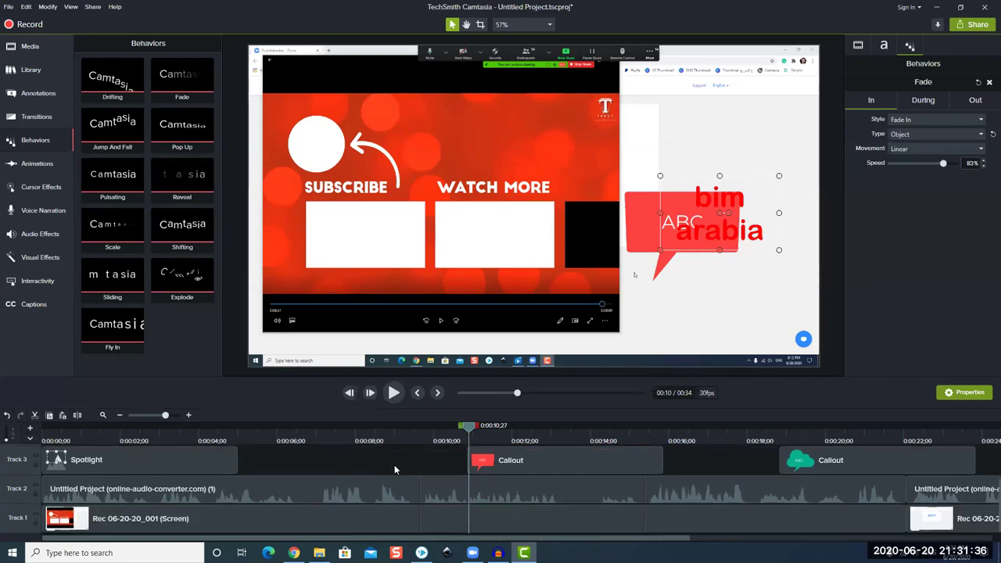
pyautogui.click(305, 429)
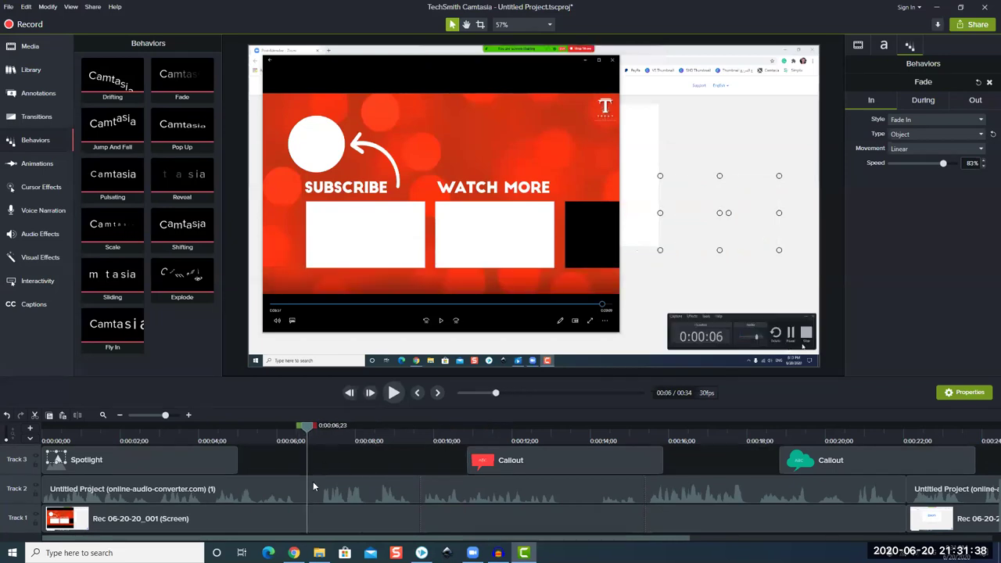
pyautogui.keyDown('ctrl'); pyautogui.scroll(1, 322, 497); pyautogui.keyUp('ctrl')
pyautogui.keyDown('ctrl'); pyautogui.scroll(2, 321, 497); pyautogui.keyUp('ctrl')
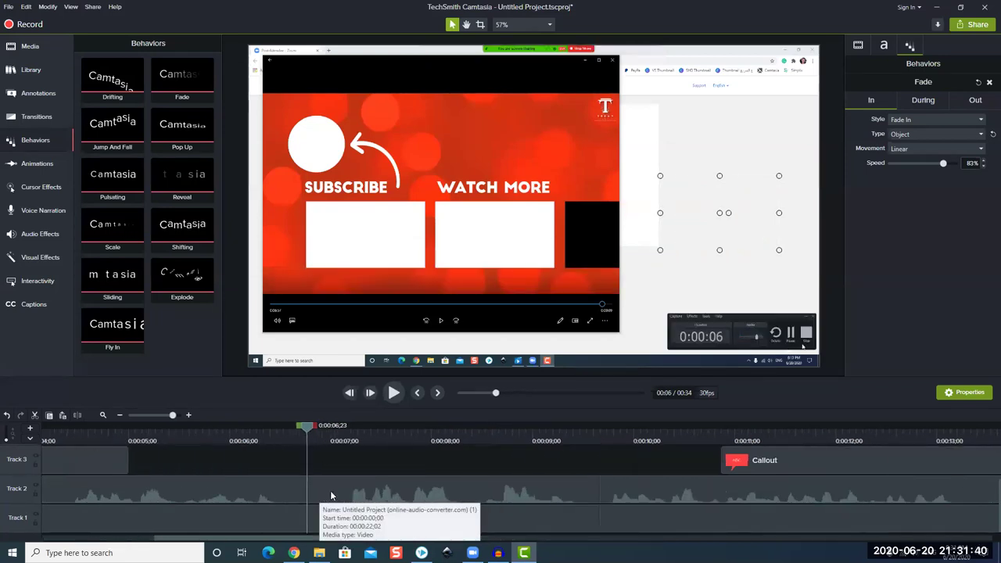
pyautogui.click(346, 501)
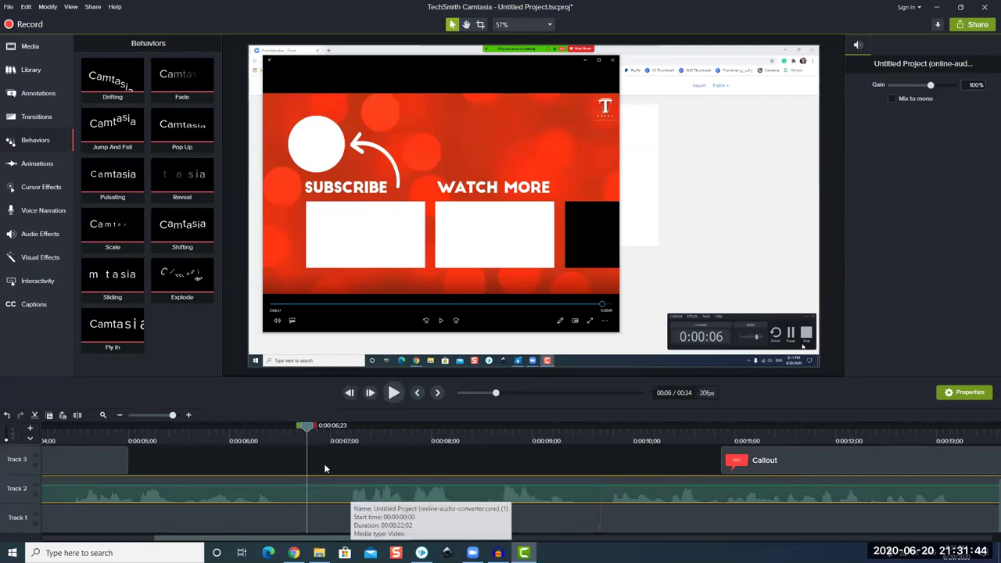
pyautogui.click(352, 448)
pyautogui.moveTo(351, 447); pyautogui.dragTo(301, 474)
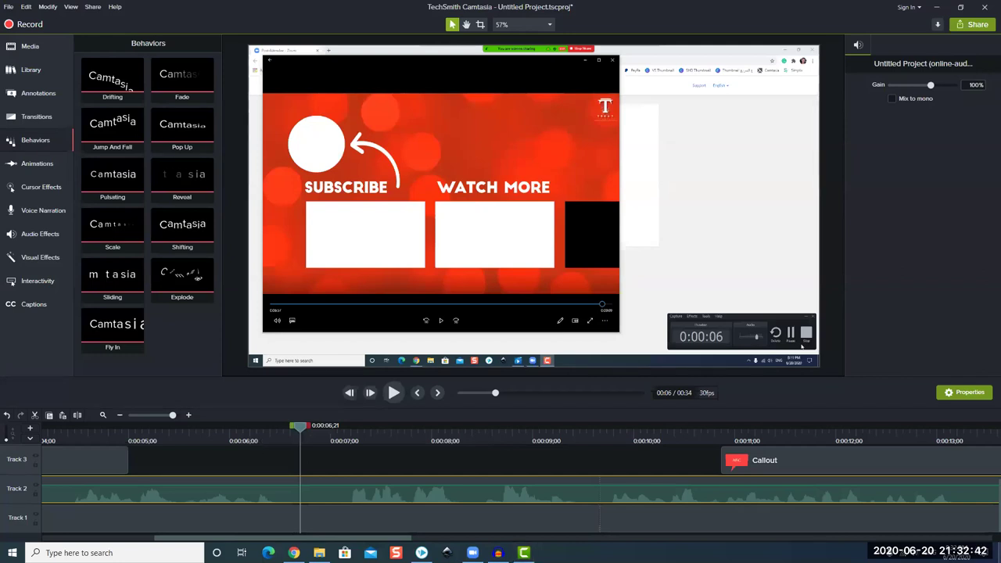
pyautogui.press('super+d')
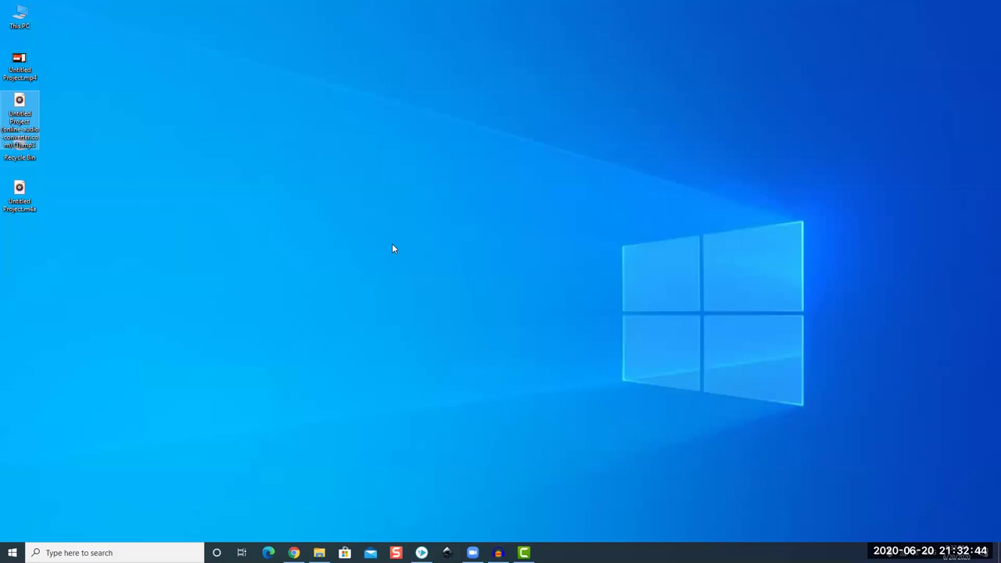
pyautogui.rightClick(369, 227)
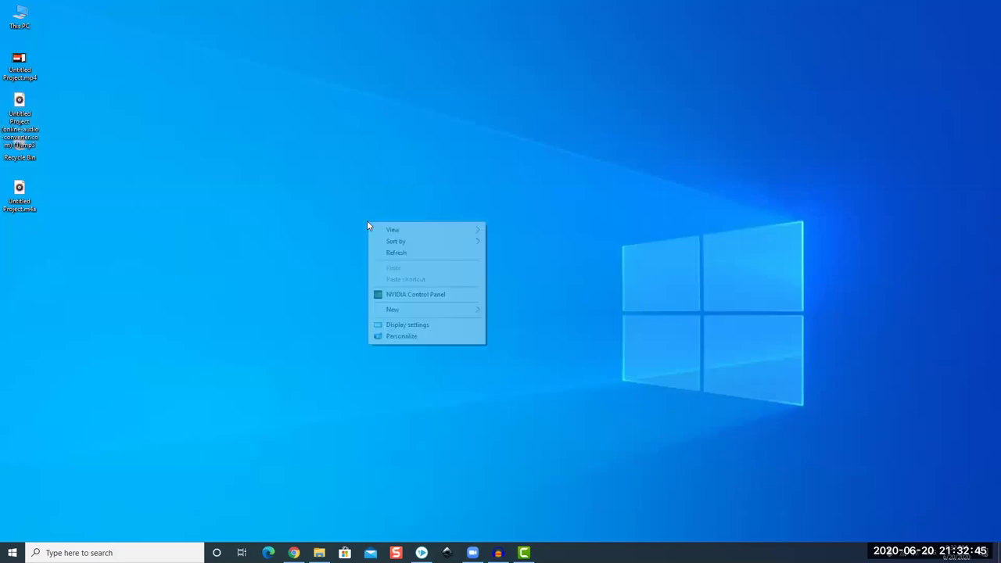
pyautogui.click(396, 255)
pyautogui.rightClick(388, 265)
pyautogui.click(401, 291)
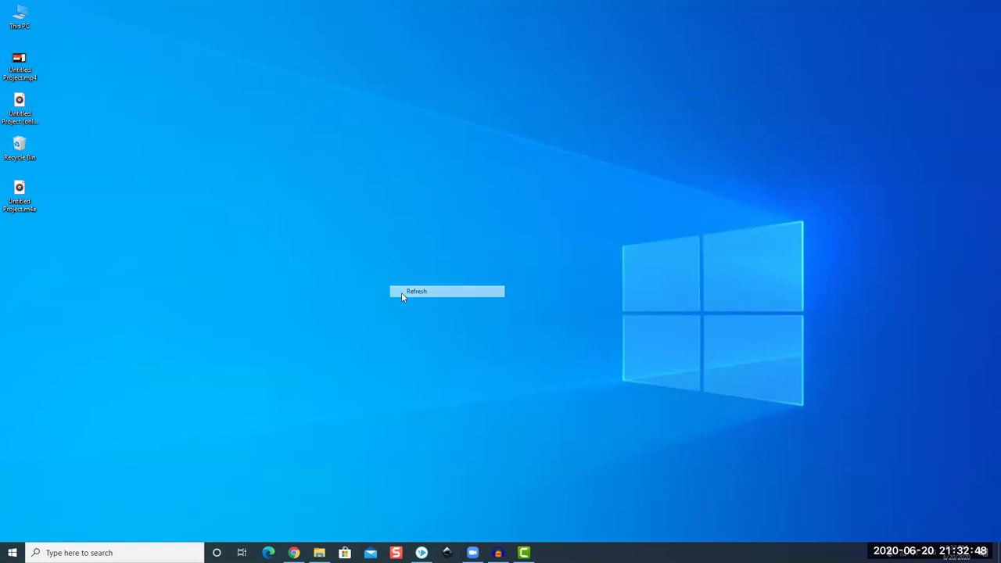
pyautogui.rightClick(380, 267)
pyautogui.click(400, 297)
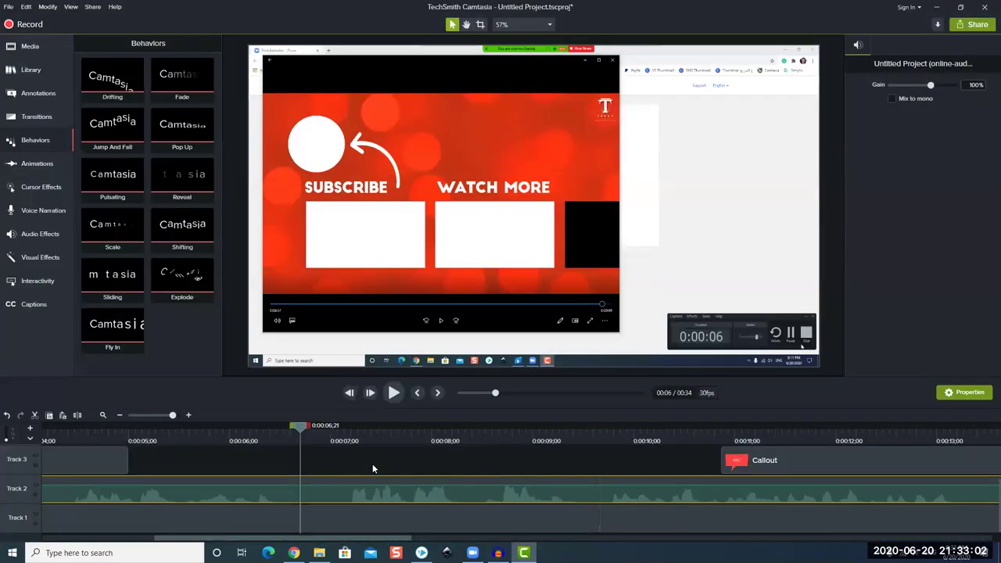
# Switch to Audacity and open the Graphic EQ effect with its preset management options for the audio track
pyautogui.moveTo(173, 416); pyautogui.dragTo(176, 416)
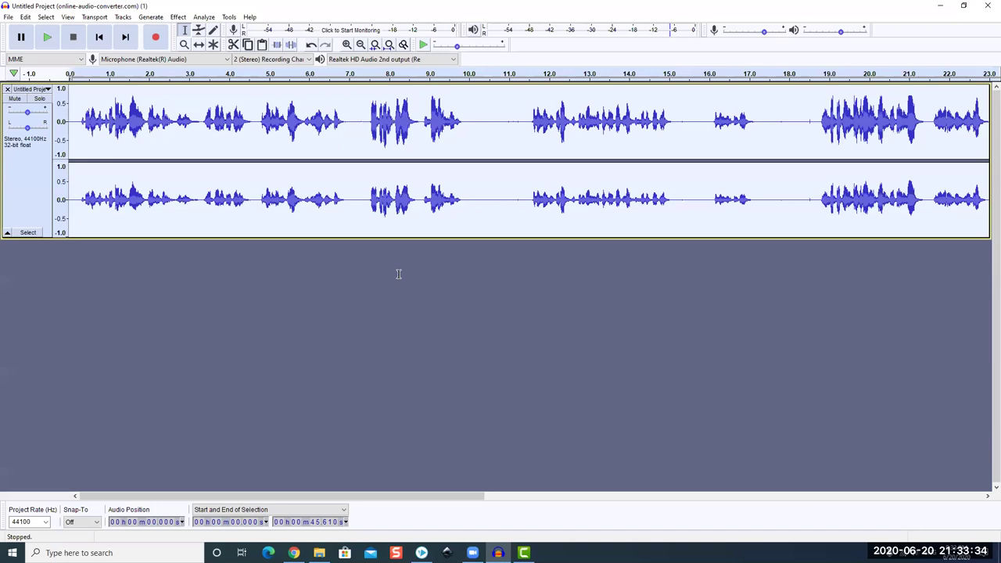
pyautogui.click(180, 17)
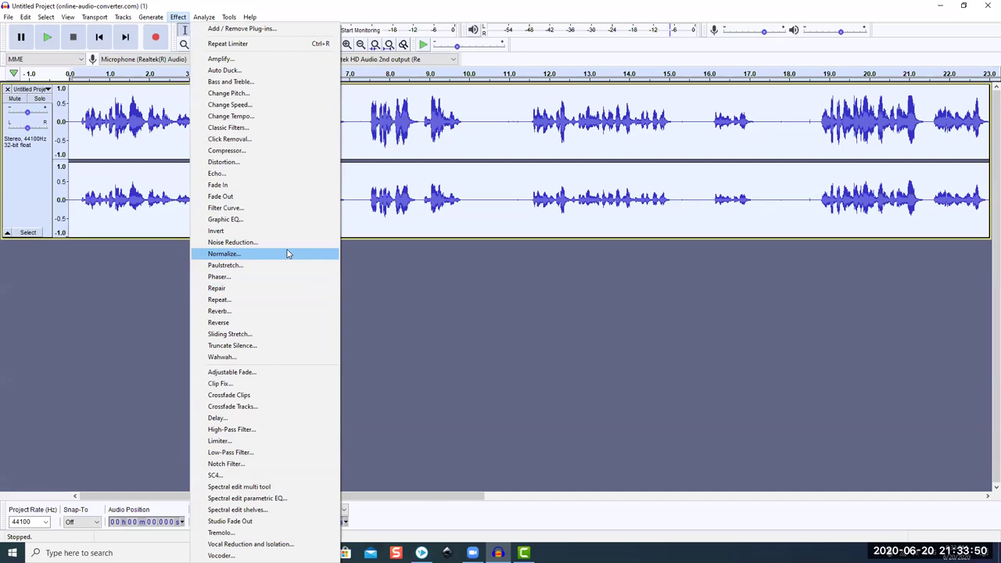
pyautogui.click(232, 223)
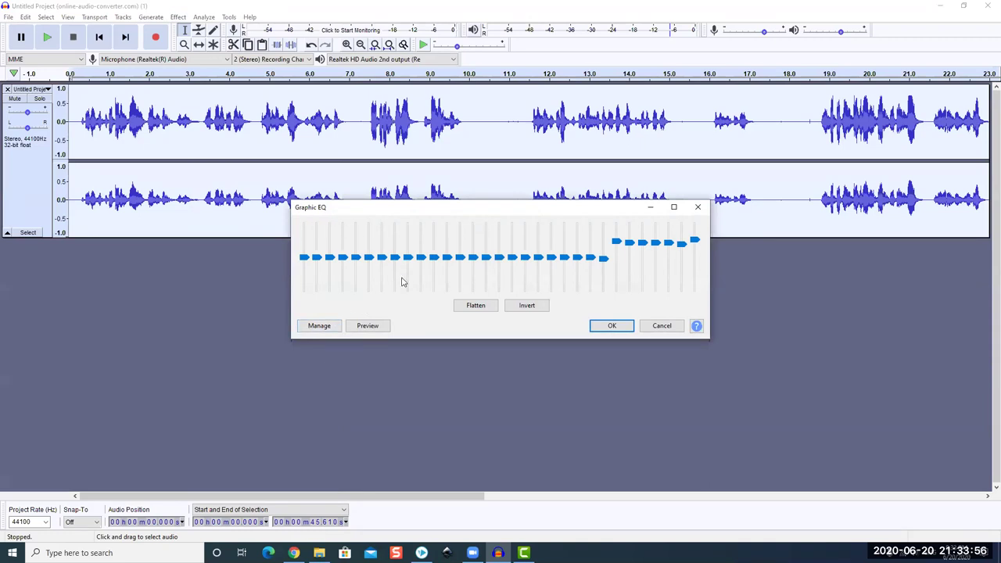
pyautogui.click(310, 329)
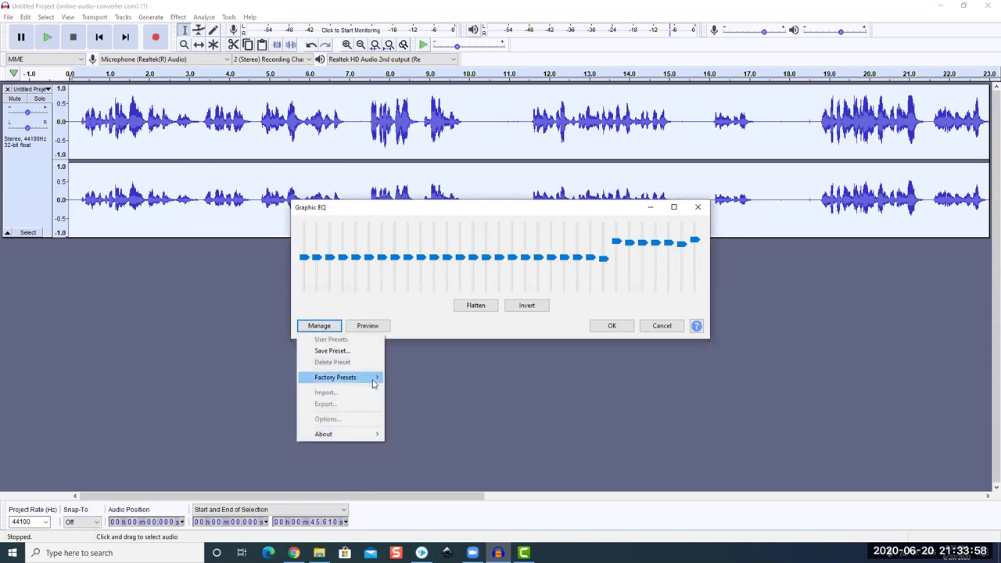
pyautogui.moveTo(341, 382)
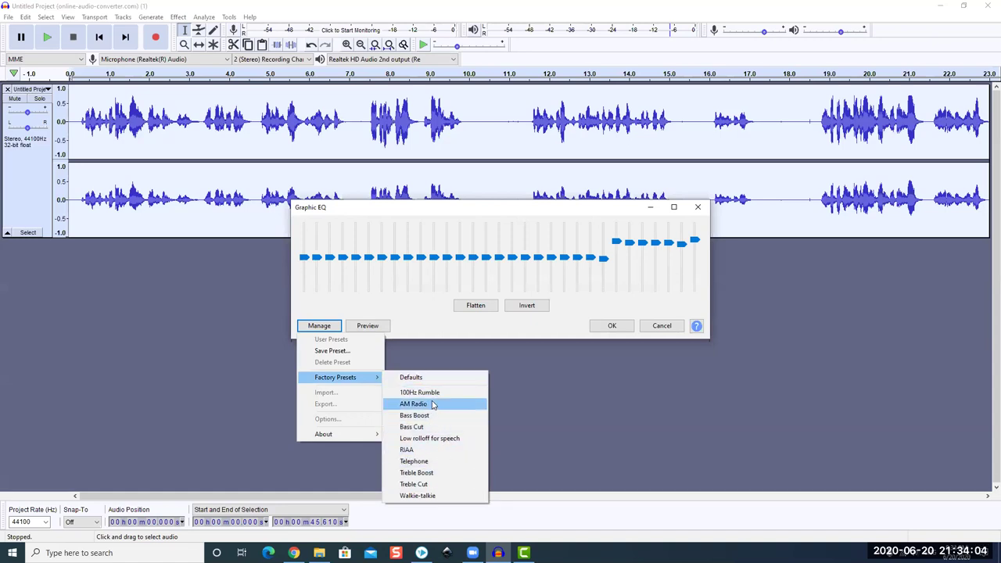
pyautogui.click(463, 248)
pyautogui.click(464, 249)
pyautogui.click(485, 259)
pyautogui.click(575, 250)
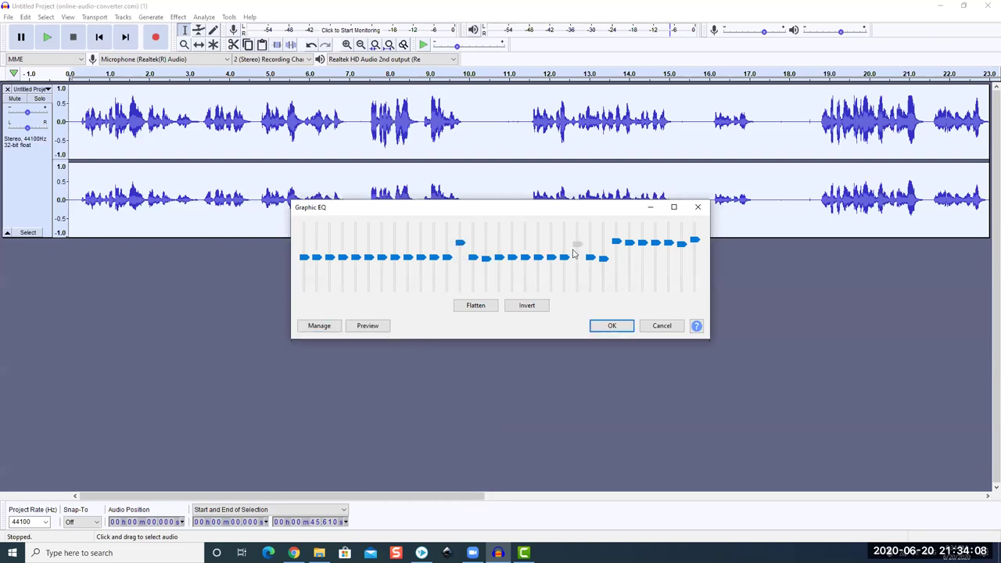
pyautogui.moveTo(564, 258); pyautogui.dragTo(548, 248)
pyautogui.click(318, 326)
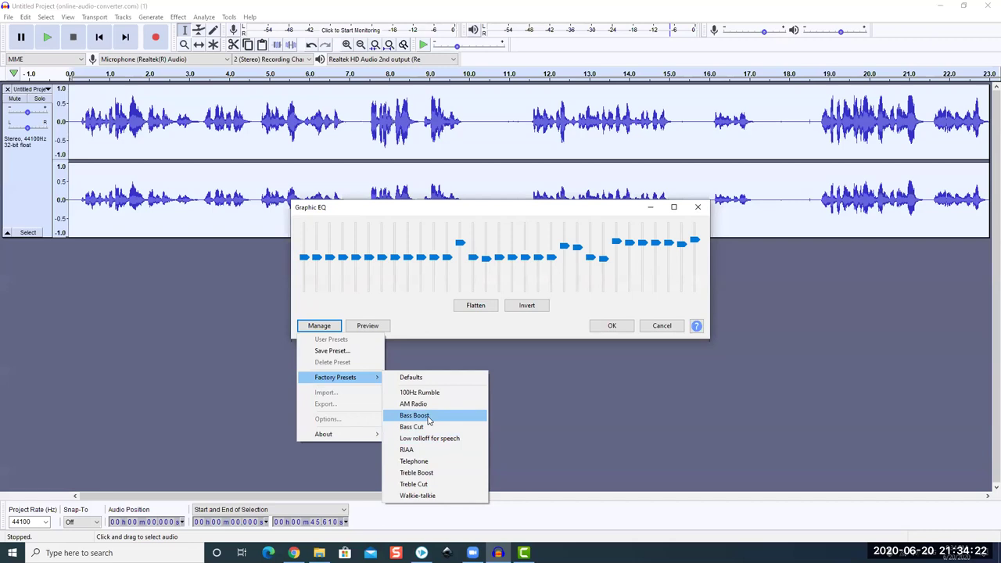
pyautogui.click(660, 327)
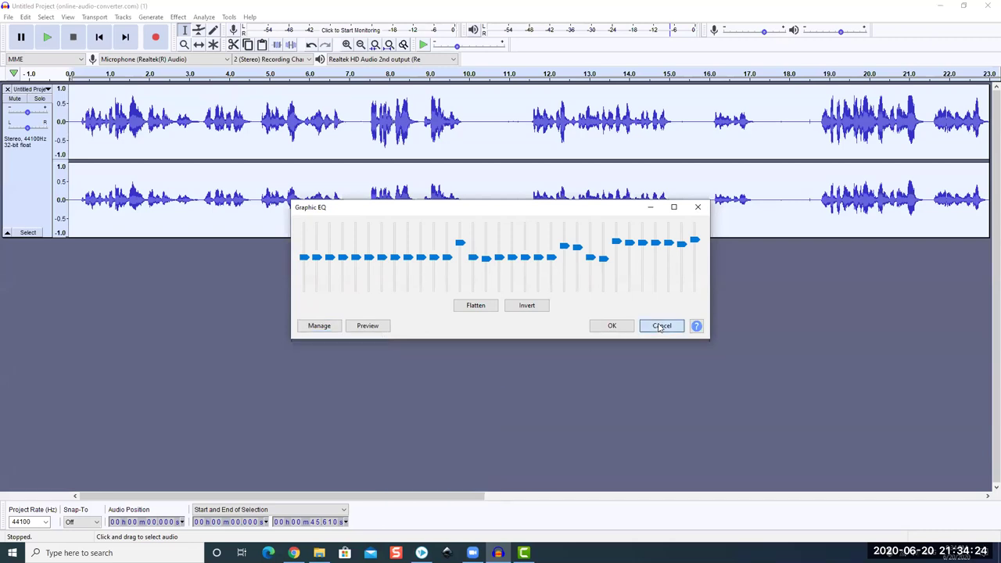
pyautogui.click(661, 326)
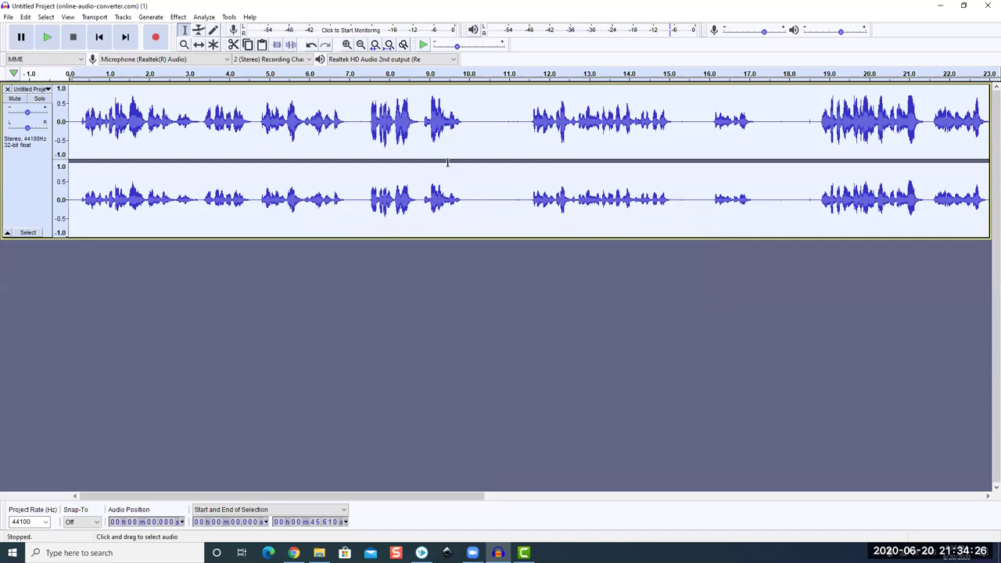
# Load the Bass Boost factory preset in Graphic EQ, preview it, and apply it to the whole track
pyautogui.click(178, 17)
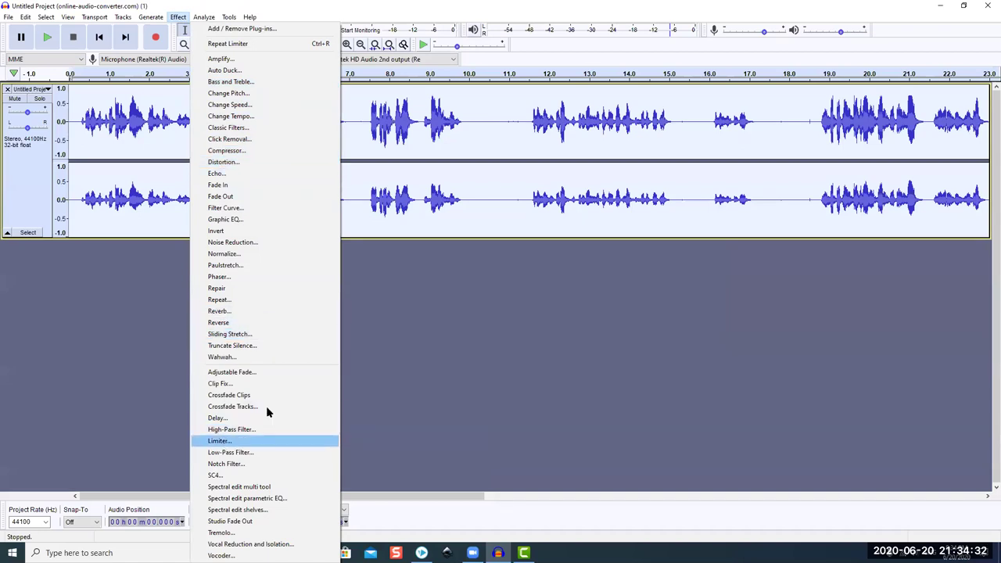
pyautogui.click(234, 220)
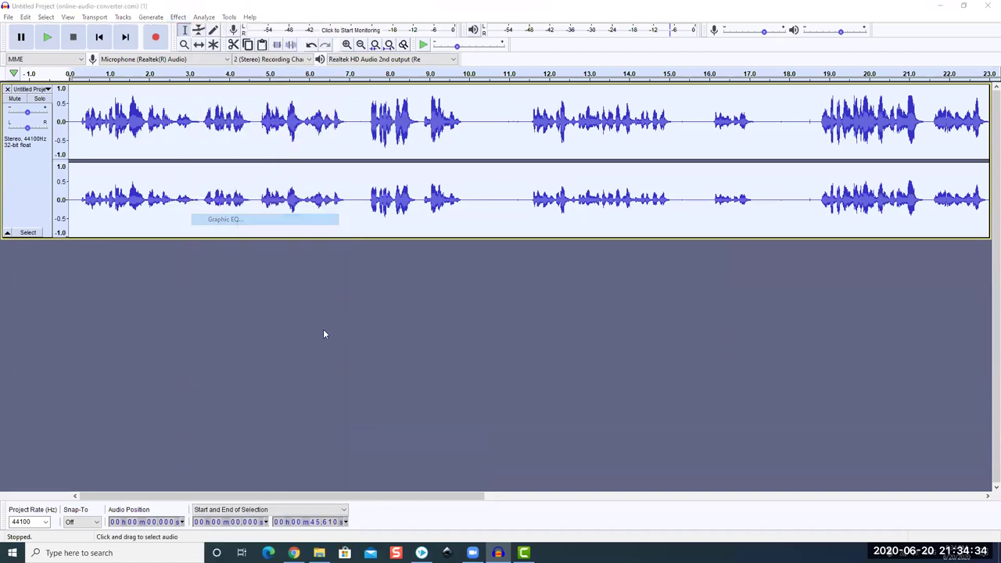
pyautogui.click(319, 325)
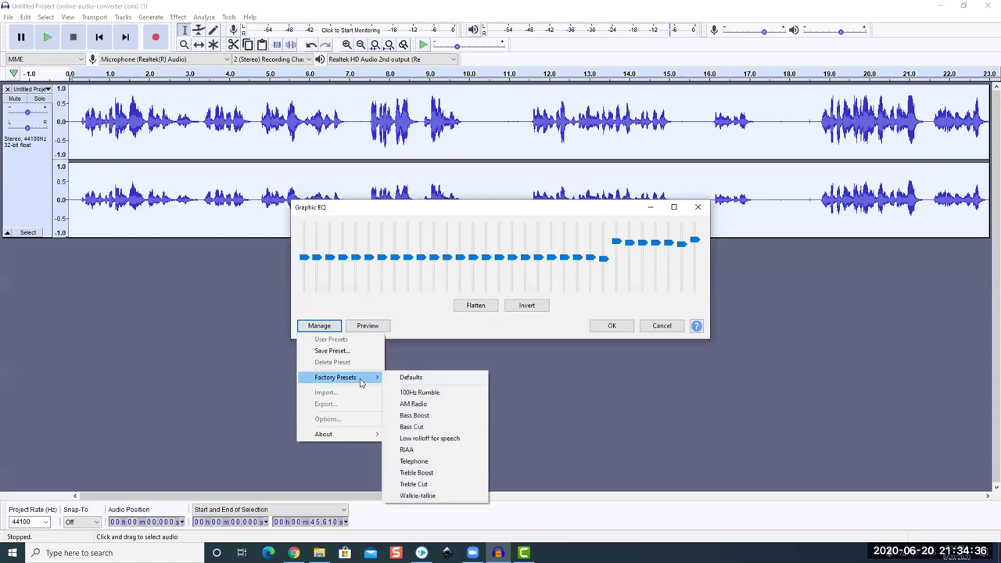
pyautogui.click(414, 415)
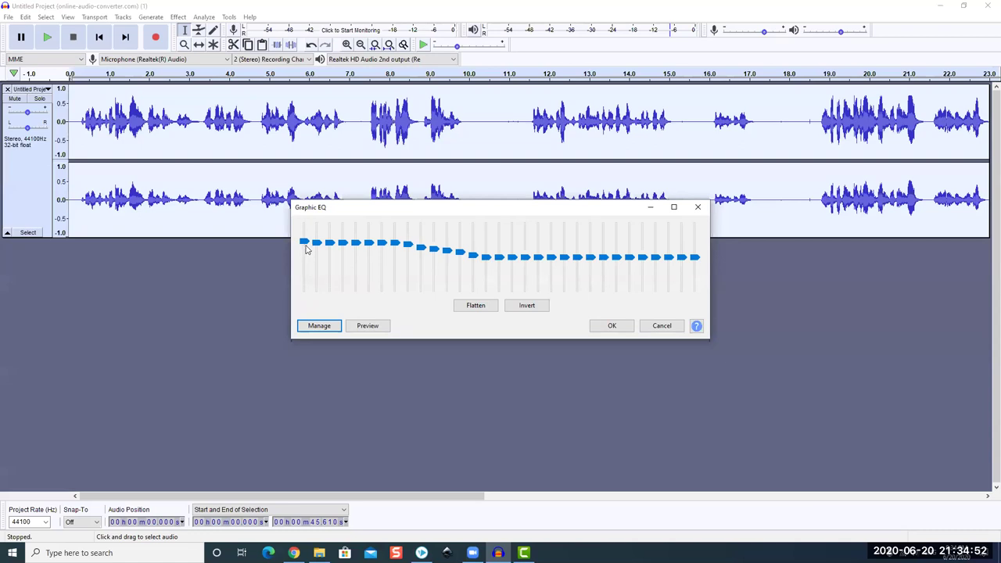
pyautogui.click(374, 327)
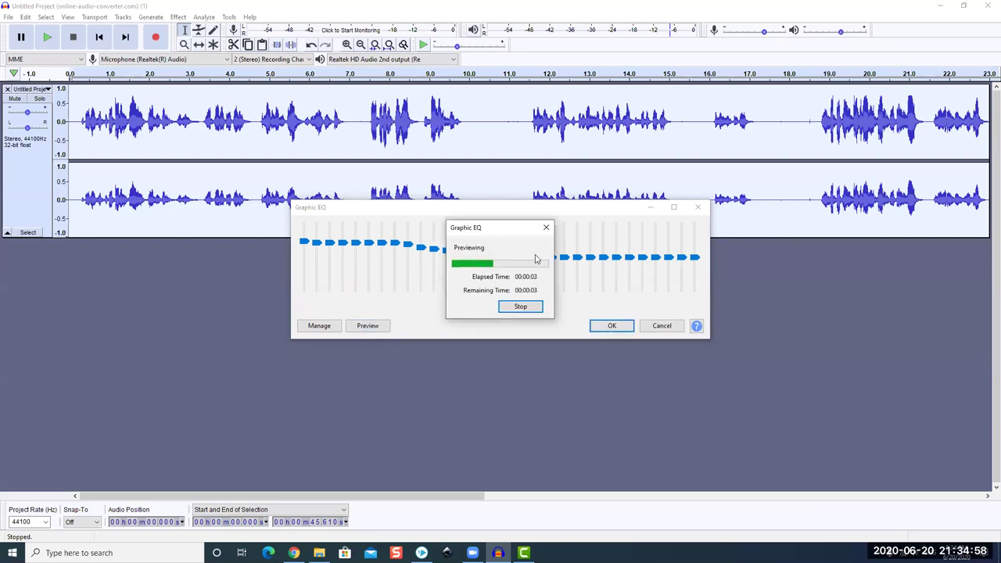
pyautogui.click(546, 228)
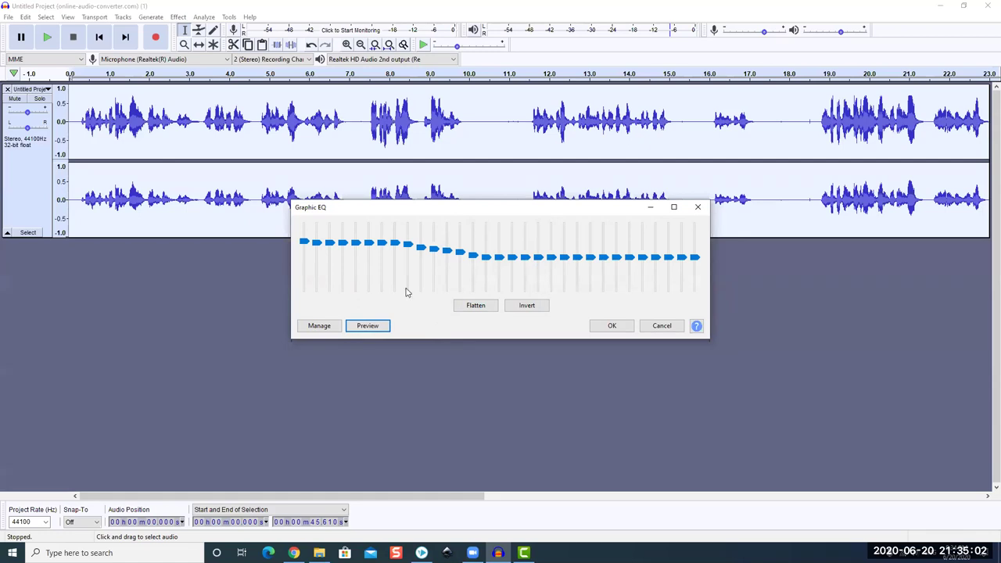
pyautogui.click(612, 327)
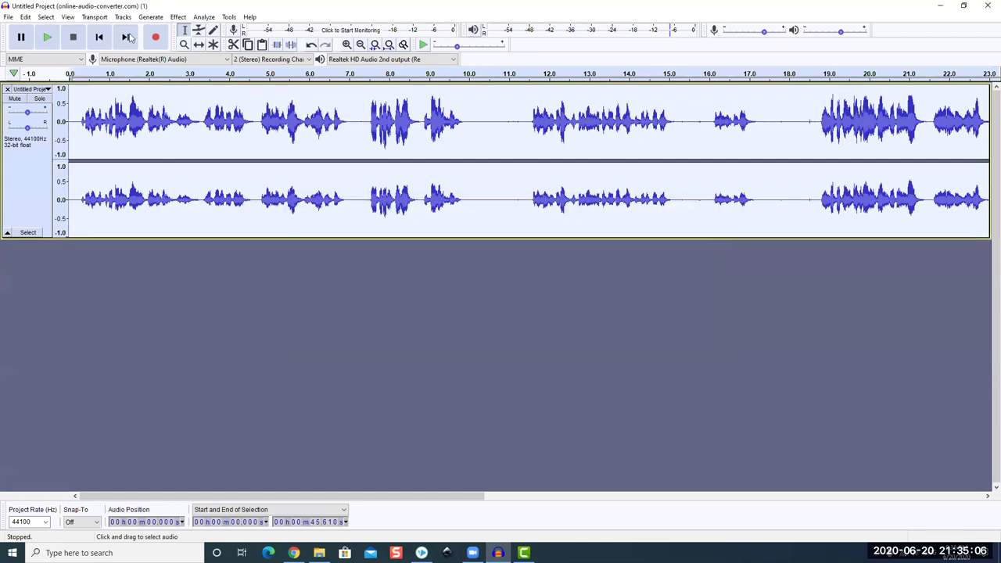
pyautogui.click(177, 16)
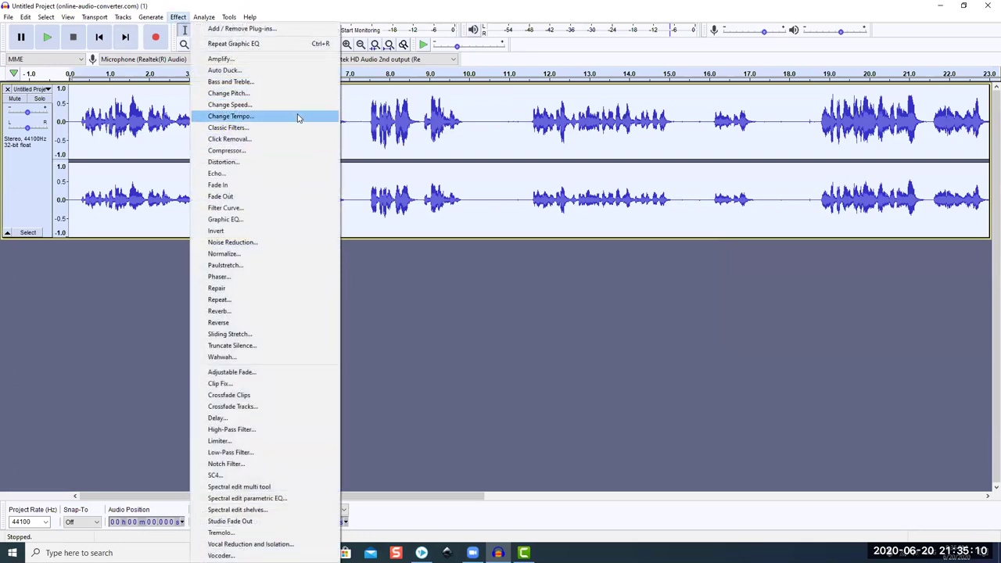
pyautogui.press('a')
pyautogui.moveTo(507, 257)
pyautogui.mouseDown()
pyautogui.moveTo(489, 259)
pyautogui.moveTo(502, 262)
pyautogui.mouseUp()
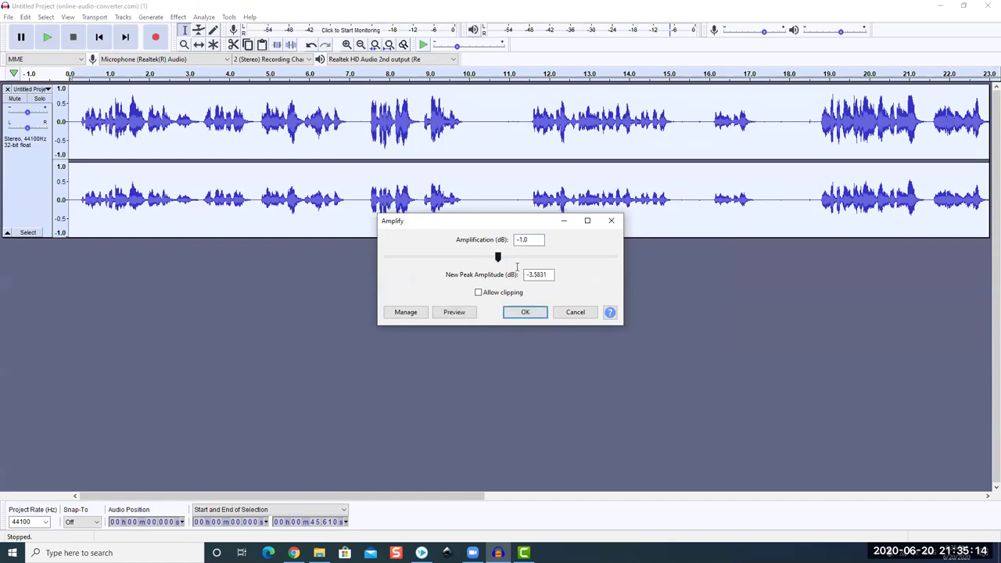
pyautogui.click(582, 312)
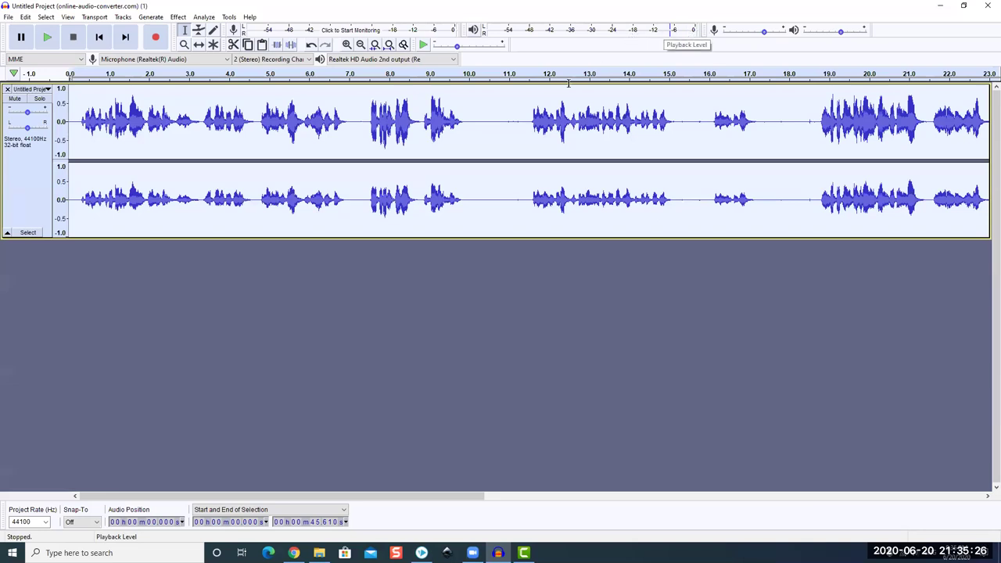
# Play the track from about 7.5 seconds to check its playback level, and pause playback
pyautogui.click(370, 125)
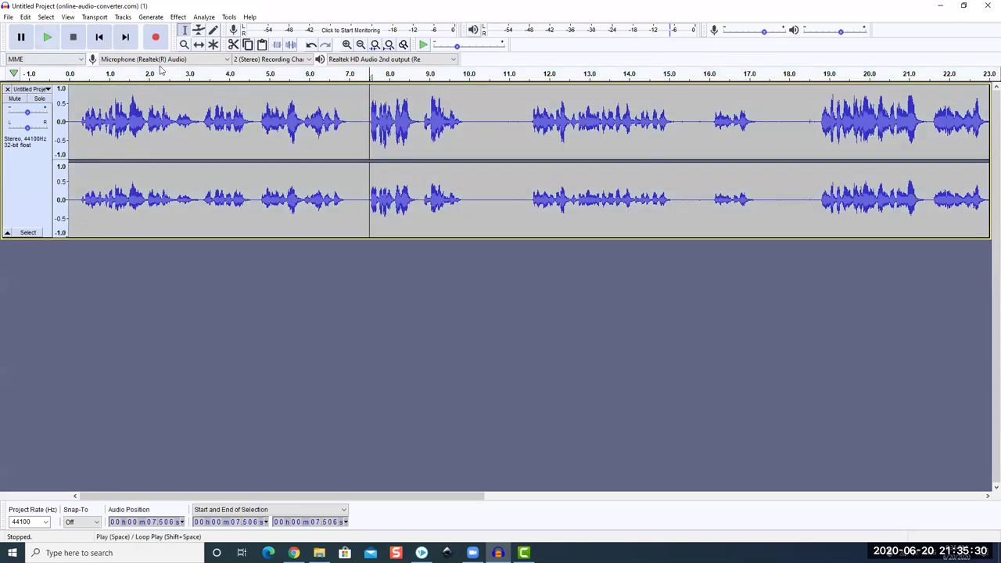
pyautogui.press('space')
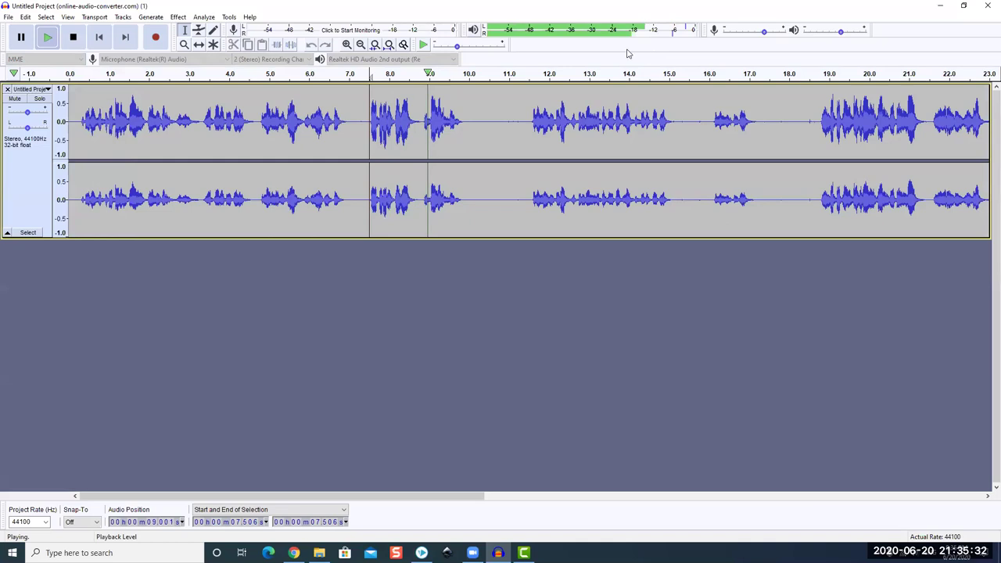
pyautogui.click(48, 38)
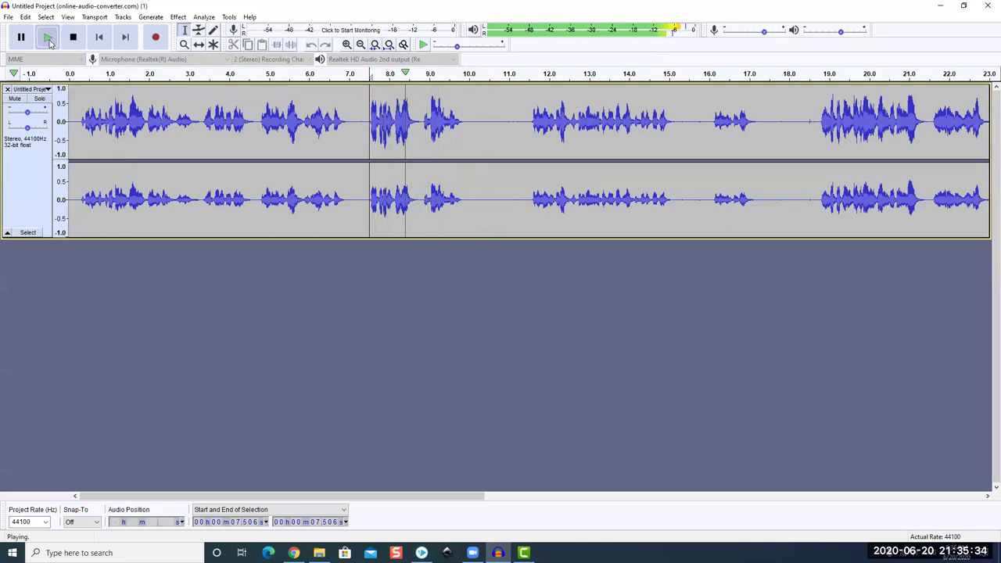
pyautogui.press('p')
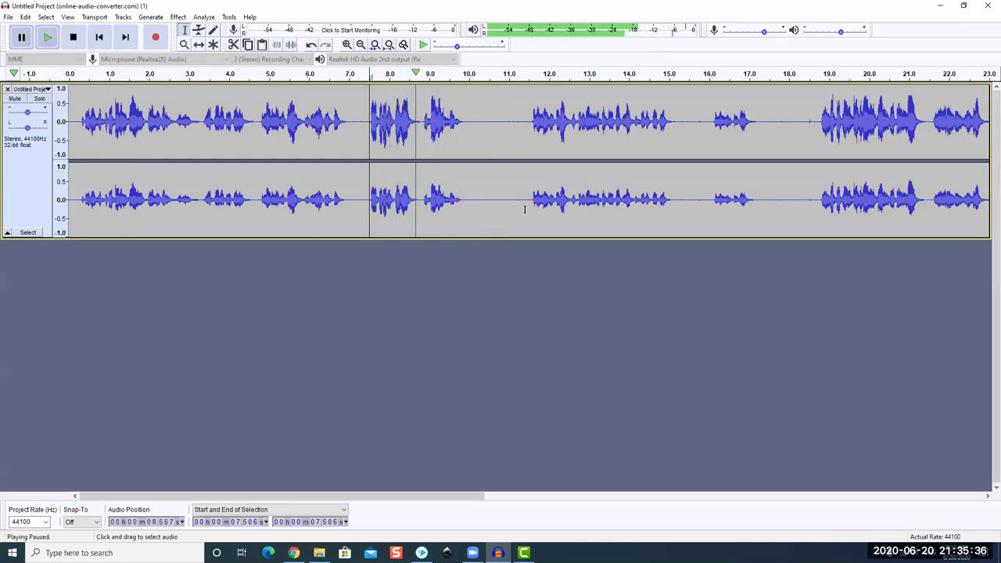
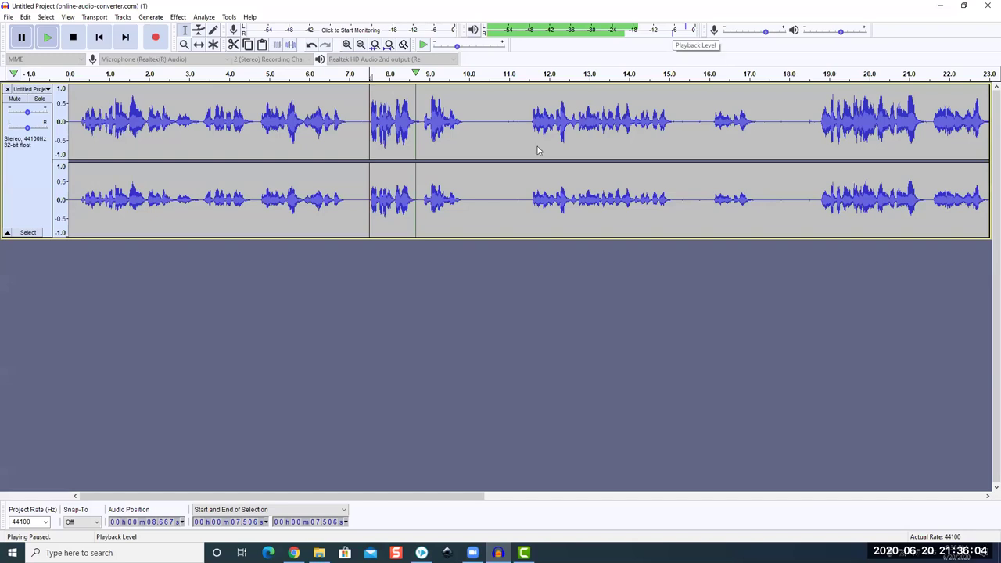
# Select all the audio and amplify it by 2.2 dB without allowing clipping
pyautogui.hotkey('ctrl', 'a')
pyautogui.click(179, 16)
pyautogui.press('Return')
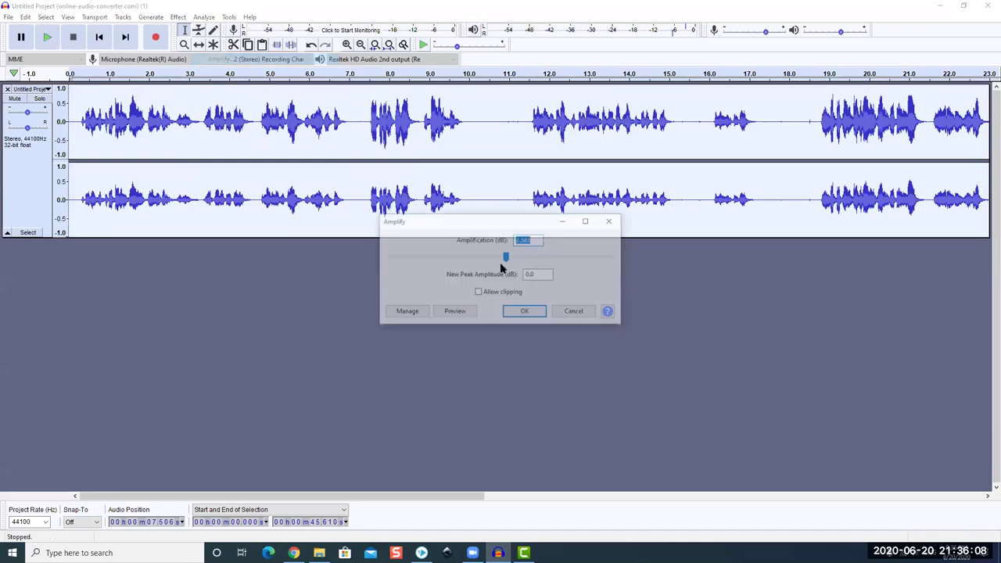
pyautogui.moveTo(506, 261); pyautogui.dragTo(510, 258)
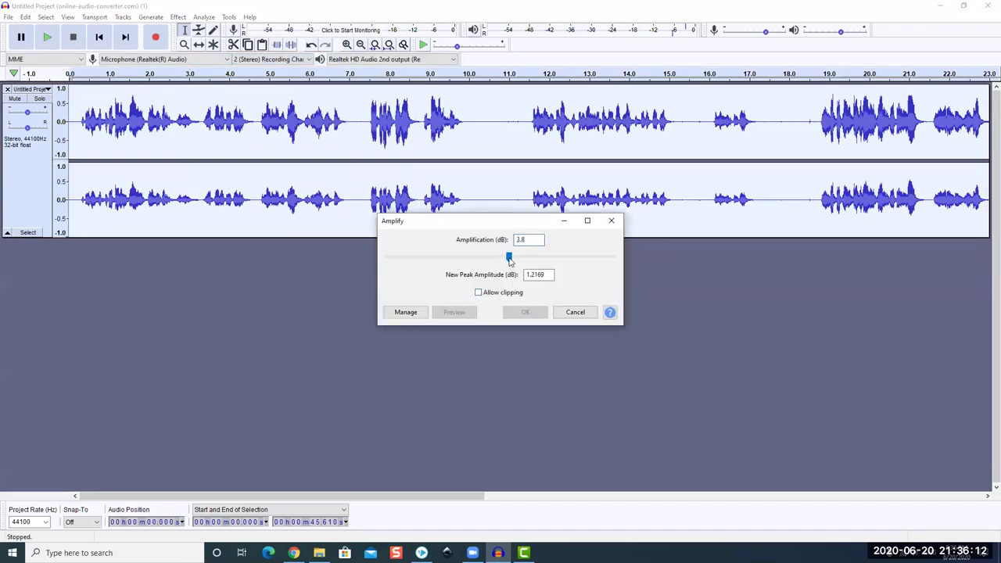
pyautogui.moveTo(509, 262); pyautogui.dragTo(507, 268)
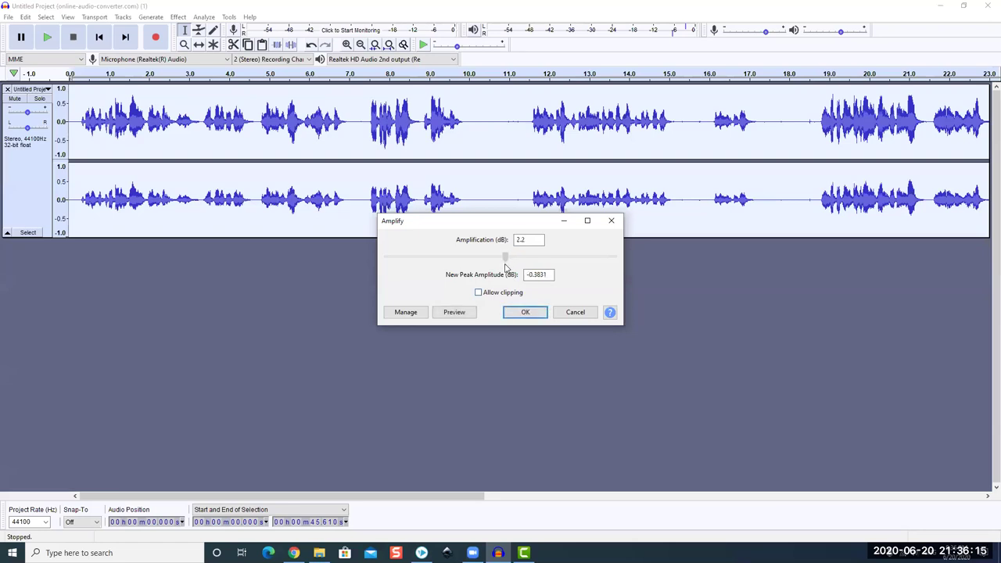
pyautogui.click(525, 313)
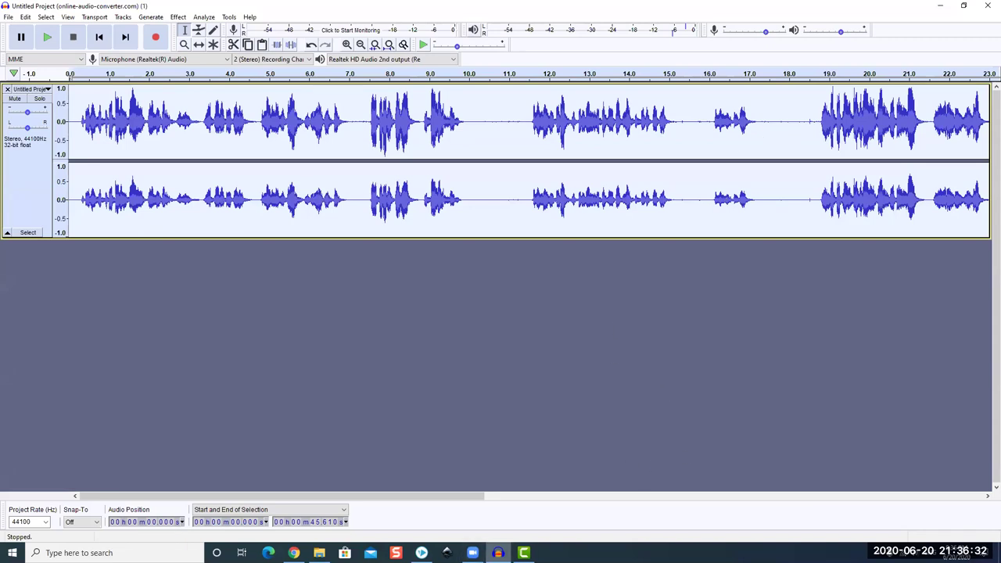
# Switch to Camtasia 2019 for a look, and launch GIMP 2.10.18 and dismiss its About window
pyautogui.moveTo(524, 553)
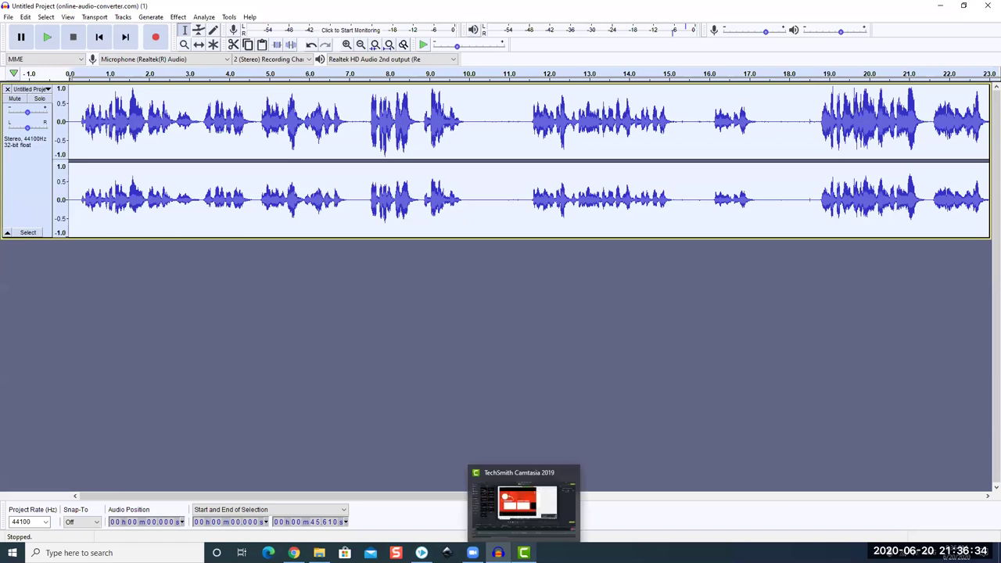
pyautogui.click(524, 553)
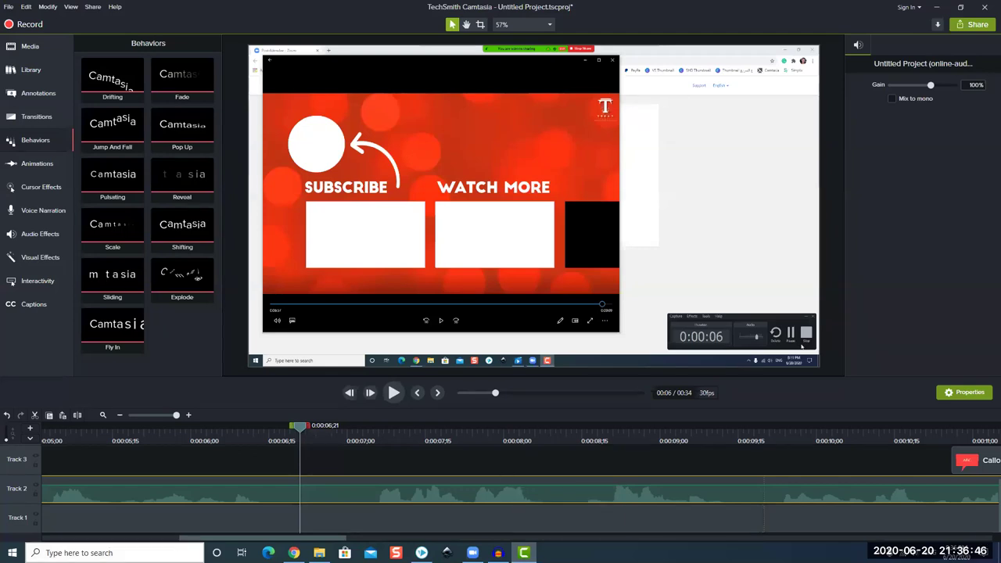
pyautogui.click(117, 553)
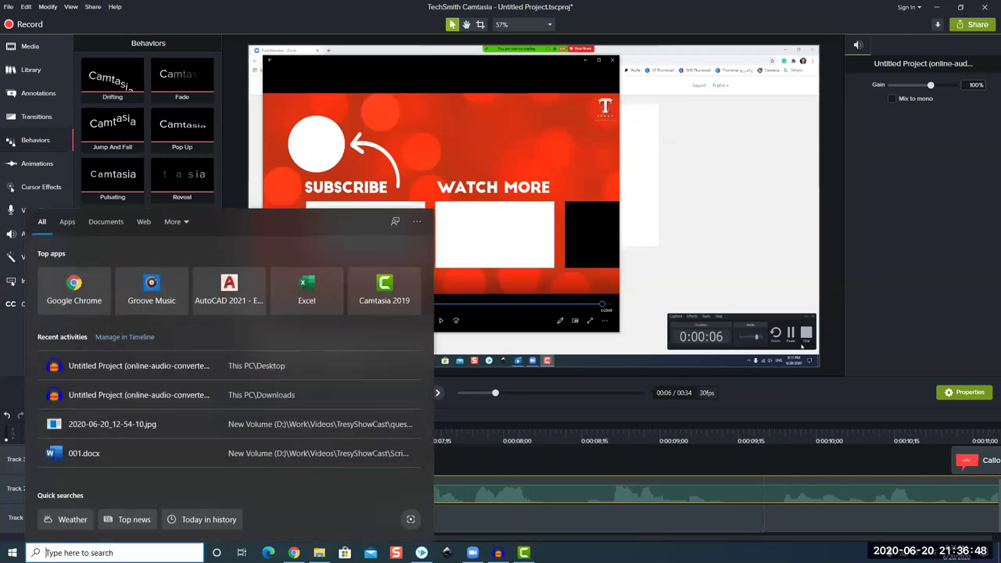
pyautogui.write('gimp')
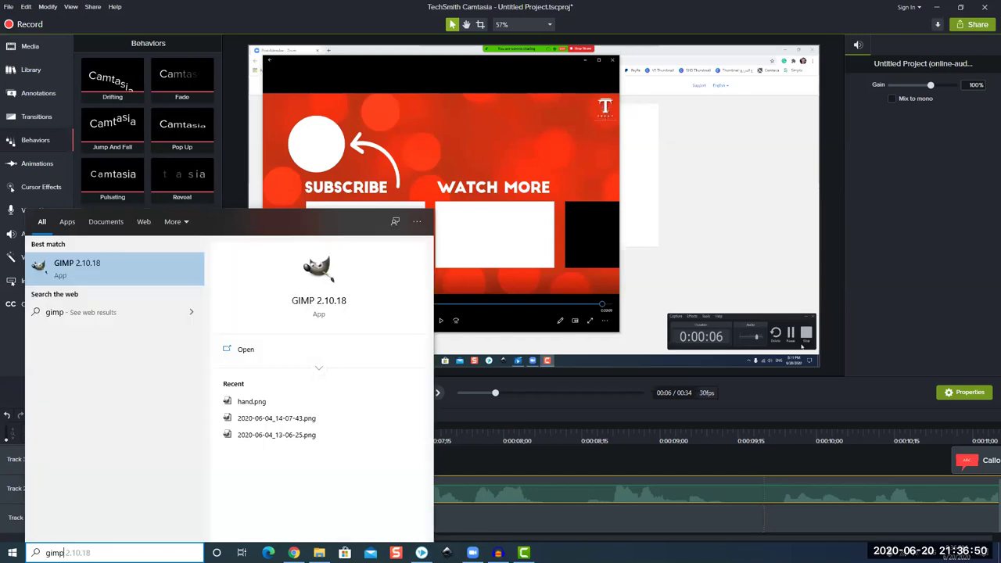
pyautogui.press('Return')
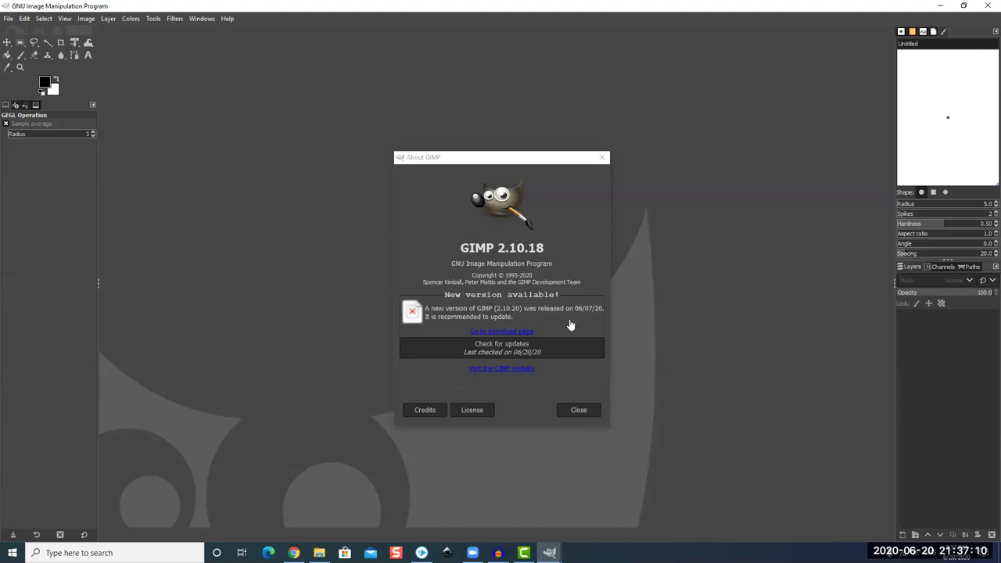
pyautogui.click(579, 409)
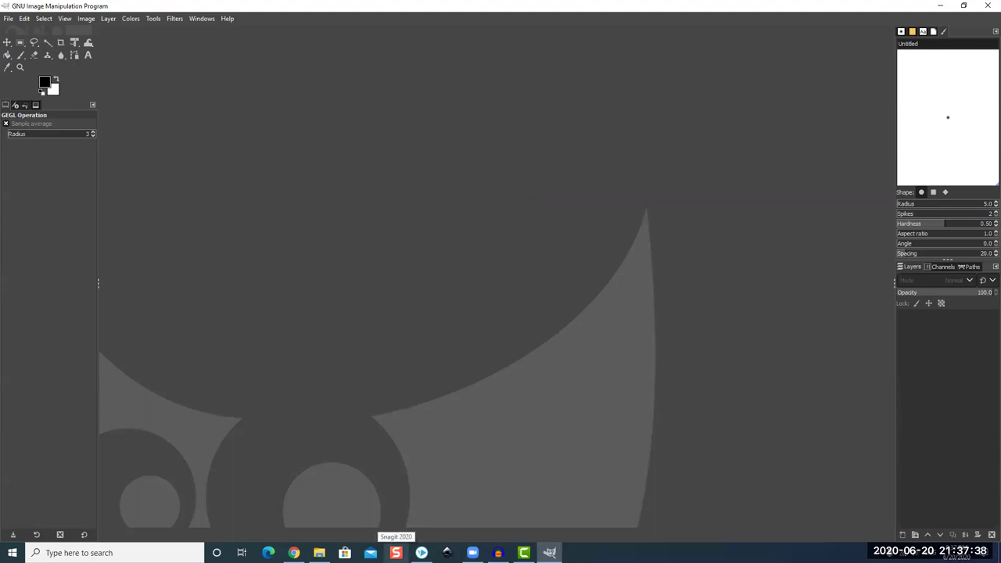
# Capture a region of about 1120 x 628 pixels of the empty GIMP canvas area with Snagit
pyautogui.moveTo(527, 545)
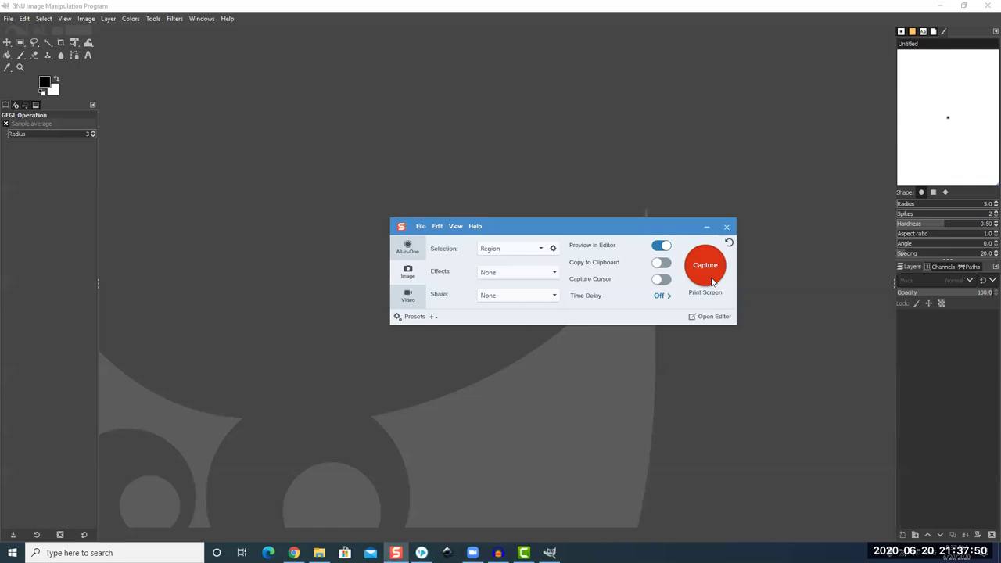
pyautogui.click(706, 281)
pyautogui.moveTo(199, 172); pyautogui.dragTo(783, 497)
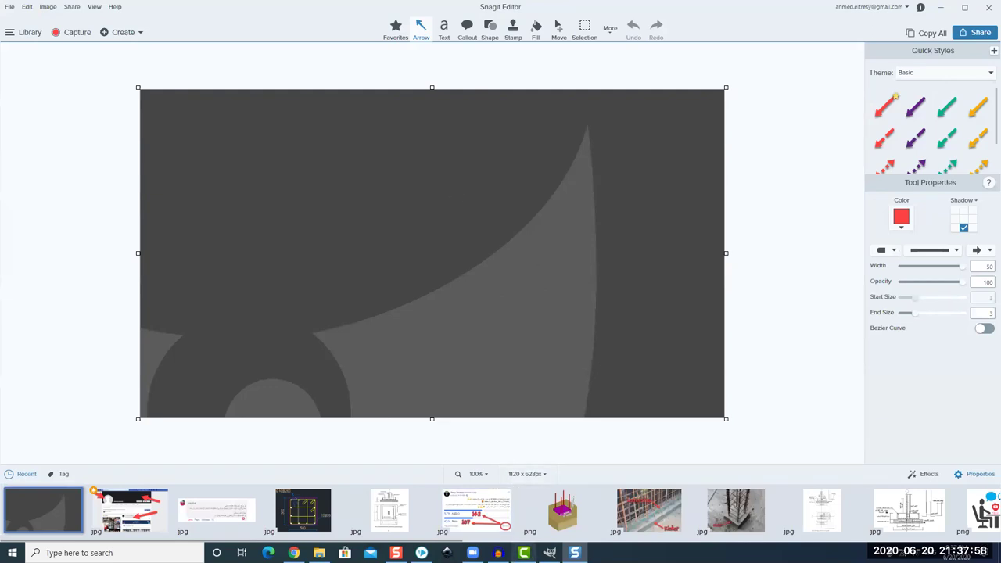
# Switch to VideoScribe and add the text "bim arabia" in the BASIC font to the scribe
pyautogui.hotkey('alt', 'Tab')
pyautogui.hotkey('alt', 'Tab')
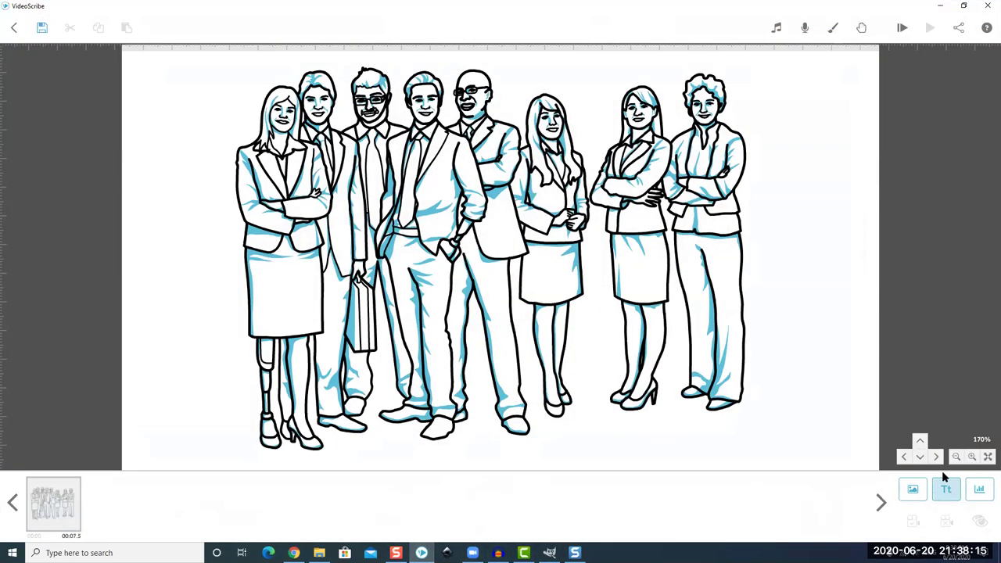
pyautogui.click(947, 488)
pyautogui.write('bim ')
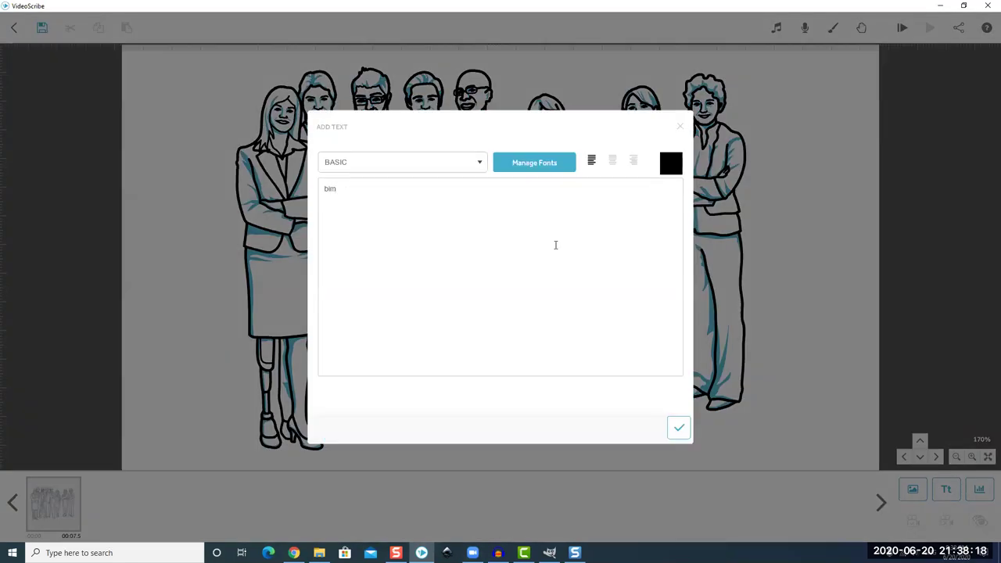
pyautogui.write('arabia')
pyautogui.click(679, 428)
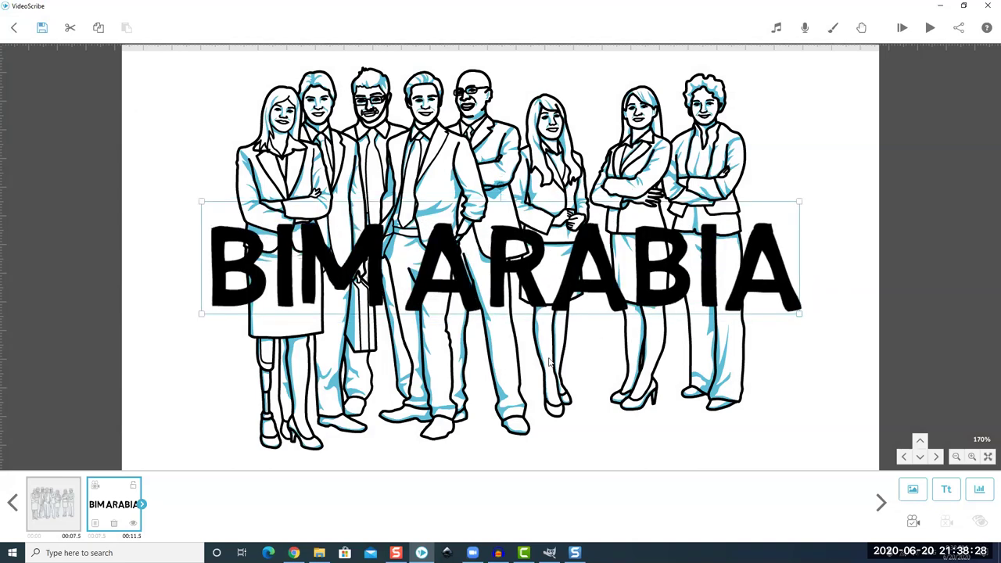
# Move the BIM ARABIA text below the people image and preview the scribe from the current element
pyautogui.scroll(-3, 551, 368)
pyautogui.scroll(-1, 615, 364)
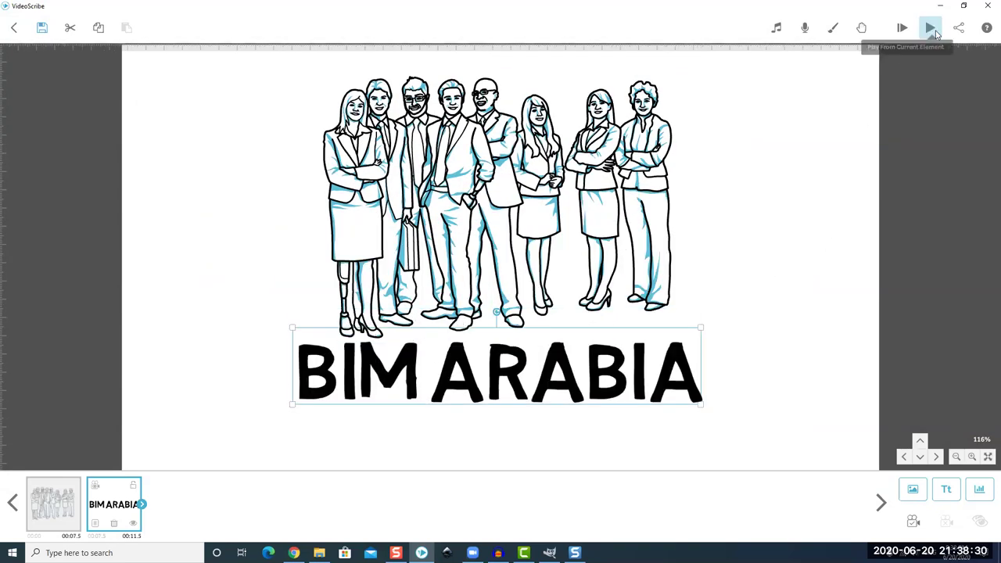
pyautogui.click(930, 28)
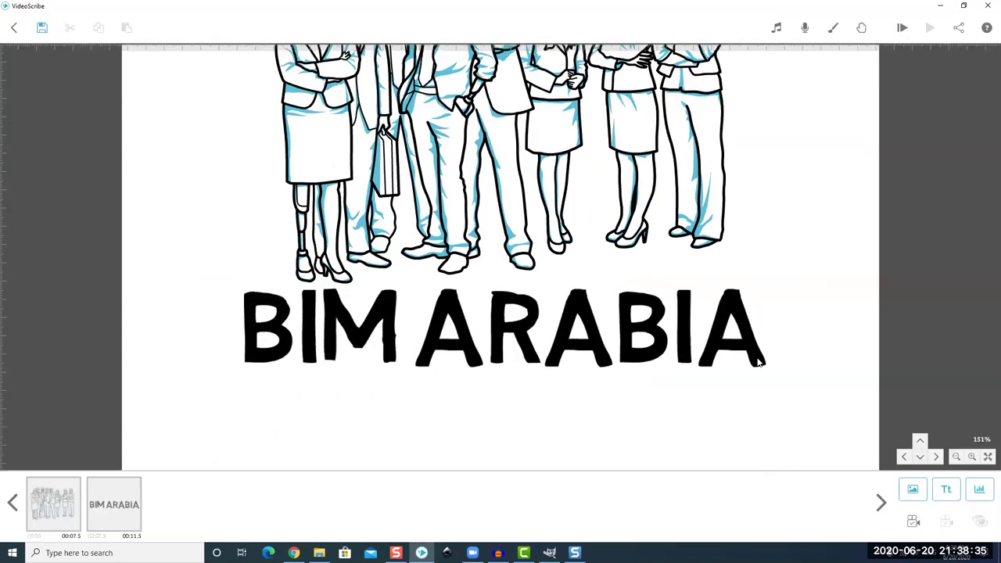
# Try to replace the BIM ARABIA wording with the Arabic text "بيم ارابيا" in the Basic font
pyautogui.click(592, 304)
pyautogui.doubleClick(592, 304)
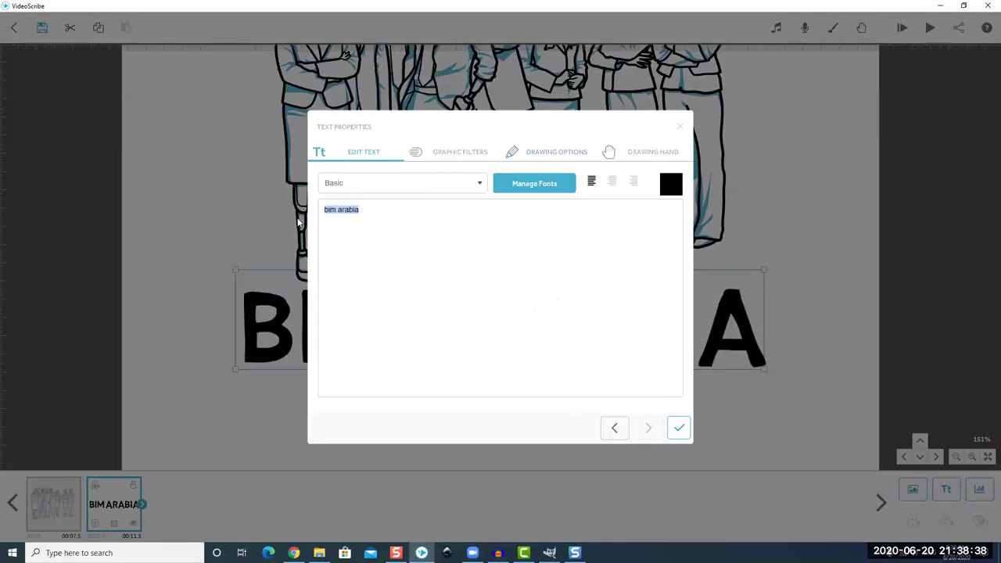
pyautogui.write('بي')
pyautogui.press('BackSpace')
pyautogui.write('رابيا')
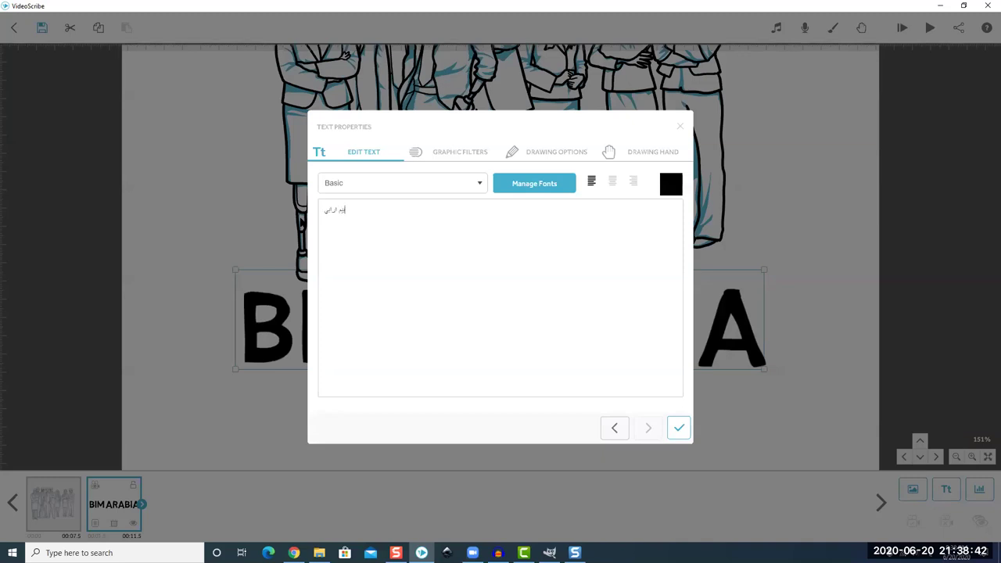
pyautogui.click(678, 428)
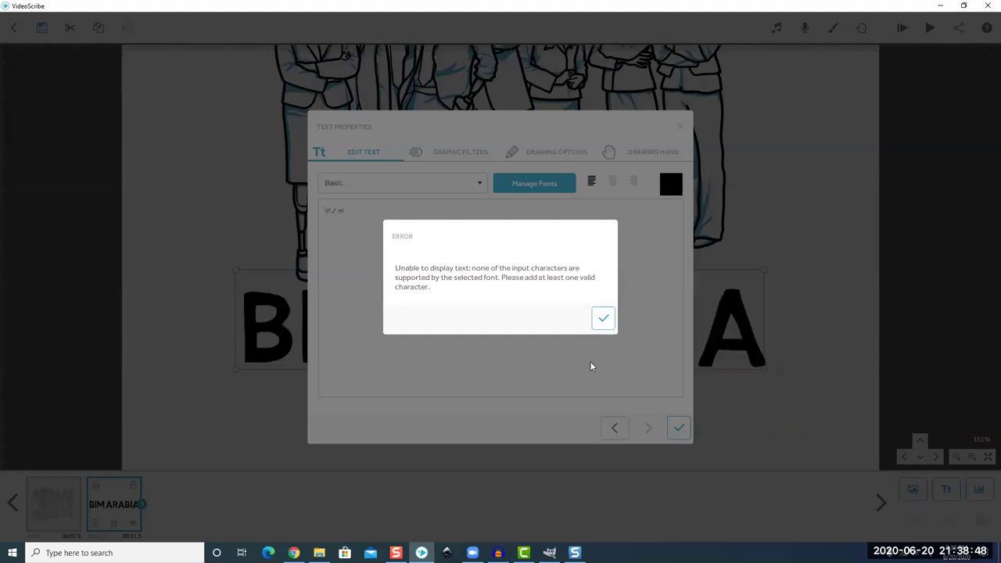
pyautogui.click(602, 327)
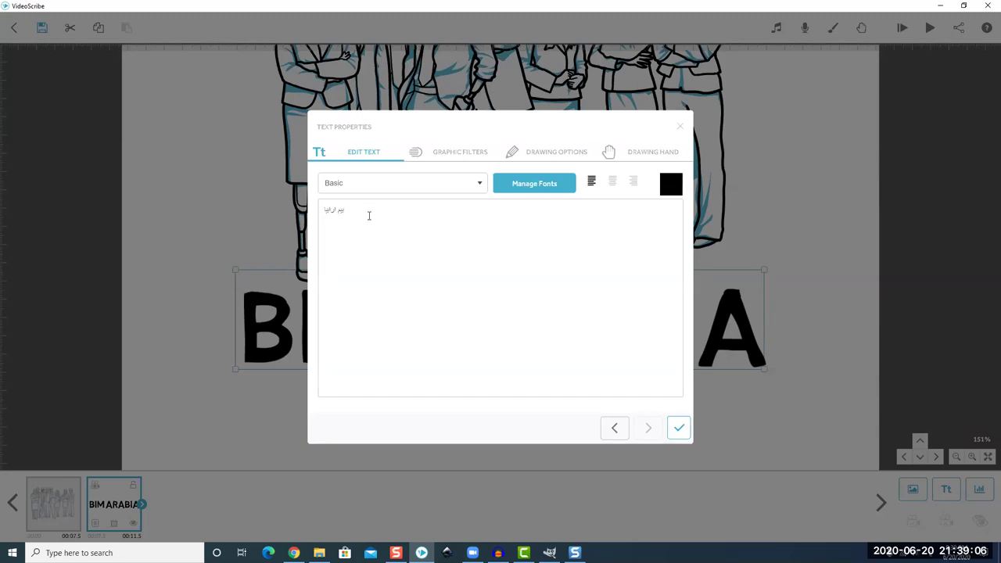
# Copy the Arabic text "بيم ارابيا" from the text properties and switch to Inkscape
pyautogui.hotkey('ctrl', 'a')
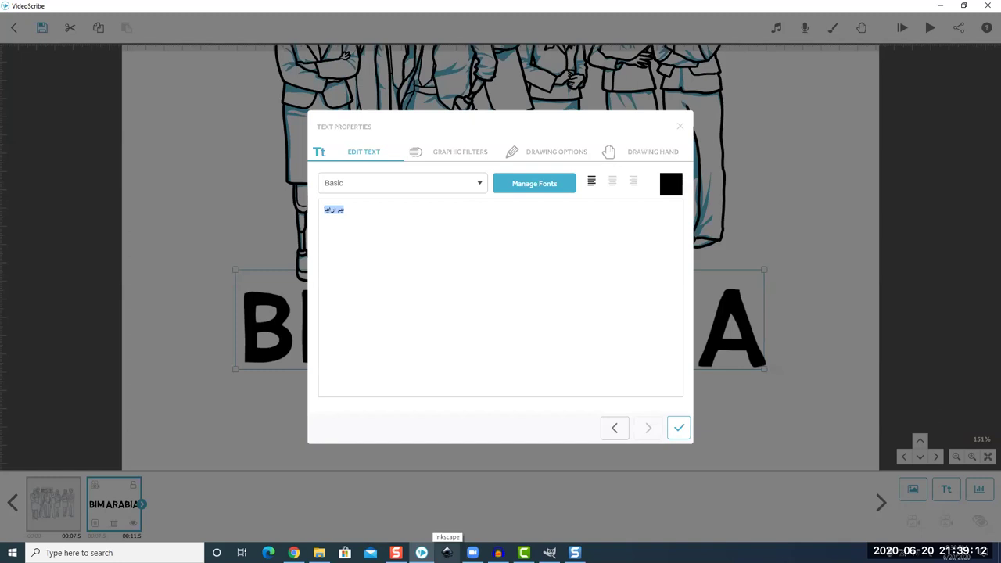
pyautogui.rightClick(332, 209)
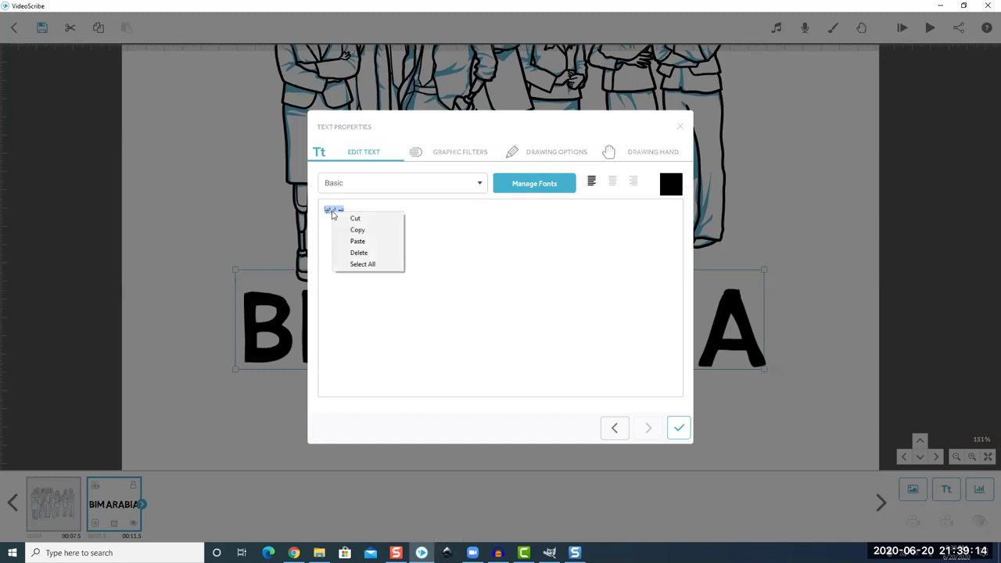
pyautogui.click(356, 229)
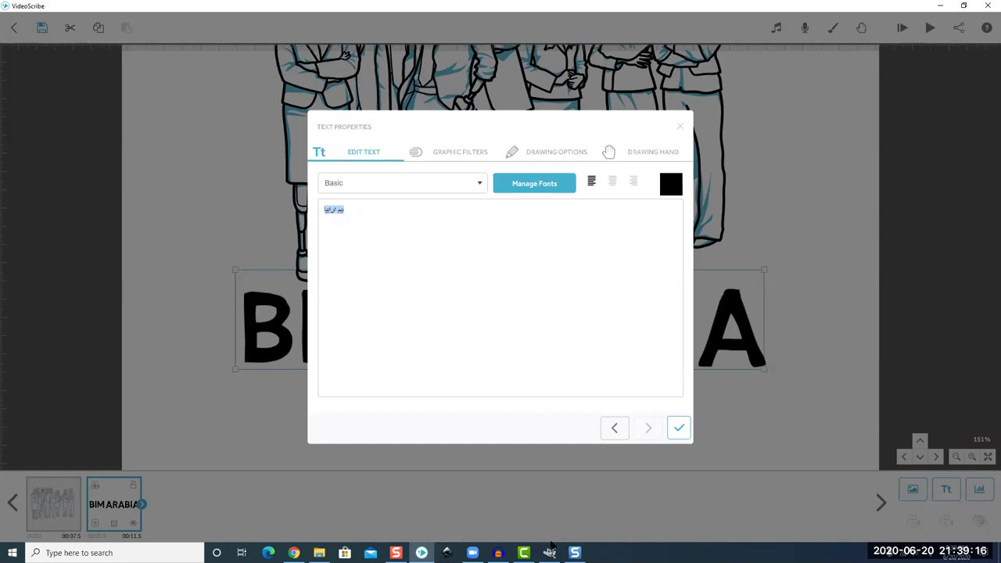
pyautogui.click(446, 553)
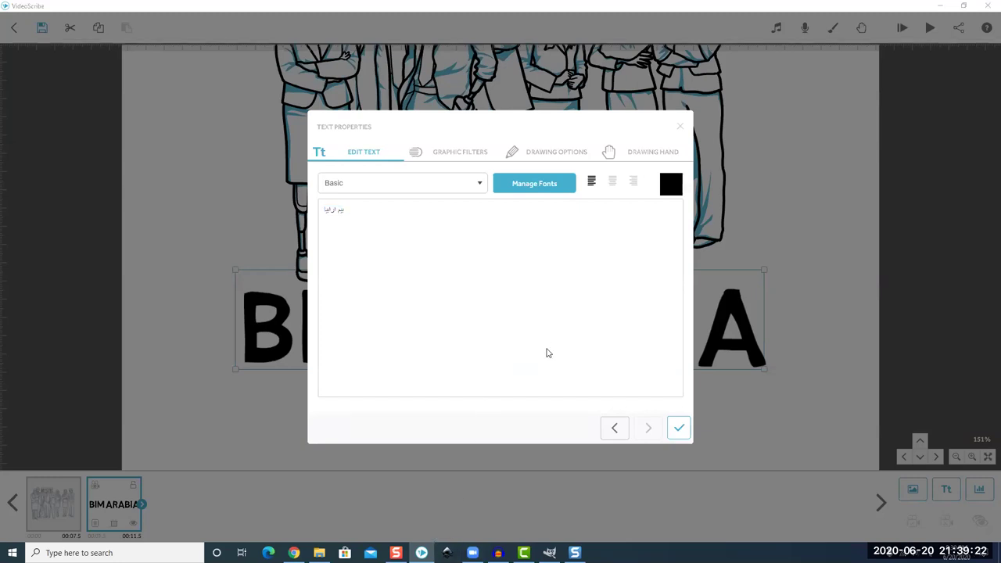
pyautogui.hotkey('shift', 'ctrl', 'e')
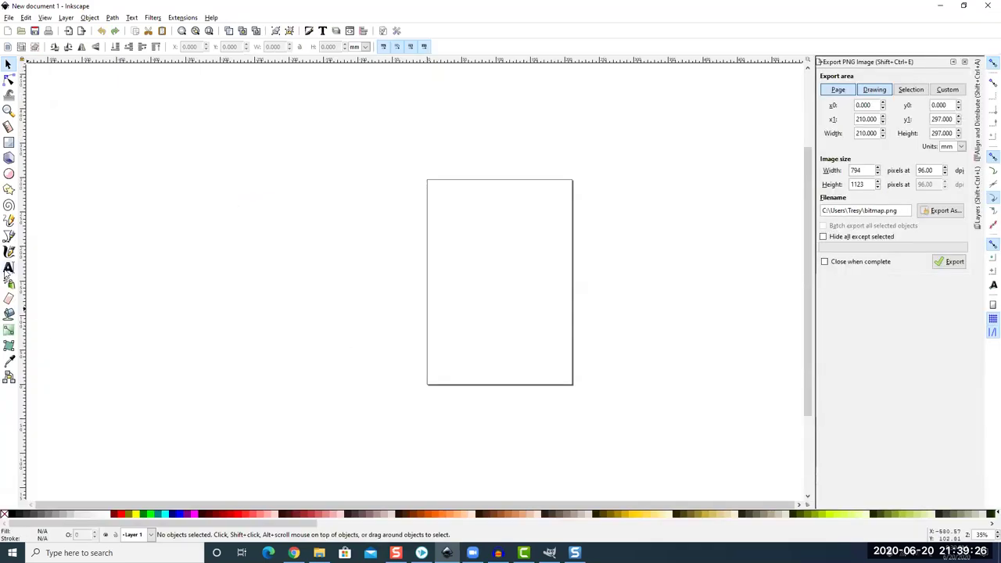
# Paste the copied Arabic text as a new text object near the middle of the blank page
pyautogui.click(8, 267)
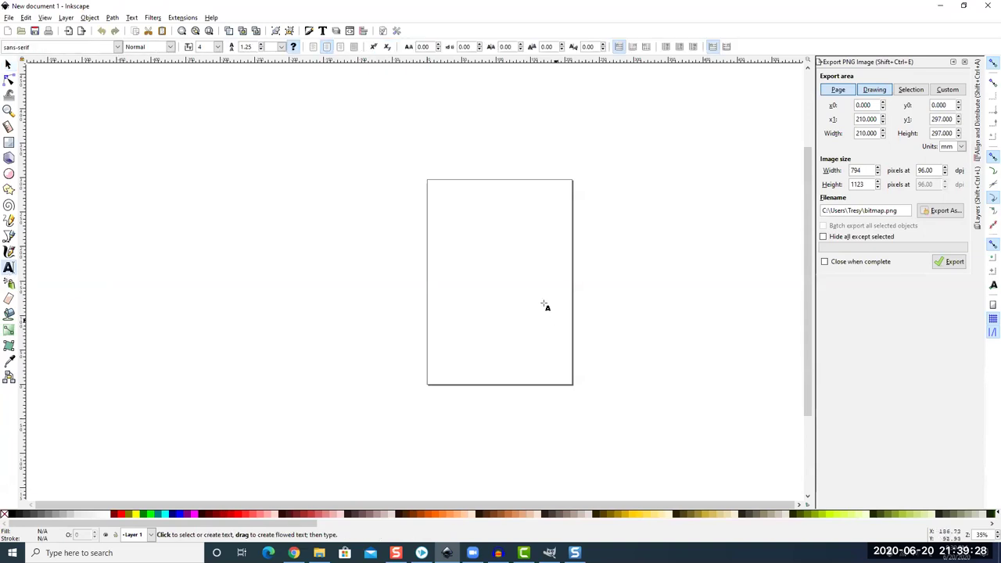
pyautogui.click(515, 283)
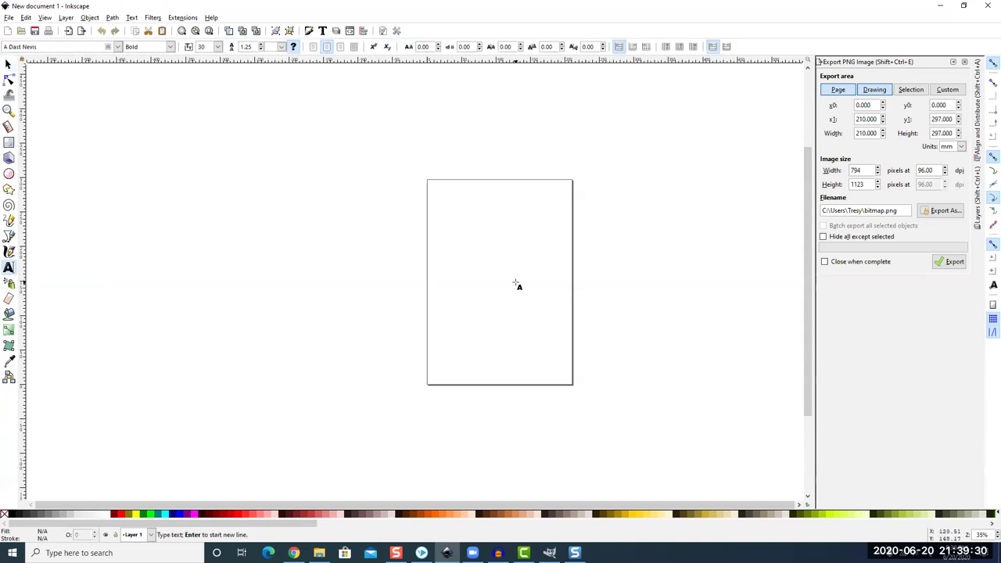
pyautogui.hotkey('ctrl', 'v')
pyautogui.press('3')
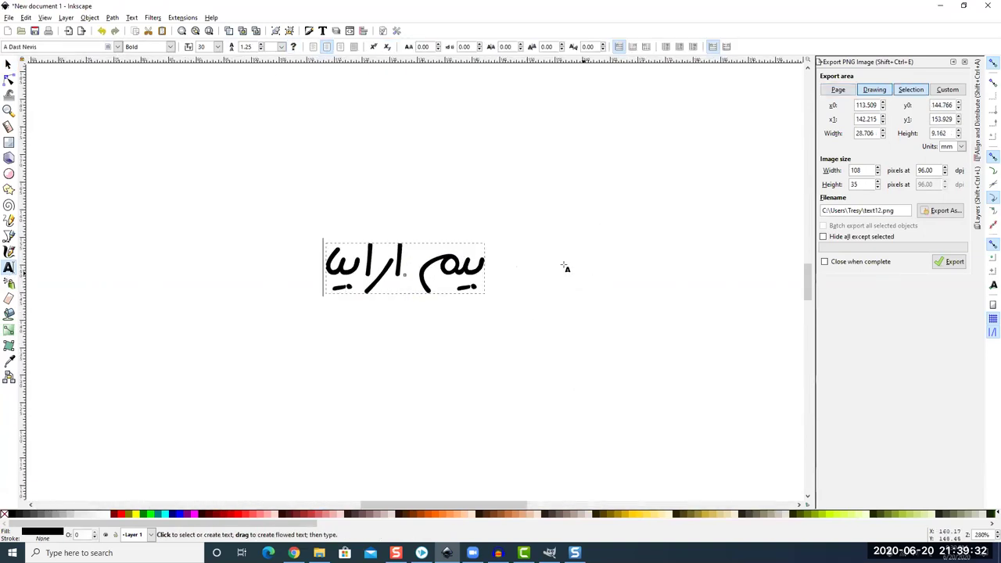
# Select the whole Arabic text, browse the available fonts, and try right alignment before returning to center alignment
pyautogui.hotkey('ctrl', 'a')
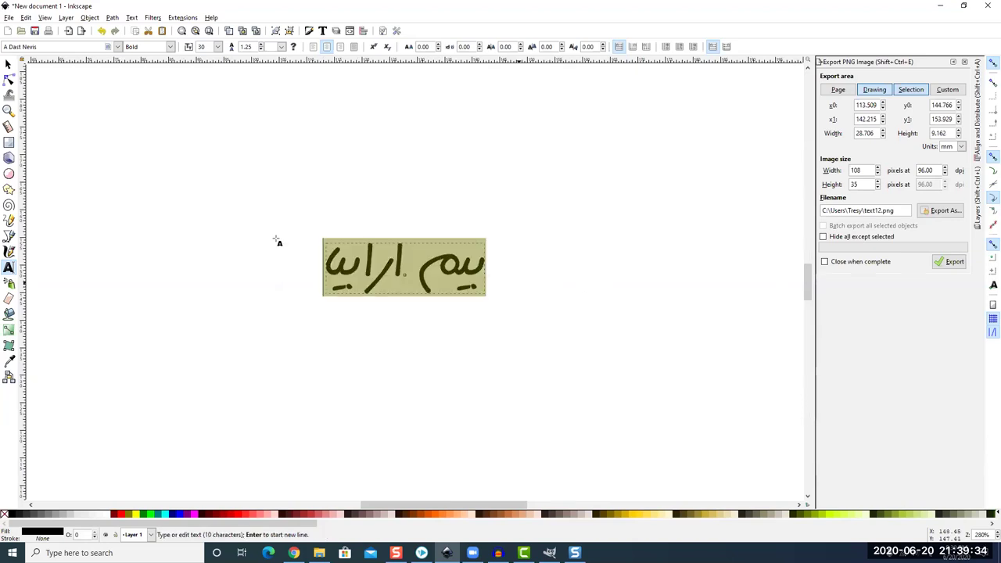
pyautogui.click(117, 46)
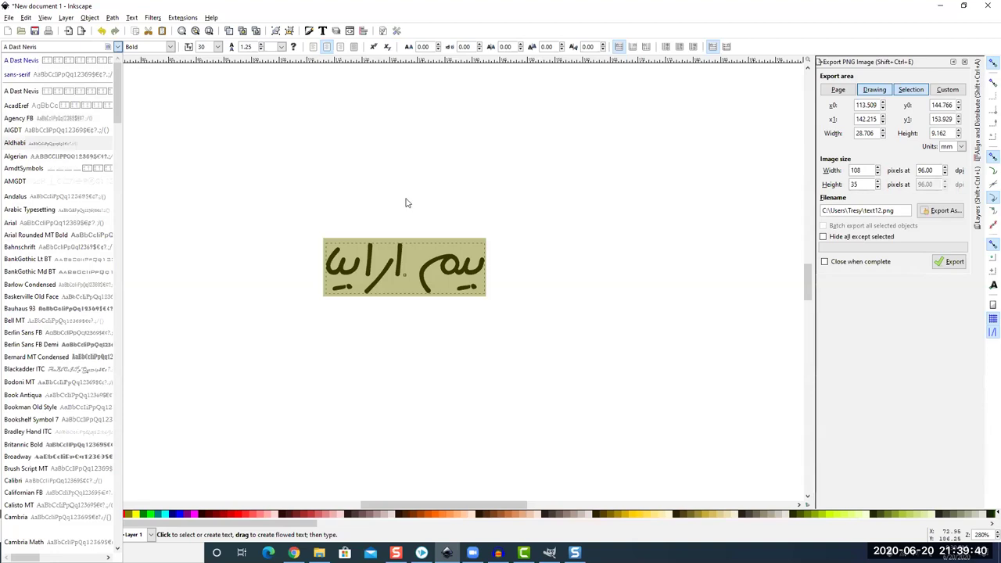
pyautogui.click(431, 245)
pyautogui.click(339, 48)
pyautogui.click(340, 48)
pyautogui.click(326, 48)
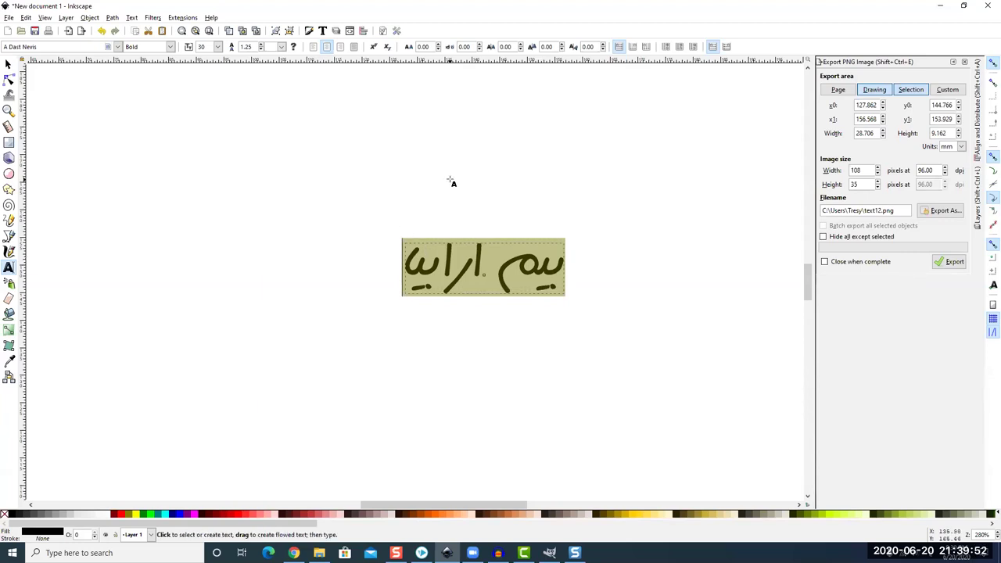
# Resize the page to the Arabic text and convert the text object to a path
pyautogui.hotkey('ctrl', 'shift', 'r')
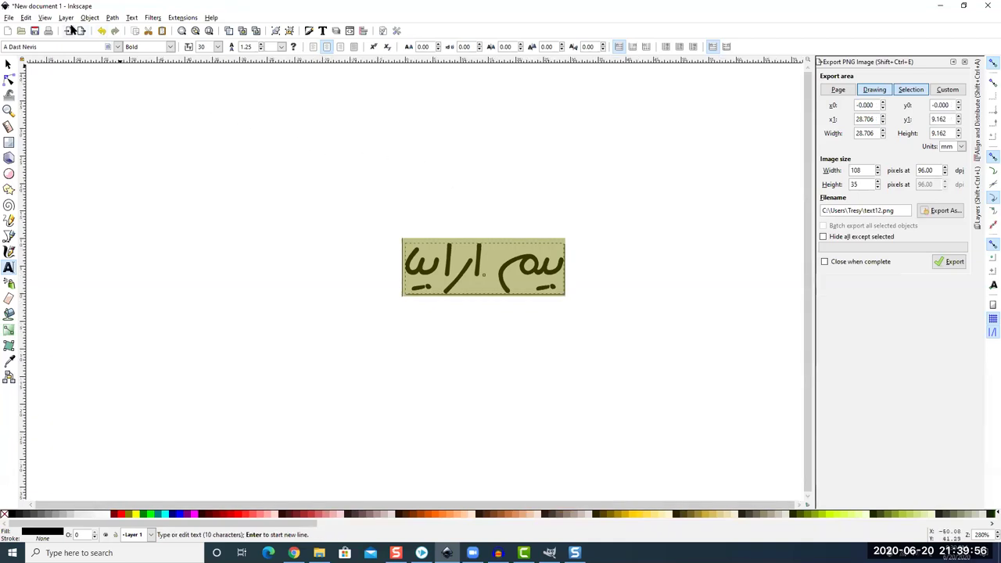
pyautogui.click(28, 18)
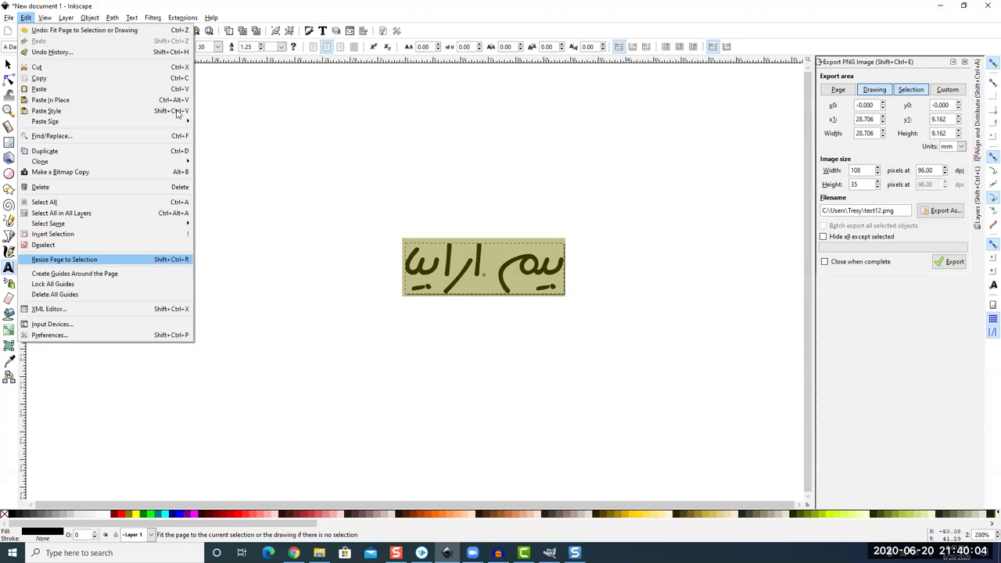
pyautogui.moveTo(113, 17)
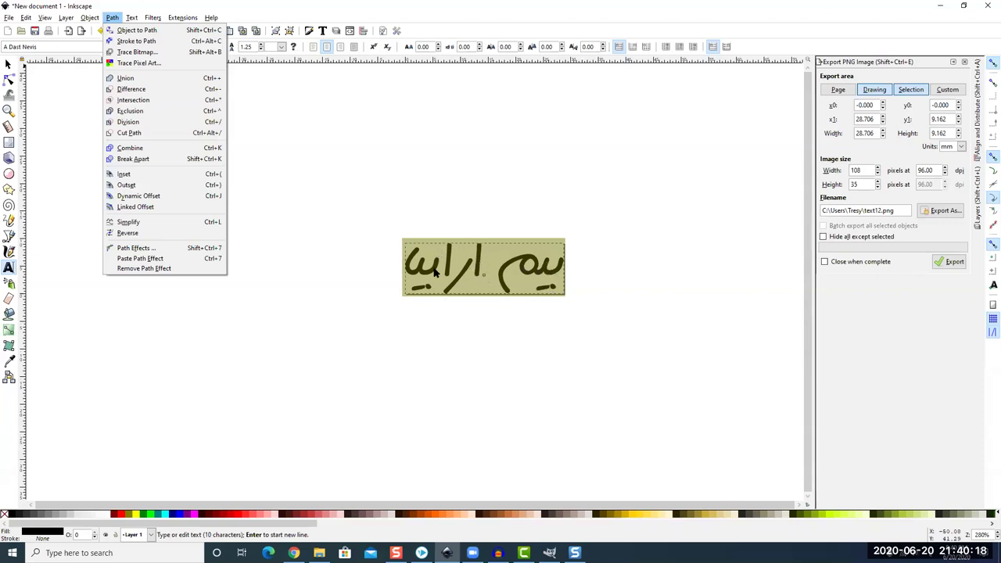
pyautogui.click(163, 36)
# Save the drawing to the Desktop as drawing-41.svg in Inkscape SVG format
pyautogui.click(7, 18)
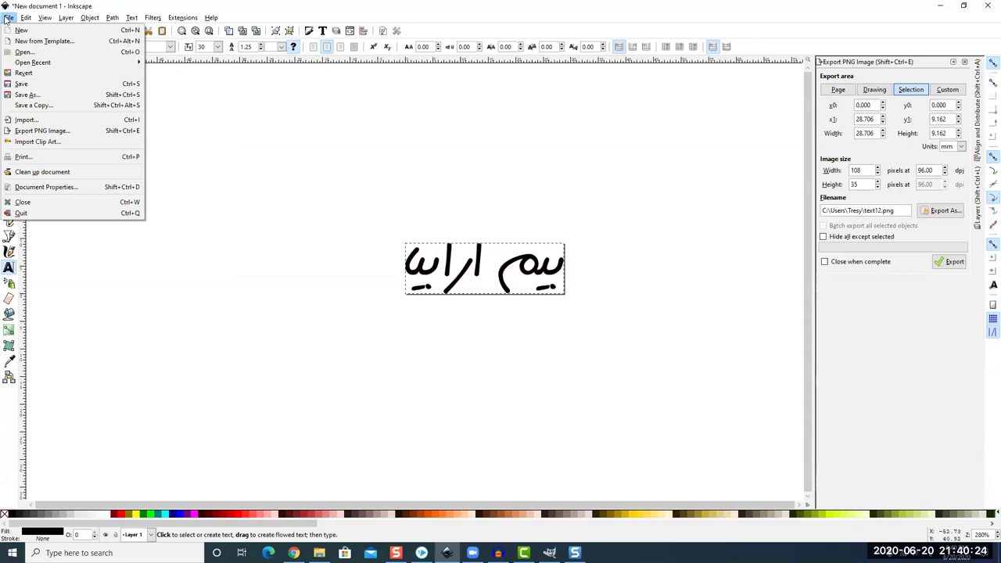
pyautogui.click(46, 95)
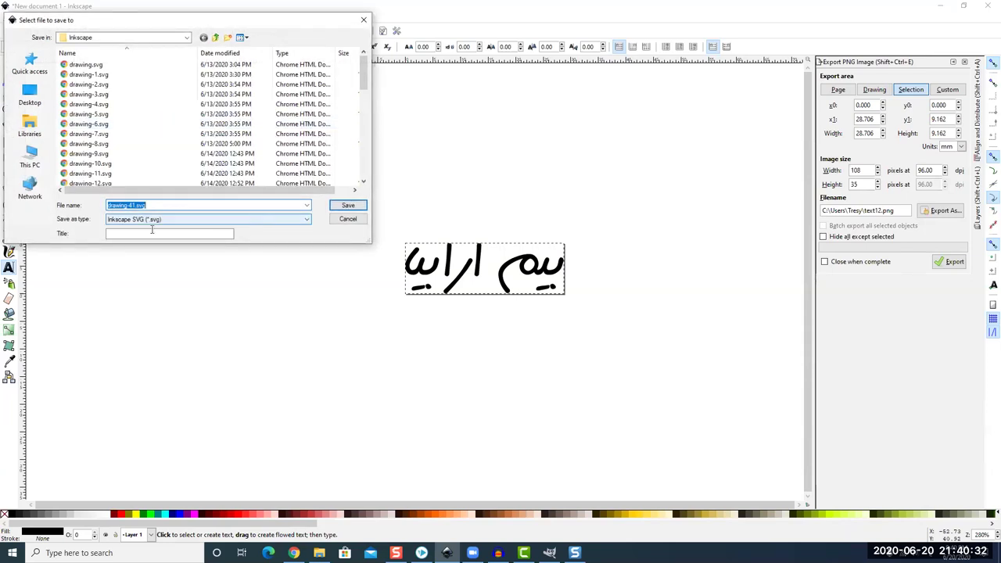
pyautogui.click(30, 94)
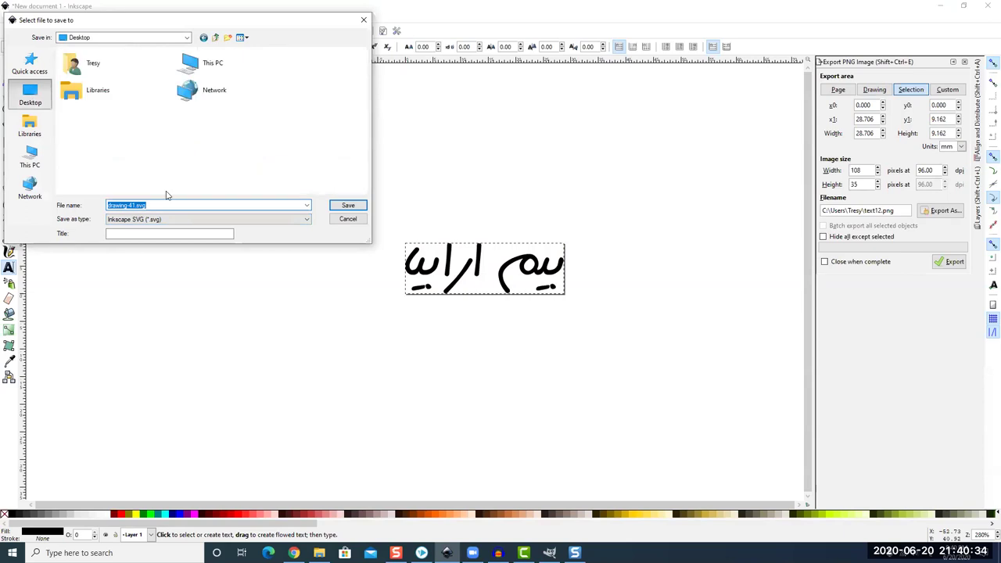
pyautogui.click(348, 206)
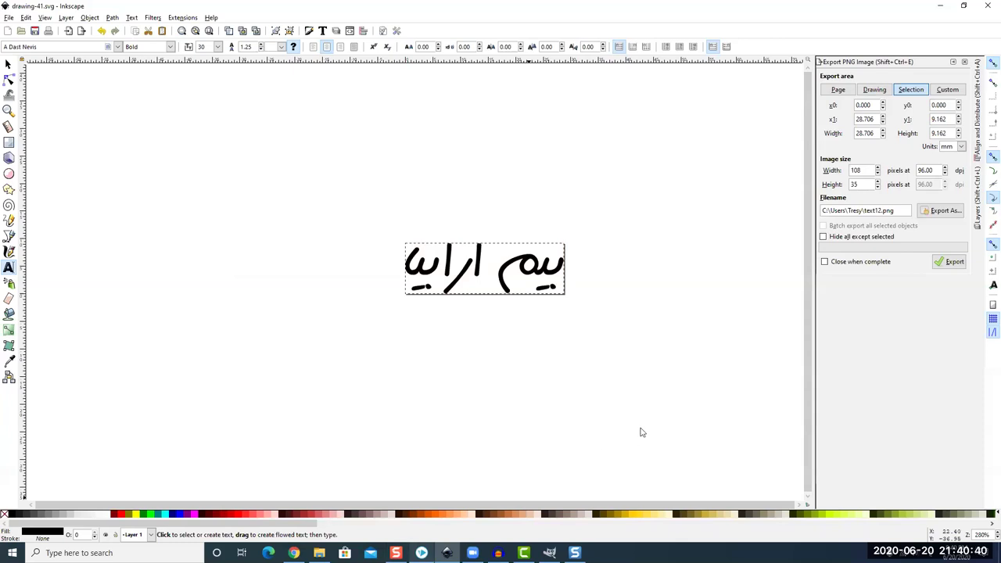
# Switch to VideoScribe, discard the pending text edit, and add the saved Arabic text SVG from the Desktop beneath BIM ARABIA
pyautogui.hotkey('alt', 'Tab')
pyautogui.press('Escape')
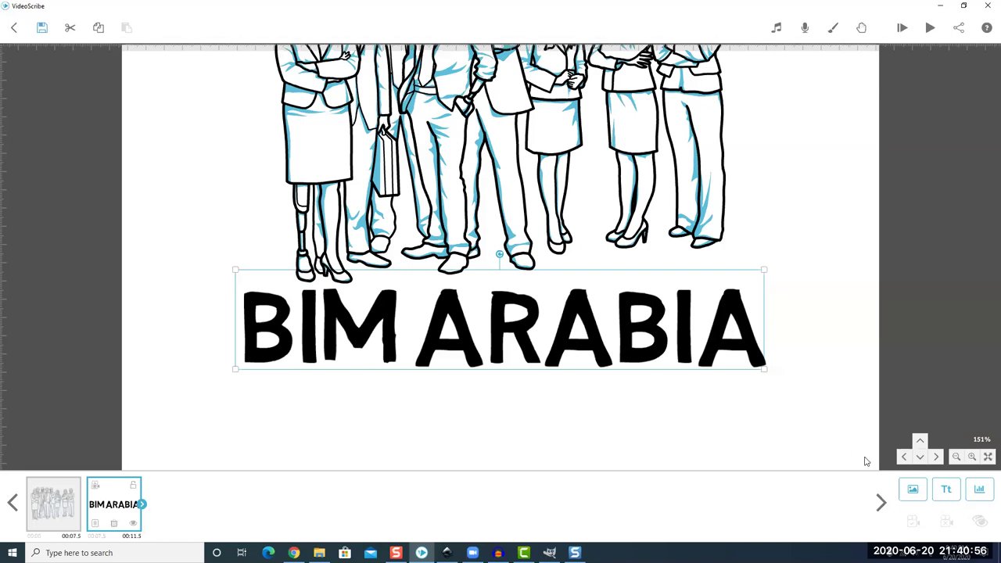
pyautogui.click(914, 493)
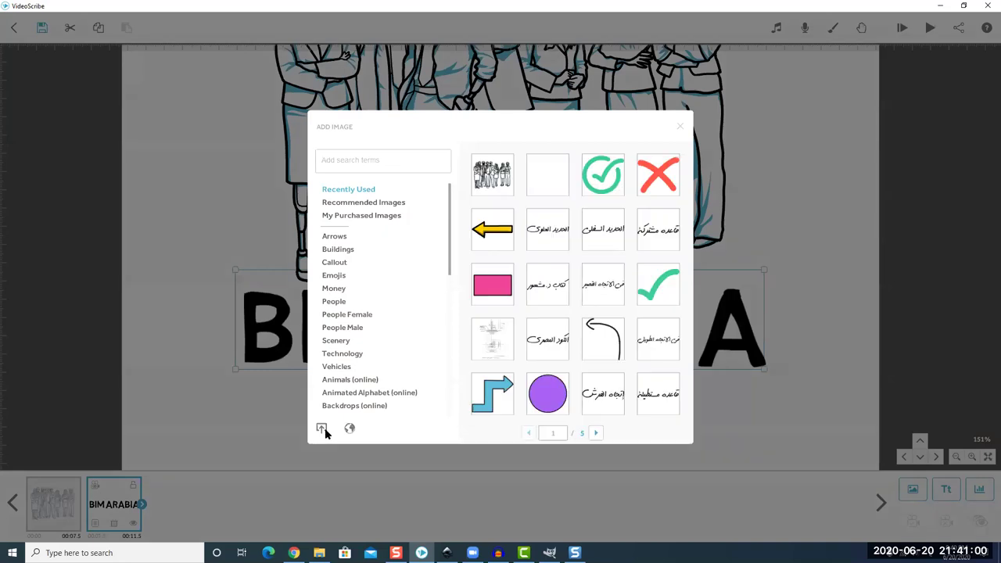
pyautogui.click(322, 428)
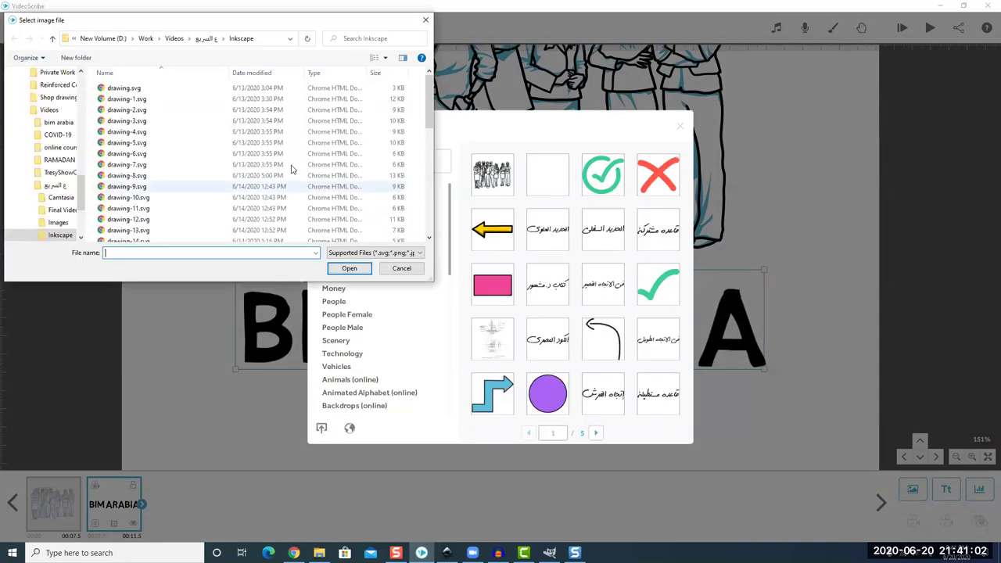
pyautogui.scroll(5, 47, 117)
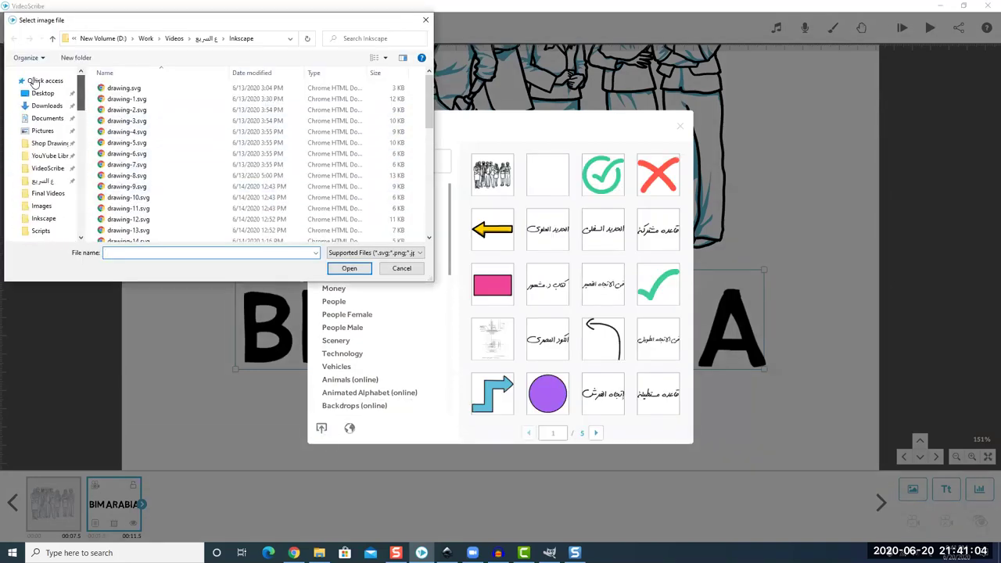
pyautogui.click(43, 93)
pyautogui.click(122, 98)
pyautogui.press('Return')
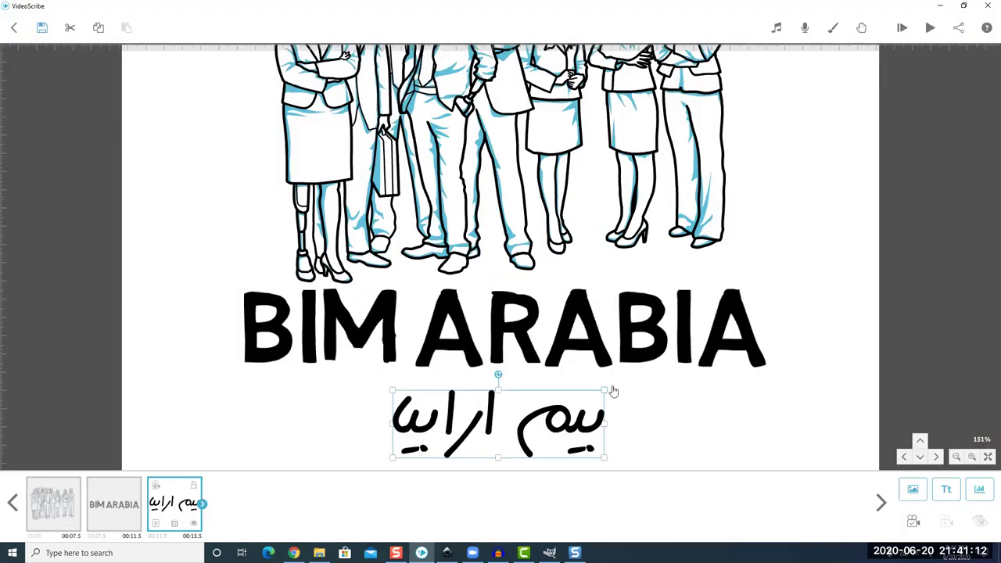
# Enlarge the Arabic text image to a little under half the width of the BIM ARABIA text, centered beneath it
pyautogui.click(628, 396)
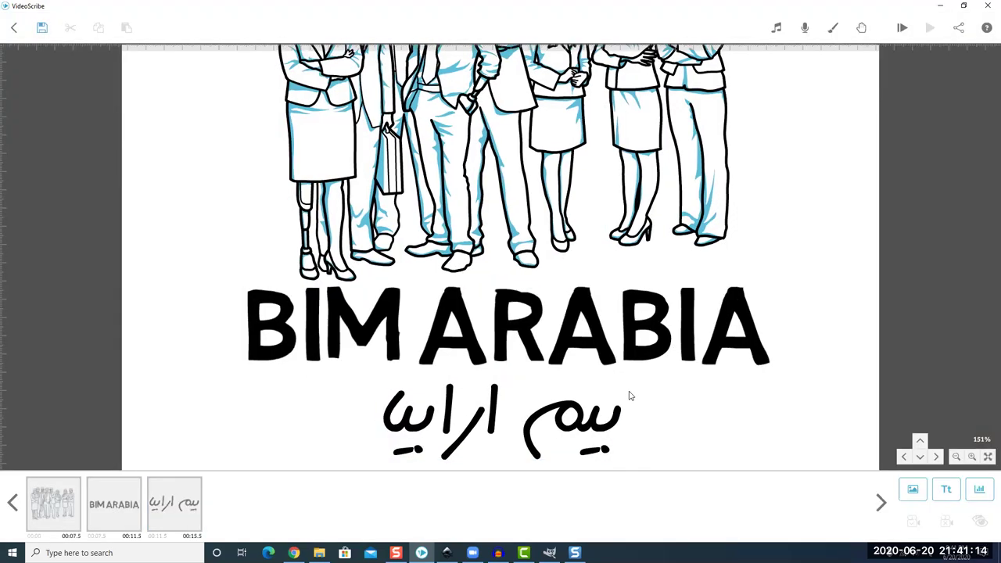
pyautogui.moveTo(629, 396); pyautogui.dragTo(655, 373)
pyautogui.click(614, 398)
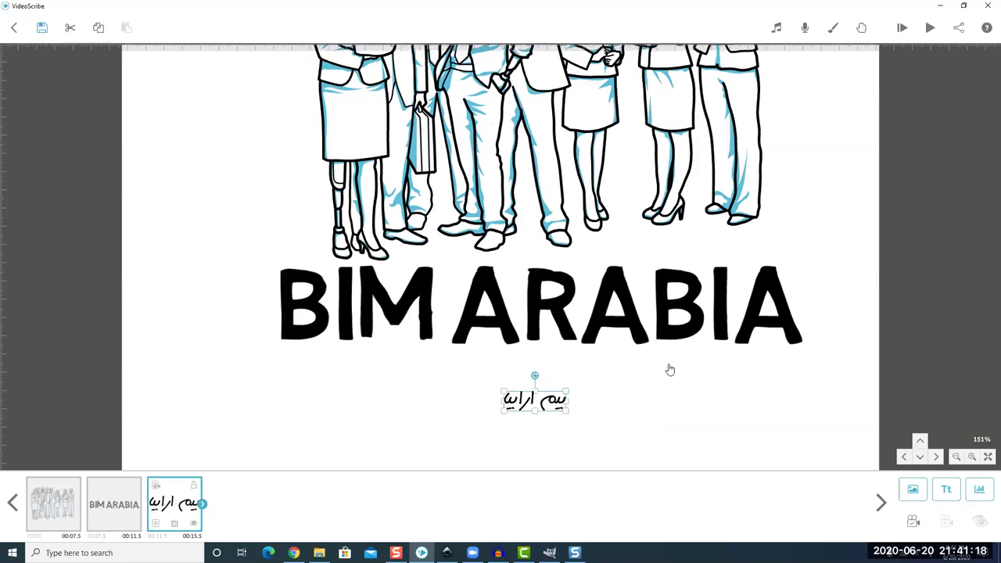
pyautogui.hotkey('ctrl', 'z')
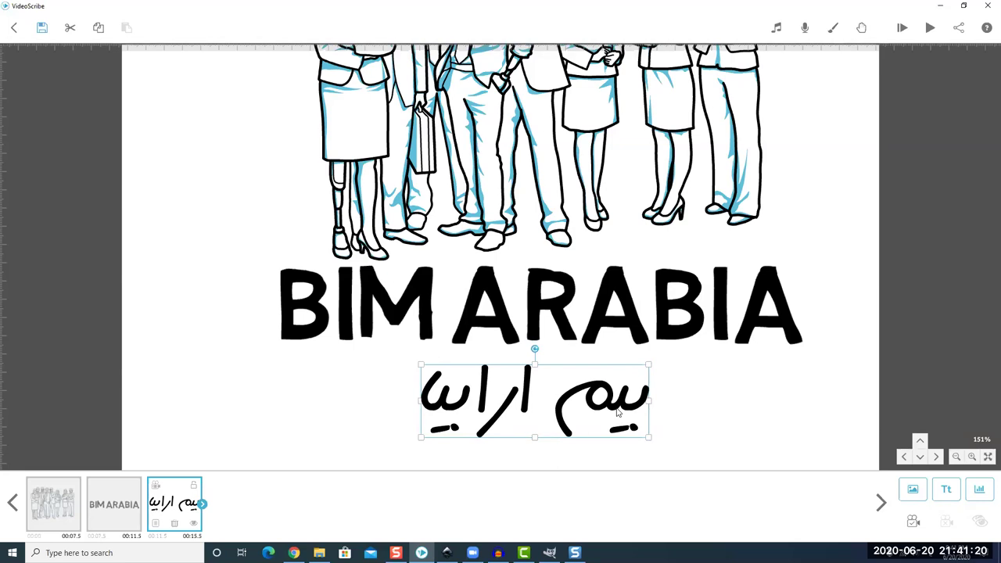
pyautogui.moveTo(534, 349)
pyautogui.mouseDown()
pyautogui.moveTo(514, 349)
pyautogui.moveTo(536, 349)
pyautogui.mouseUp()
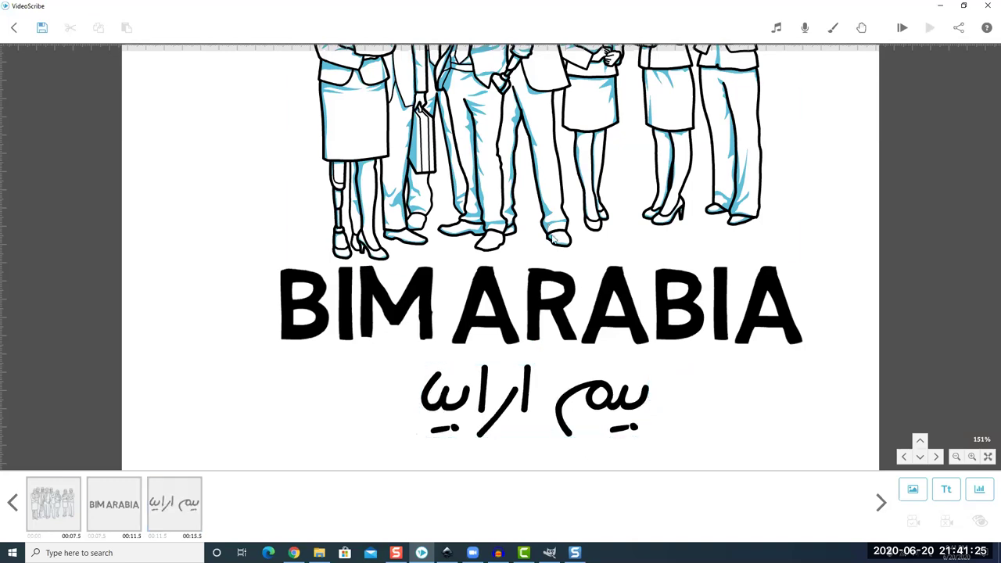
# Set the Arabic text image's animate time to 5.0 s and preview the scribe
pyautogui.click(605, 395)
pyautogui.doubleClick(515, 386)
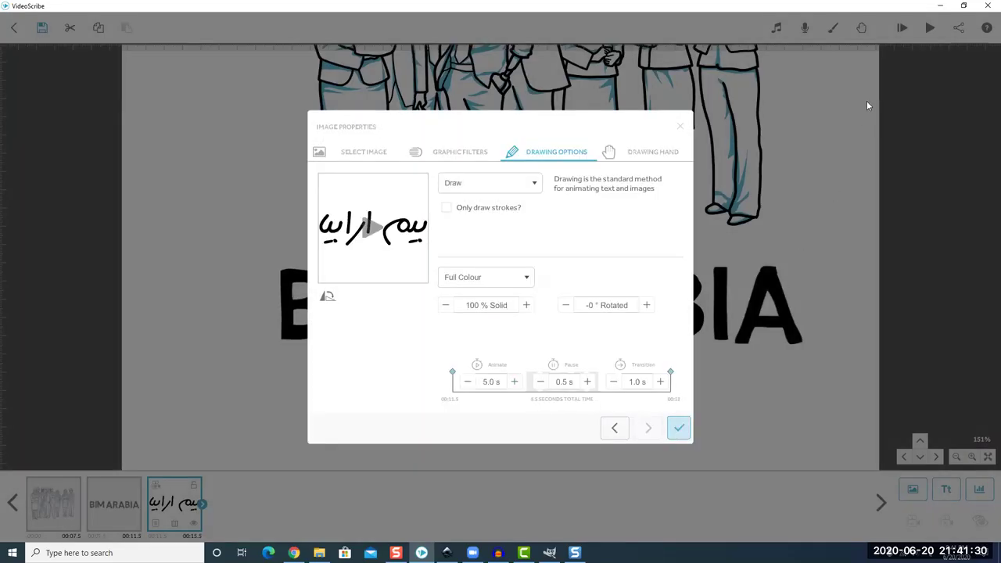
pyautogui.click(911, 56)
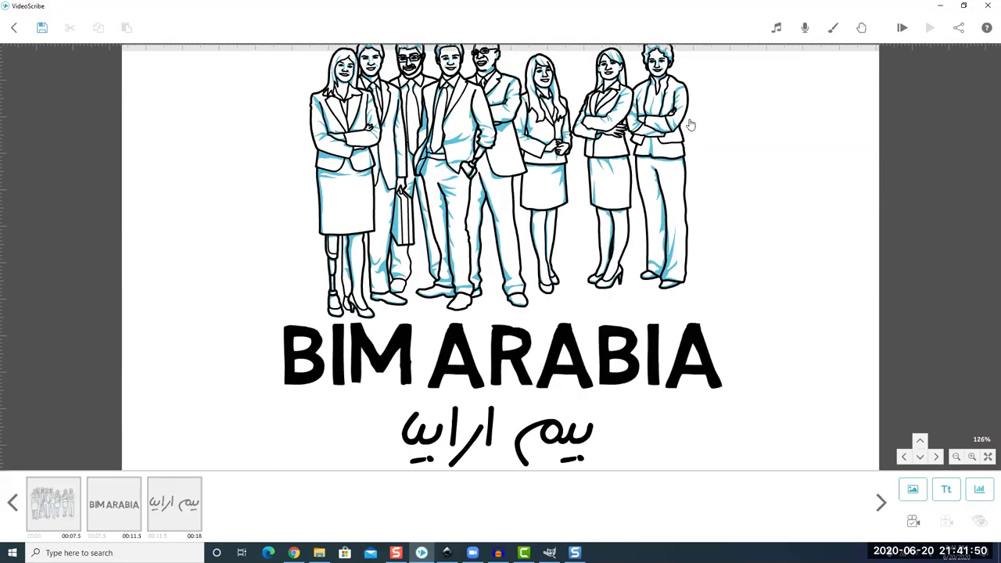
# Play the scribe preview and stop it once the drawing has been shown
pyautogui.click(929, 28)
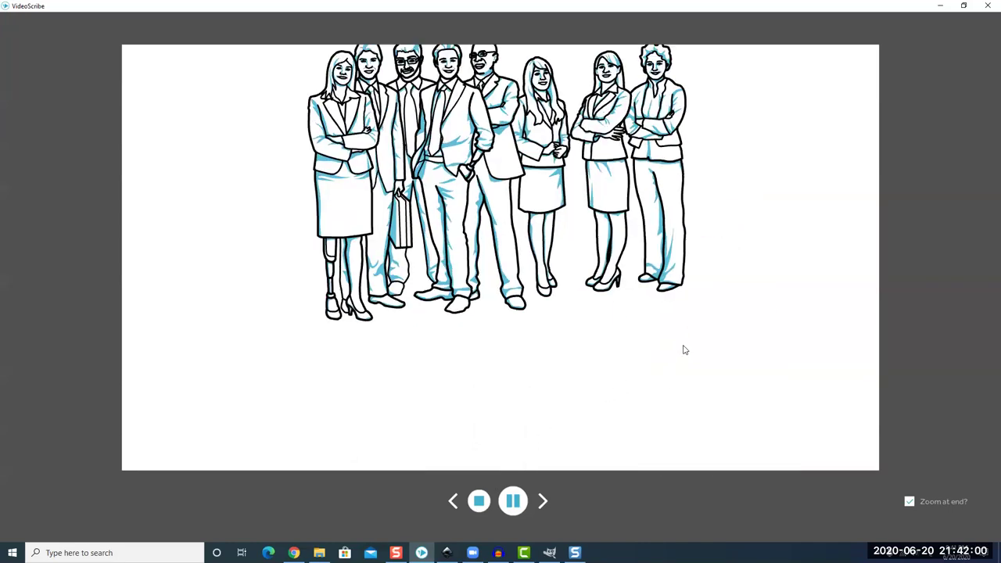
pyautogui.press('Escape')
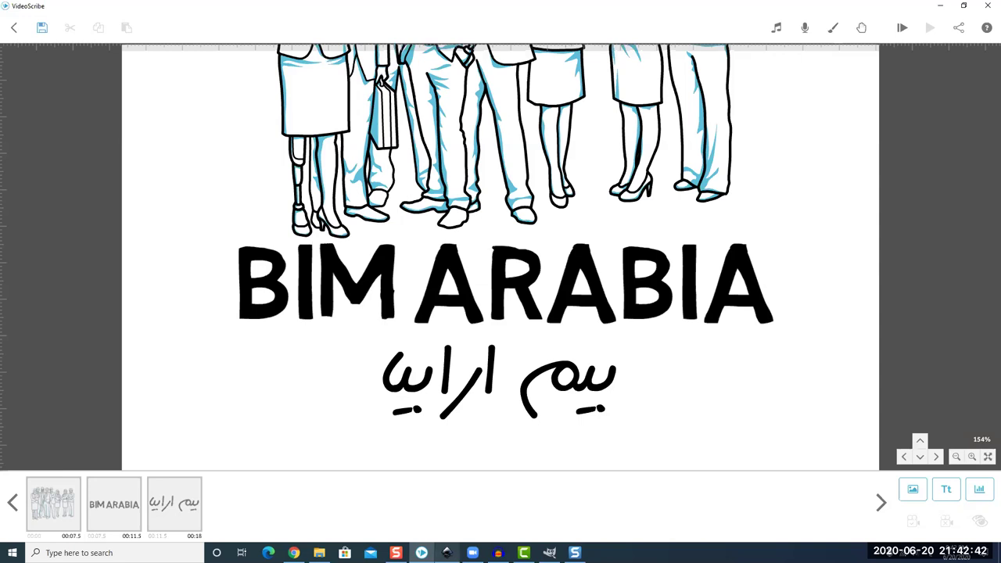
# Switch to Camtasia and look through the animations, the callouts, and the arrow and line annotations
pyautogui.moveTo(499, 553)
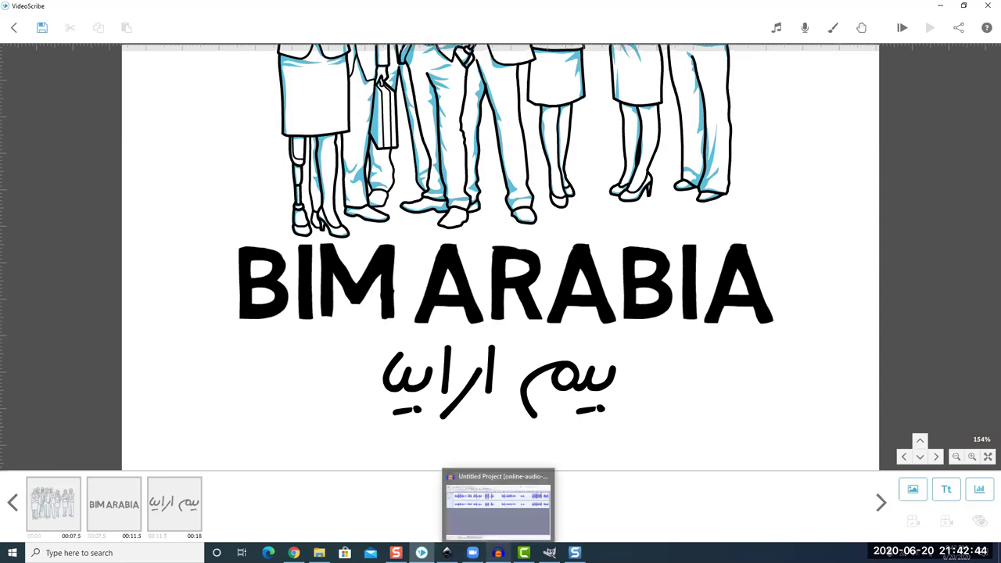
pyautogui.moveTo(421, 554)
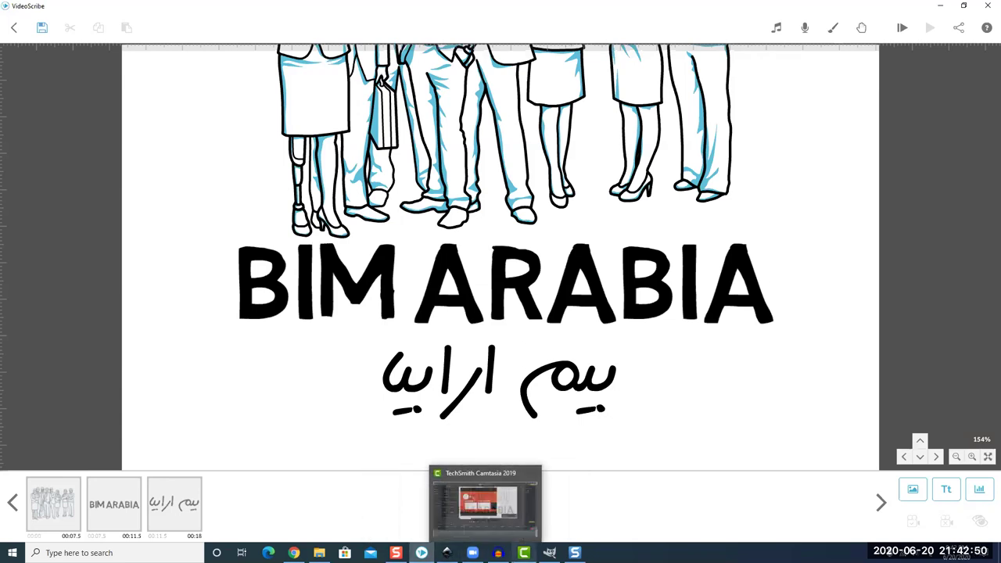
pyautogui.click(524, 553)
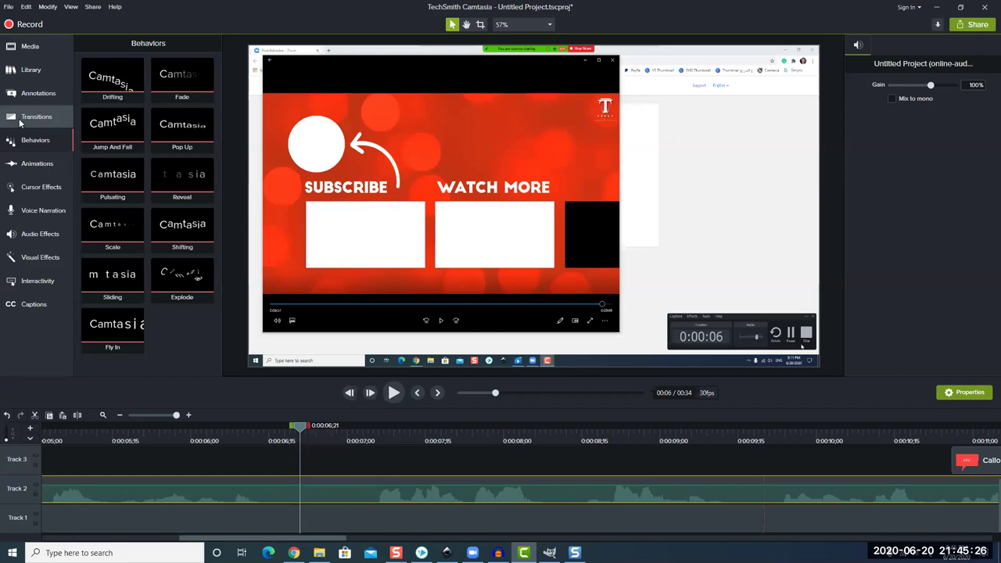
pyautogui.click(39, 164)
pyautogui.click(43, 93)
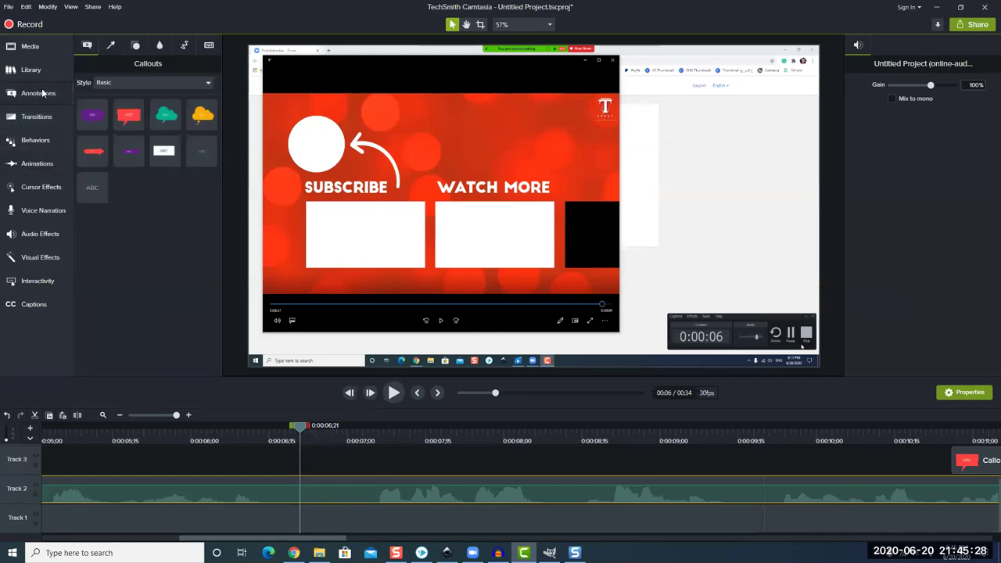
pyautogui.click(110, 45)
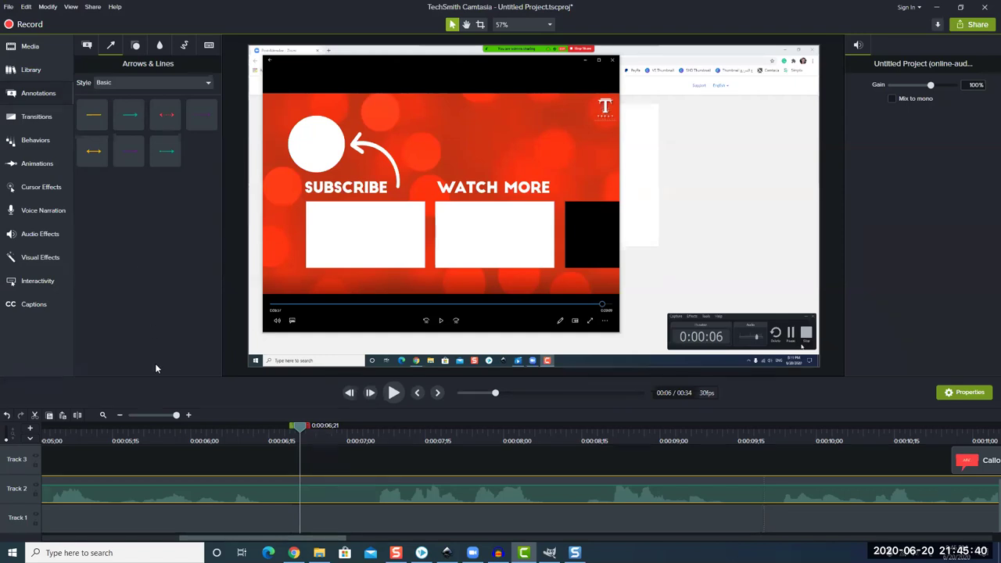
pyautogui.click(214, 455)
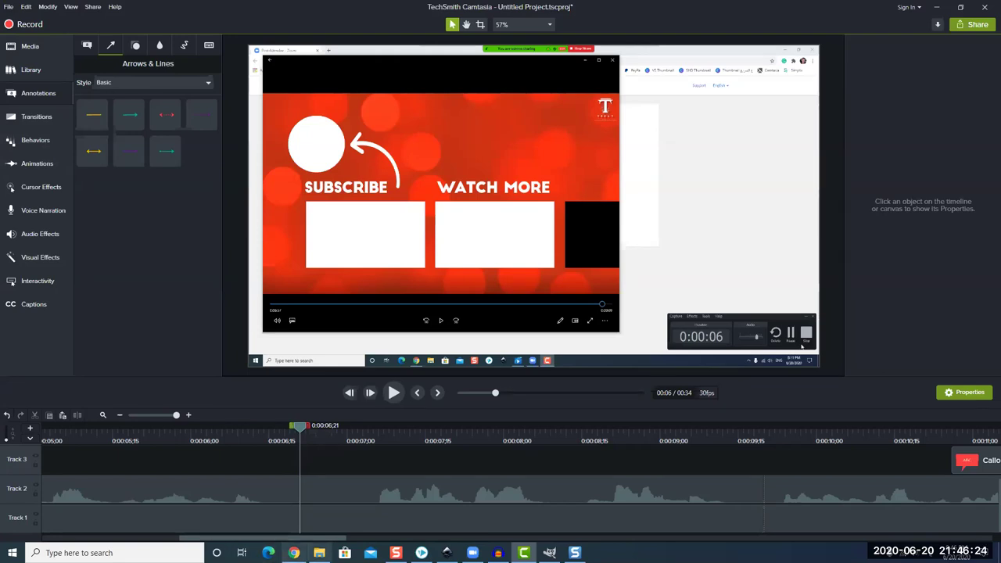
# Add the green-screen phone video from the project's videos mp4 folder to a new track above the text, starting just before 0:00:06
pyautogui.click(319, 553)
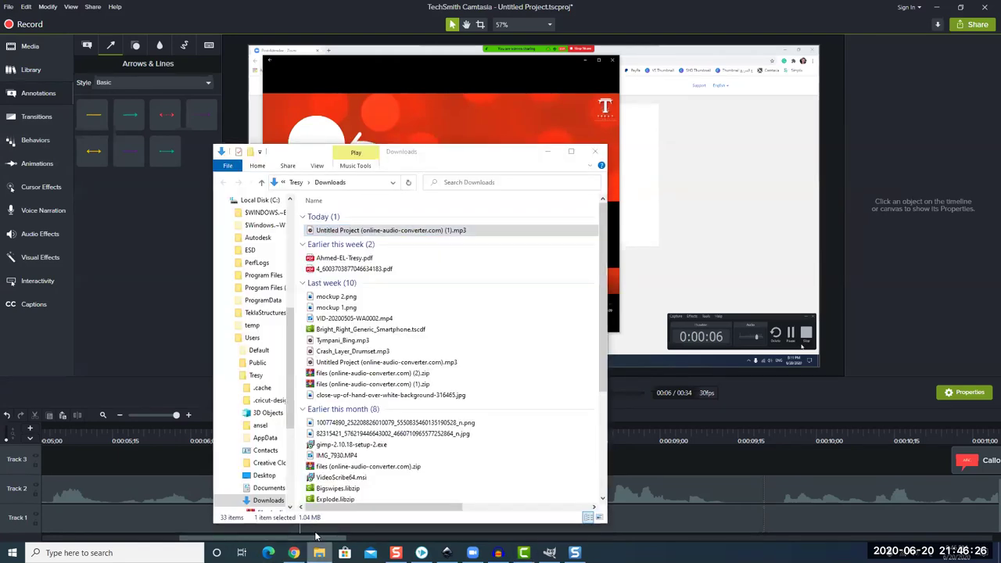
pyautogui.rightClick(319, 553)
pyautogui.click(331, 423)
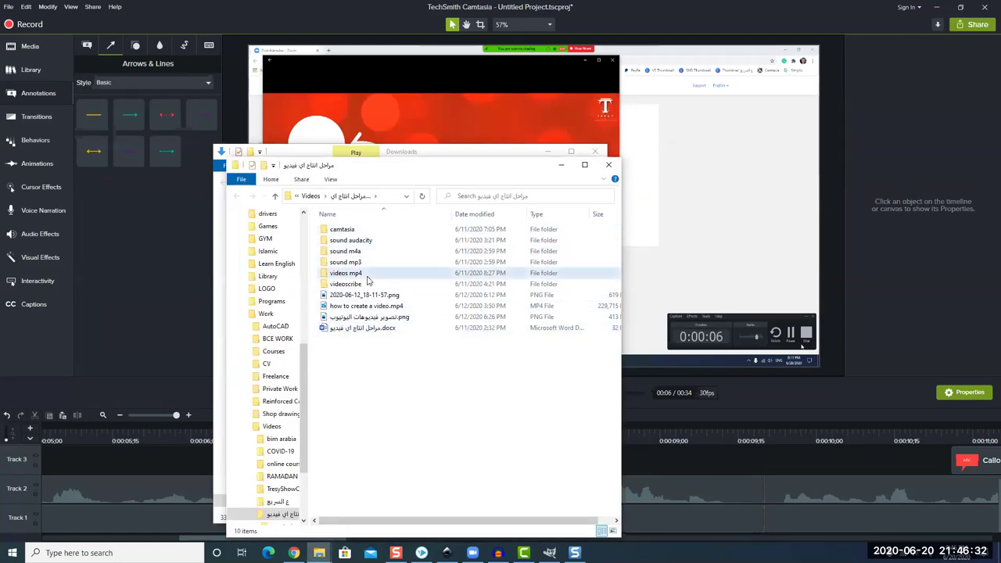
pyautogui.click(369, 277)
pyautogui.click(369, 278)
pyautogui.doubleClick(397, 280)
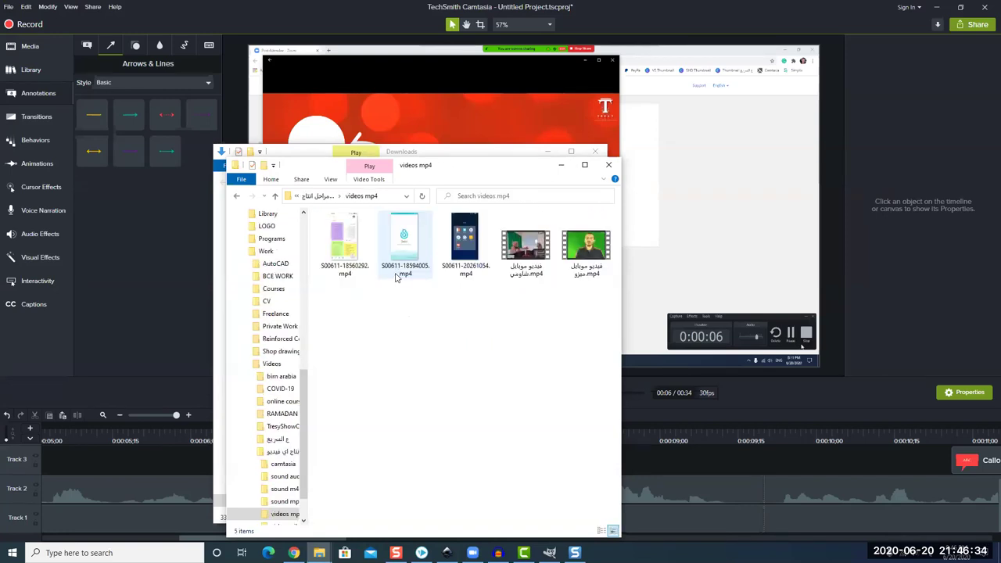
pyautogui.moveTo(592, 255); pyautogui.dragTo(186, 471)
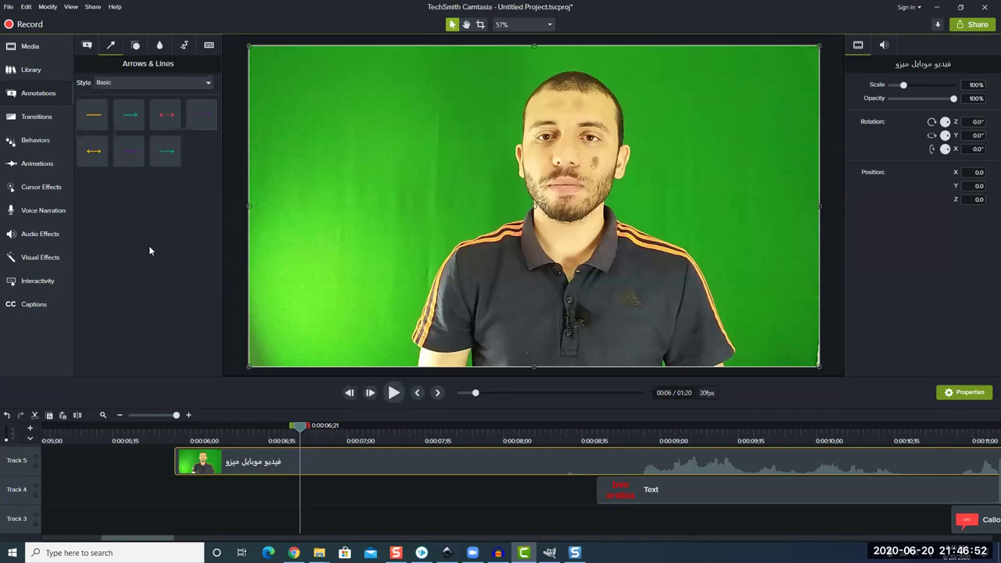
# Apply the Remove a Color effect to the green-screen clip and sample the green background as the color to remove
pyautogui.click(53, 259)
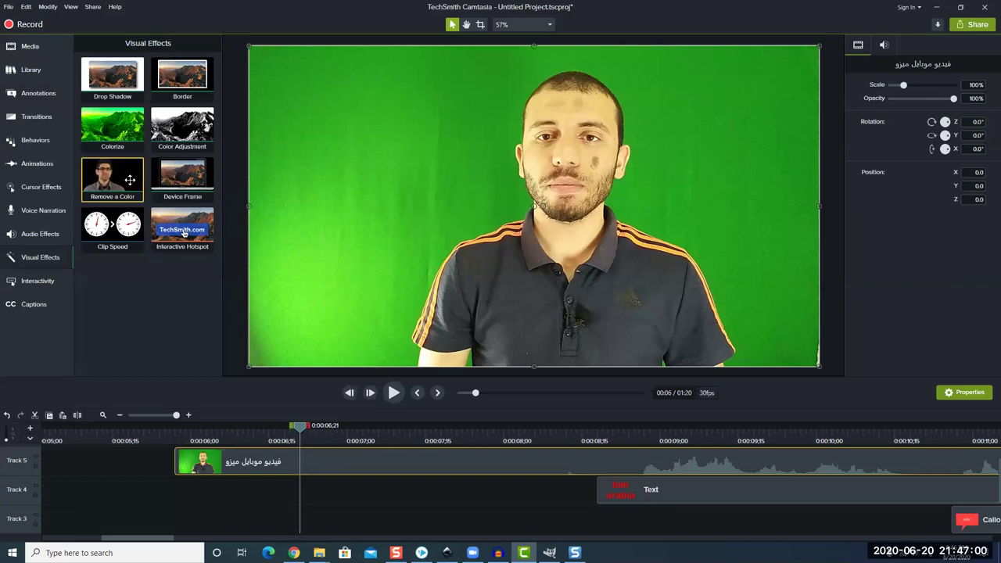
pyautogui.moveTo(130, 179); pyautogui.dragTo(274, 462)
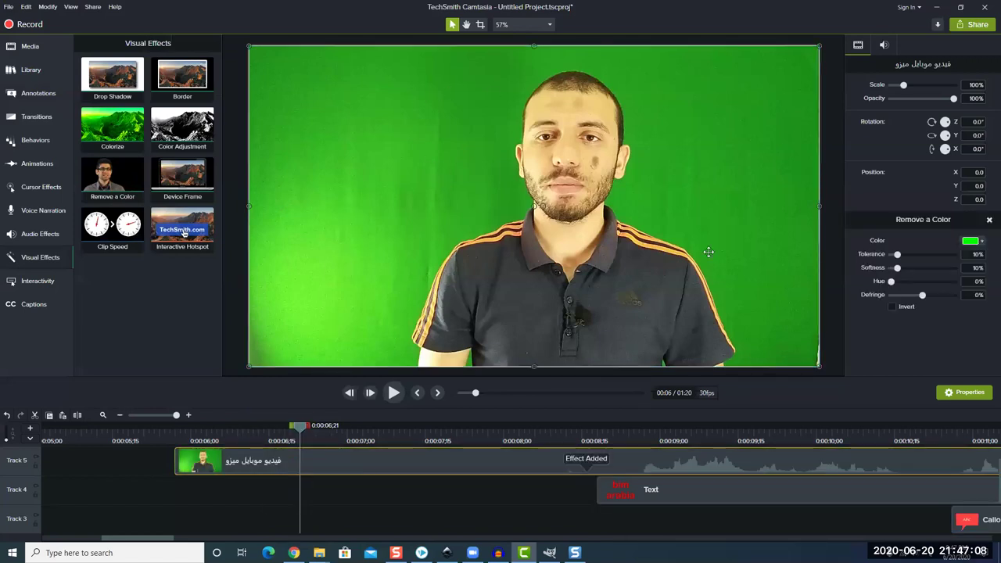
pyautogui.click(972, 242)
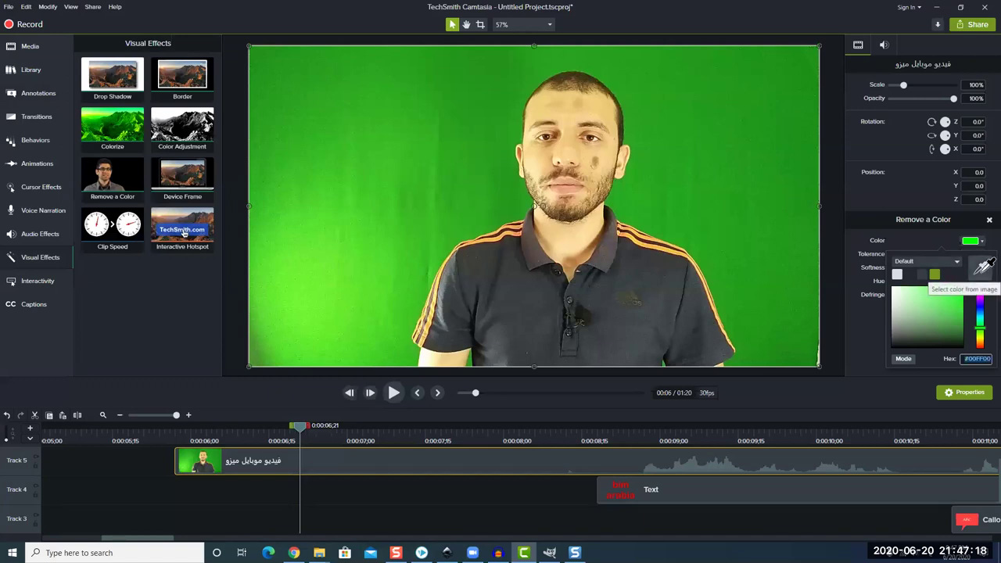
pyautogui.click(980, 269)
pyautogui.click(726, 207)
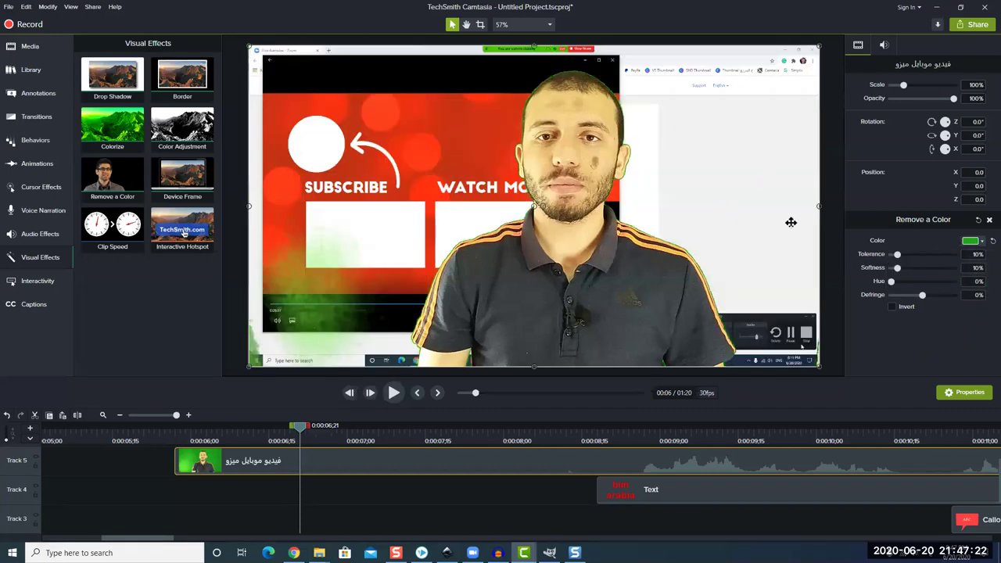
# Crop both sides of the green-screen clip close to the speaker's shoulders to cut off the leftover green patches
pyautogui.click(505, 476)
pyautogui.scroll(1, 563, 64)
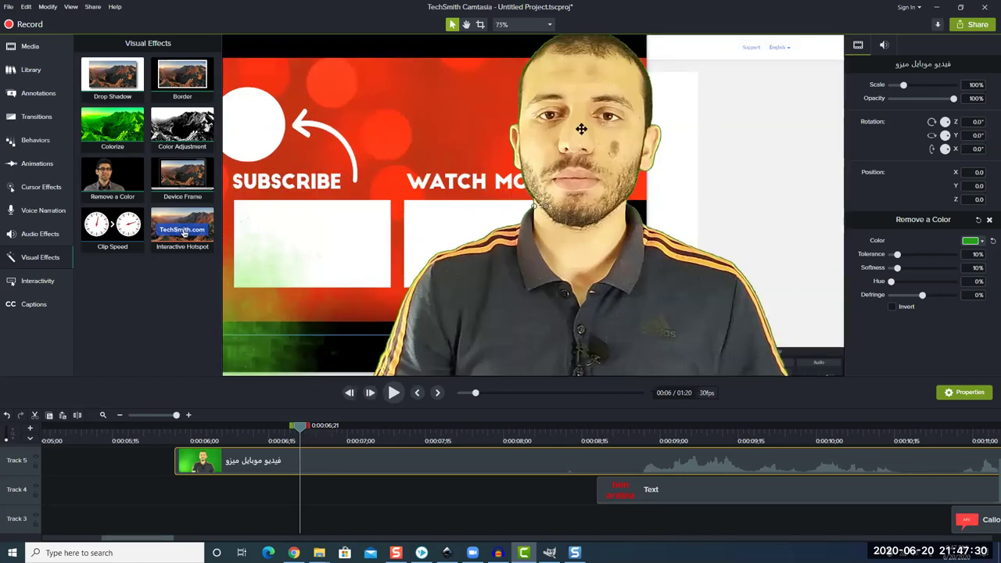
pyautogui.scroll(-2, 581, 129)
pyautogui.scroll(1, 555, 87)
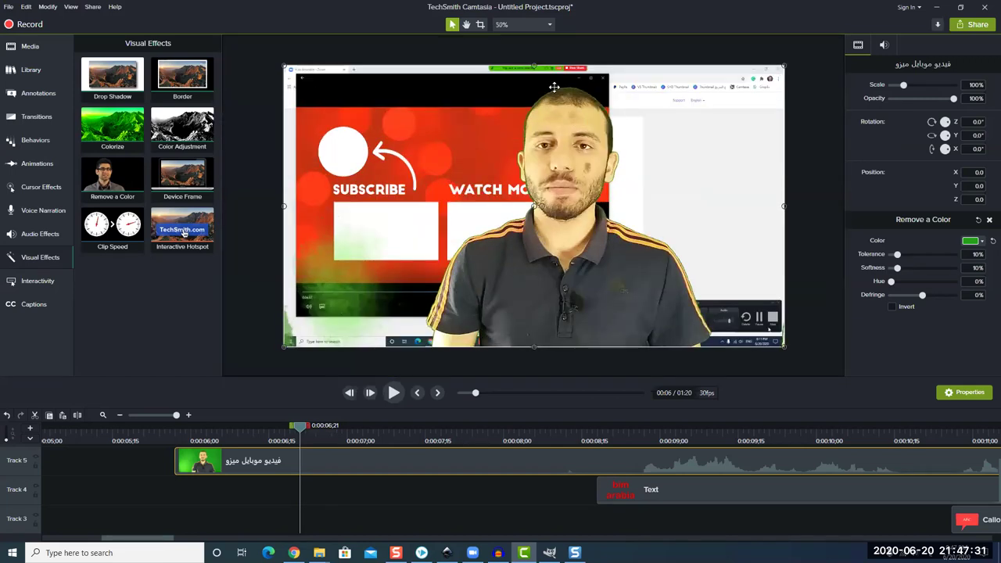
pyautogui.click(481, 24)
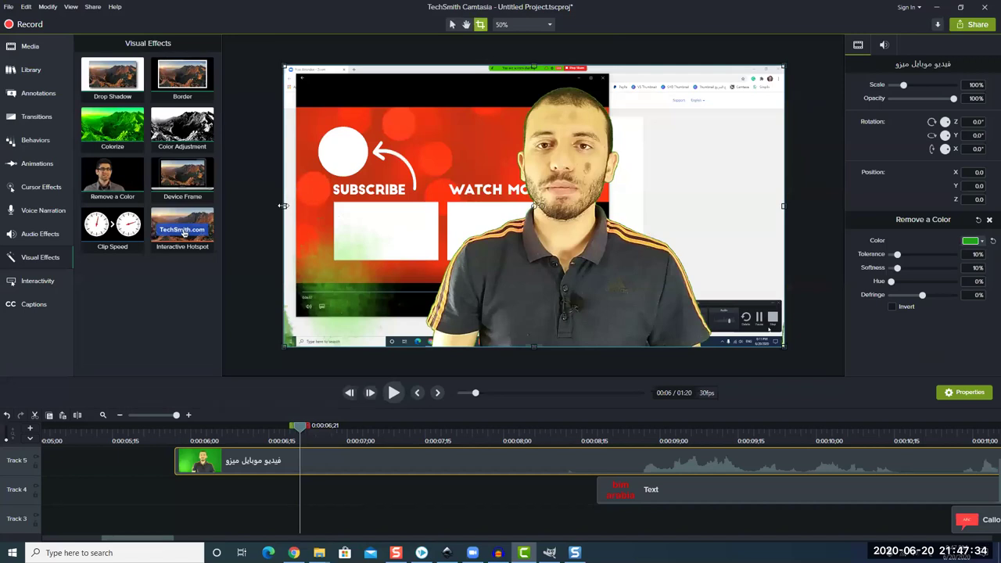
pyautogui.moveTo(284, 205); pyautogui.dragTo(440, 219)
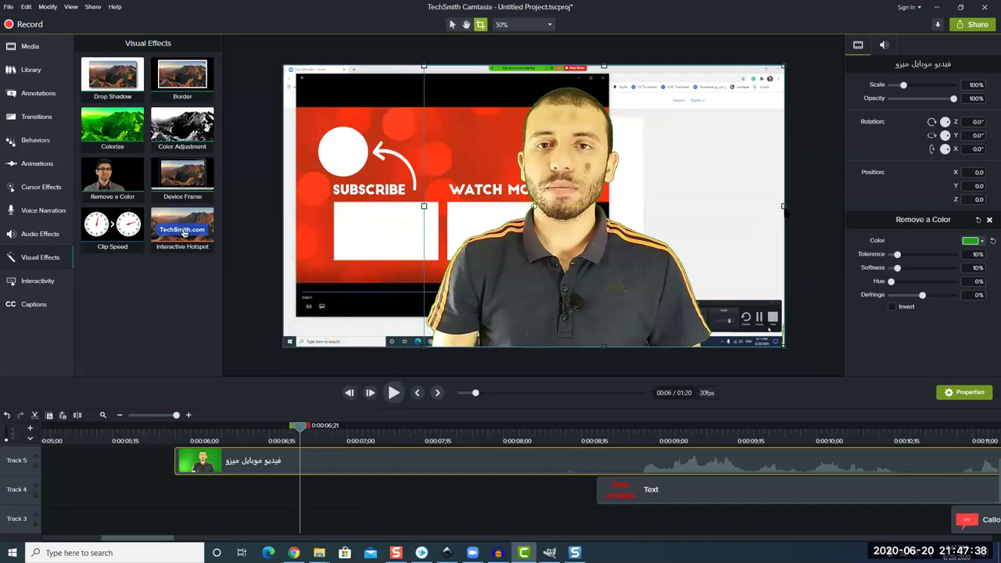
pyautogui.moveTo(784, 208); pyautogui.dragTo(714, 217)
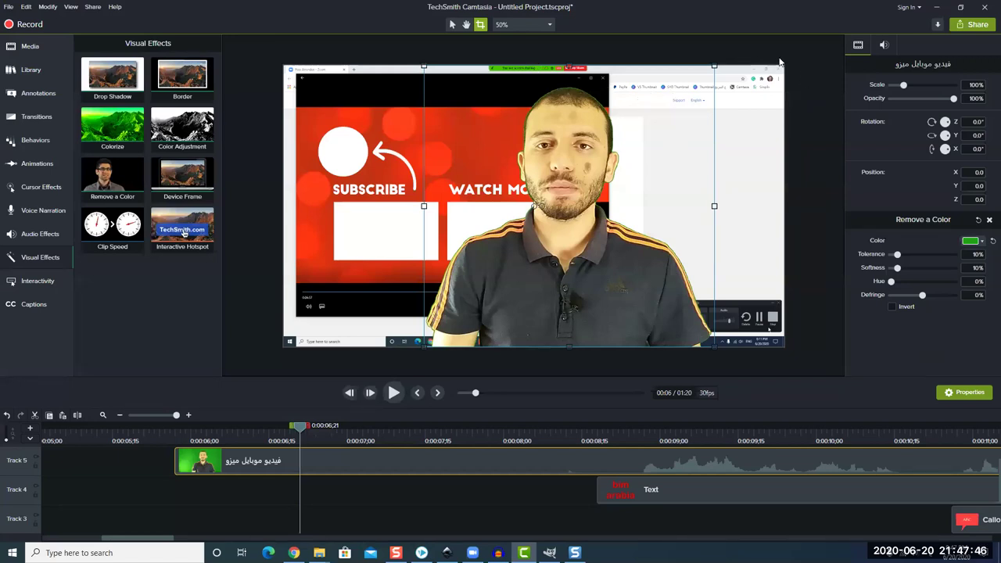
pyautogui.click(811, 55)
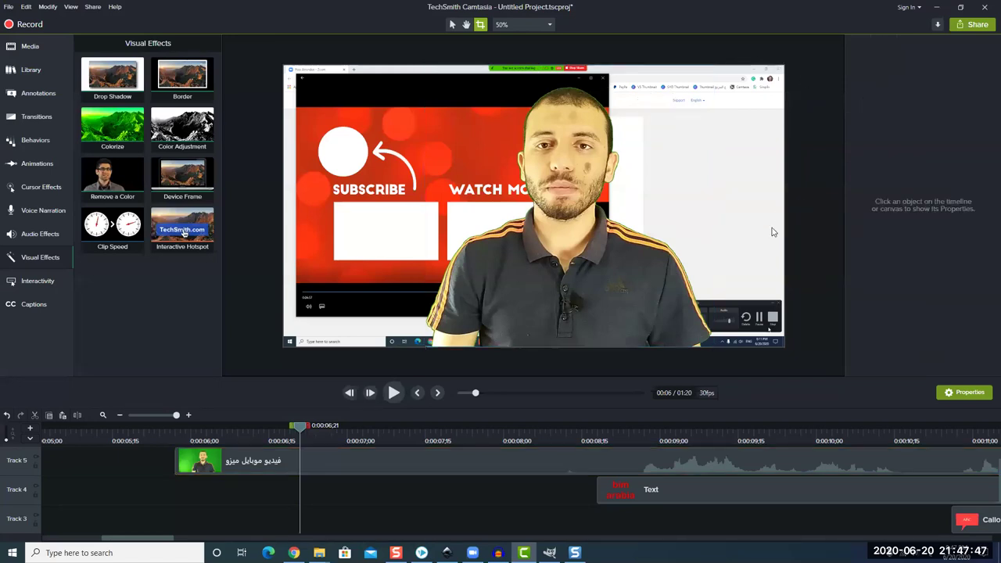
# Set the clip's Remove a Color tolerance to 21% and softness to 18%
pyautogui.click(570, 288)
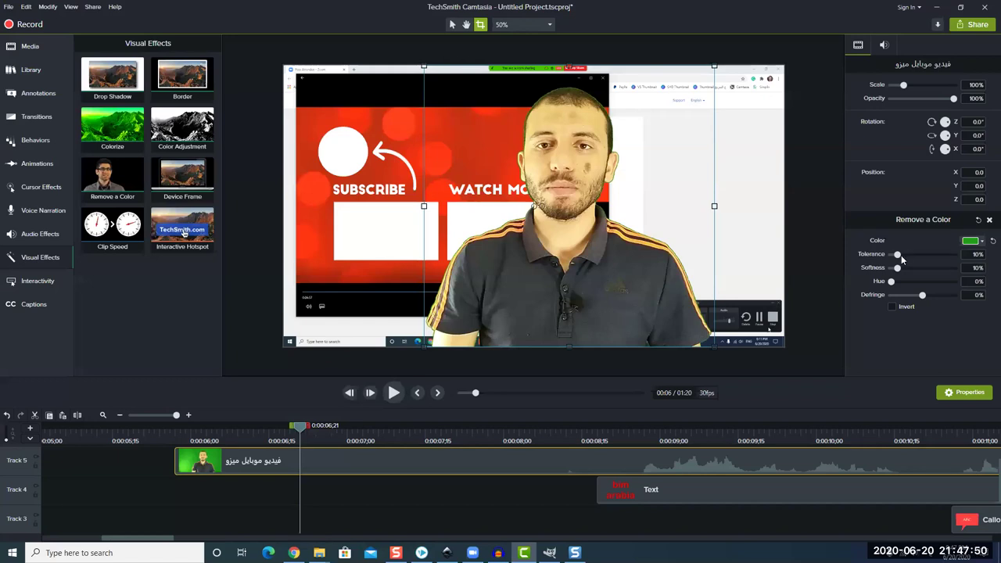
pyautogui.moveTo(898, 255)
pyautogui.mouseDown()
pyautogui.moveTo(963, 257)
pyautogui.moveTo(903, 269)
pyautogui.mouseUp()
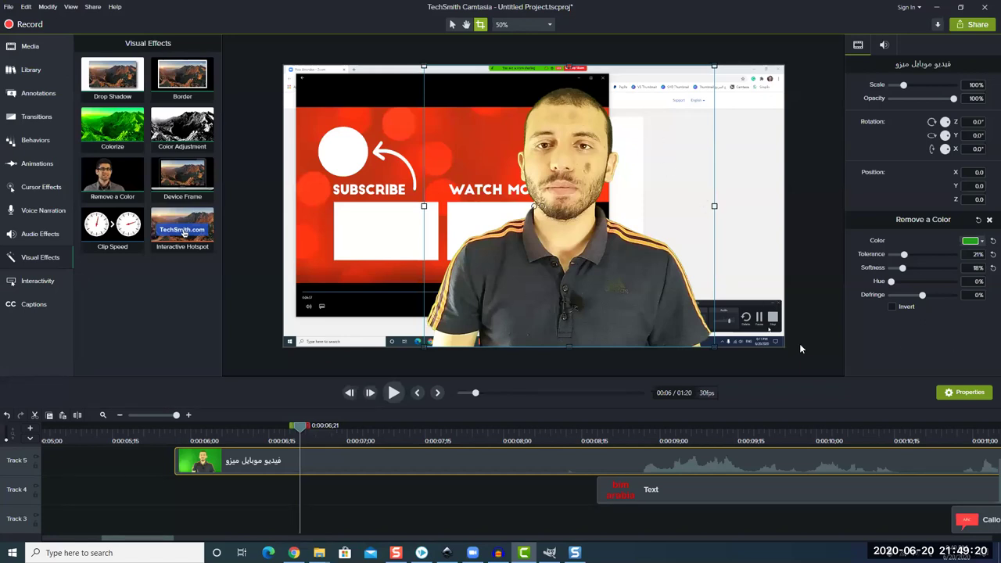
# Hide Track 1 and extend the clip's crop back to full width with the color removal inverted
pyautogui.click(893, 308)
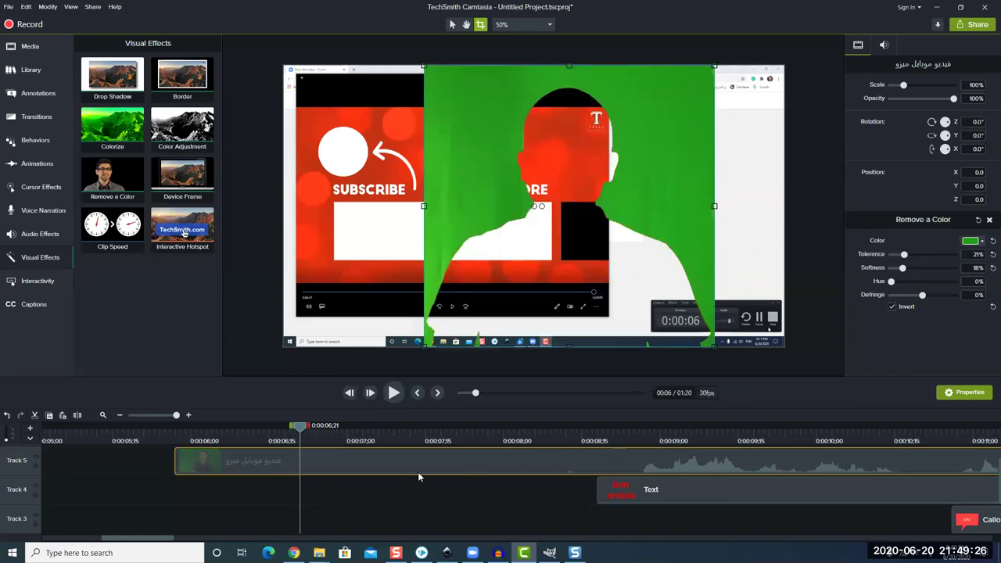
pyautogui.scroll(-2, 419, 471)
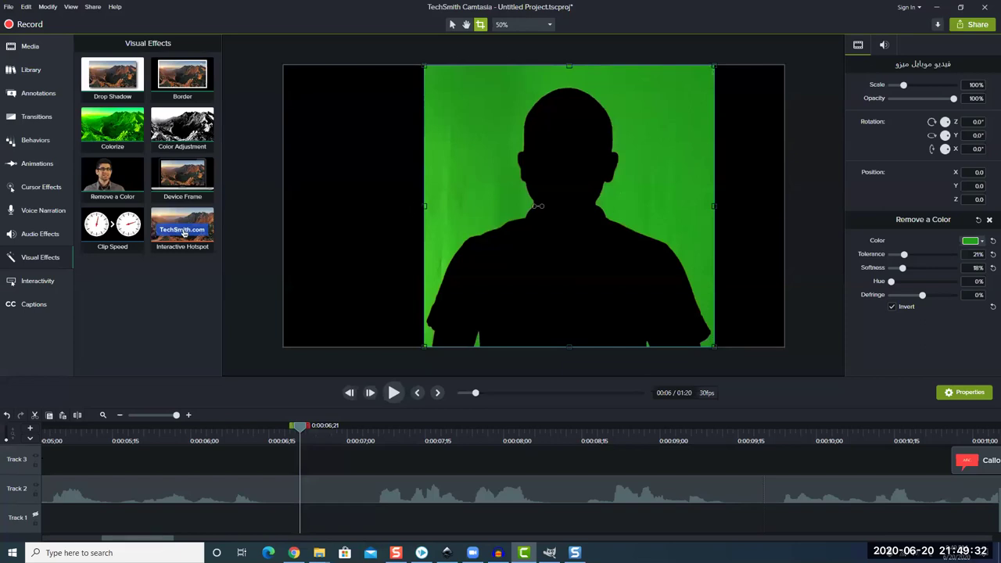
pyautogui.moveTo(425, 206); pyautogui.dragTo(284, 208)
pyautogui.moveTo(715, 206); pyautogui.dragTo(784, 208)
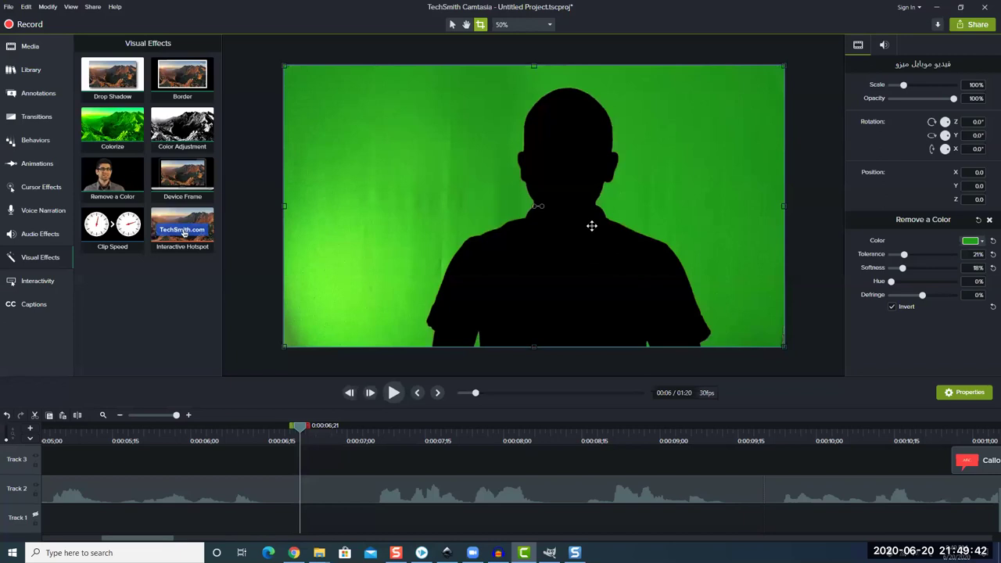
pyautogui.click(893, 307)
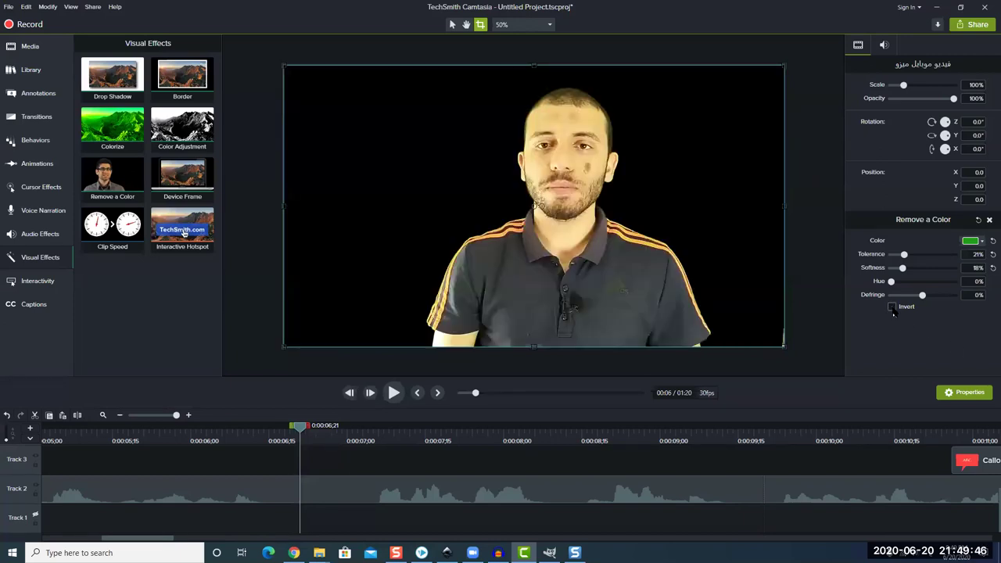
pyautogui.click(893, 308)
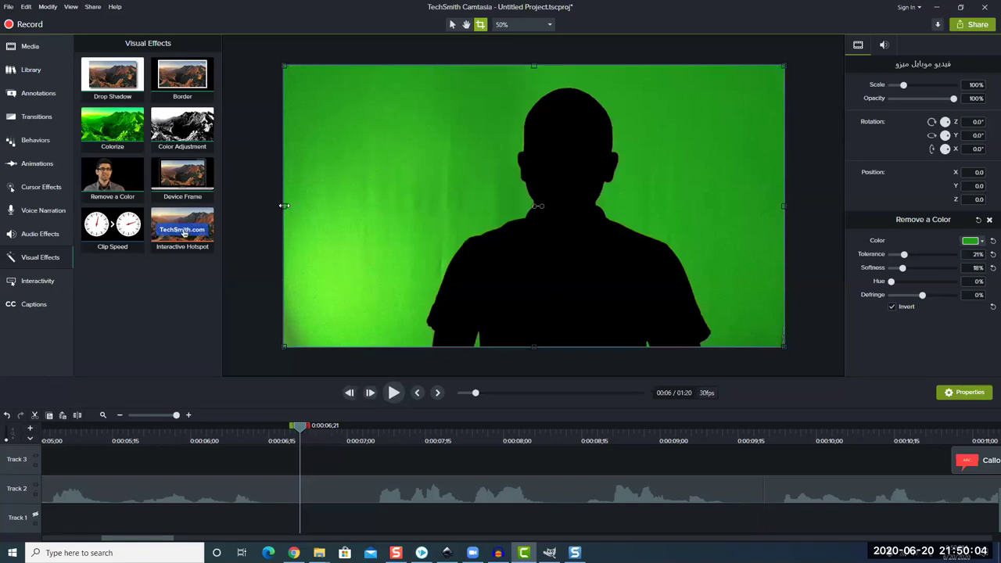
# Crop both sides of the clip in around the speaker again and turn off the color removal's inversion
pyautogui.moveTo(333, 204); pyautogui.dragTo(444, 200)
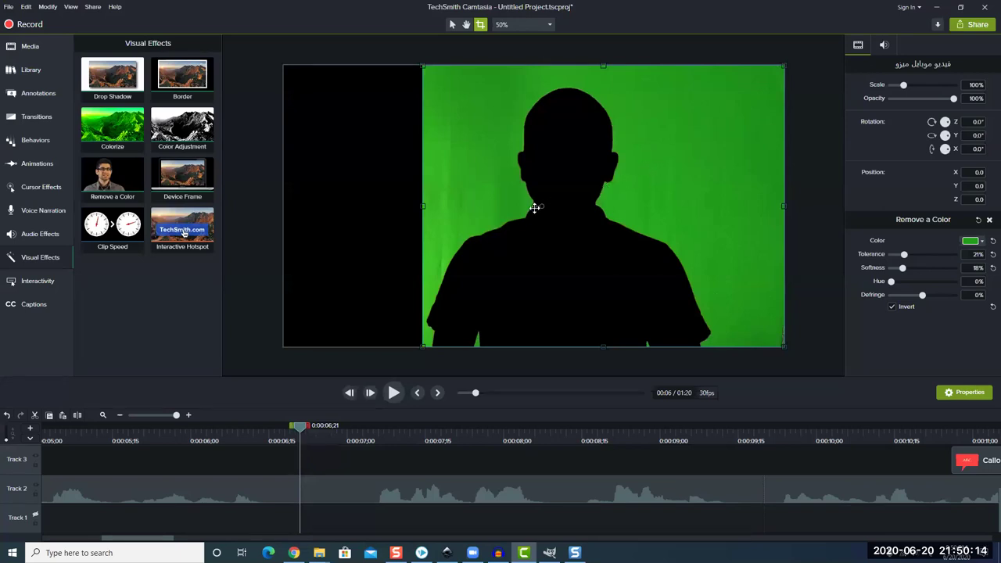
pyautogui.moveTo(780, 208); pyautogui.dragTo(715, 209)
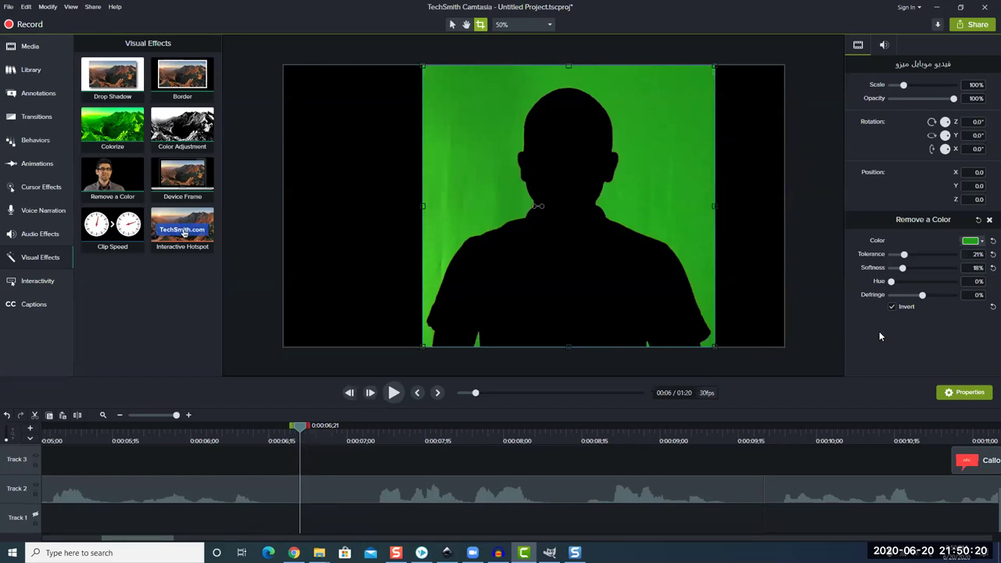
pyautogui.click(893, 307)
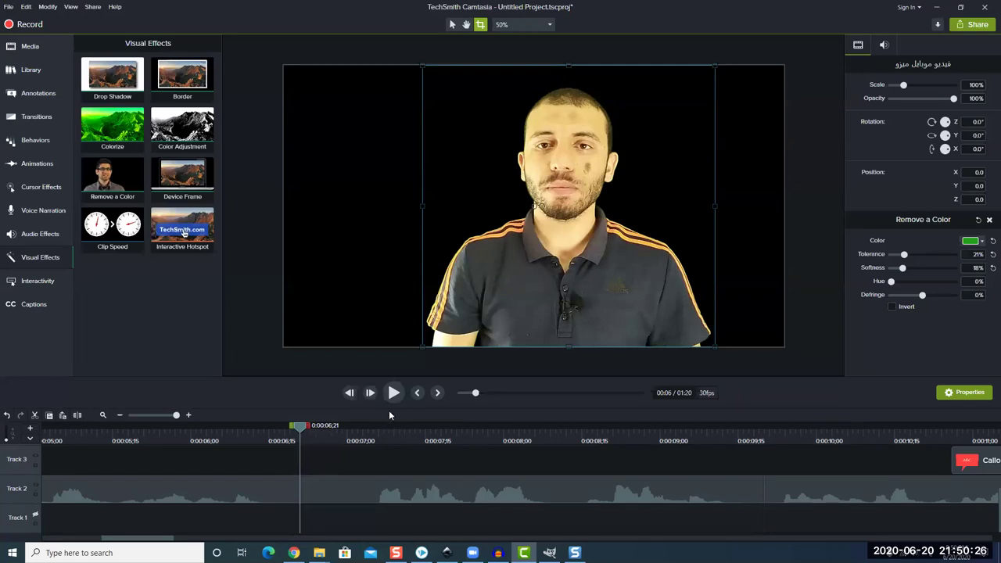
# Play the timeline from the beginning, pause it after about three seconds, and select the audio clip on Track 2
pyautogui.moveTo(299, 427); pyautogui.dragTo(14, 460)
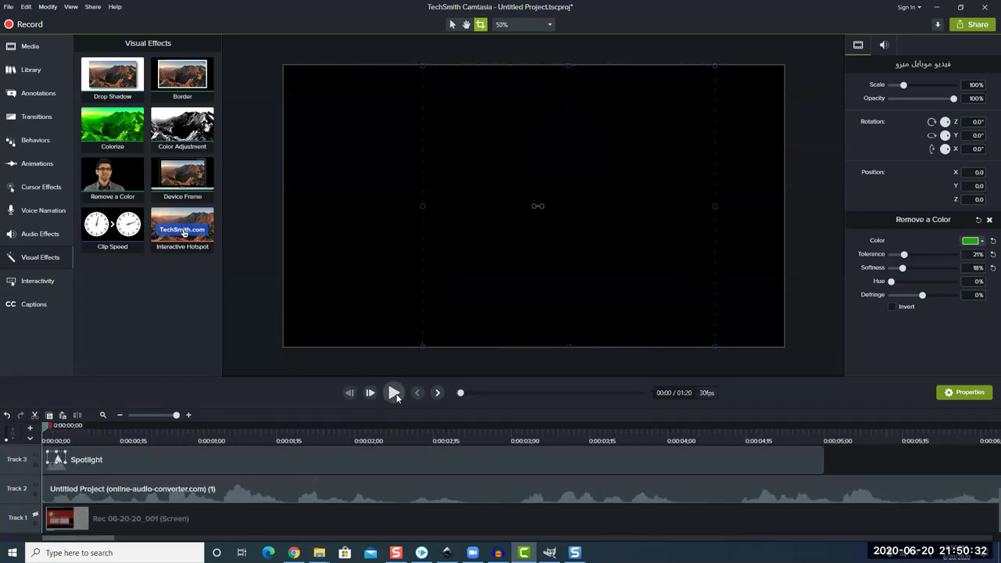
pyautogui.click(394, 393)
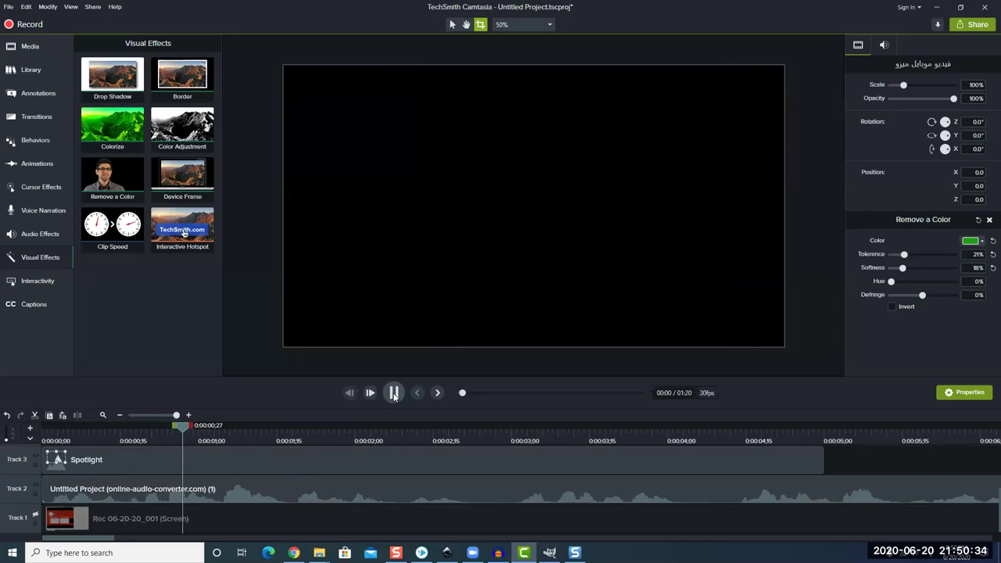
pyautogui.click(394, 393)
pyautogui.click(394, 393)
pyautogui.click(394, 393)
pyautogui.click(457, 479)
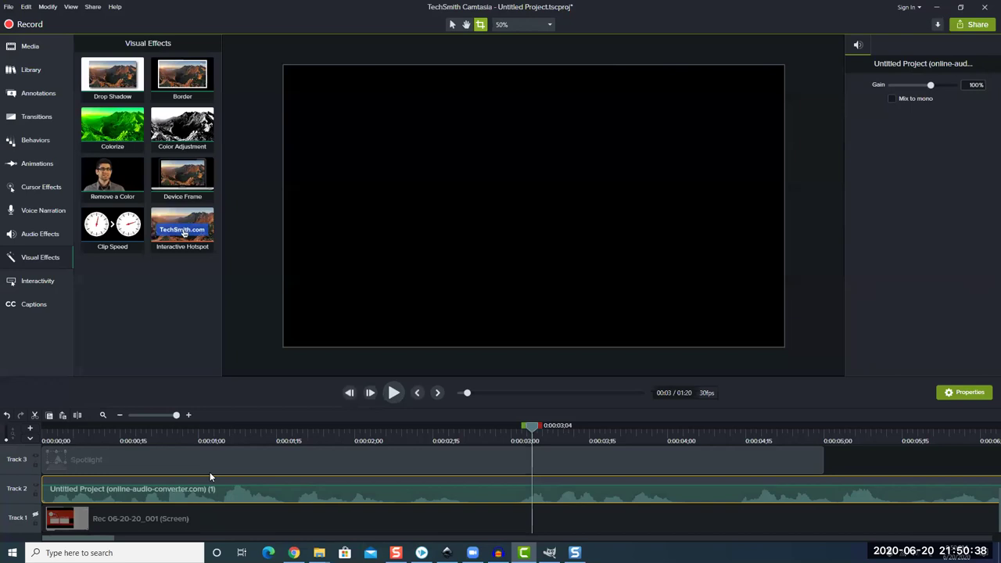
# Fit the whole project in the timeline and play it briefly from the three-second mark to about five seconds
pyautogui.scroll(3, 209, 472)
pyautogui.click(151, 527)
pyautogui.click(164, 491)
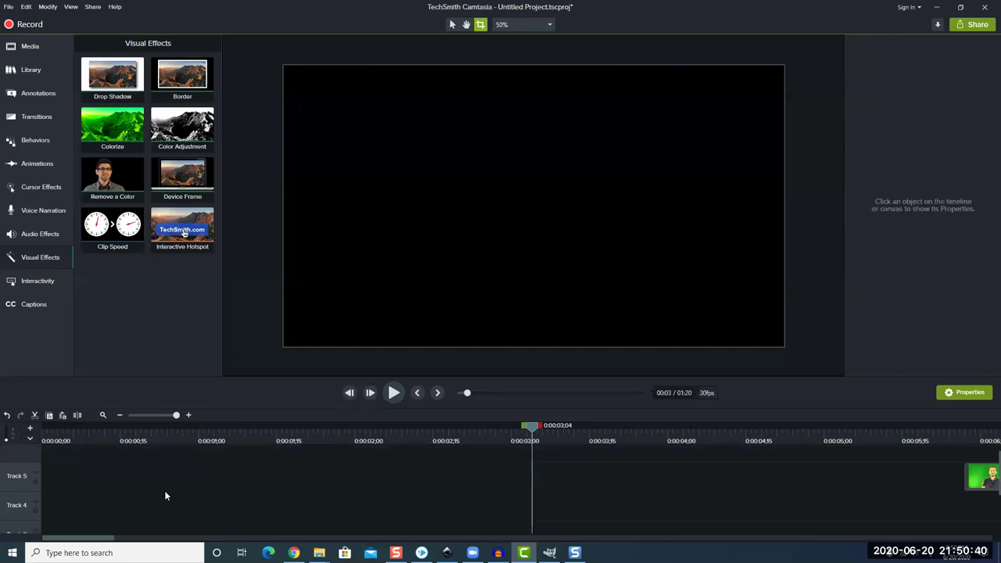
pyautogui.click(102, 416)
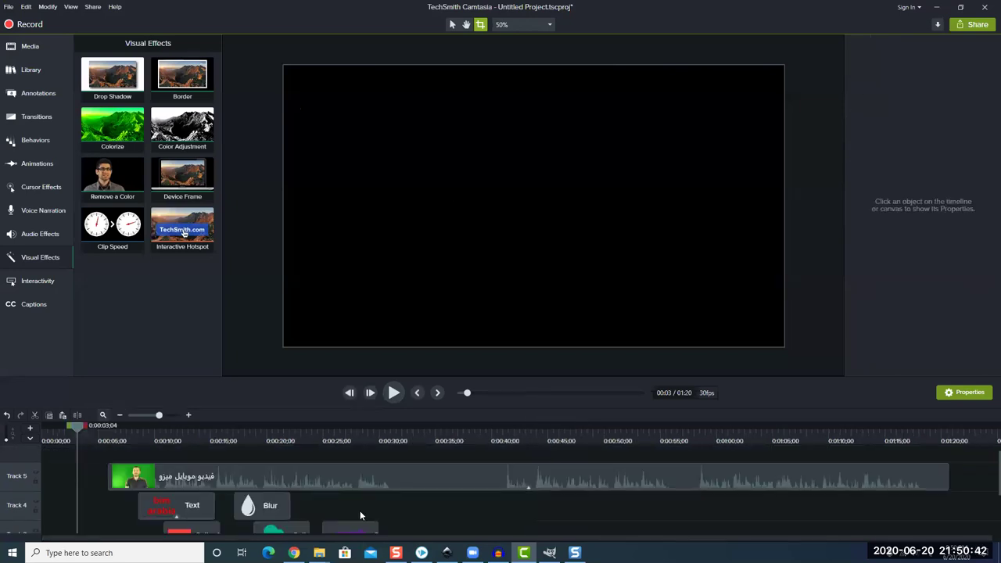
pyautogui.scroll(-1, 360, 511)
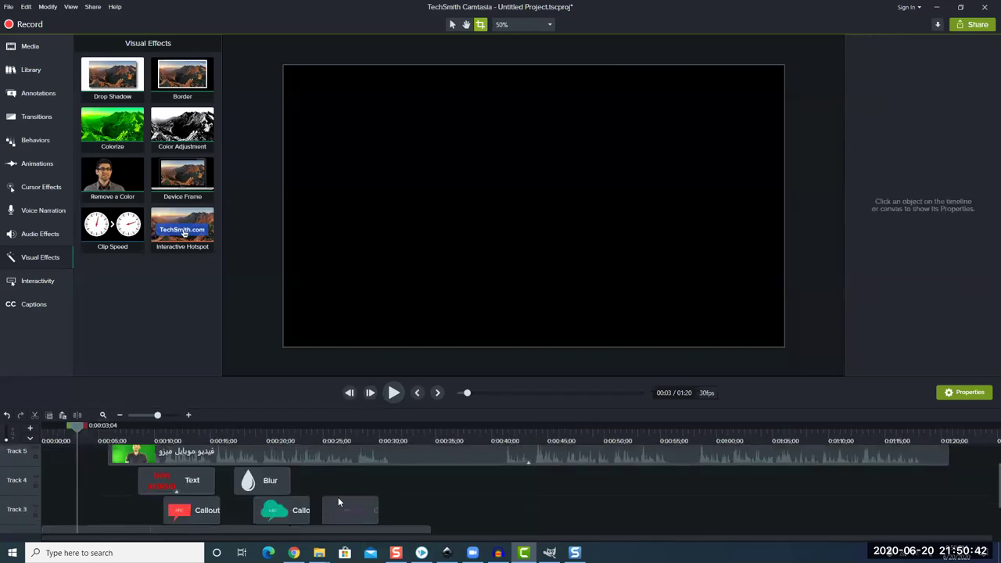
pyautogui.click(394, 393)
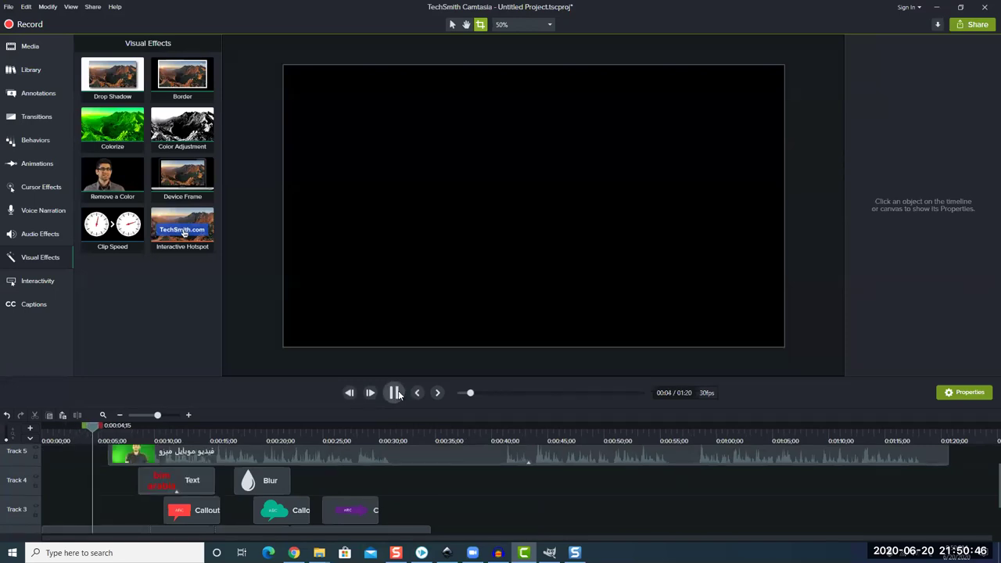
pyautogui.click(394, 394)
# Hide Track 2 and play the speaker clip until about seven seconds, pausing there
pyautogui.scroll(-2, 39, 501)
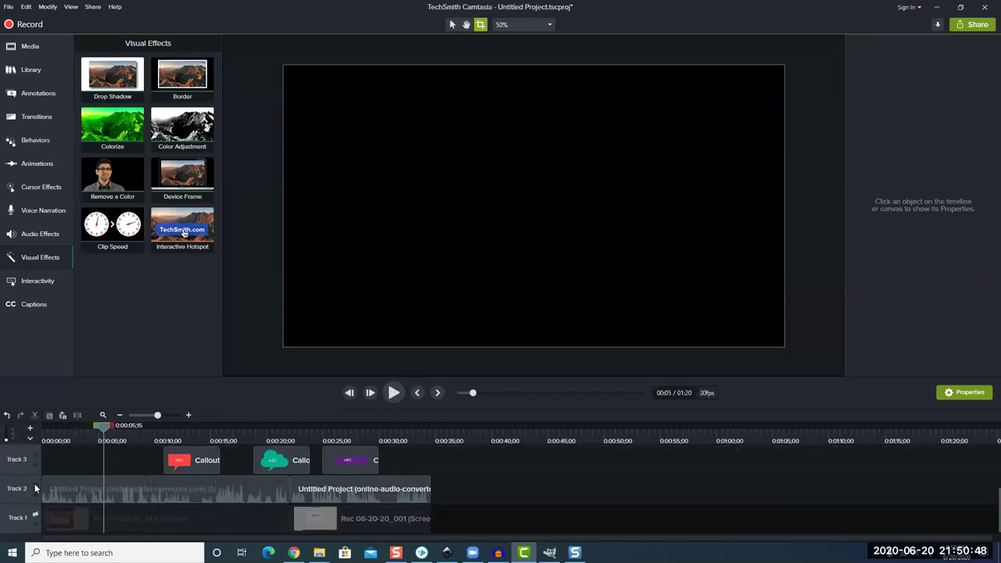
pyautogui.click(394, 392)
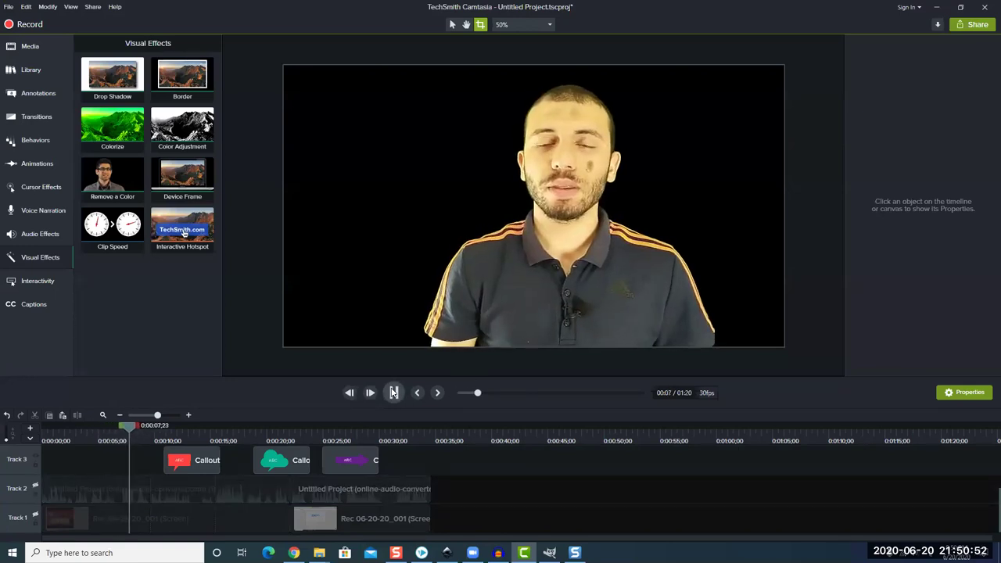
pyautogui.press('space')
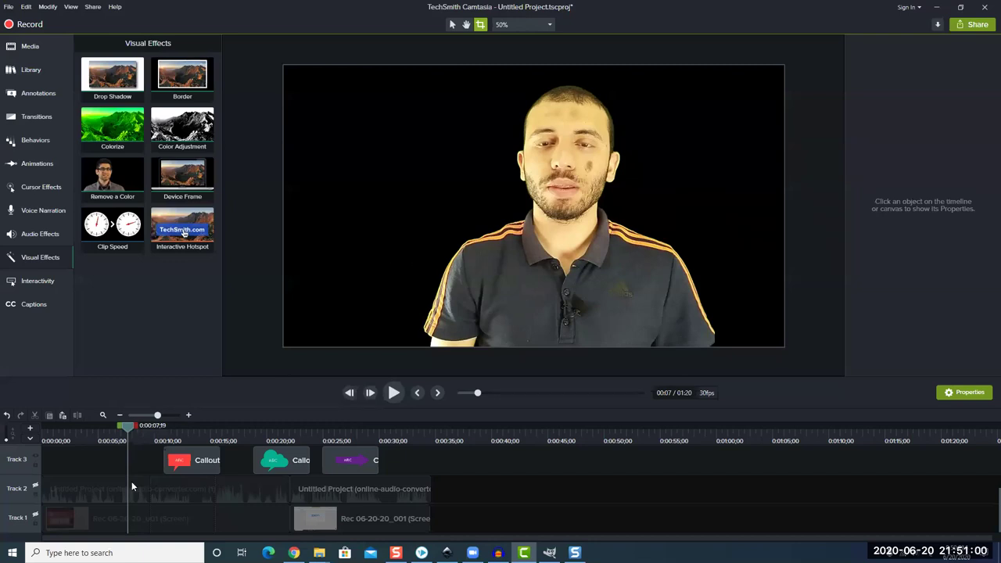
# Place the playhead at 0:00:07;00 and select the speaker clip to examine its color removal settings
pyautogui.scroll(3, 123, 479)
pyautogui.click(122, 436)
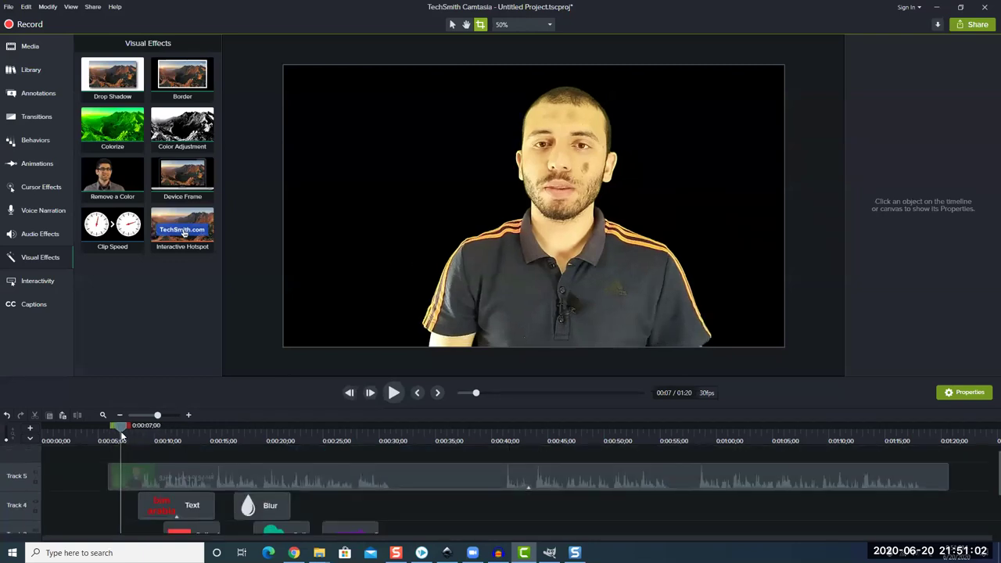
pyautogui.click(429, 219)
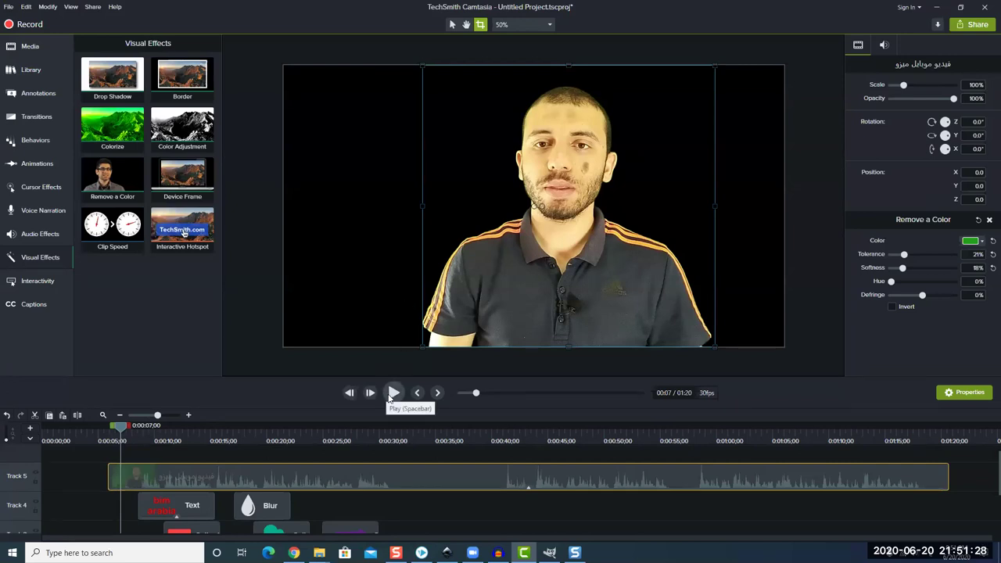
pyautogui.click(419, 507)
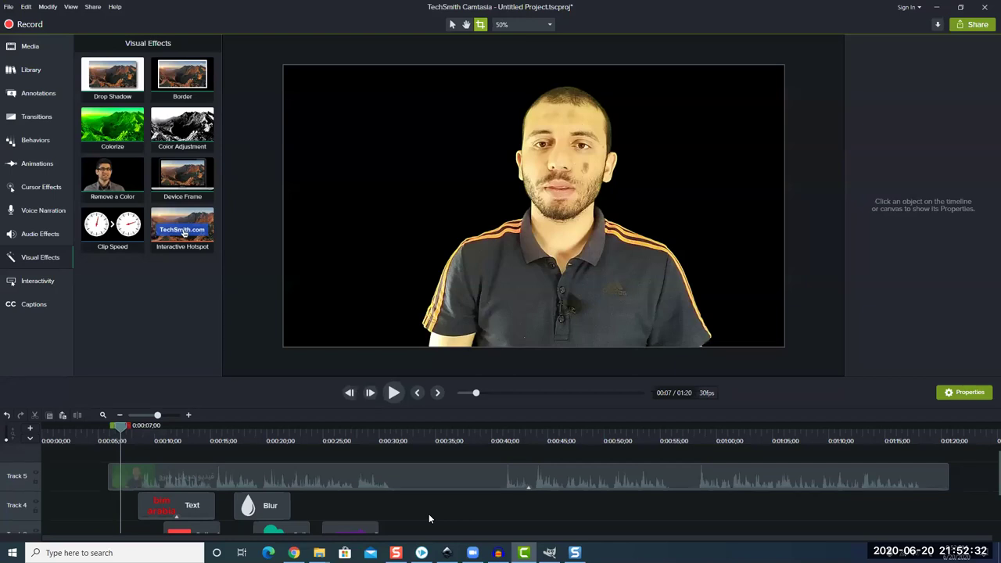
# Move the playhead to 0:00:09;25, where the red "bim arabia" text callout appears beside the speaker
pyautogui.scroll(-1, 185, 457)
pyautogui.moveTo(125, 436); pyautogui.dragTo(154, 435)
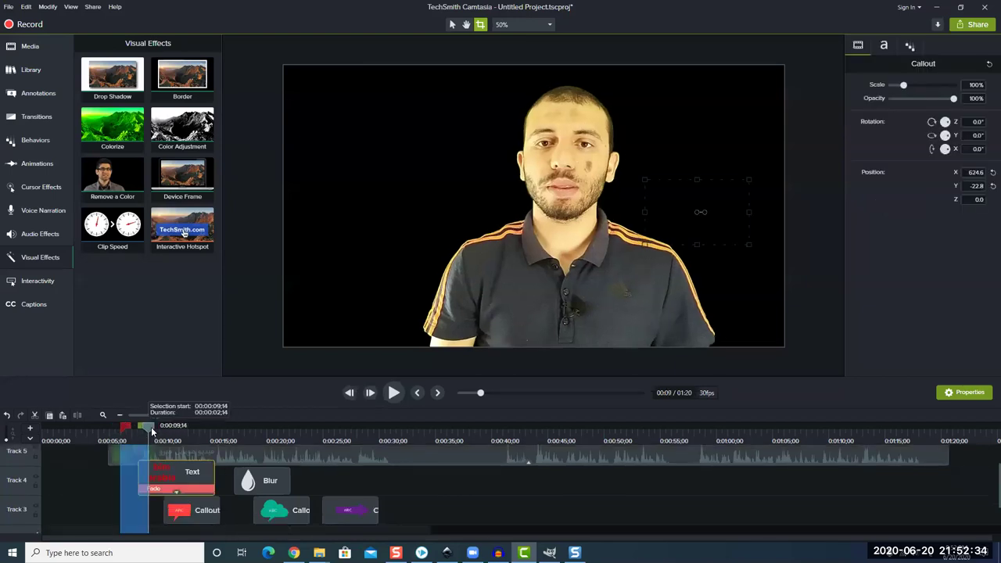
pyautogui.click(677, 226)
pyautogui.click(730, 233)
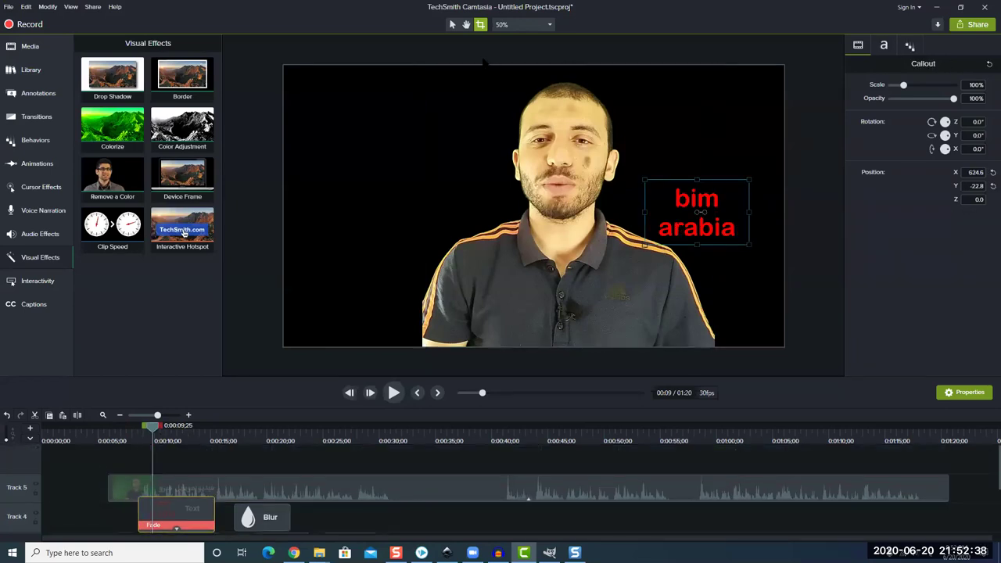
pyautogui.click(795, 147)
pyautogui.scroll(1, 796, 151)
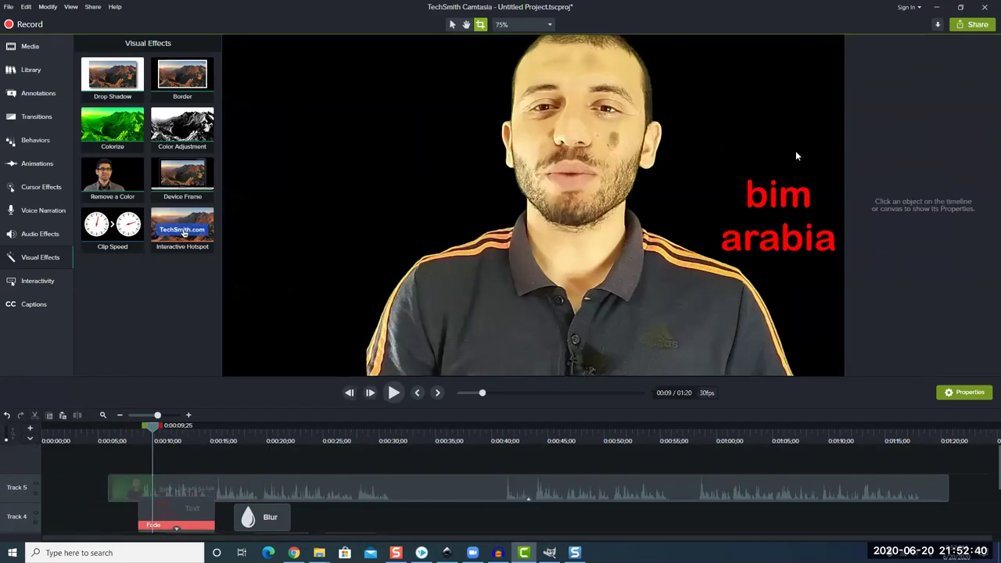
pyautogui.scroll(-3, 796, 150)
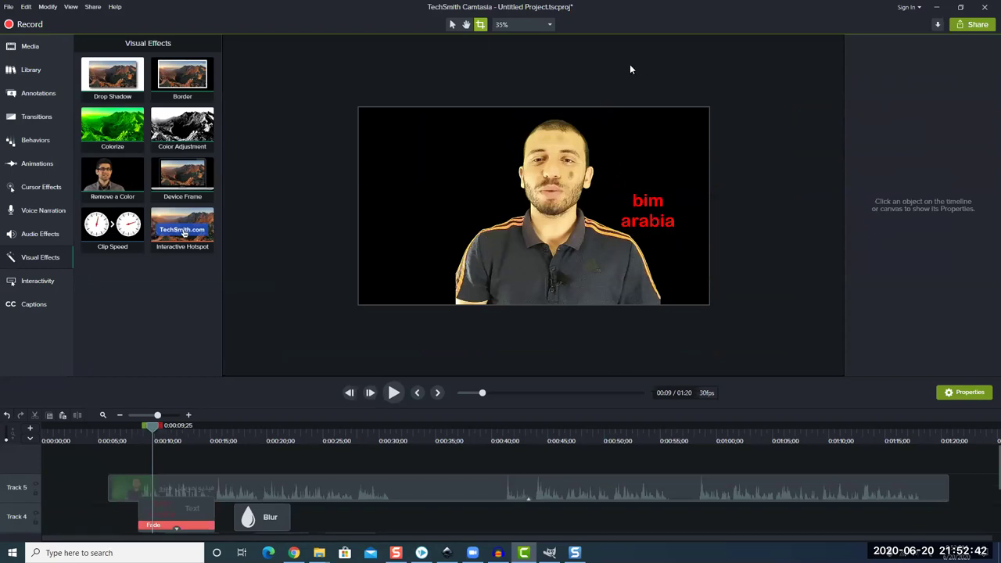
# Replace the "bim arabia" callout text with a person's first name and select the callout on the canvas
pyautogui.click(451, 24)
pyautogui.click(650, 222)
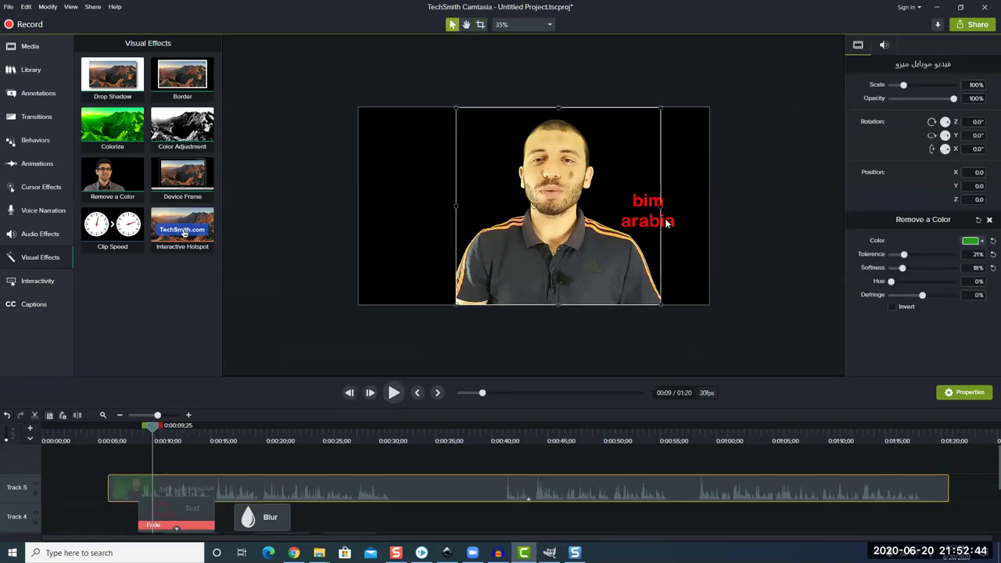
pyautogui.doubleClick(668, 220)
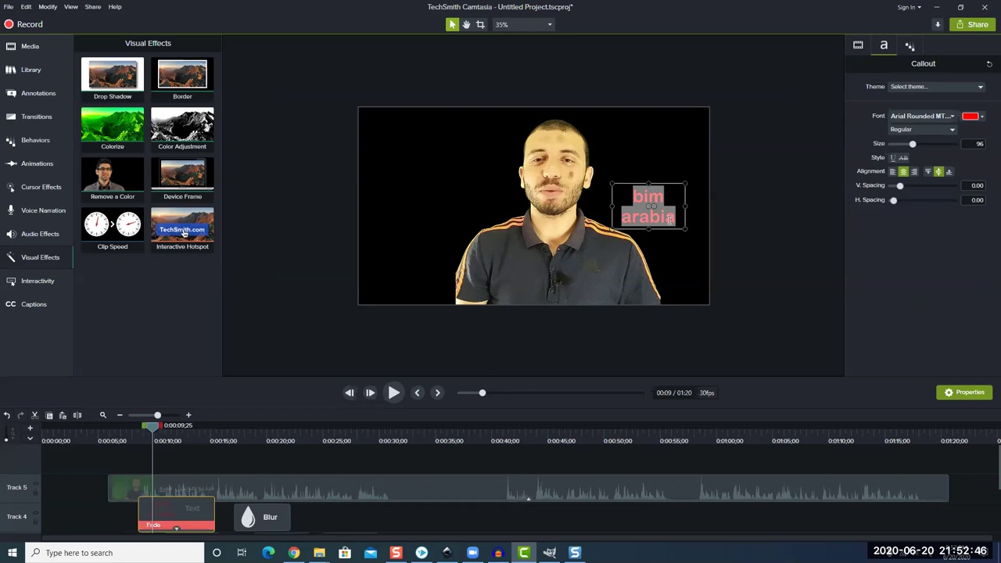
pyautogui.press('BackSpace')
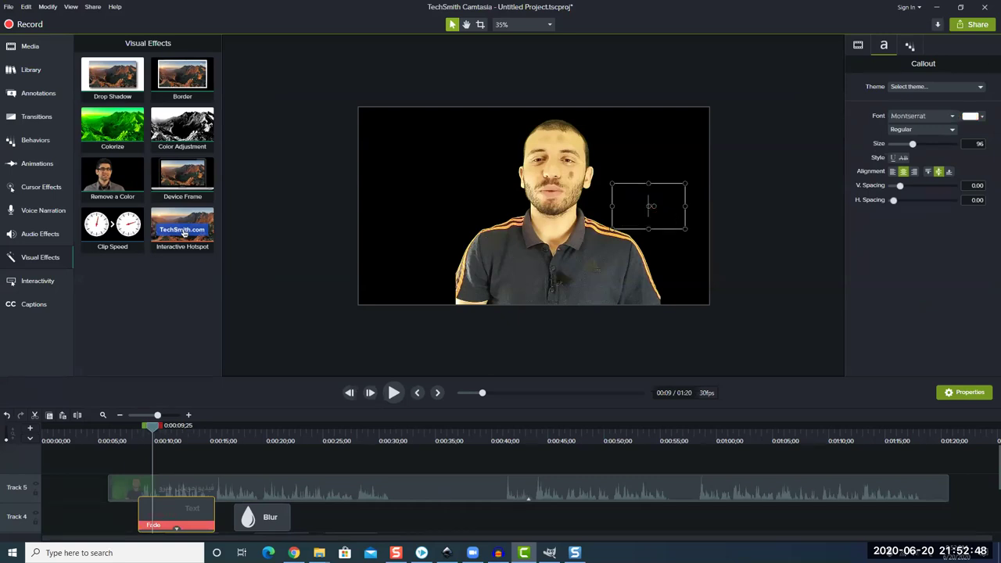
pyautogui.write('Selvi')
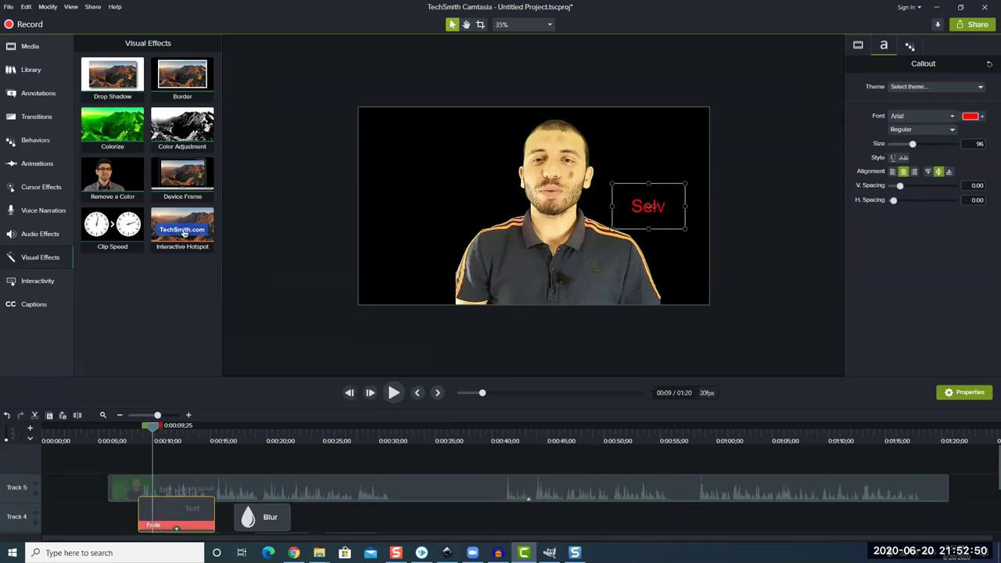
pyautogui.click(775, 241)
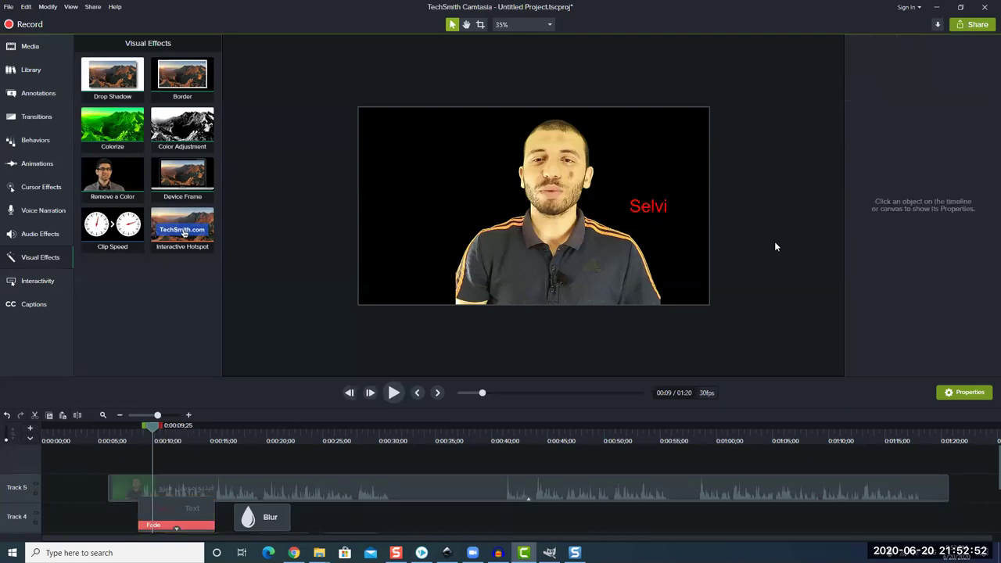
pyautogui.scroll(2, 758, 230)
pyautogui.scroll(-1, 804, 248)
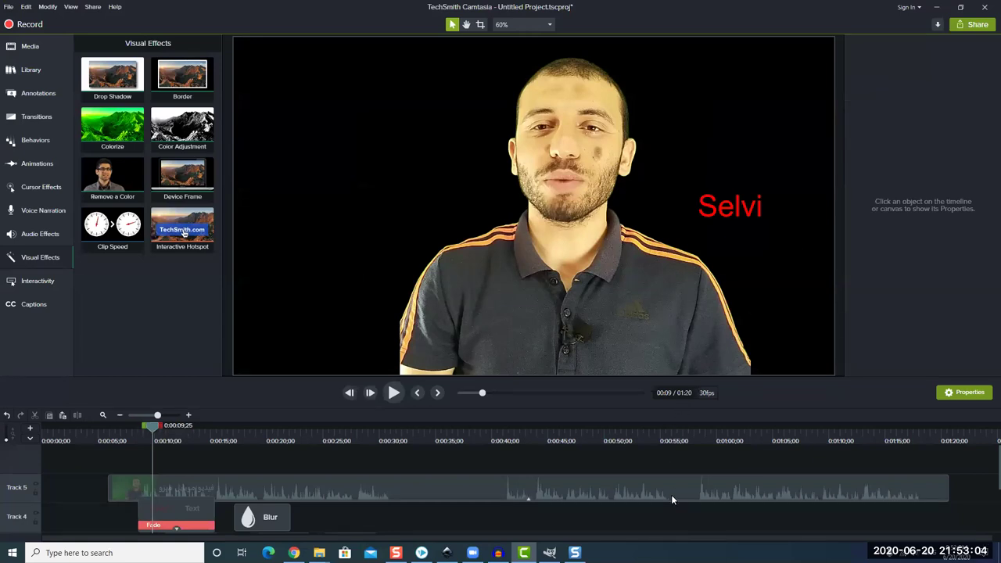
pyautogui.click(738, 208)
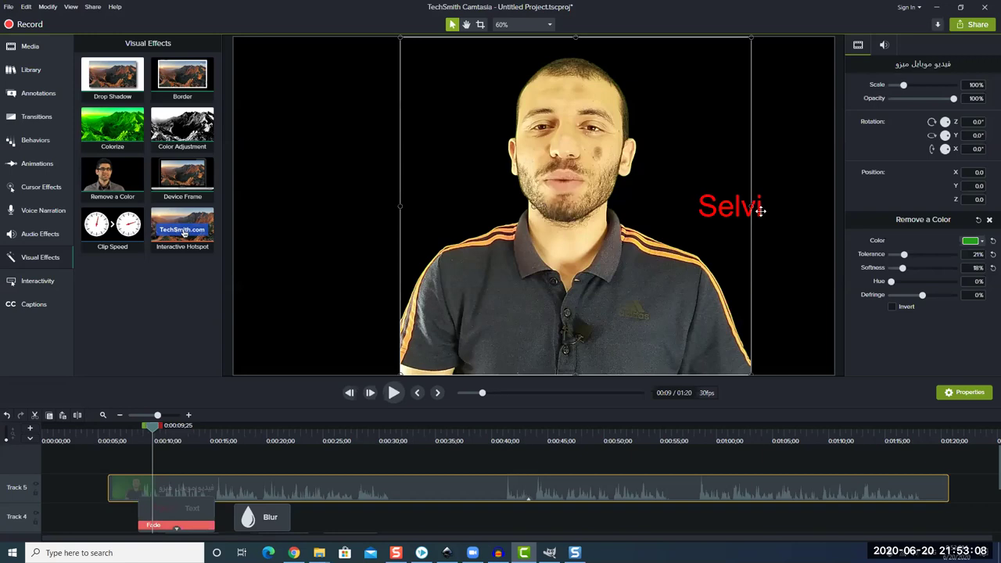
pyautogui.click(759, 209)
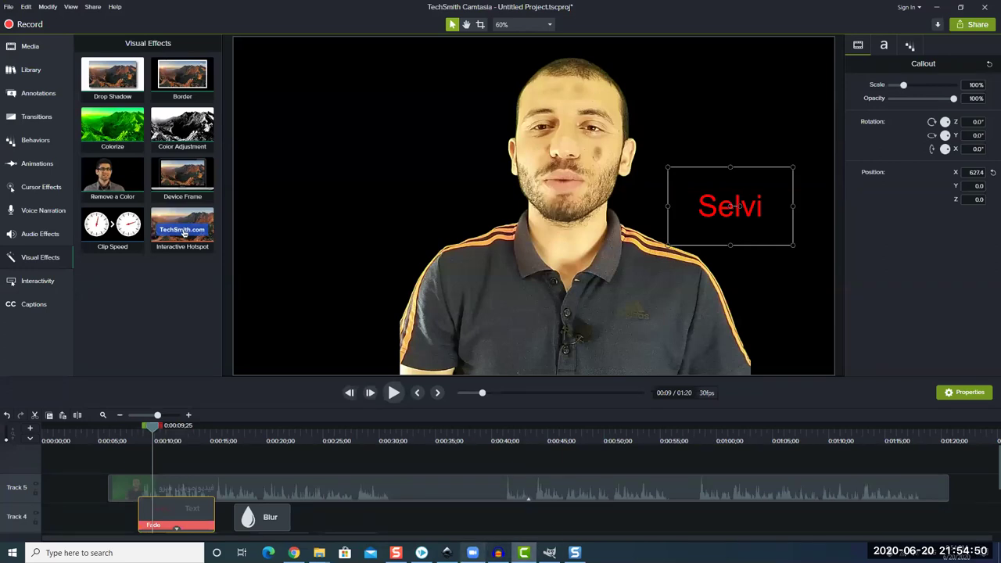
# Switch to VideoScribe, preview the BIM ARABIA scribe, and stop the preview while the people are being drawn
pyautogui.moveTo(423, 554)
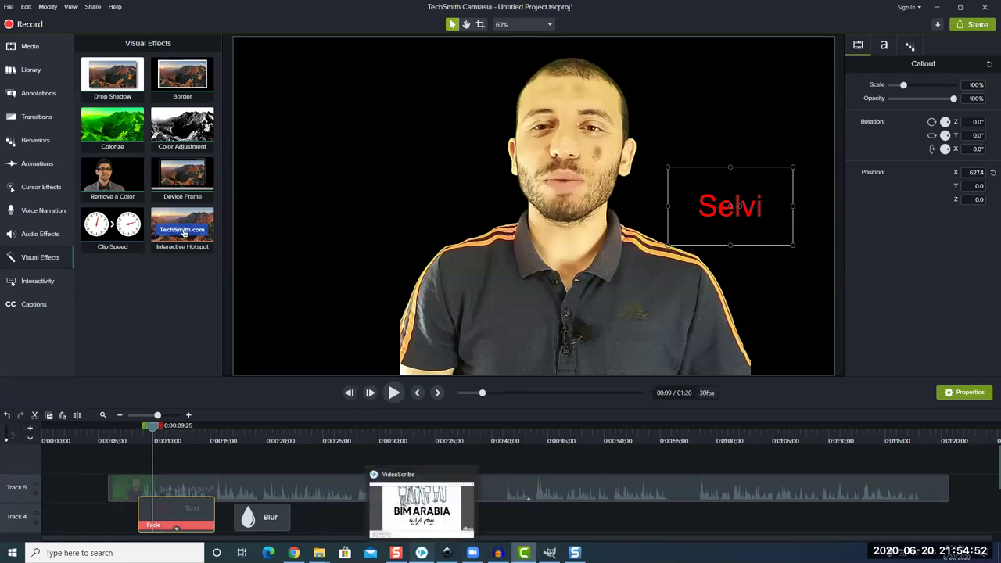
pyautogui.click(423, 509)
pyautogui.click(473, 553)
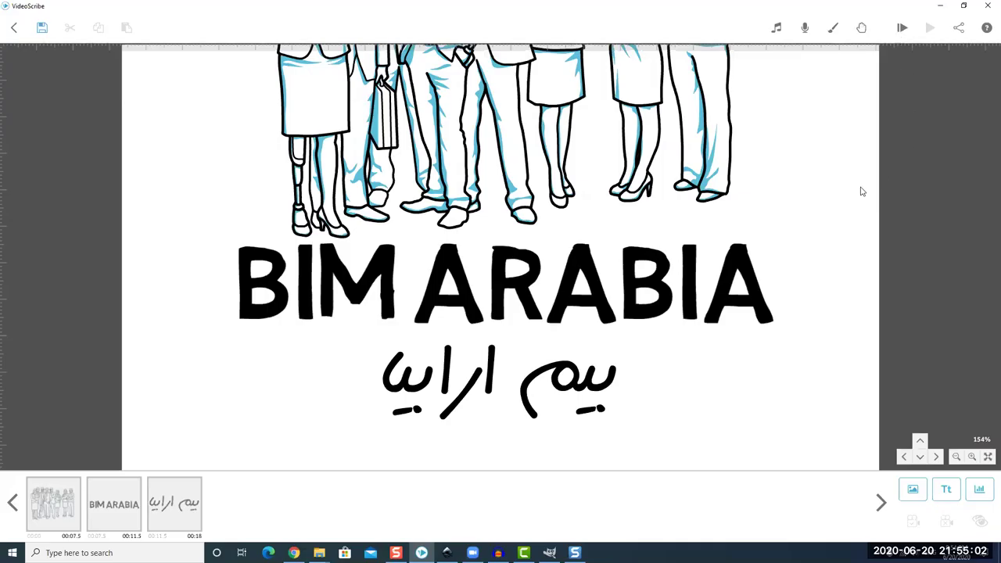
pyautogui.press('space')
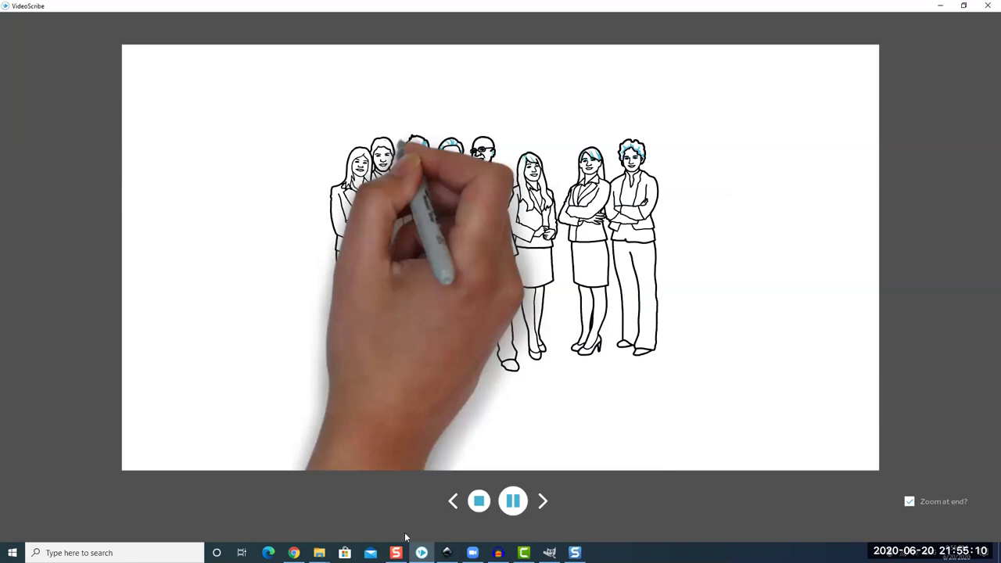
pyautogui.press('Escape')
# Switch to the videos mp4 folder in File Explorer, go up to the Work folder, and open Courses
pyautogui.moveTo(319, 551)
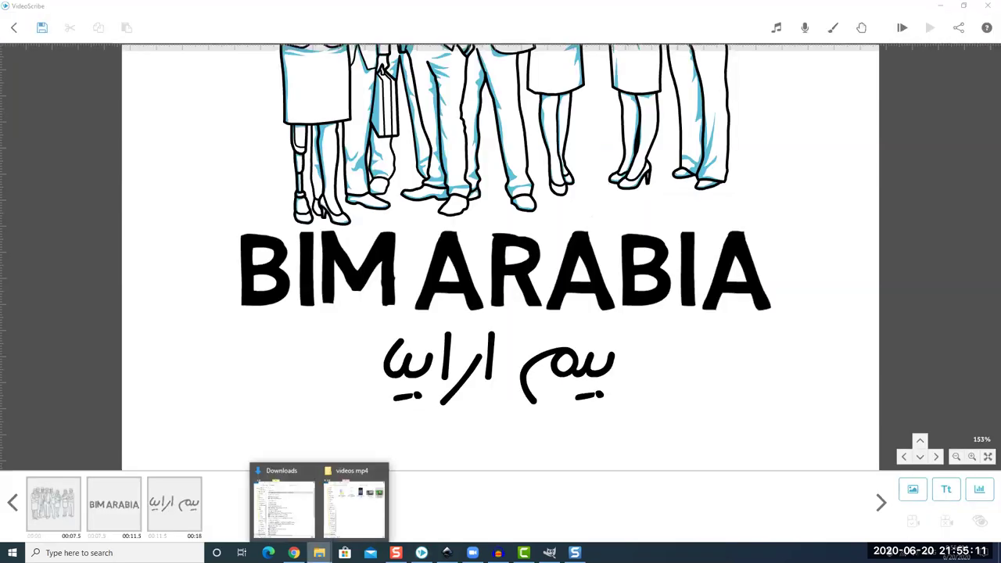
pyautogui.click(340, 528)
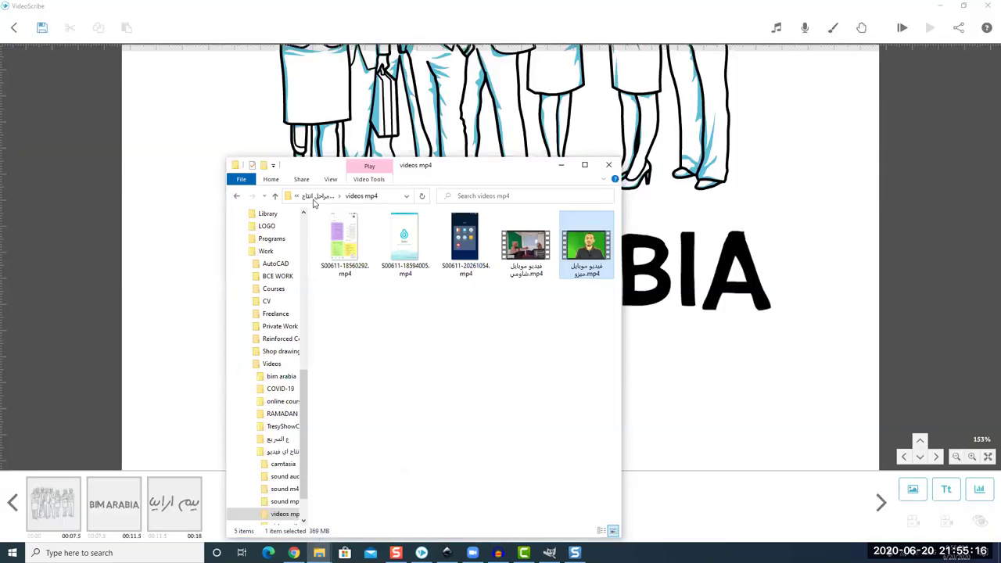
pyautogui.click(315, 200)
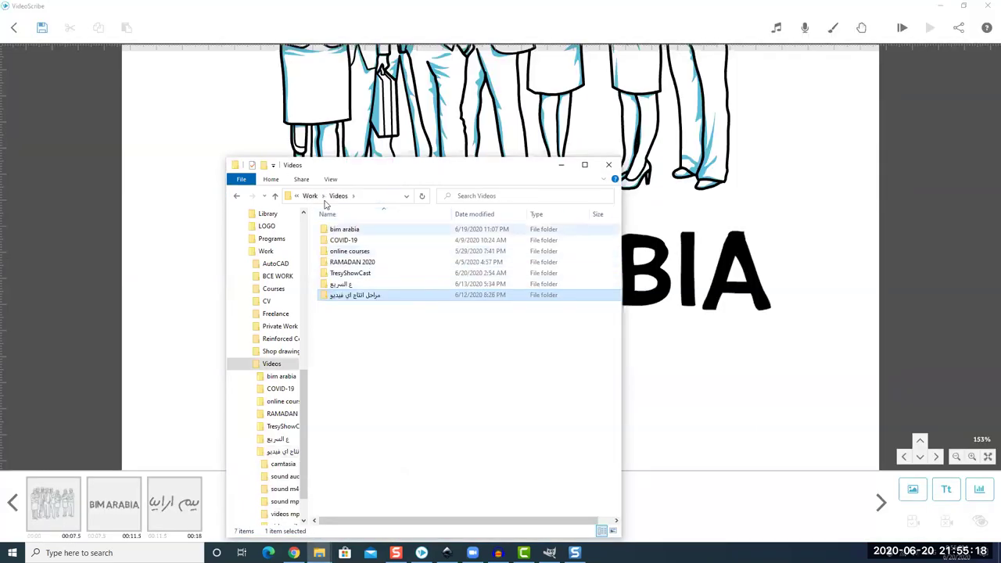
pyautogui.hotkey('alt', 'Up')
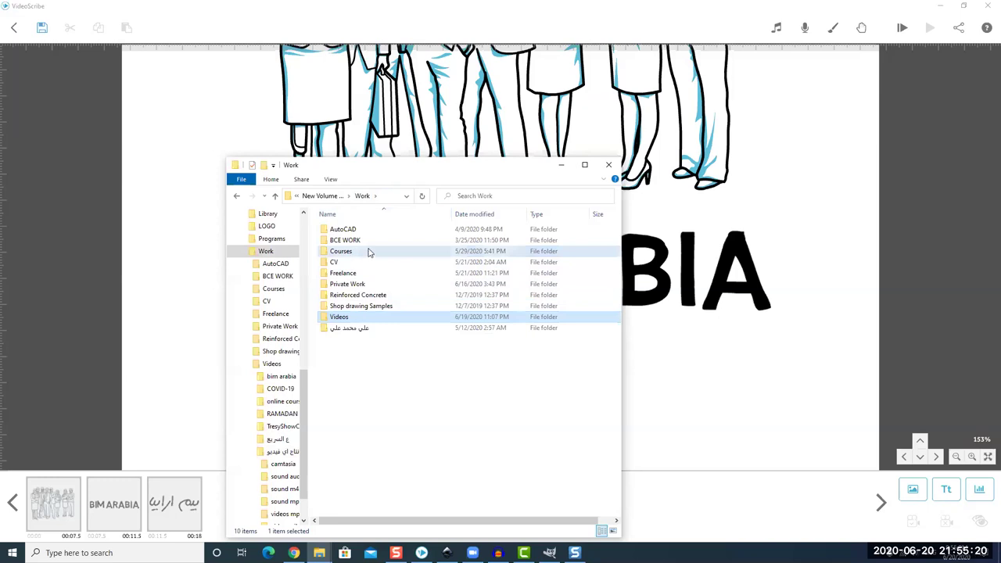
pyautogui.click(371, 251)
pyautogui.doubleClick(378, 258)
# Open Shop drawing, Shop Drawings Principles, VideoScribe, Part III, and play LAP SPLICE IN FLAT SLAB-1.wmv, pausing it at about four seconds
pyautogui.doubleClick(364, 229)
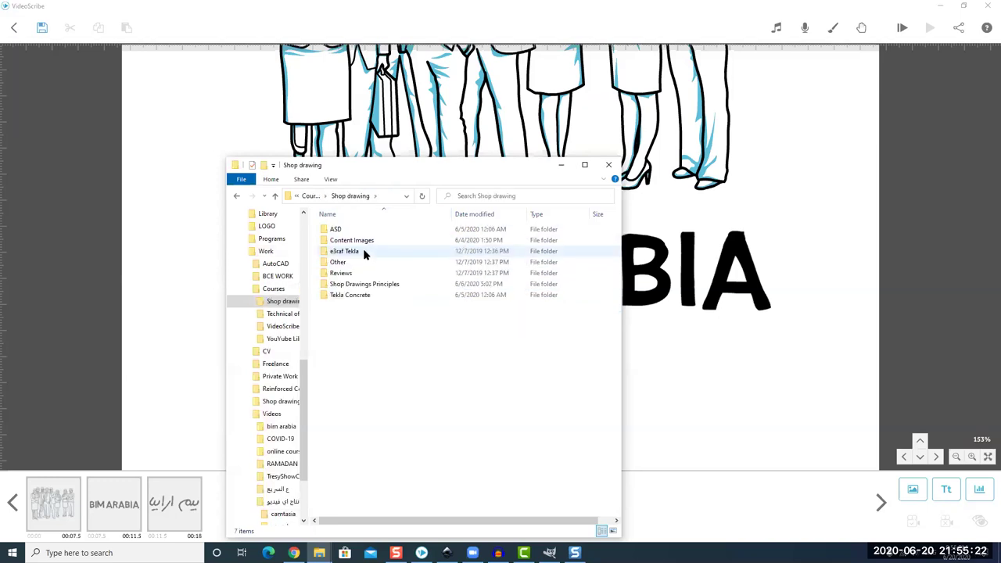
pyautogui.doubleClick(381, 285)
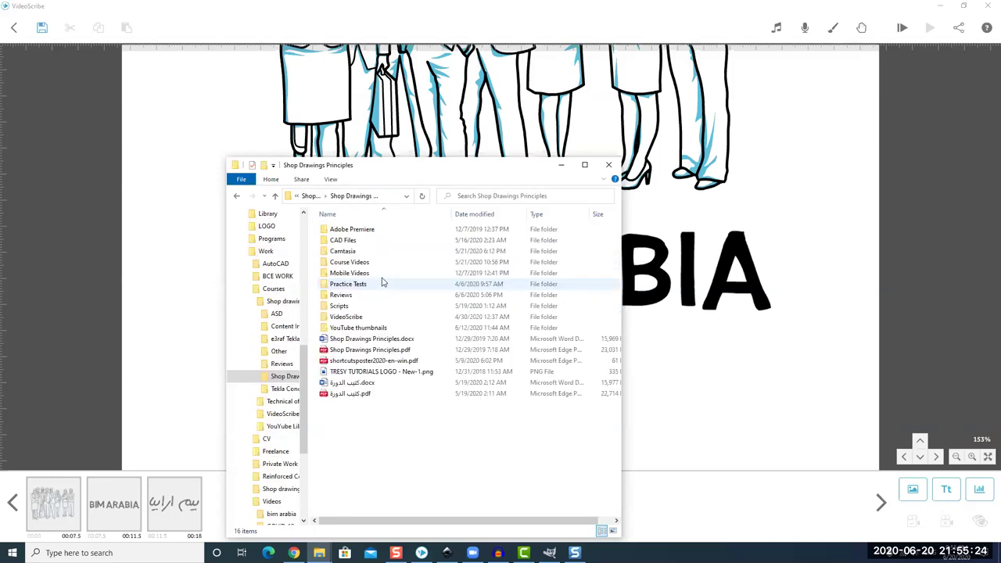
pyautogui.doubleClick(350, 316)
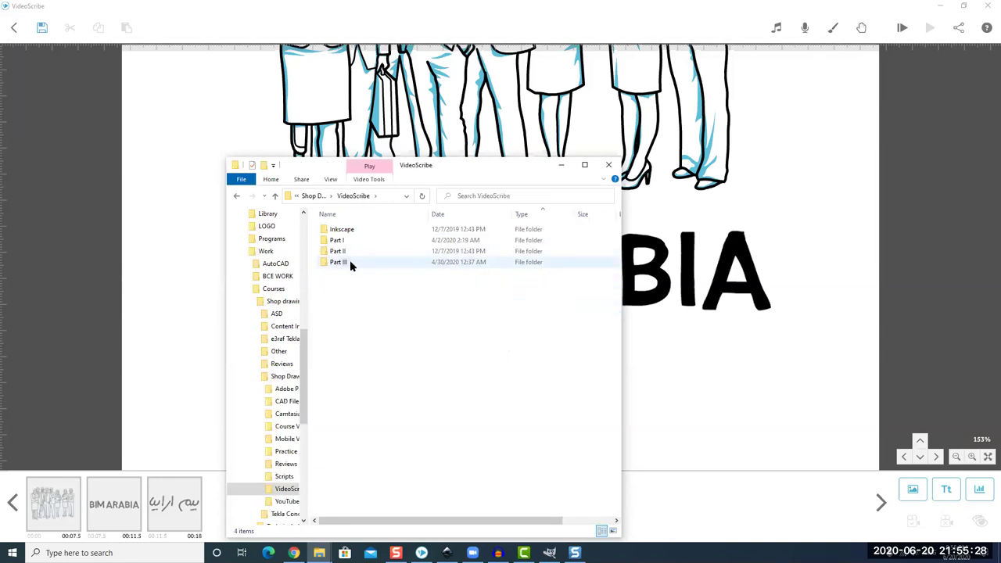
pyautogui.doubleClick(350, 261)
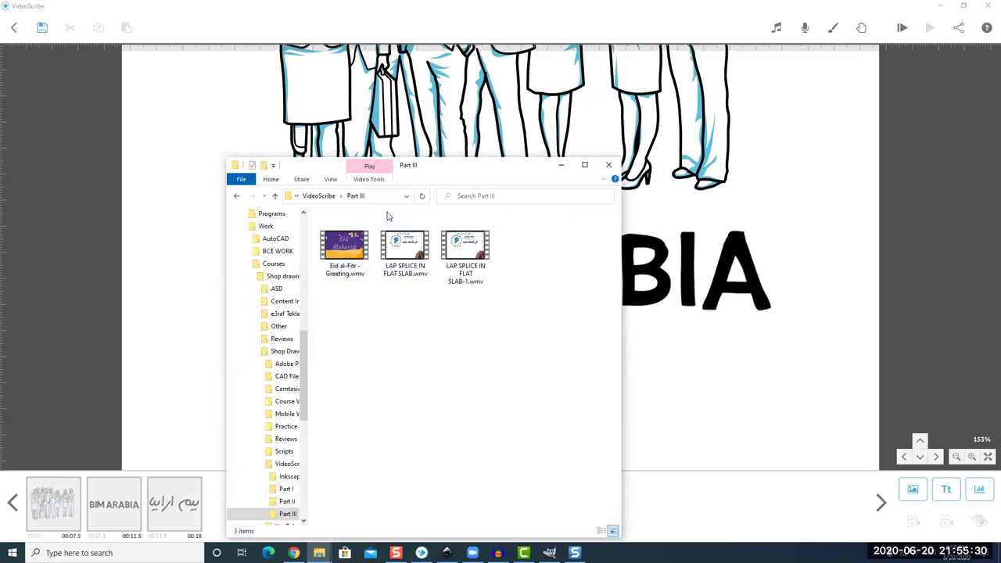
pyautogui.doubleClick(467, 274)
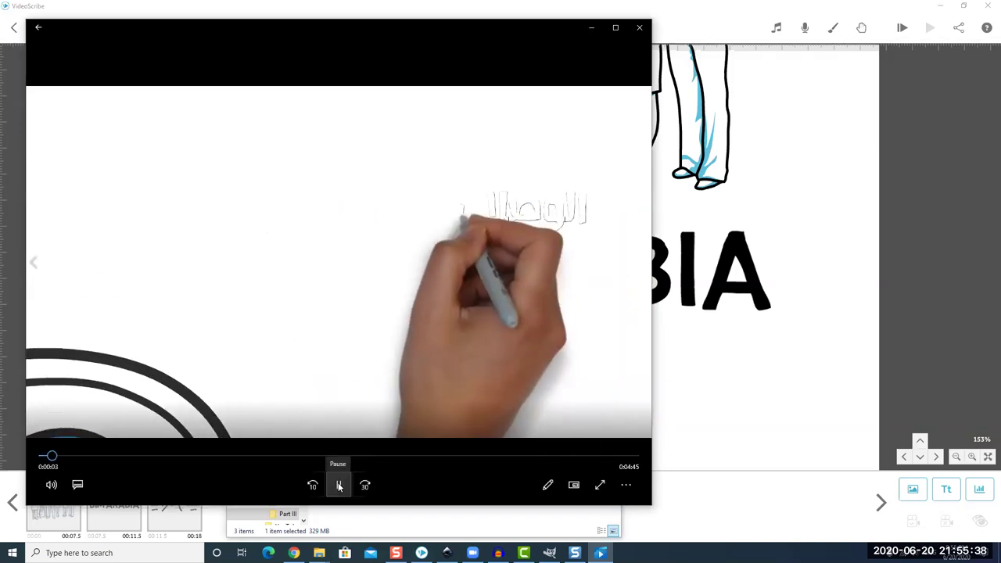
pyautogui.click(338, 486)
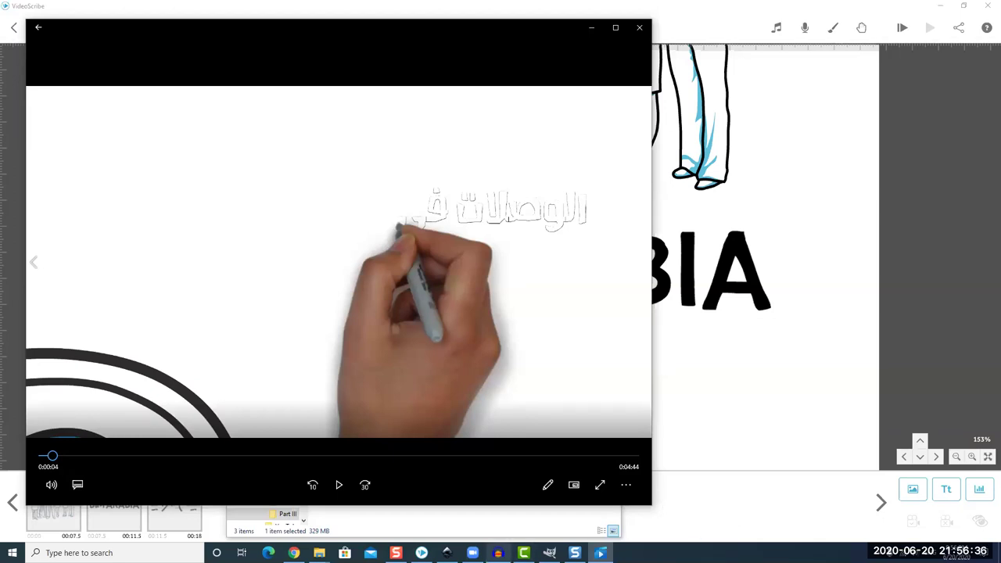
# Switch to Camtasia and replace the red callout's text with "boya BY-M1"
pyautogui.moveTo(498, 553)
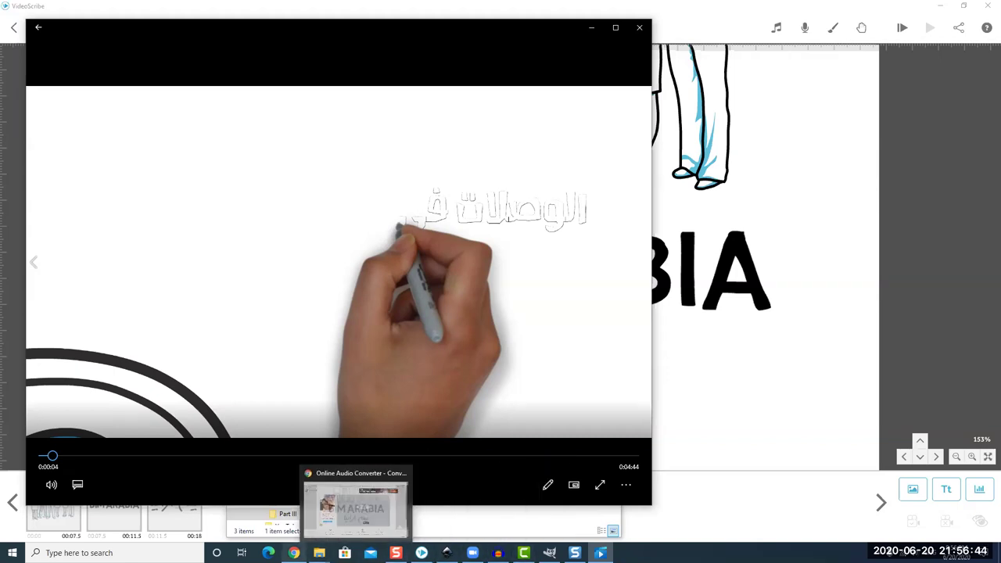
pyautogui.moveTo(293, 553)
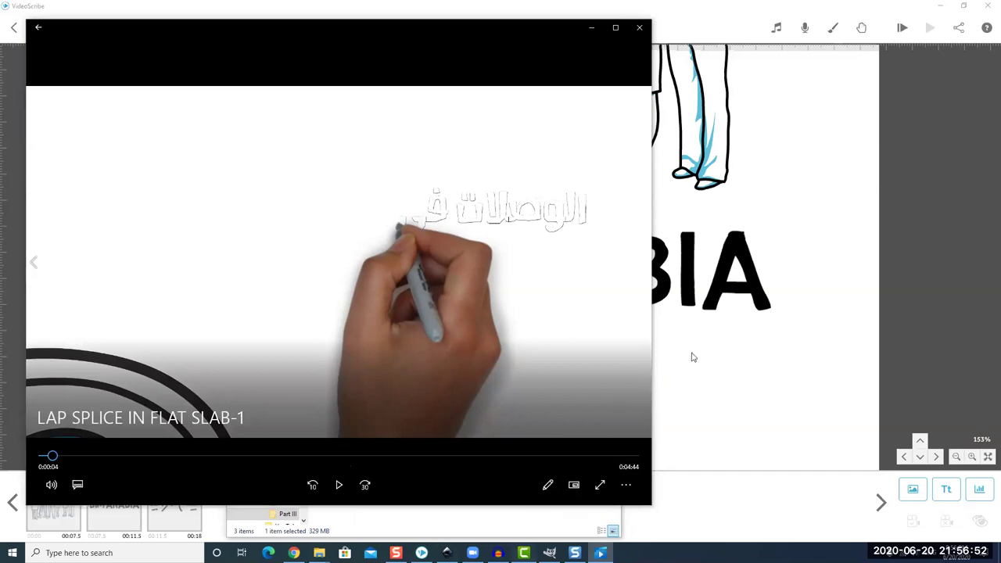
pyautogui.hotkey('alt', 'Tab')
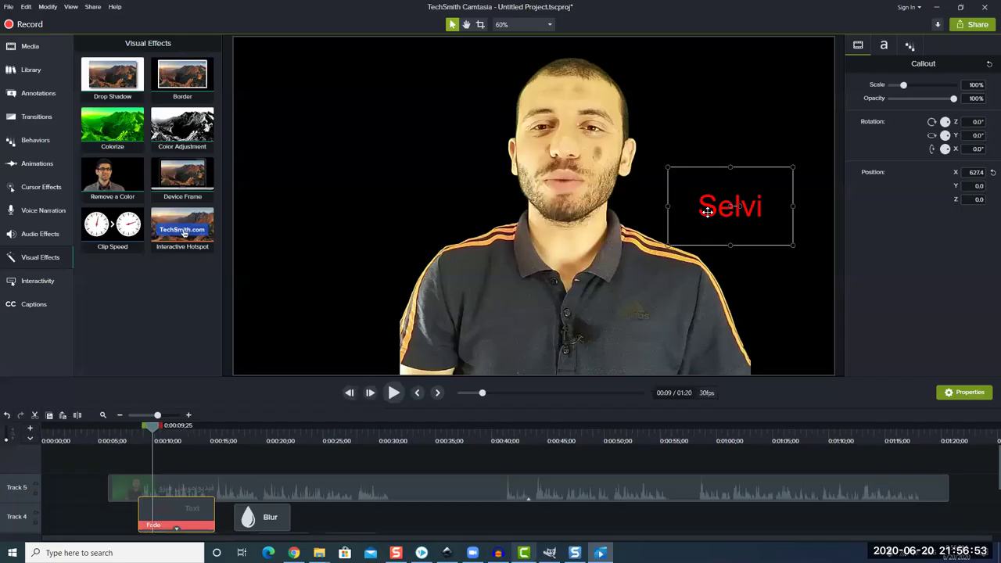
pyautogui.doubleClick(763, 210)
pyautogui.write('bo')
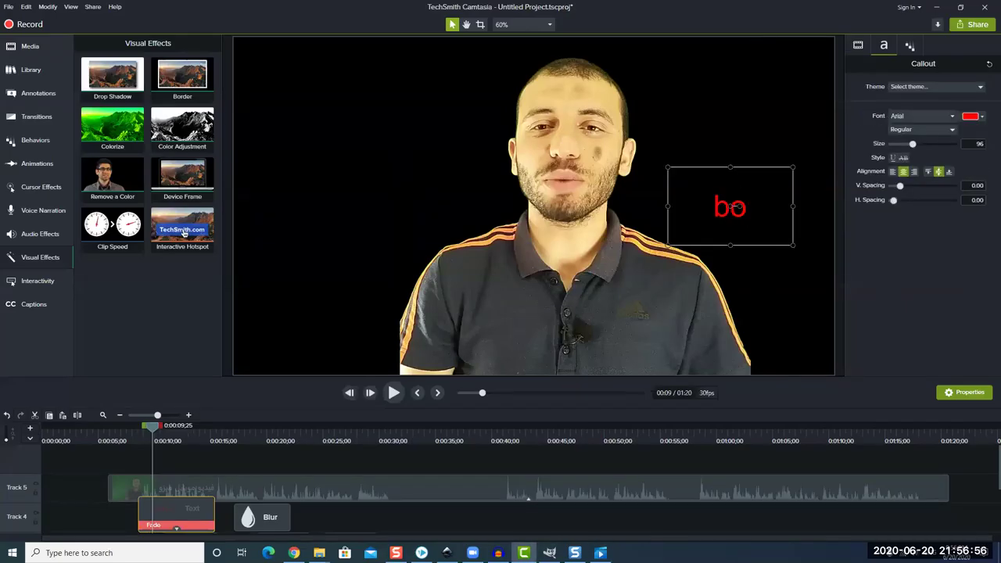
pyautogui.write('ya BY')
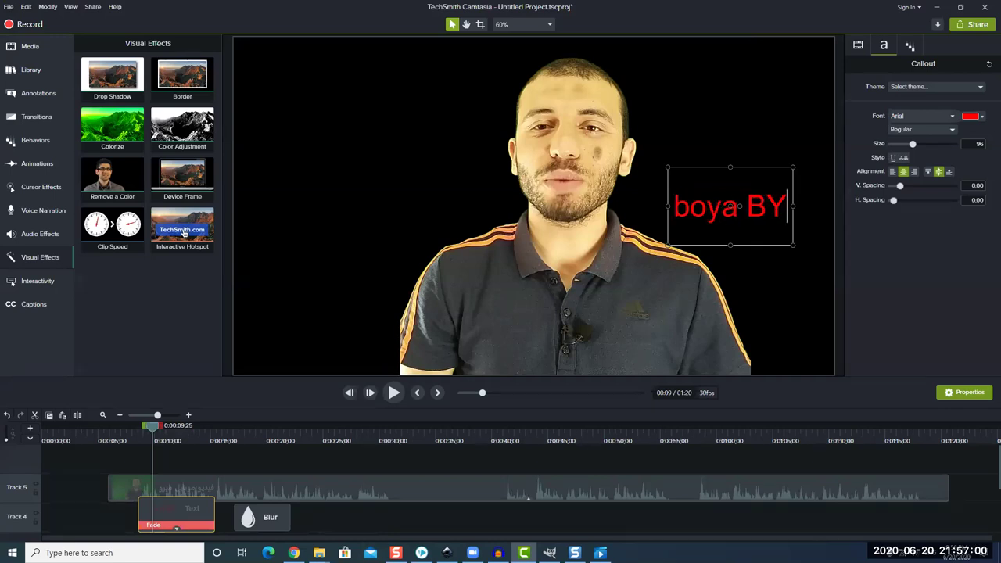
pyautogui.write('-M1')
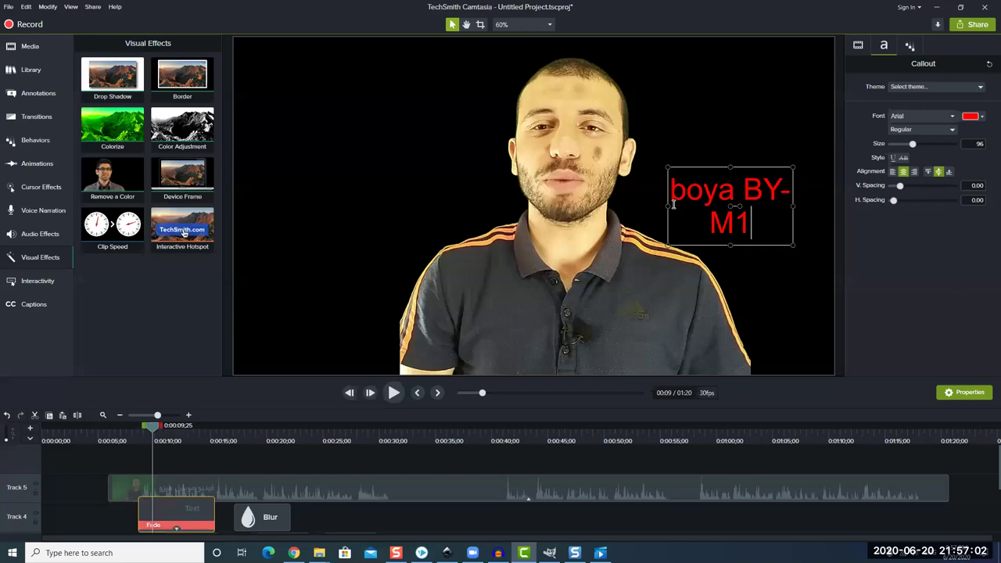
# Widen the callout to fit its text on one line, shift the speaker clip aside, and place the callout beside him
pyautogui.moveTo(668, 205); pyautogui.dragTo(554, 209)
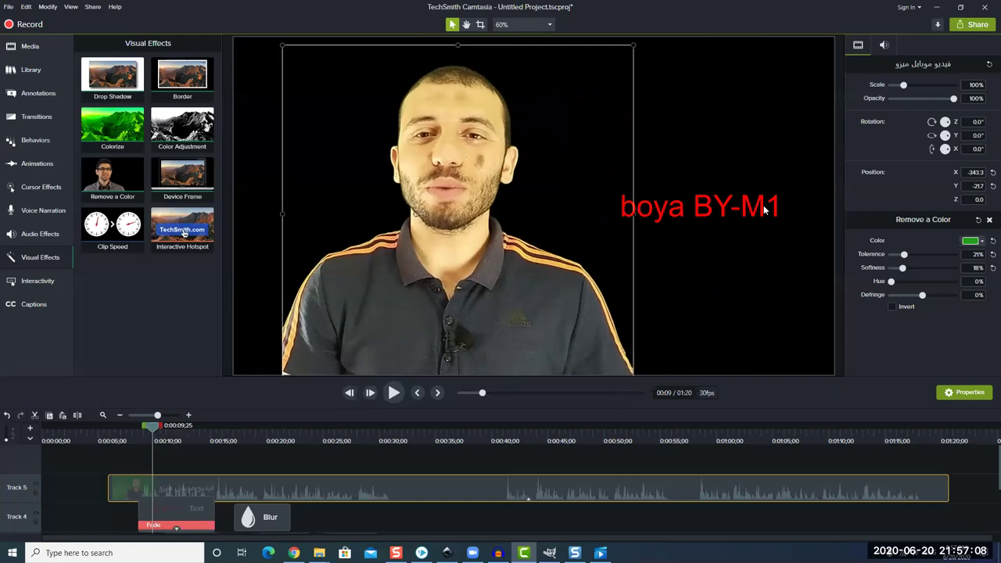
pyautogui.moveTo(762, 208); pyautogui.dragTo(813, 231)
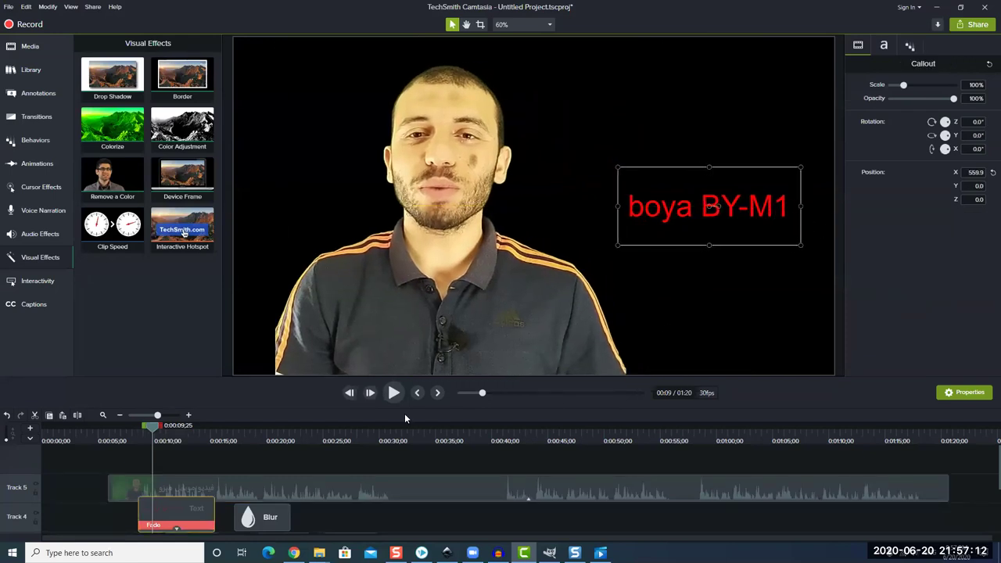
pyautogui.click(238, 462)
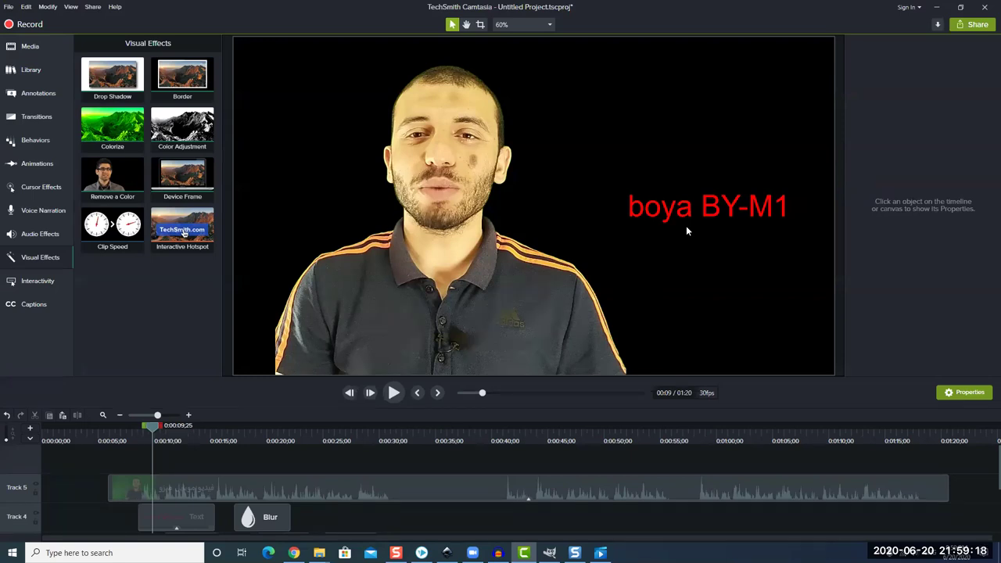
# Delete the Remove a Color effect from the green-screen clip on Track 5
pyautogui.click(549, 488)
pyautogui.click(987, 220)
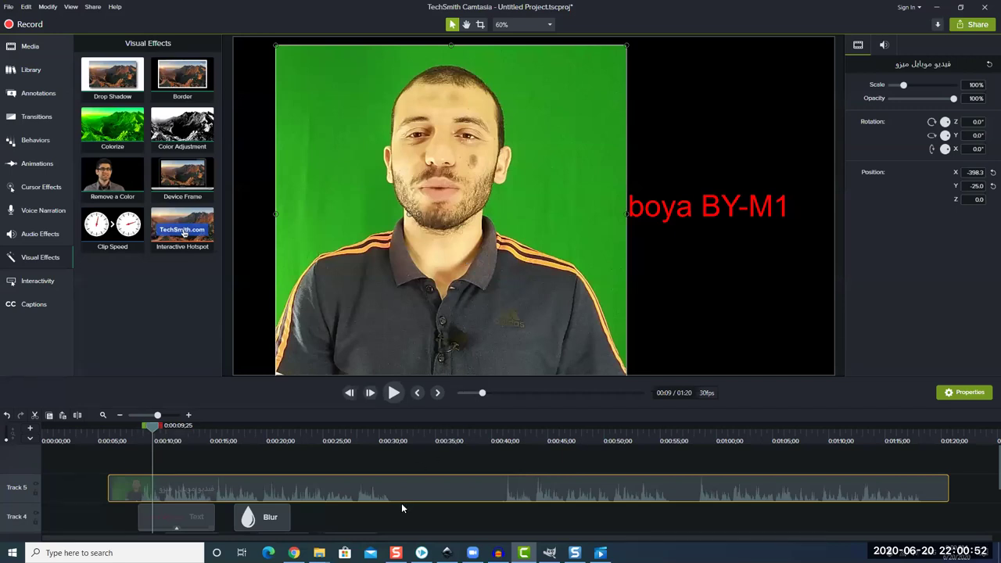
pyautogui.click(386, 468)
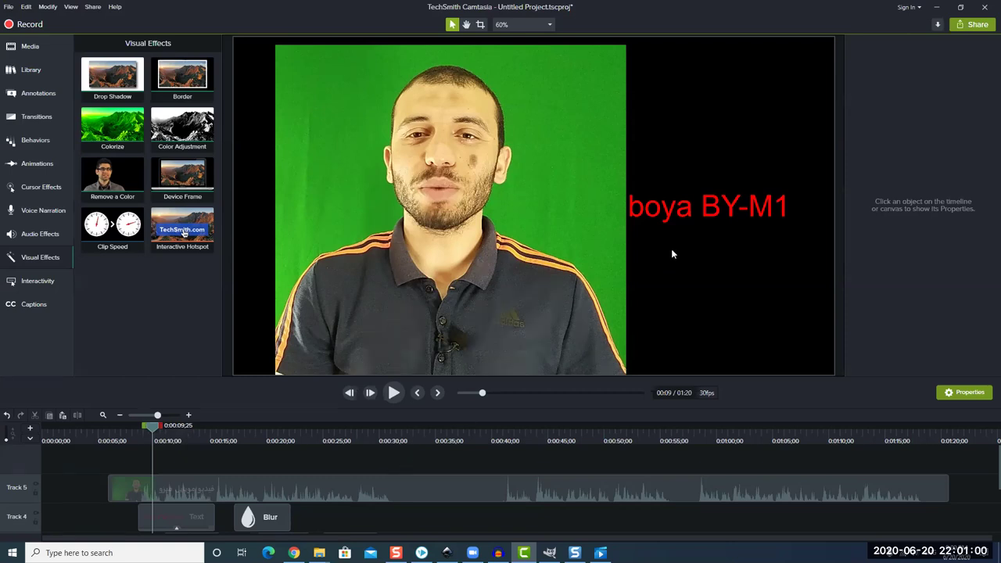
# Replace the callout text with "tresy tutorials" and move the callout slightly away from the video clip
pyautogui.click(671, 210)
pyautogui.doubleClick(679, 209)
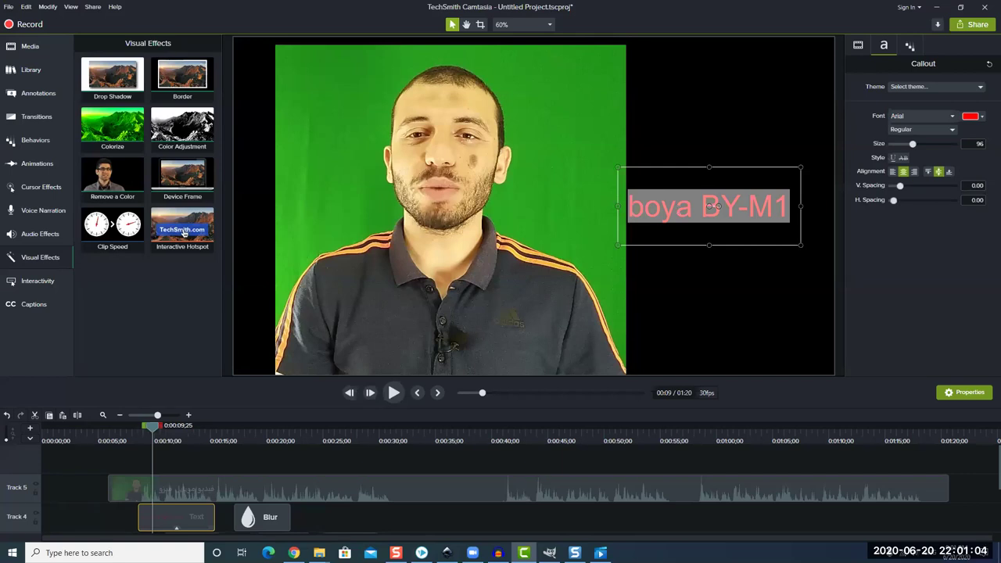
pyautogui.write('tRE')
pyautogui.press('BackSpace')
pyautogui.press('BackSpace')
pyautogui.press('BackSpace')
pyautogui.write('tresy tu')
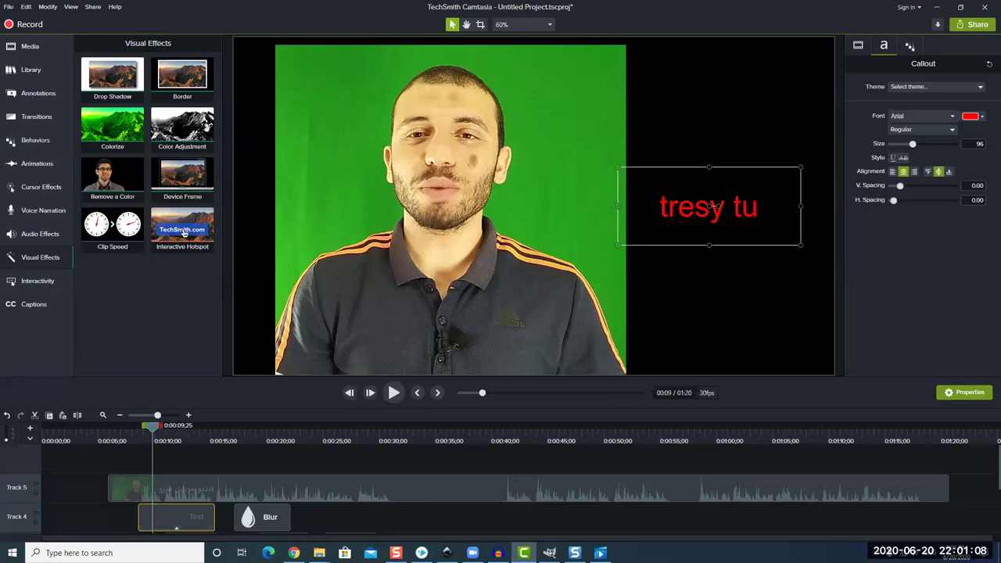
pyautogui.write('torials')
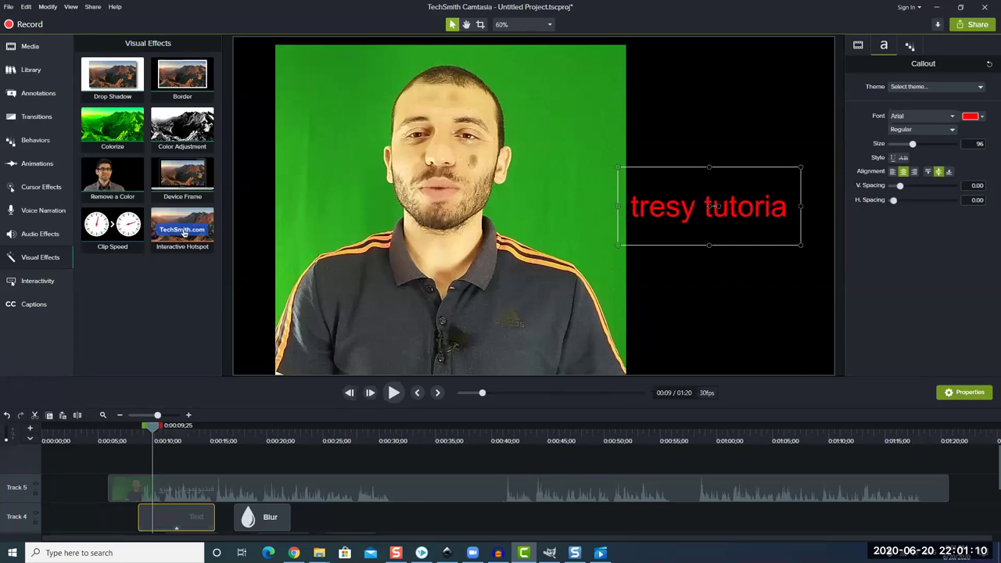
pyautogui.click(740, 256)
pyautogui.moveTo(700, 208); pyautogui.dragTo(719, 211)
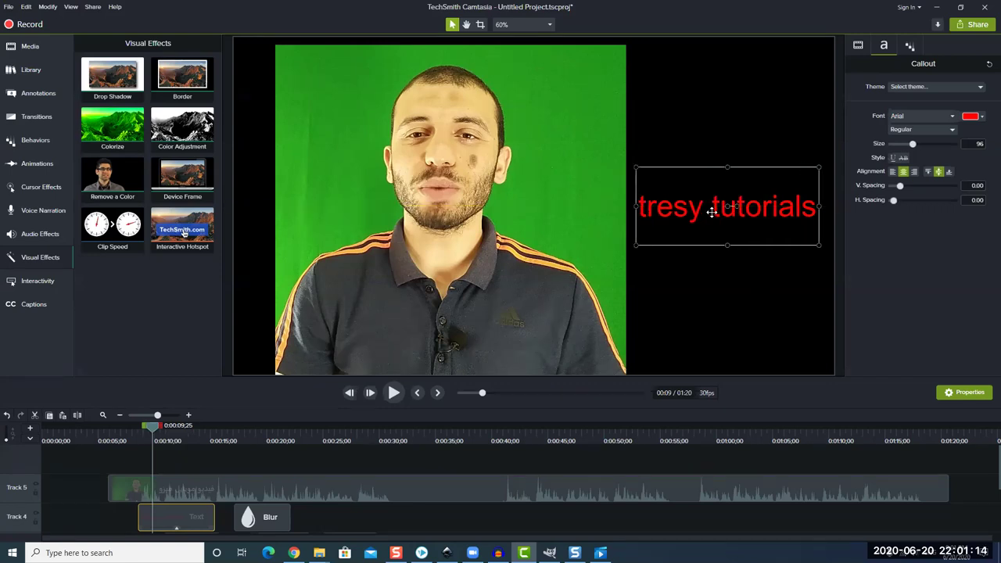
pyautogui.click(693, 462)
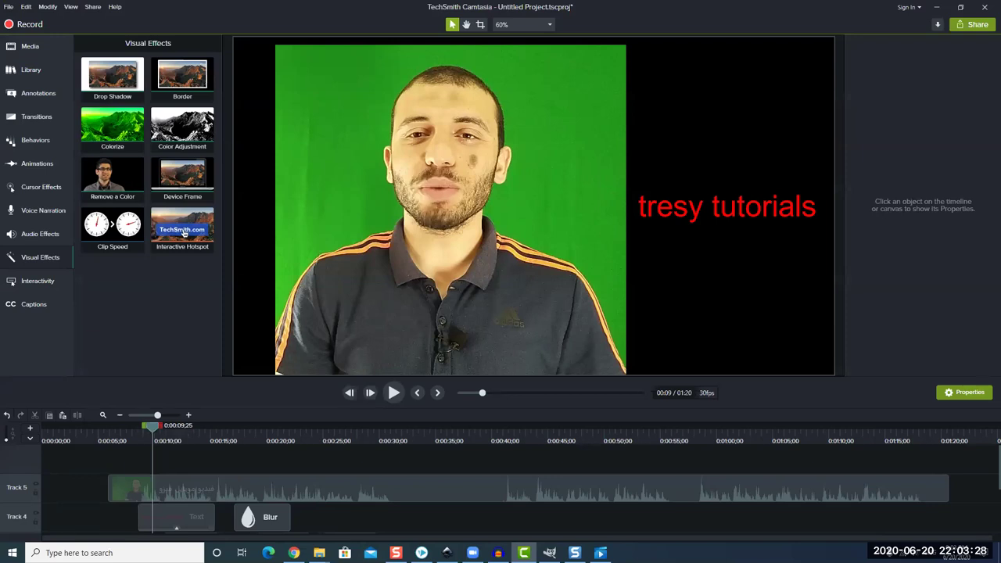
# In Chrome on the AlternativeTo home page, open the Adobe Photoshop alternatives in a new tab and switch to it
pyautogui.moveTo(600, 554)
pyautogui.scroll(-3, 459, 474)
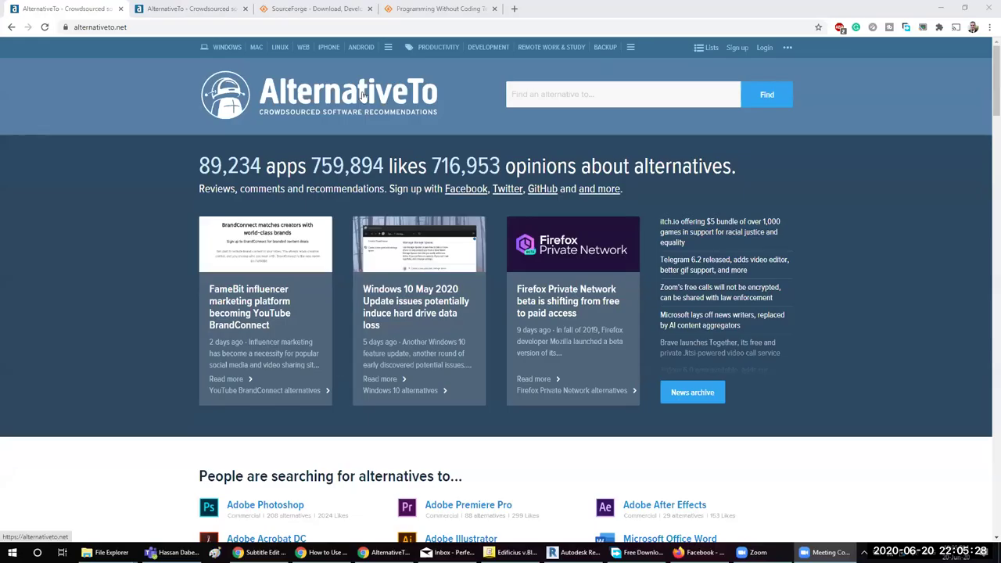
pyautogui.scroll(-2, 649, 173)
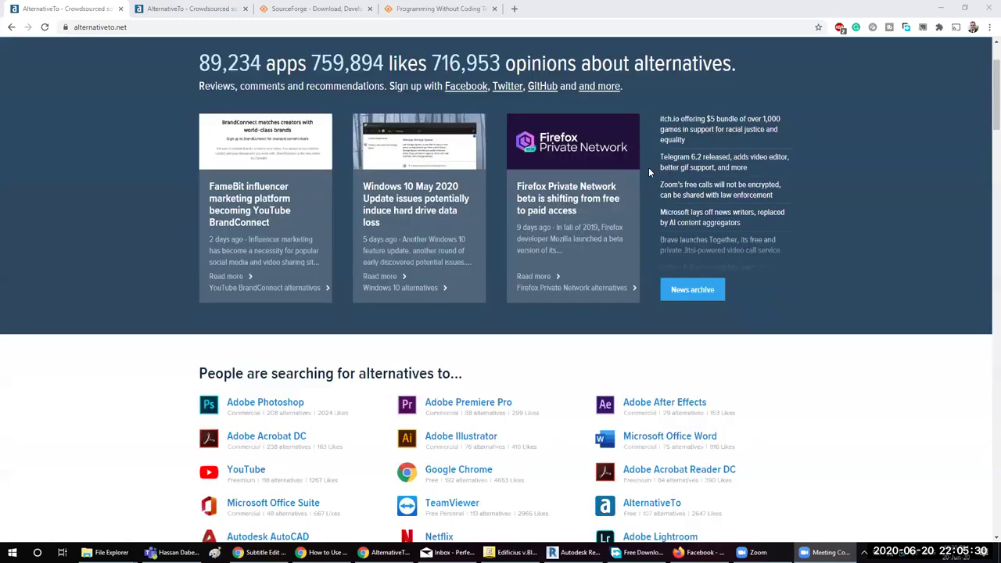
pyautogui.scroll(-3, 648, 173)
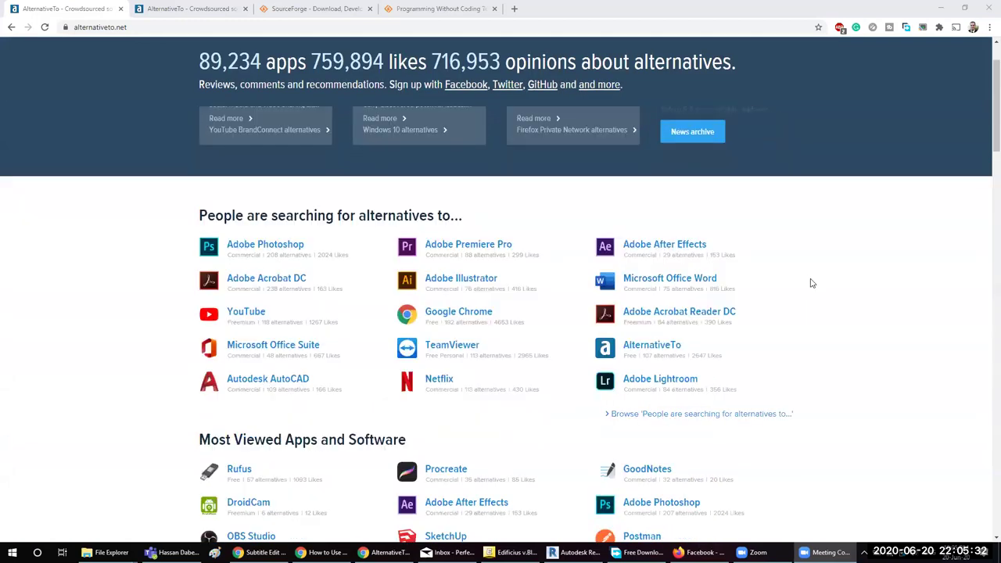
pyautogui.scroll(4, 812, 284)
pyautogui.scroll(-5, 152, 232)
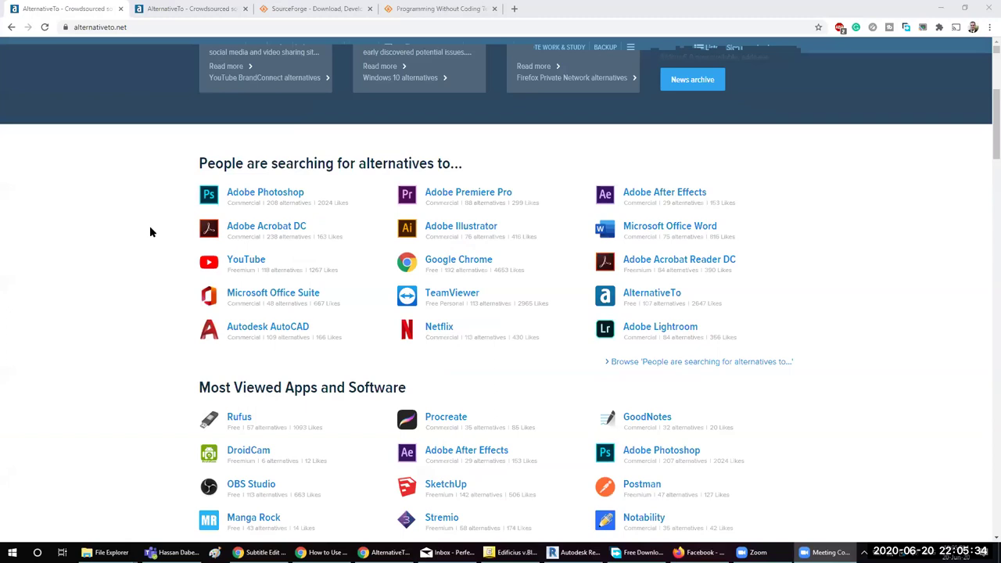
pyautogui.rightClick(268, 197)
pyautogui.click(308, 205)
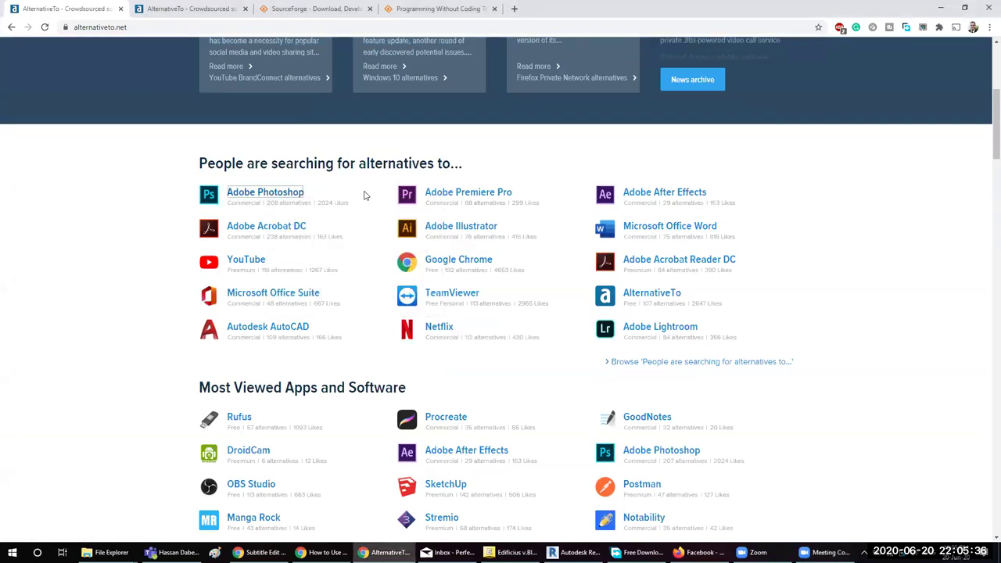
pyautogui.click(306, 10)
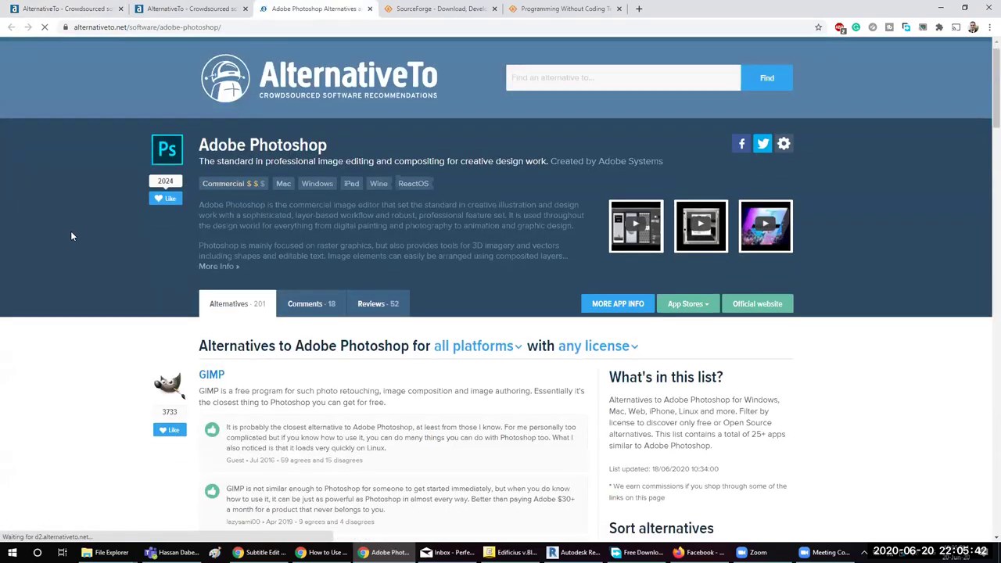
# Review the listed Adobe Photoshop alternatives, including GIMP, Affinity Photo and Krita, with their comments and licence tags
pyautogui.scroll(-2, 72, 233)
pyautogui.scroll(2, 109, 219)
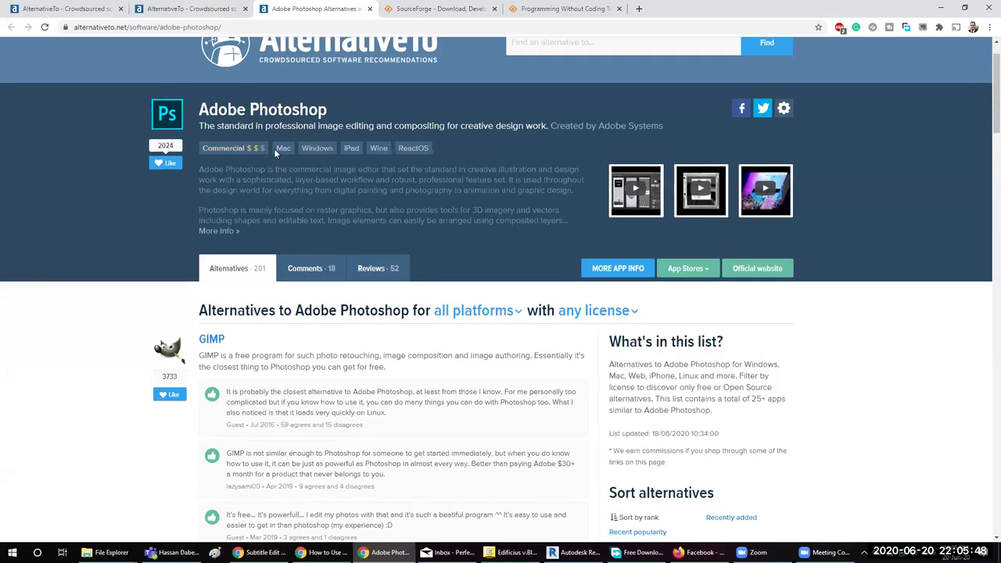
pyautogui.scroll(-2, 224, 283)
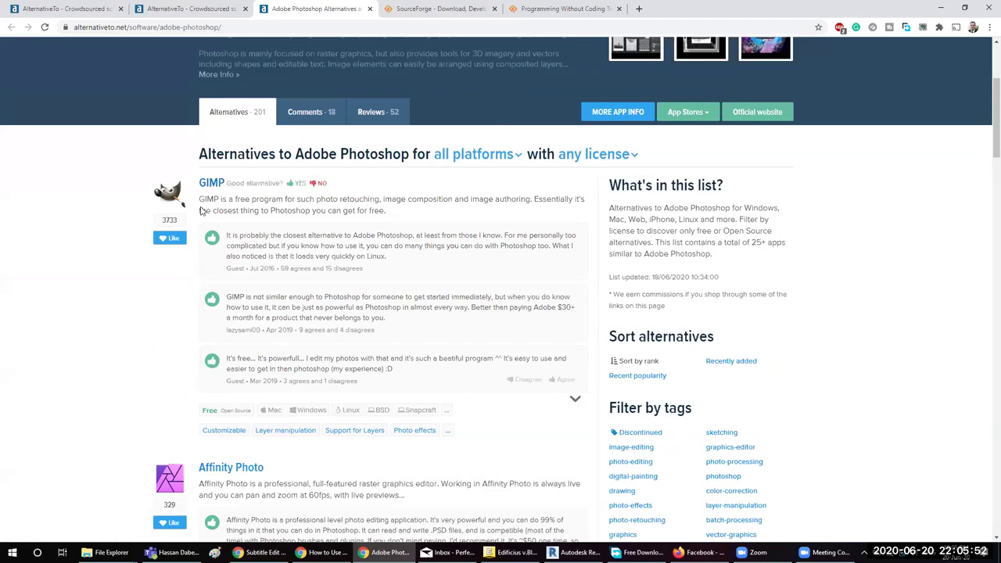
pyautogui.scroll(-1, 128, 261)
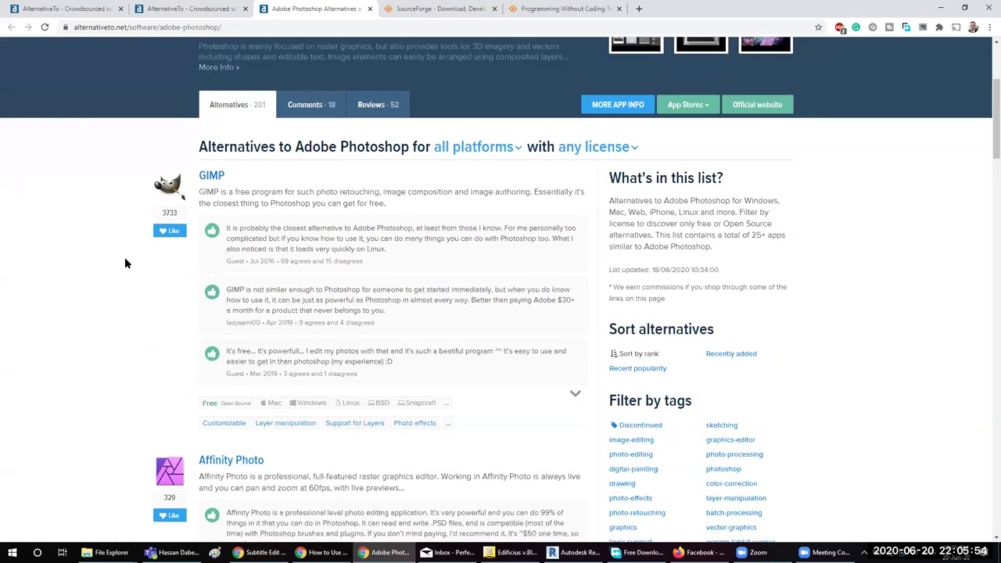
pyautogui.scroll(1, 127, 261)
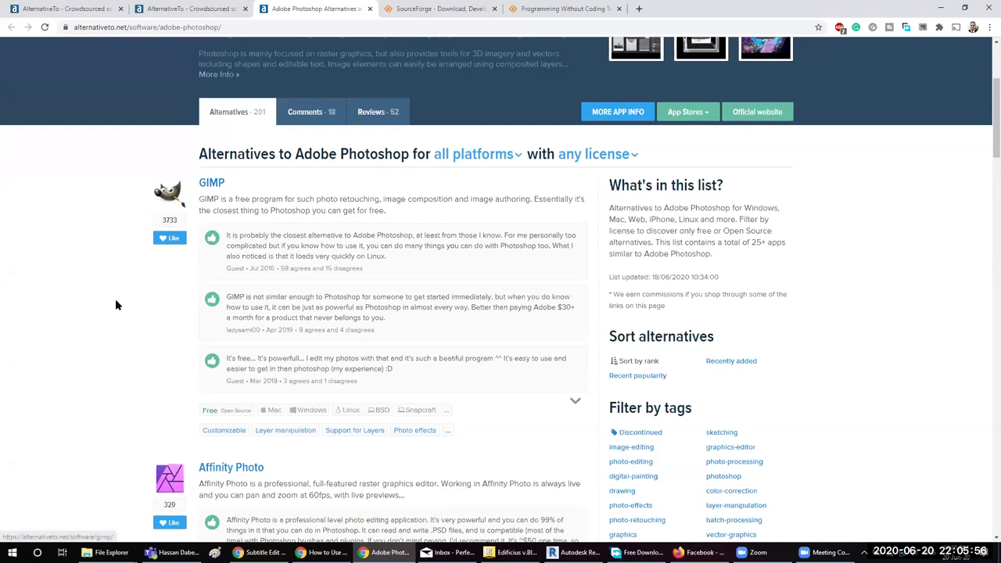
pyautogui.scroll(-3, 121, 305)
pyautogui.scroll(3, 205, 216)
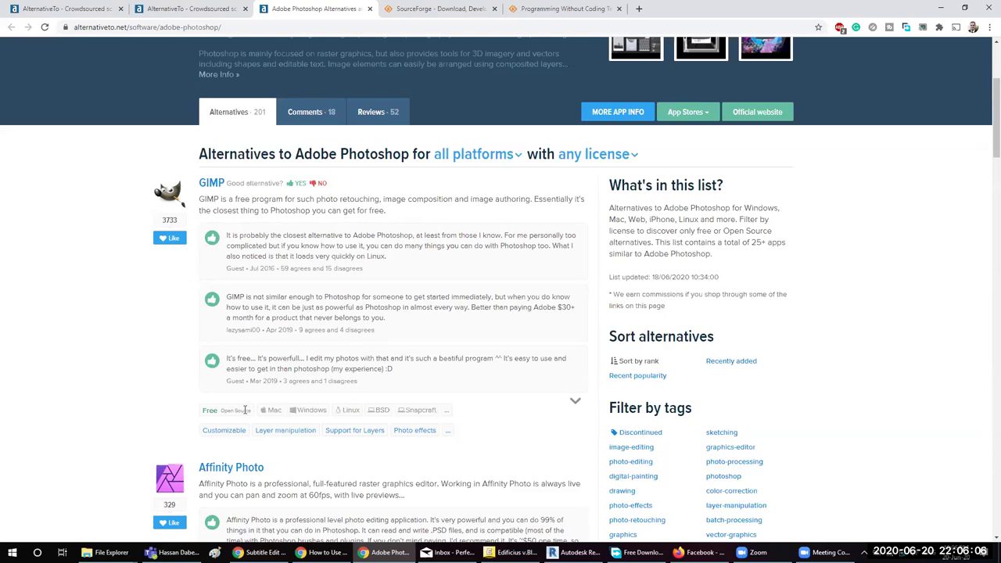
pyautogui.scroll(-3, 235, 409)
pyautogui.scroll(-1, 188, 405)
pyautogui.scroll(-4, 195, 397)
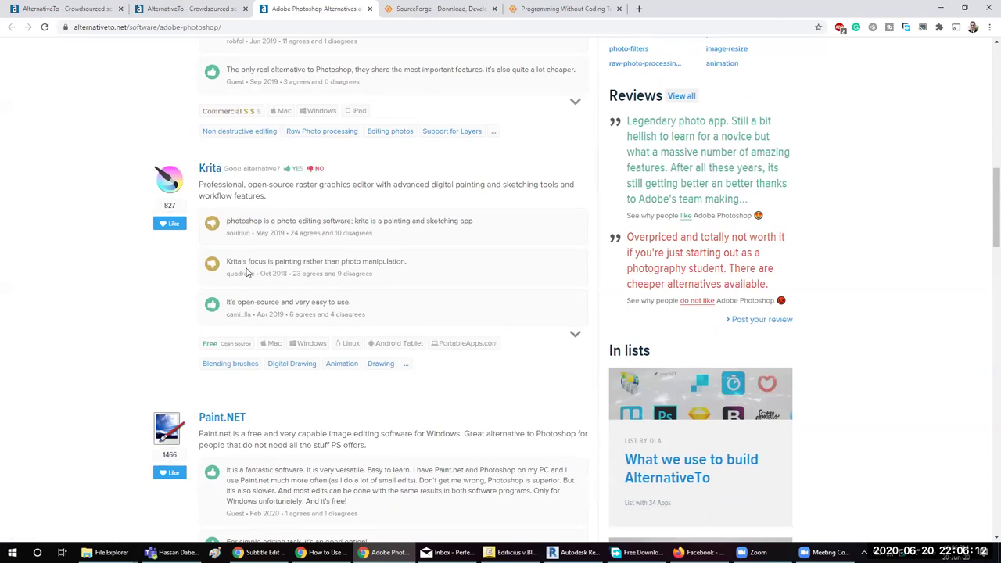
pyautogui.scroll(-5, 247, 273)
pyautogui.scroll(5, 293, 279)
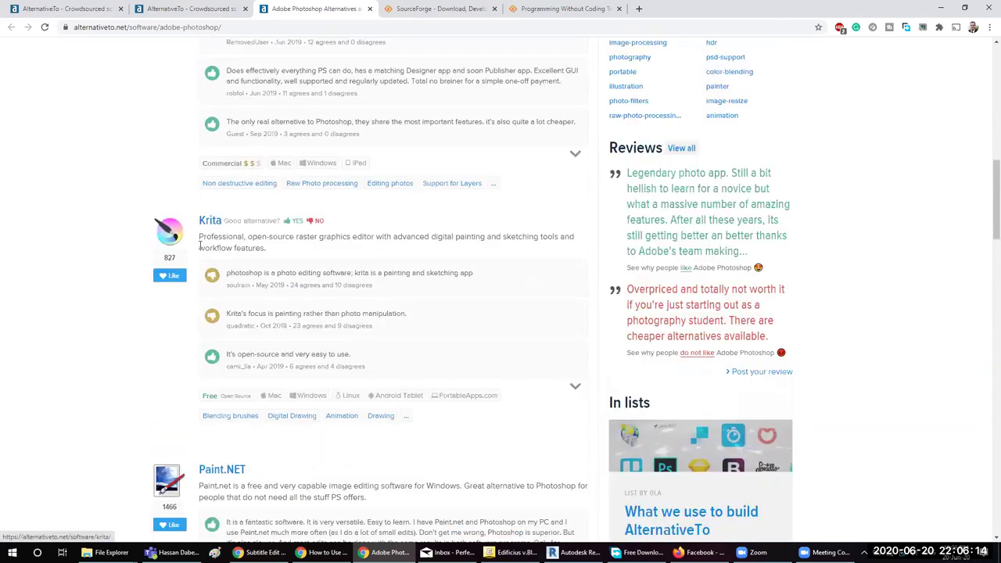
pyautogui.scroll(5, 163, 328)
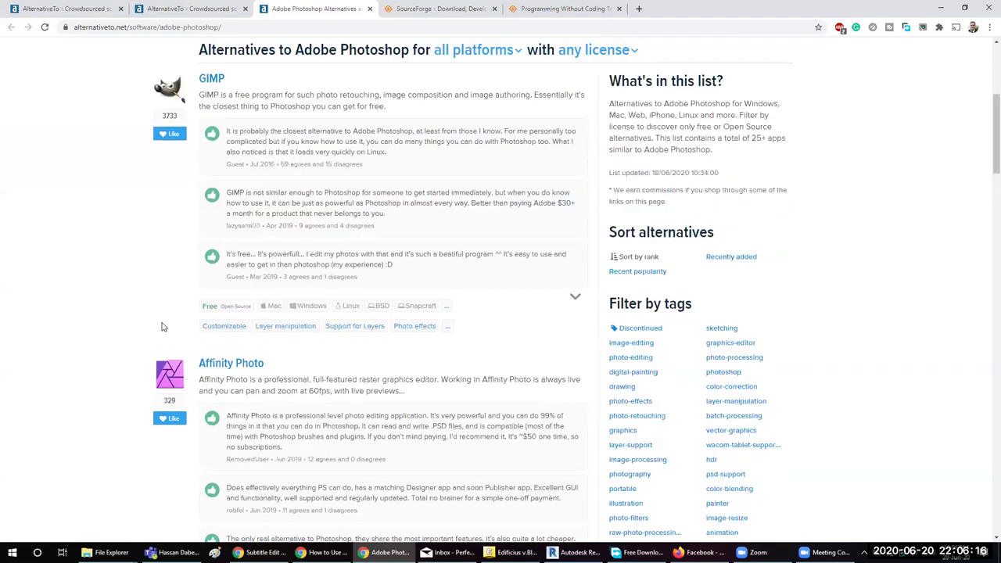
pyautogui.scroll(4, 163, 327)
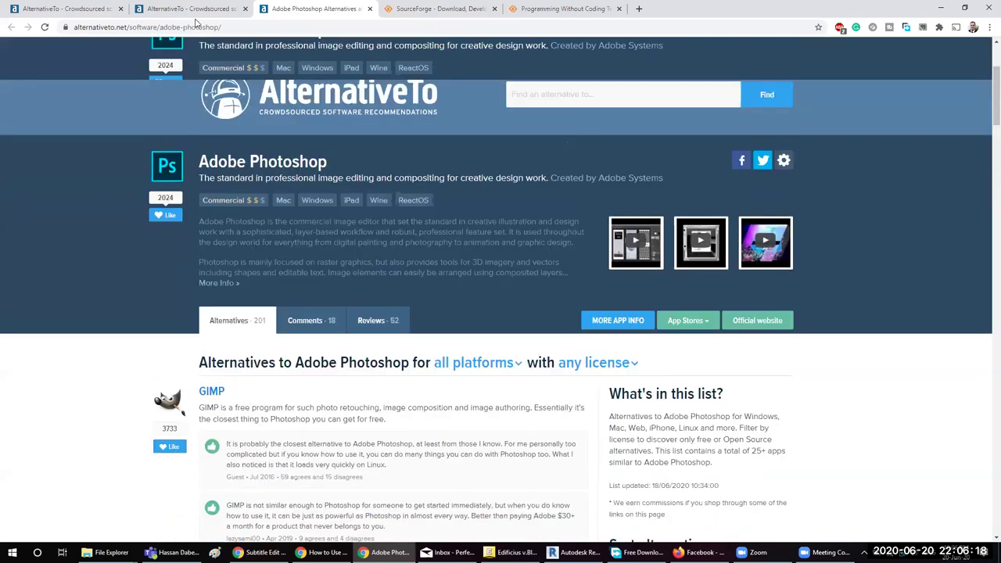
# Return to the AlternativeTo home page, open the Adobe Premiere Pro alternatives in a new tab, and show the list of alternatives
pyautogui.click(67, 9)
pyautogui.scroll(-4, 411, 193)
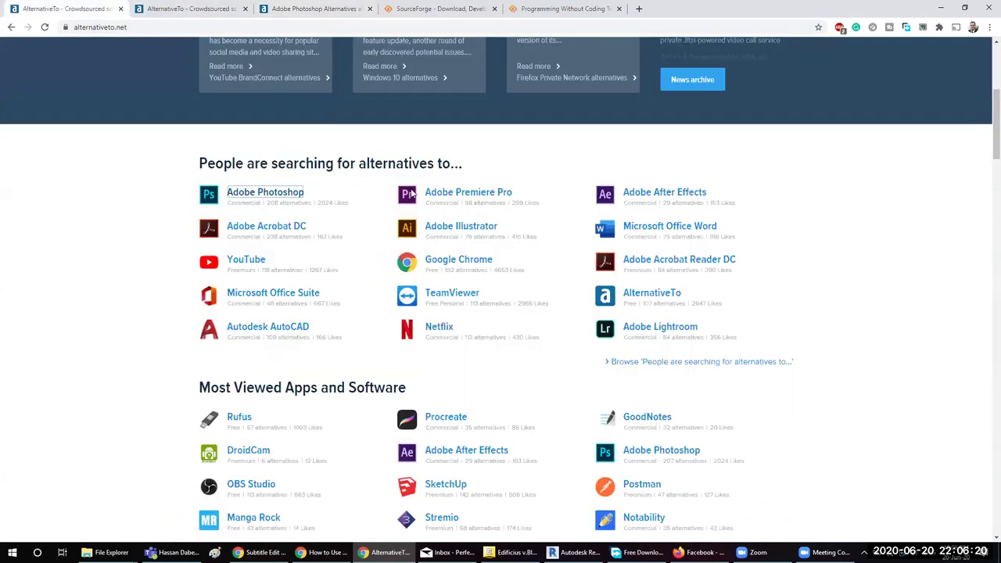
pyautogui.rightClick(504, 196)
pyautogui.click(540, 204)
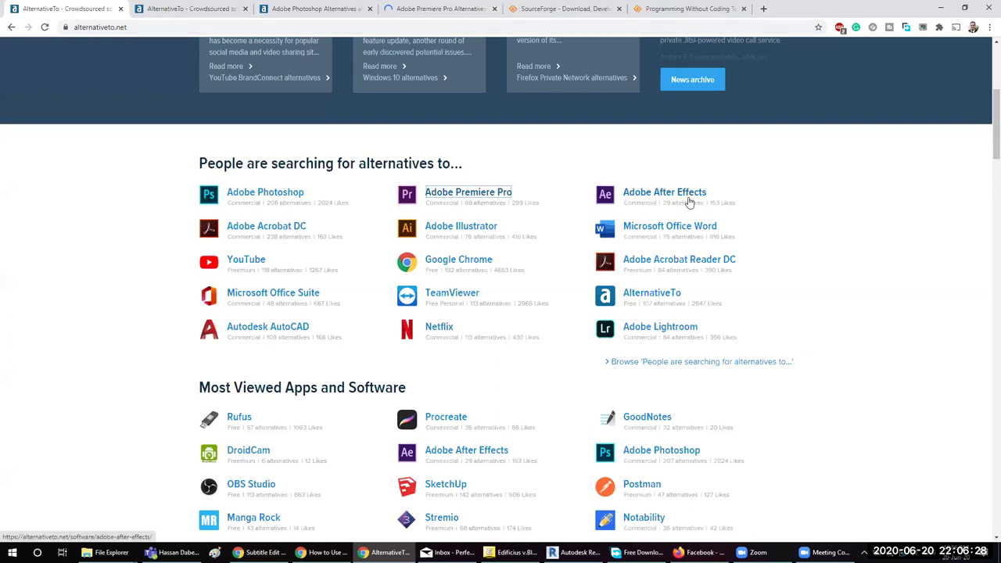
pyautogui.click(426, 14)
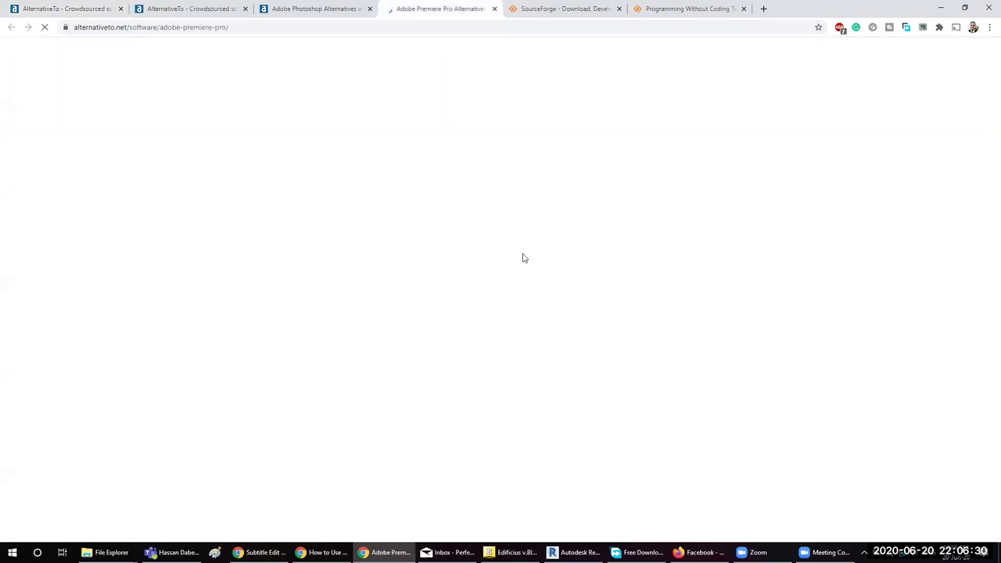
pyautogui.scroll(-2, 498, 259)
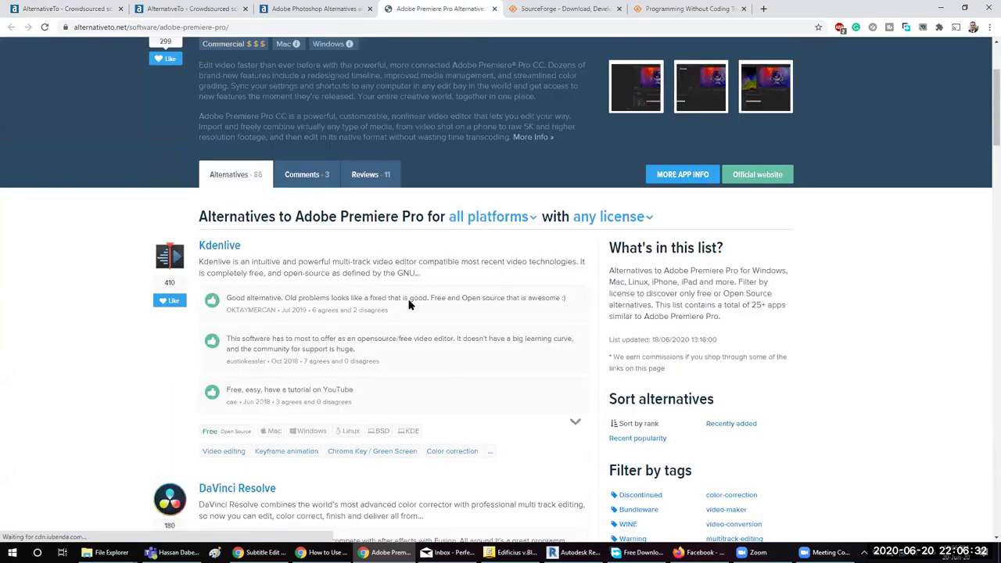
# Open the DaVinci Resolve page from the list of Adobe Premiere Pro alternatives
pyautogui.scroll(2, 498, 259)
pyautogui.scroll(-5, 282, 227)
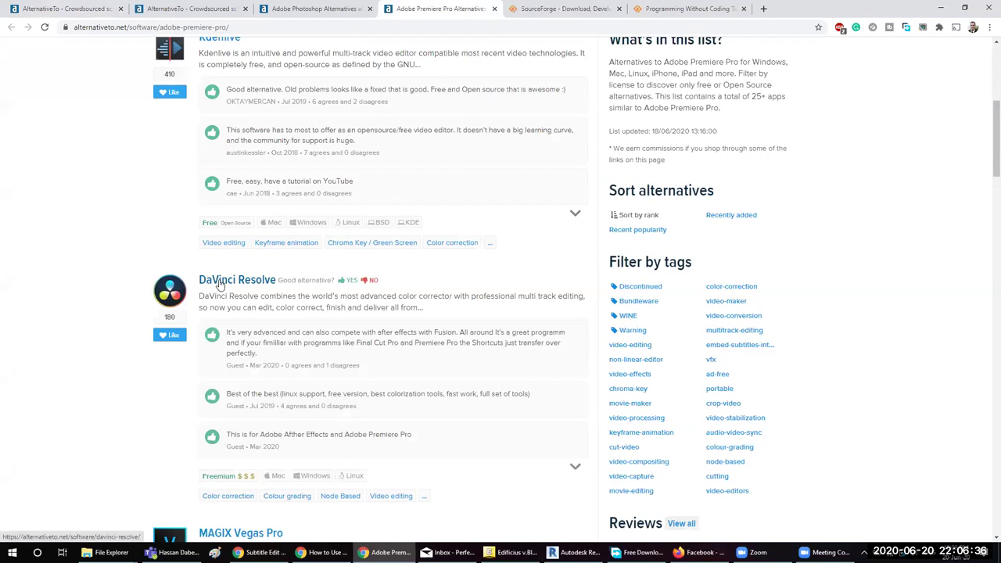
pyautogui.click(224, 286)
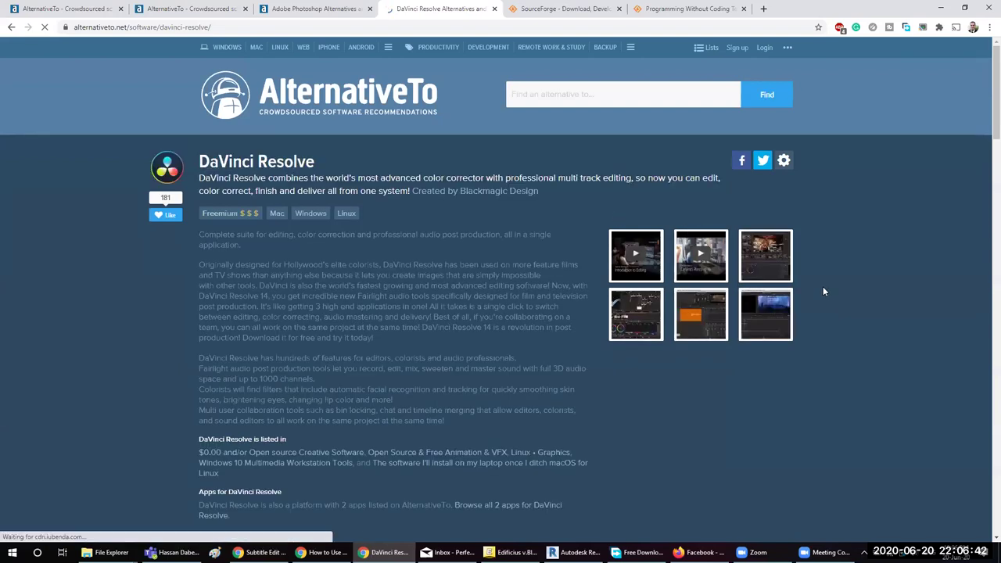
# Examine the DaVinci Resolve page's description, supported platforms, pricing information and feature tags
pyautogui.scroll(-3, 827, 295)
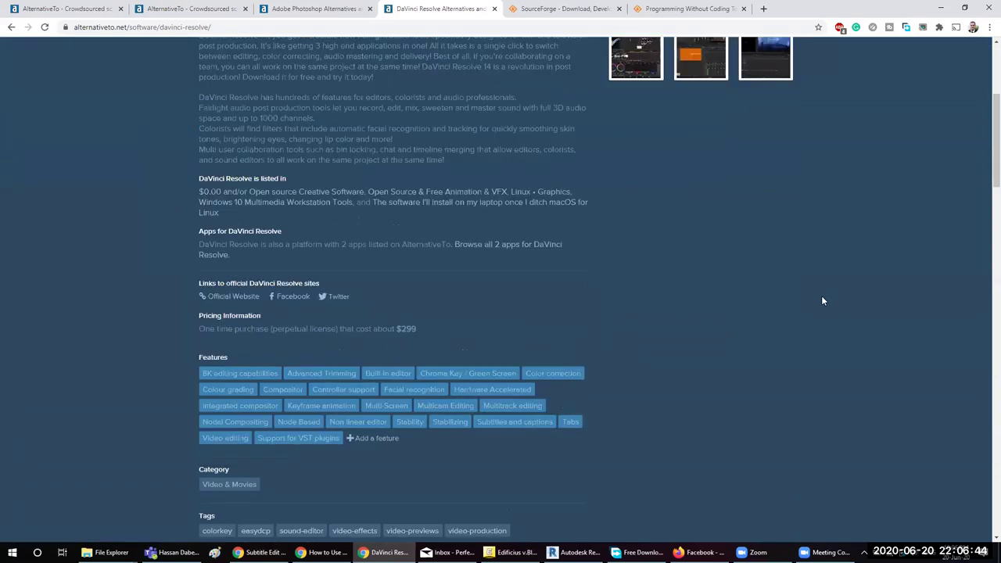
pyautogui.scroll(3, 821, 297)
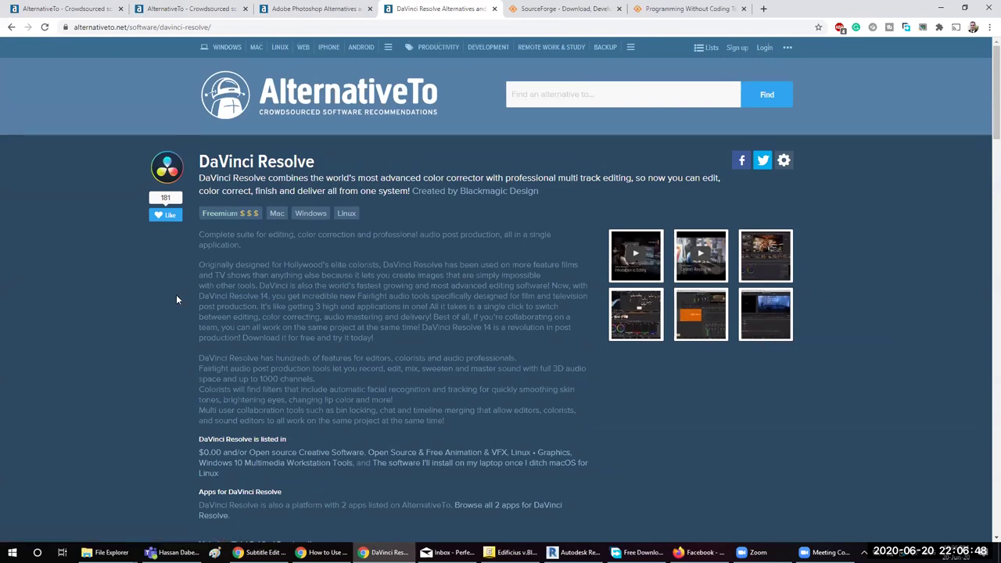
pyautogui.scroll(-3, 178, 296)
pyautogui.scroll(3, 673, 329)
pyautogui.scroll(-2, 509, 313)
pyautogui.scroll(-3, 713, 295)
pyautogui.scroll(4, 714, 294)
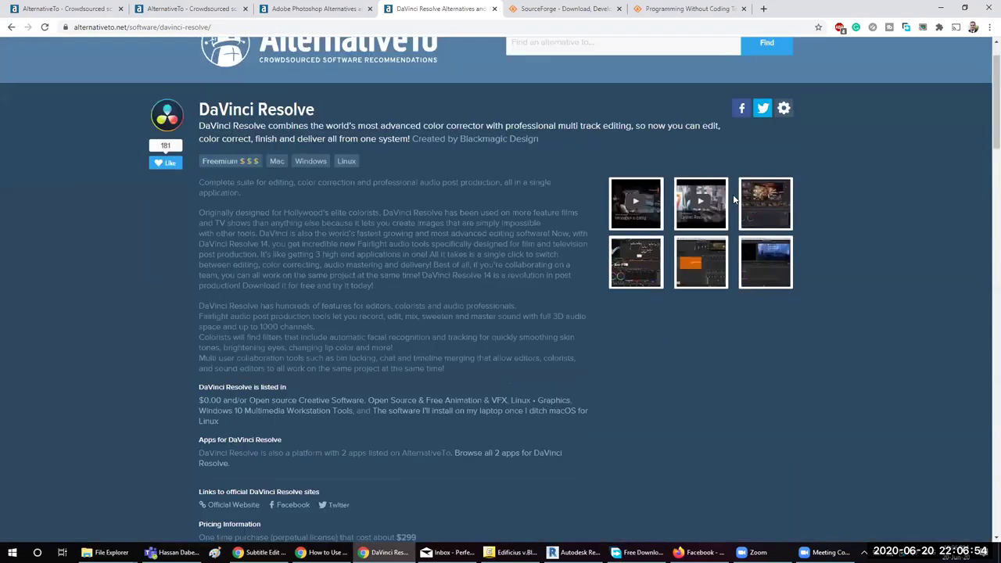
# View the DaVinci Resolve screenshots one after another in the enlarged gallery and close it
pyautogui.click(880, 263)
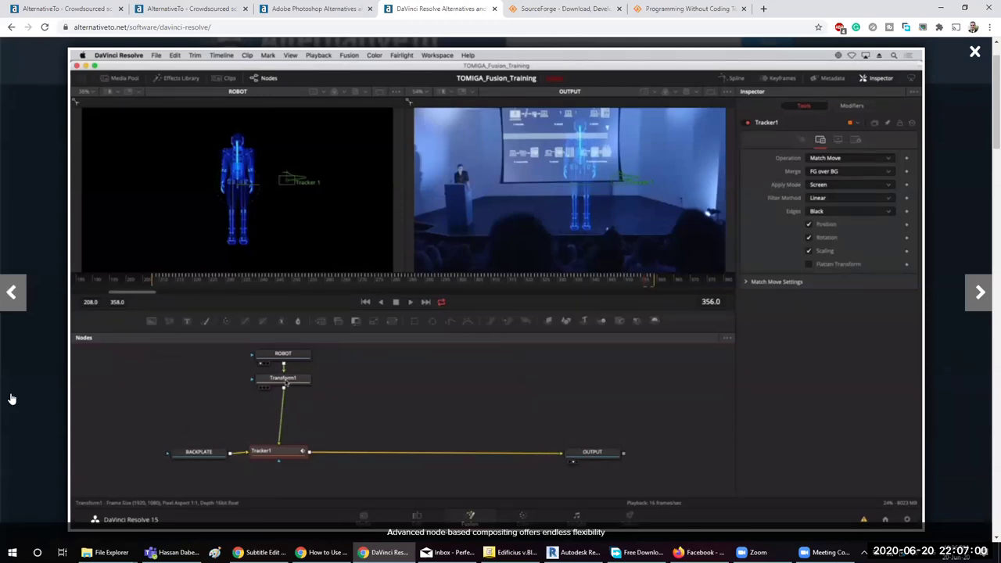
pyautogui.click(17, 298)
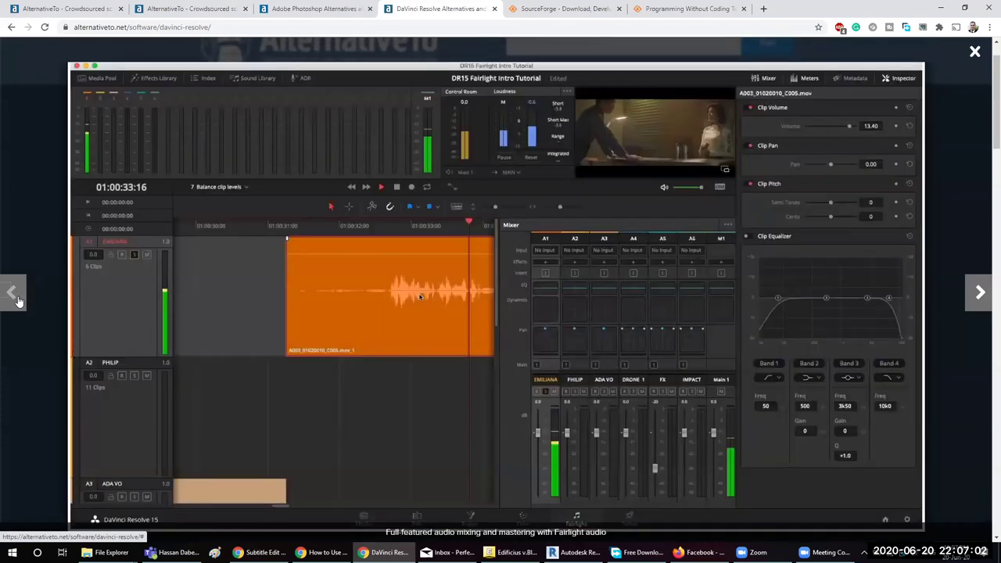
pyautogui.click(17, 299)
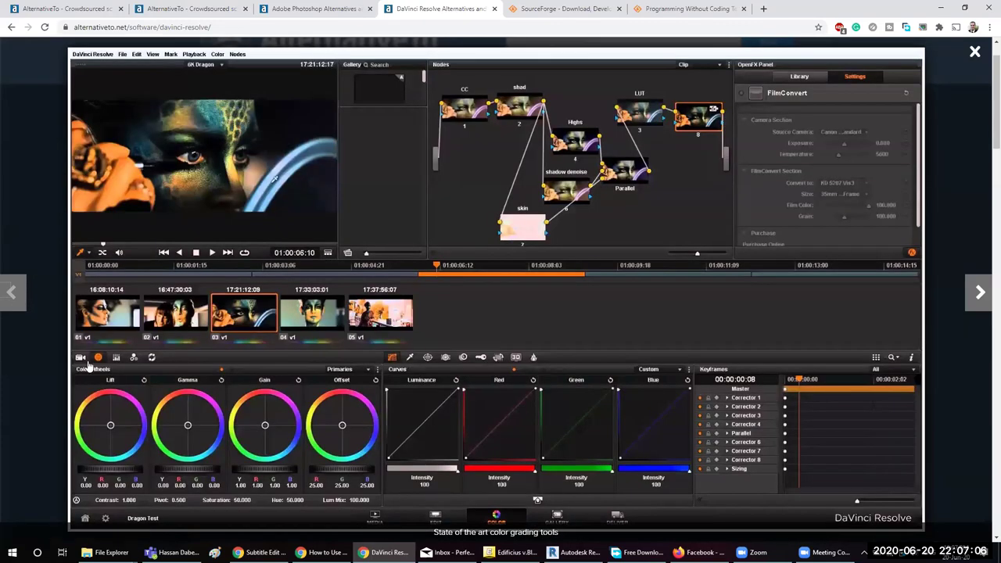
pyautogui.click(19, 296)
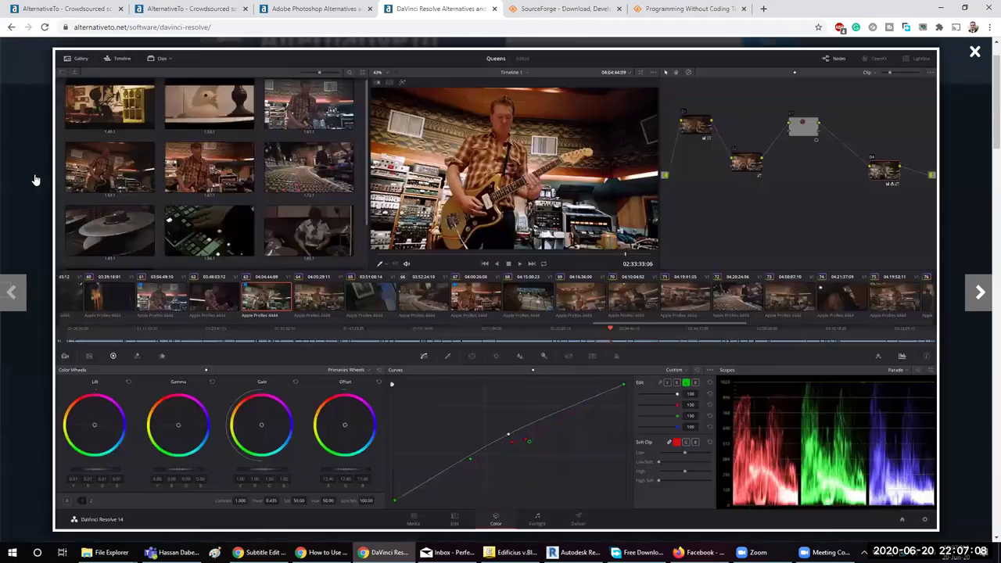
pyautogui.click(975, 51)
# Return to the AlternativeTo home page, open the Adobe Illustrator alternatives in a new tab and switch to it
pyautogui.click(92, 11)
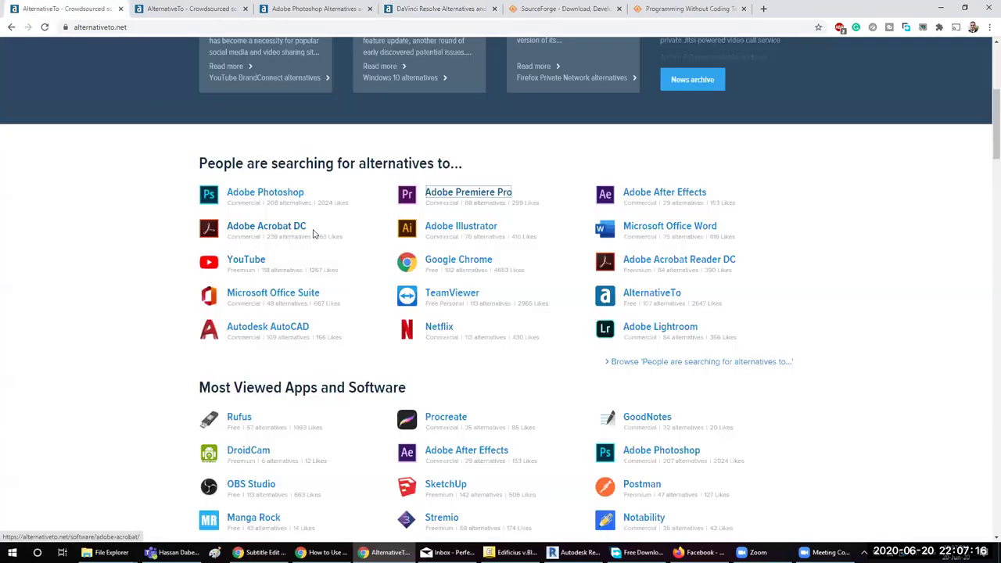
pyautogui.scroll(4, 238, 234)
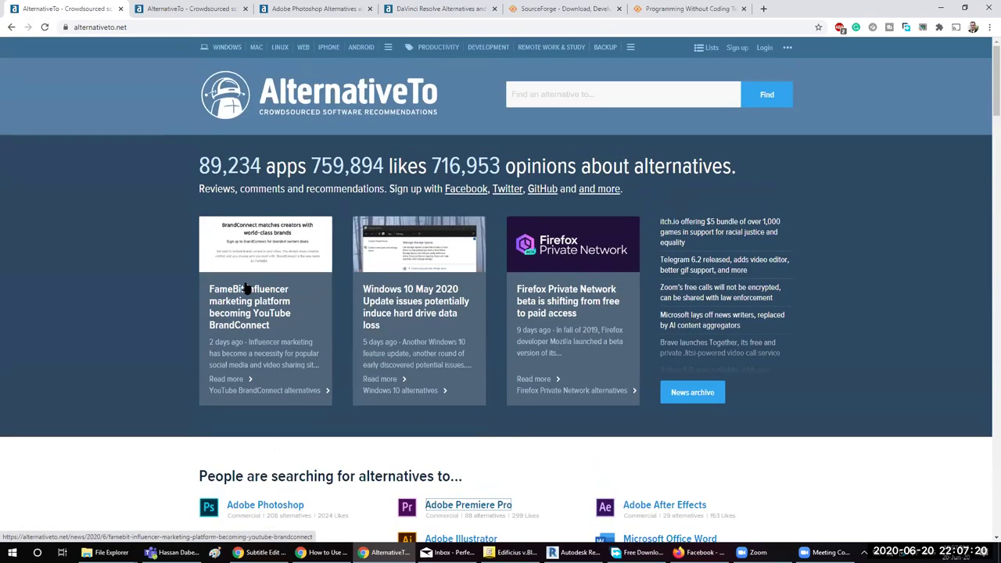
pyautogui.scroll(-3, 245, 287)
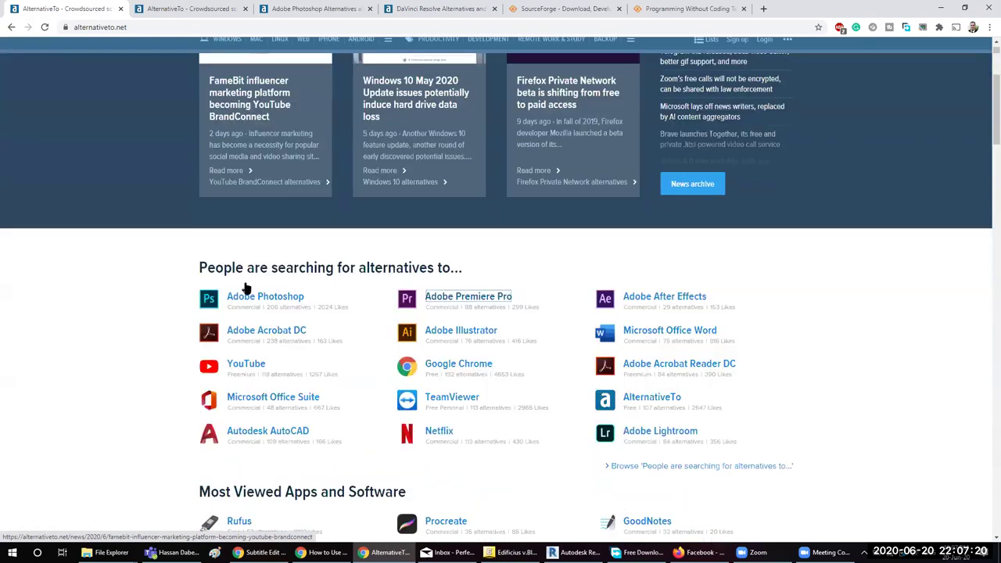
pyautogui.click(434, 332)
pyautogui.rightClick(435, 332)
pyautogui.click(469, 341)
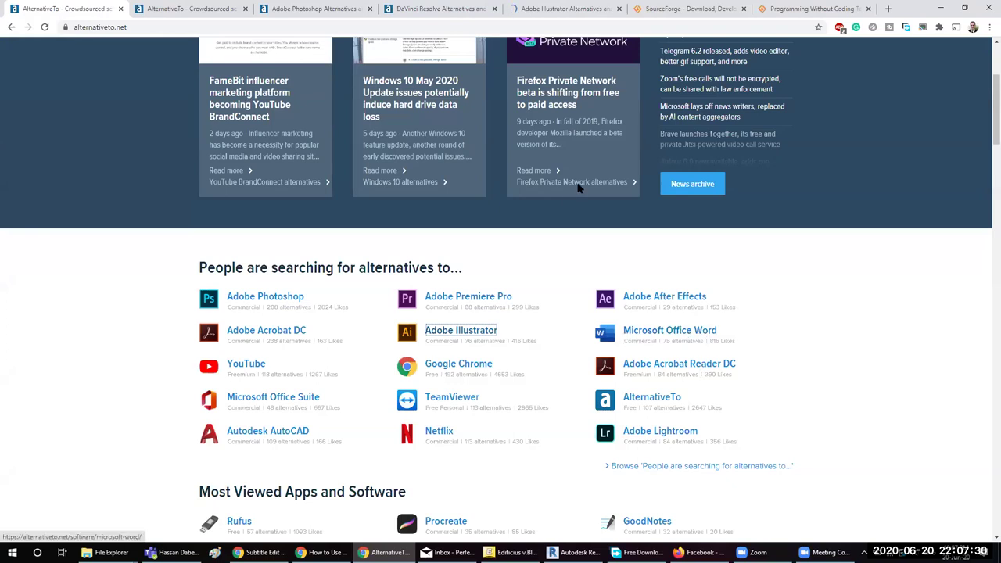
pyautogui.click(681, 333)
pyautogui.hotkey('ctrl', '5')
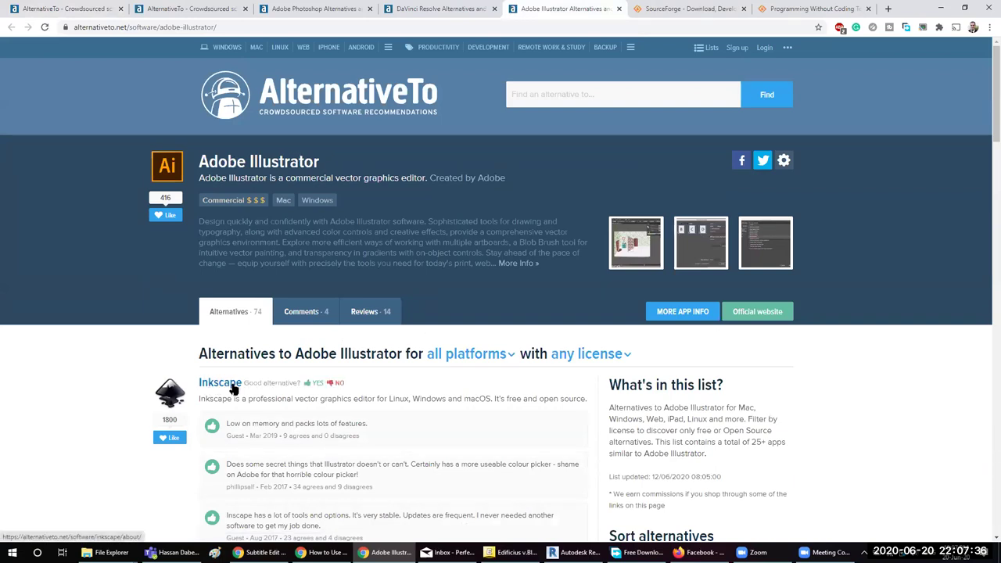
# Review the Inkscape and Affinity Designer entries among the Adobe Illustrator alternatives and expand Illustrator's full app information
pyautogui.scroll(-2, 236, 389)
pyautogui.scroll(-1, 236, 388)
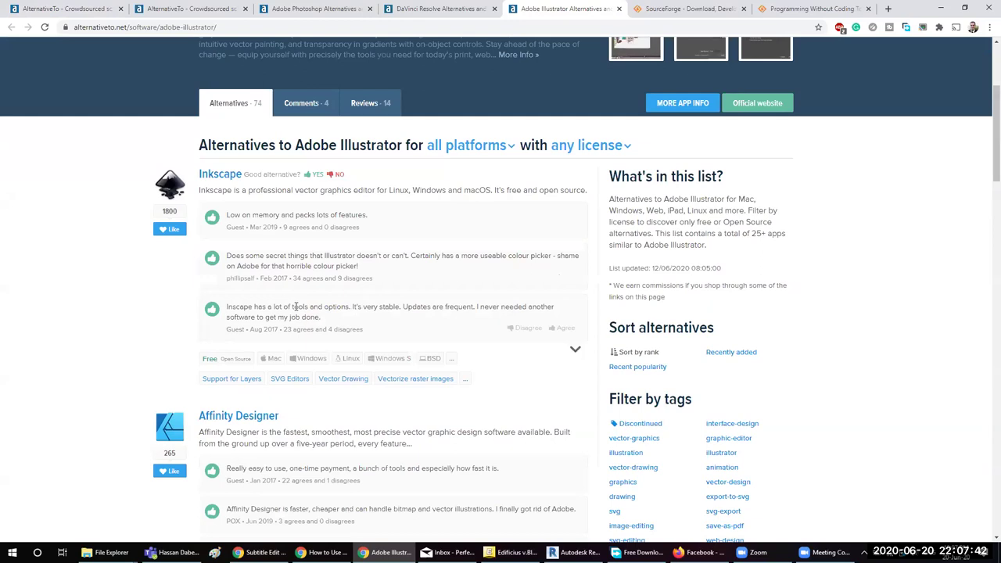
pyautogui.scroll(3, 266, 306)
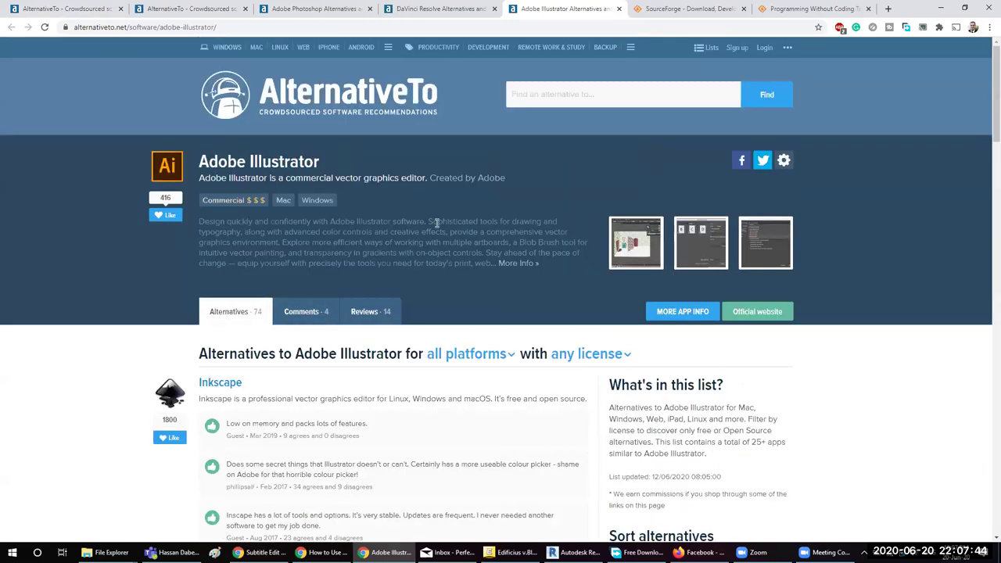
pyautogui.click(509, 264)
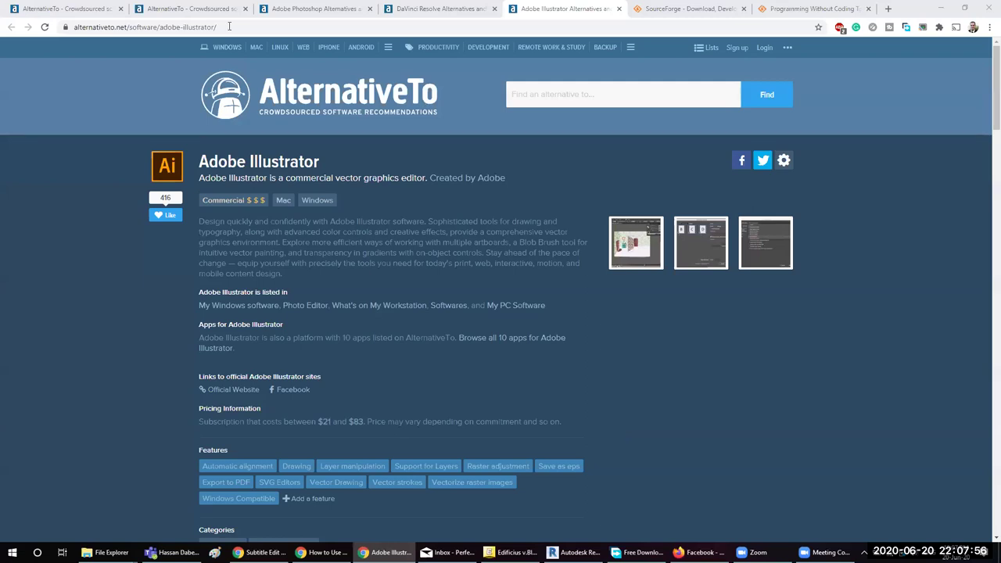
# Return to the AlternativeTo home page and look through its most searched, most viewed and recently discontinued software lists
pyautogui.click(94, 8)
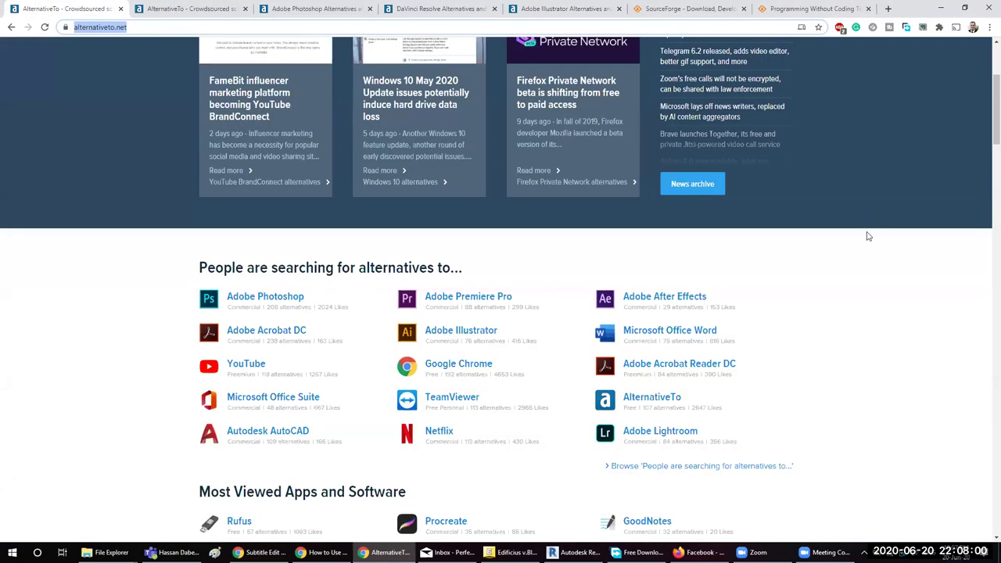
pyautogui.click(852, 504)
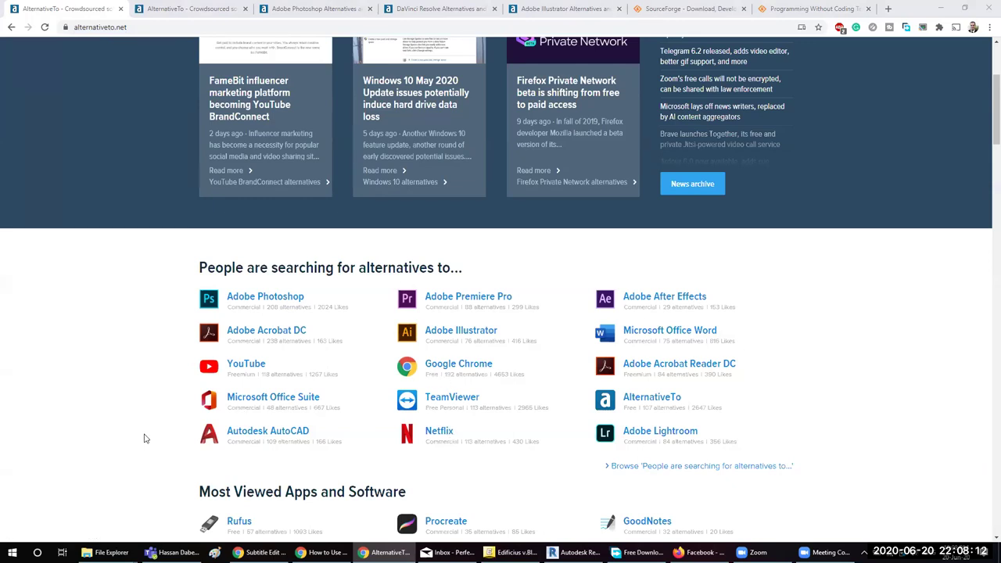
pyautogui.scroll(-3, 141, 437)
pyautogui.scroll(-1, 263, 227)
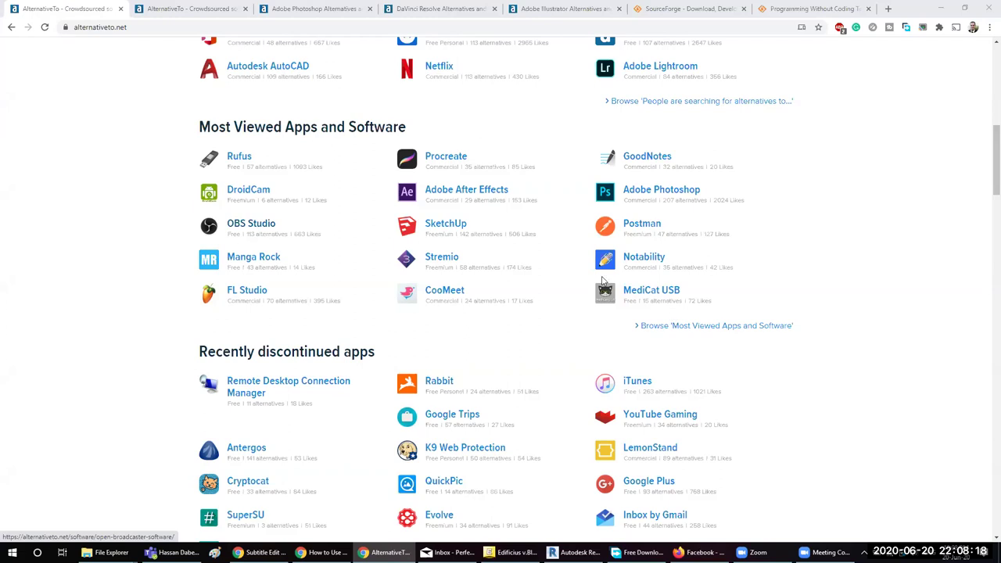
pyautogui.scroll(4, 320, 287)
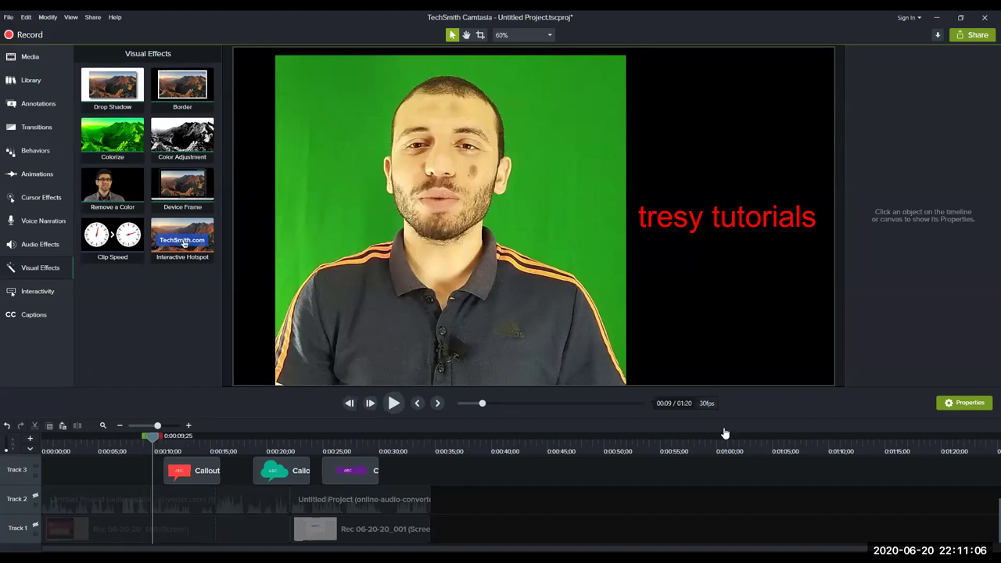
# Switch from Camtasia to Chrome and, starting from the YouTube home page, open the audio library through YouTube Studio
pyautogui.hotkey('alt', 'Tab')
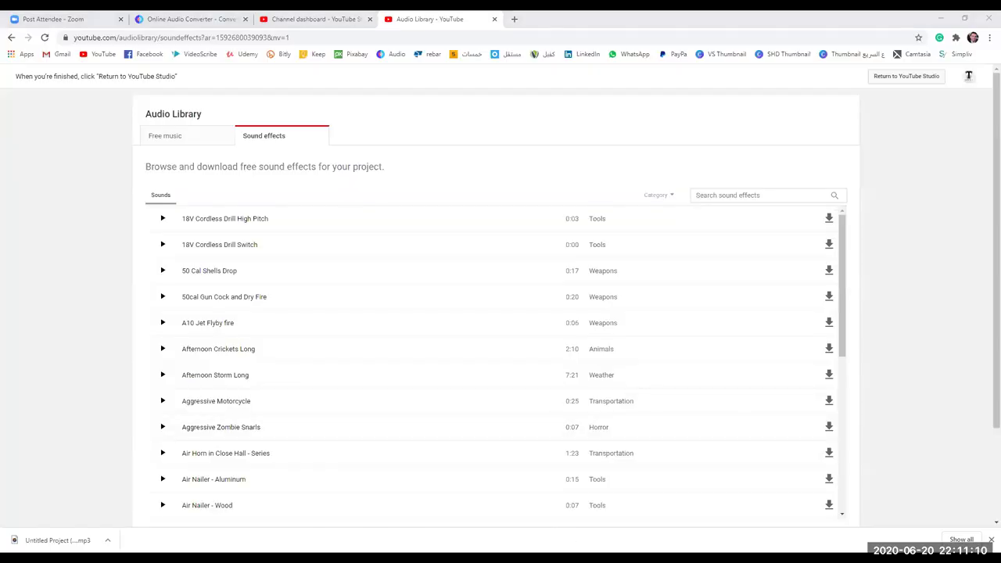
pyautogui.click(342, 25)
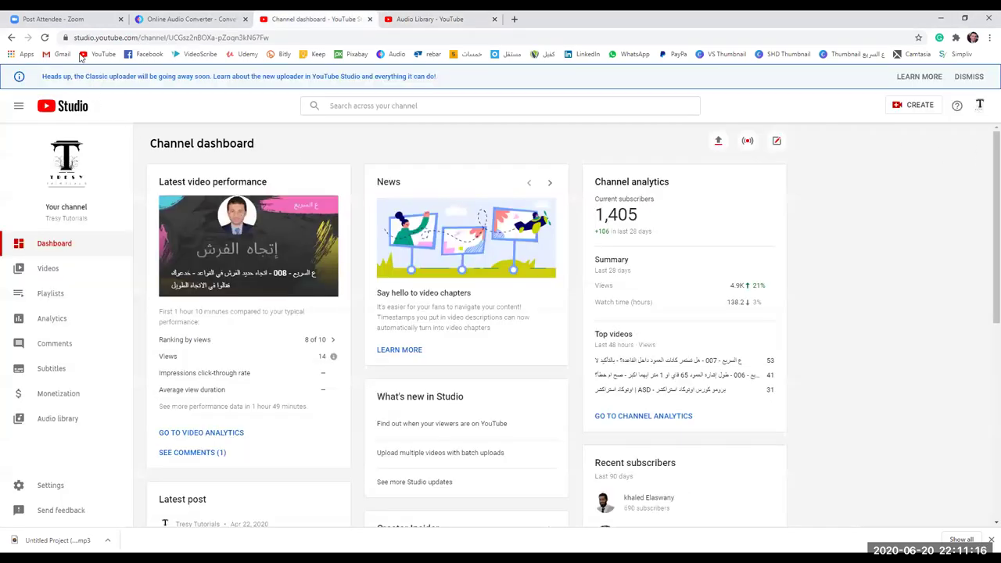
pyautogui.click(98, 54)
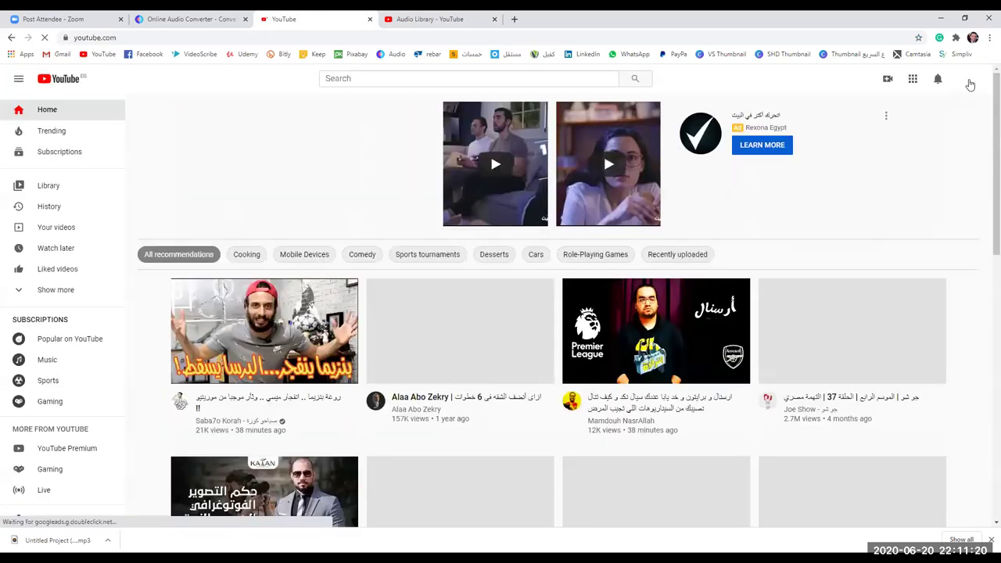
pyautogui.click(969, 86)
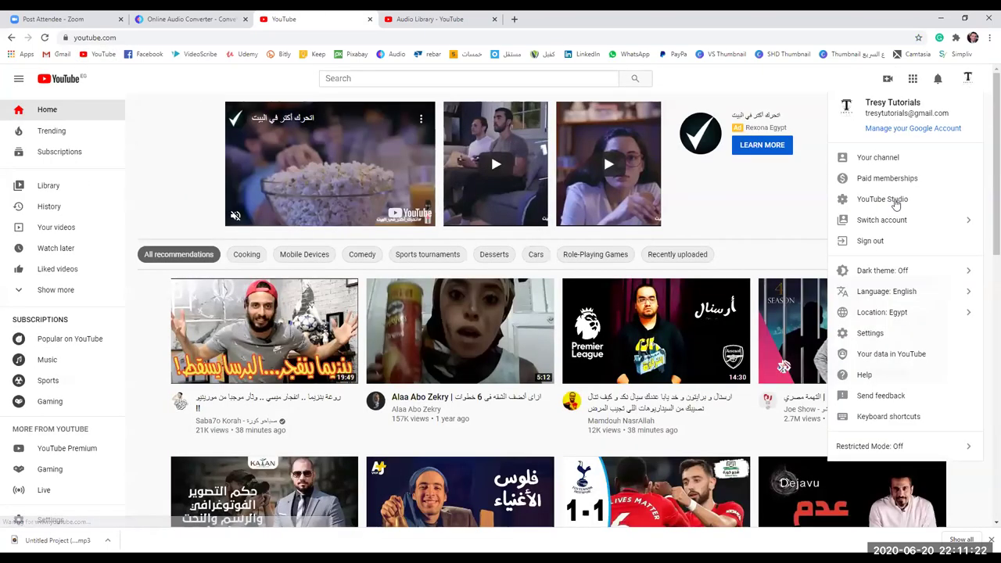
pyautogui.click(910, 205)
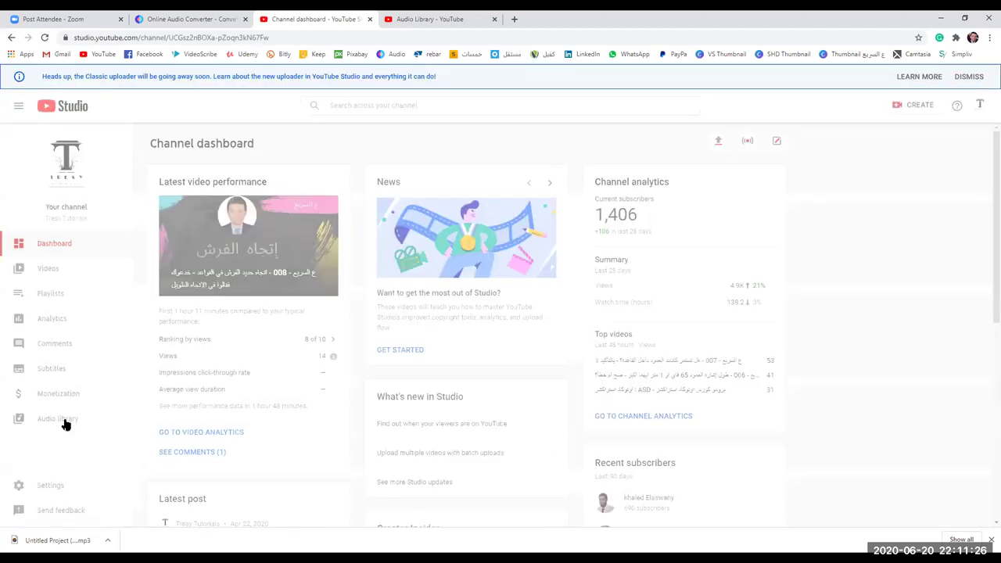
pyautogui.click(59, 420)
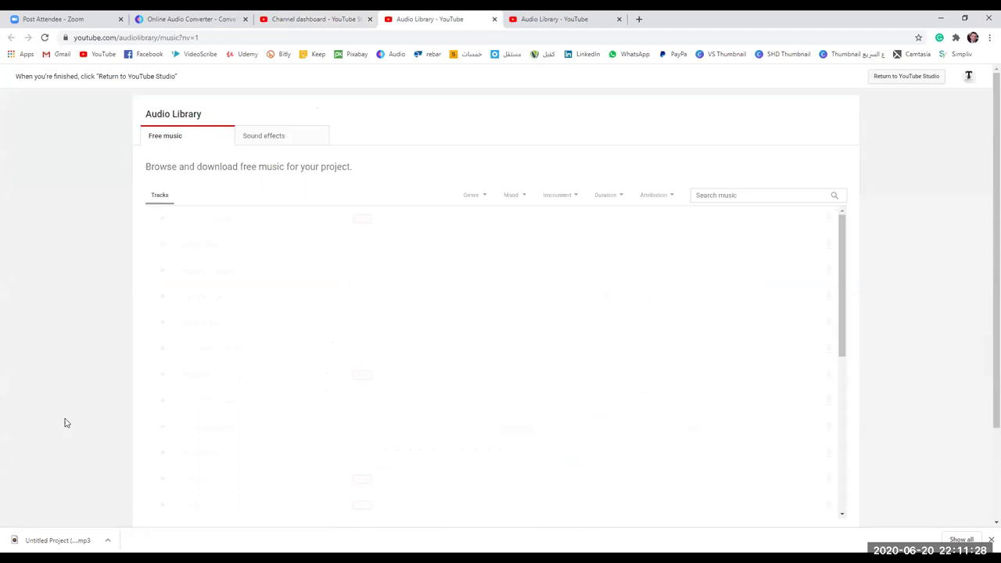
# Preview the "18V Cordless Drill High Pitch" sound effect in the YouTube audio library and switch to VideoScribe
pyautogui.click(273, 143)
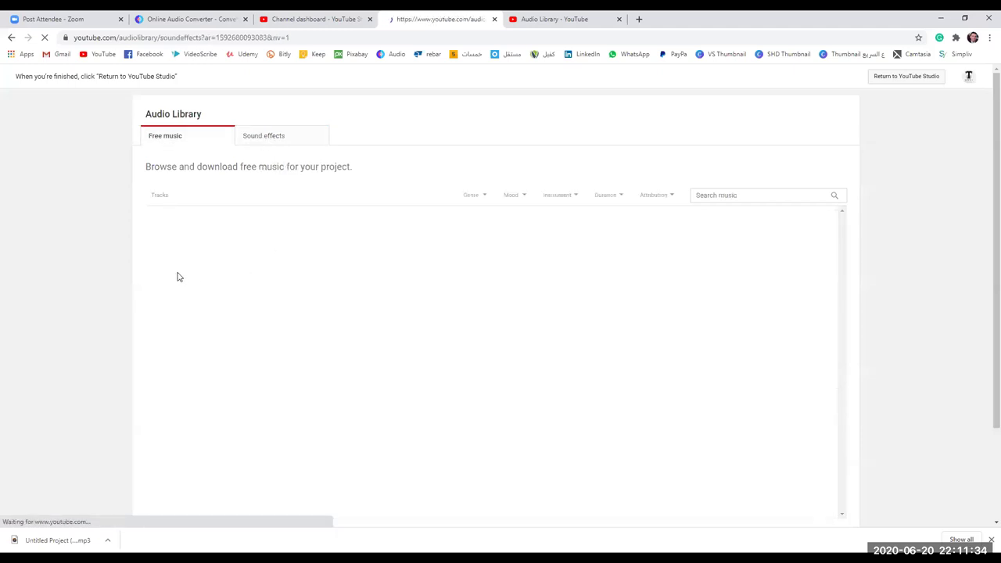
pyautogui.click(164, 221)
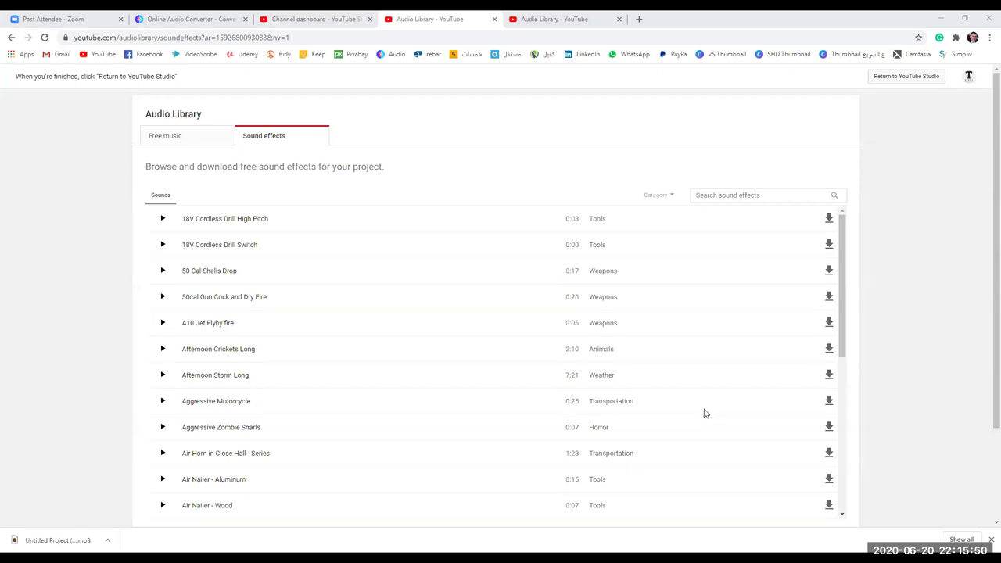
pyautogui.hotkey('alt', 'Tab')
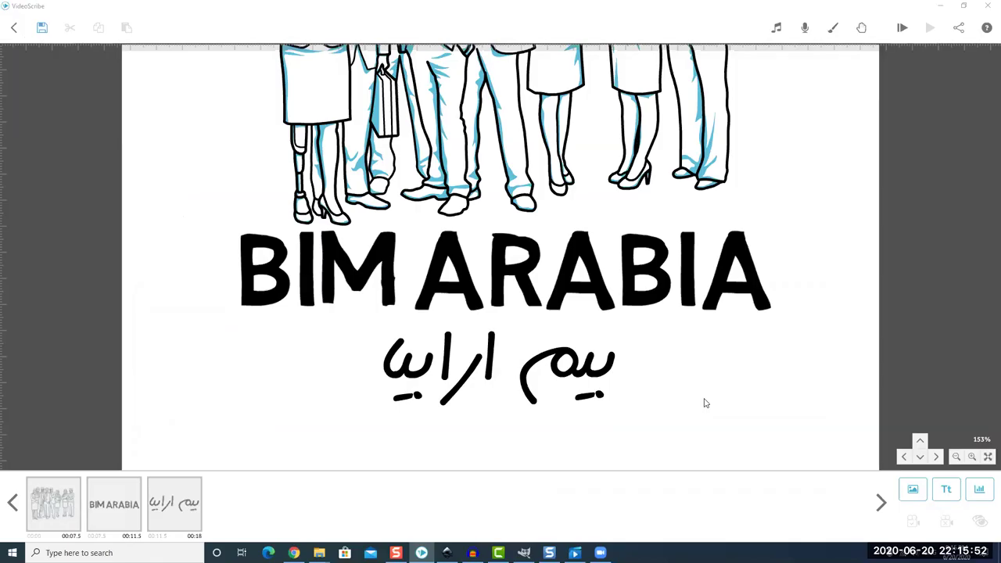